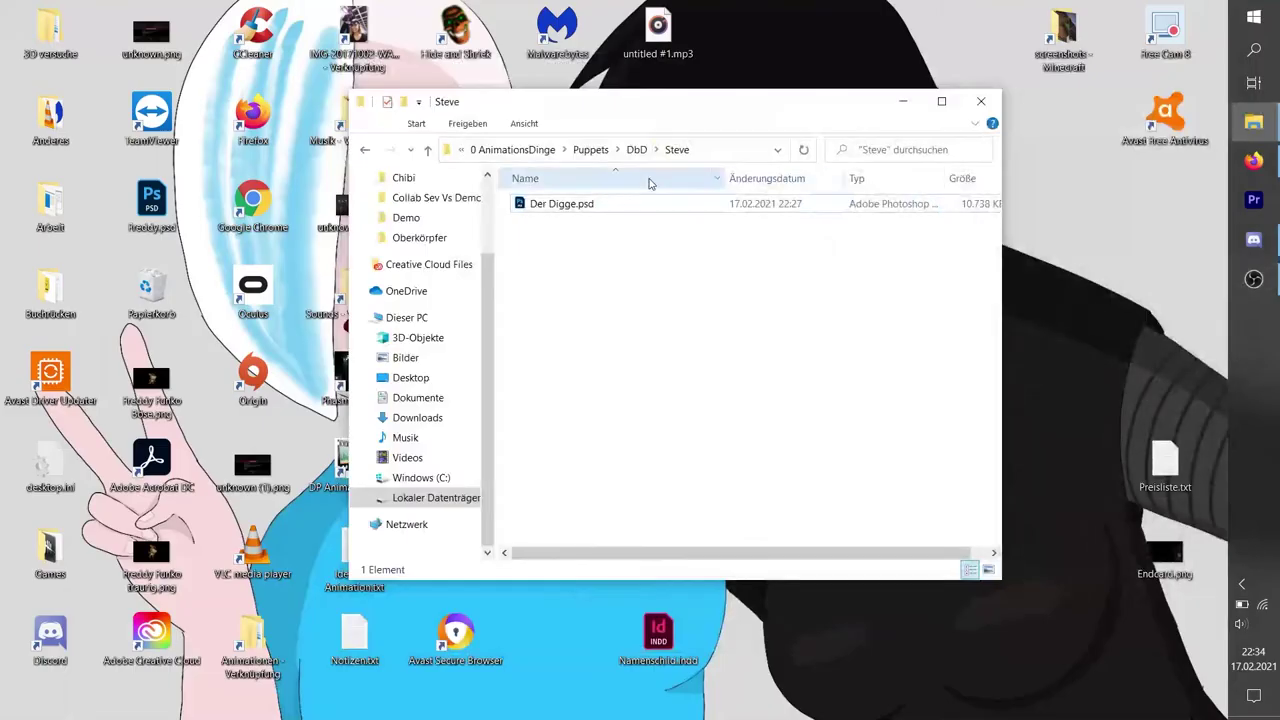
- Open the Der Digge.psd drawing from File Explorer in Photoshop
double_click(623, 204)
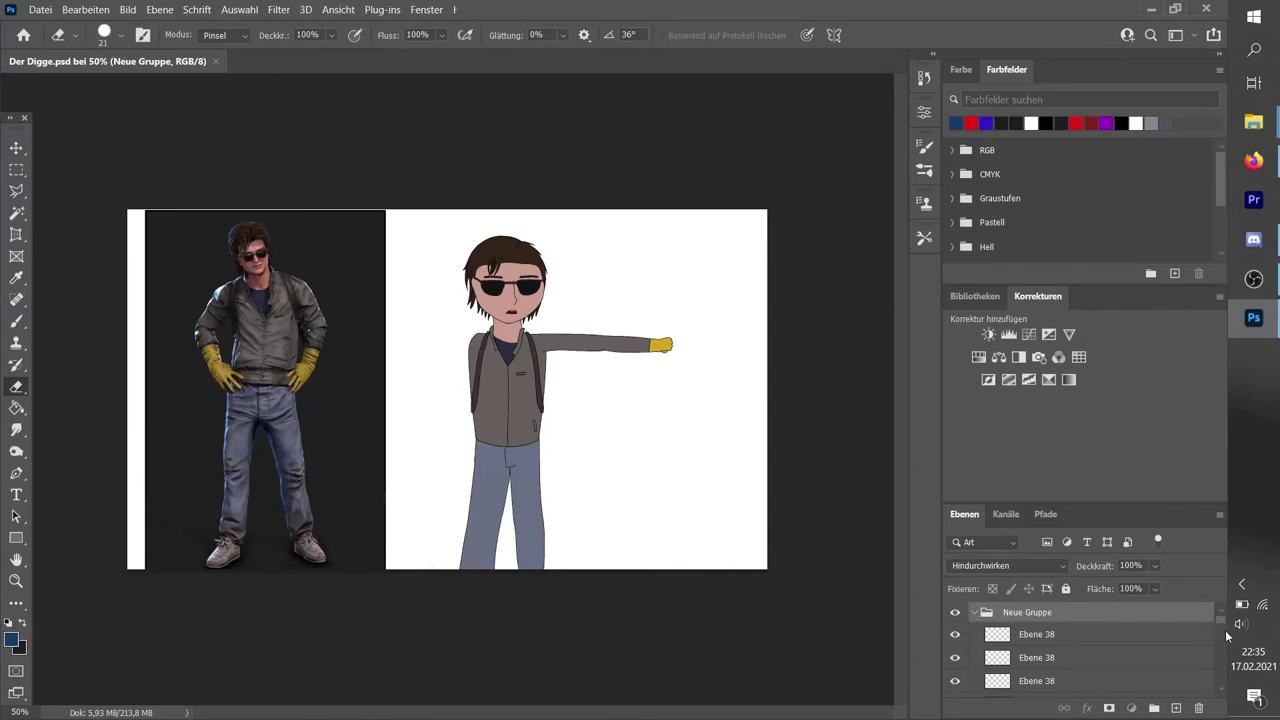
- Delete the reference photo layers and the white background layer
click(975, 620)
click(1041, 645)
shift+click(1045, 688)
key(Delete)
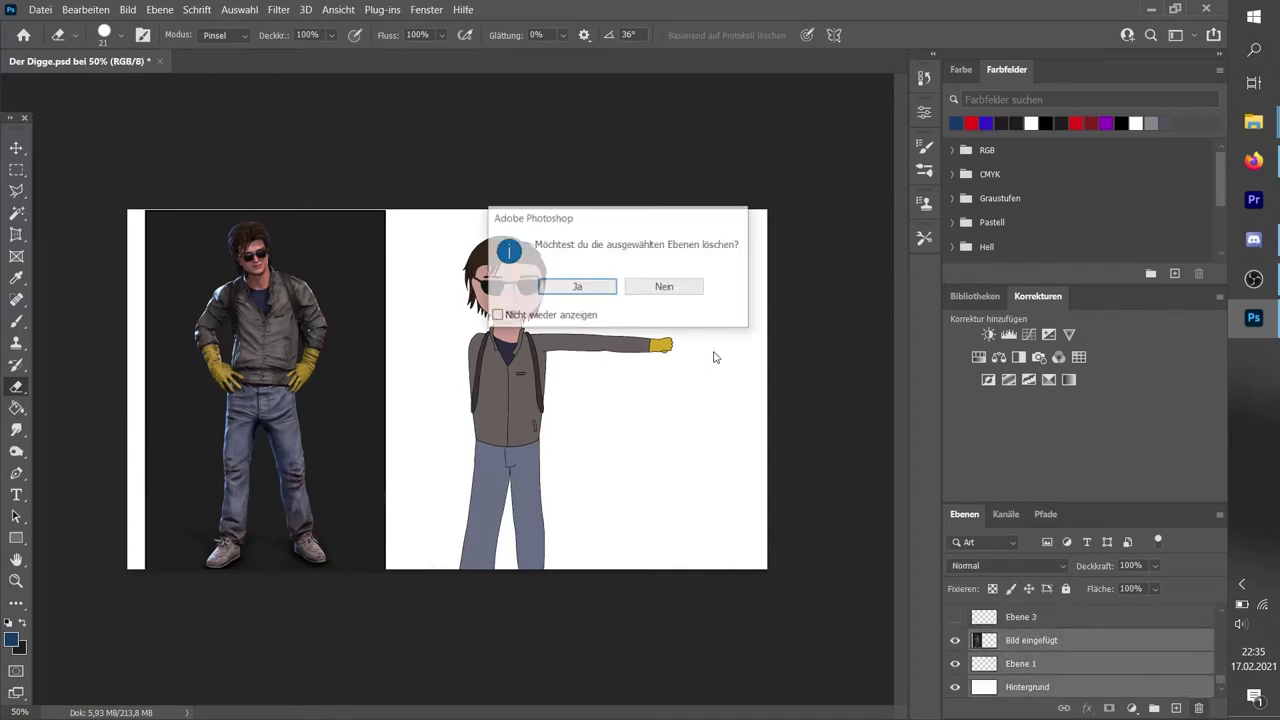
key(Return)
key(Delete)
key(Escape)
- Name the body layers Körper, the left leg, Bein rechts and Schritt
double_click(1032, 685)
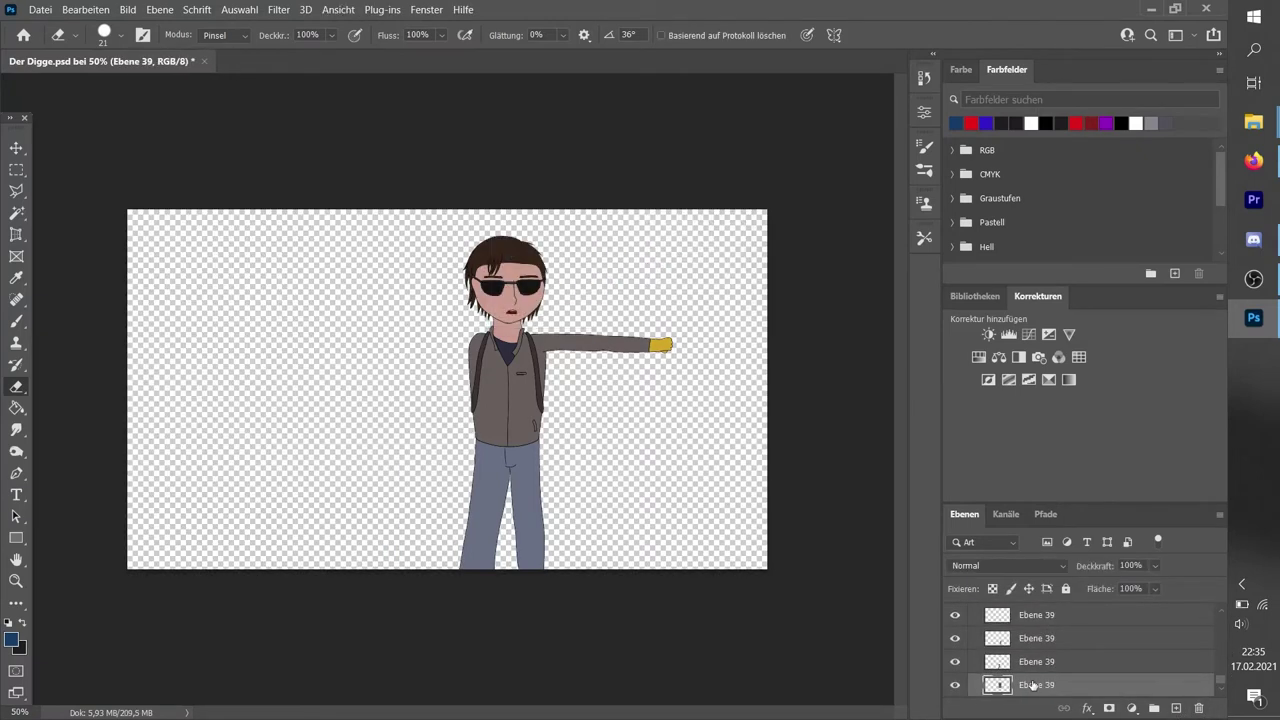
text(Körper)
key(Return)
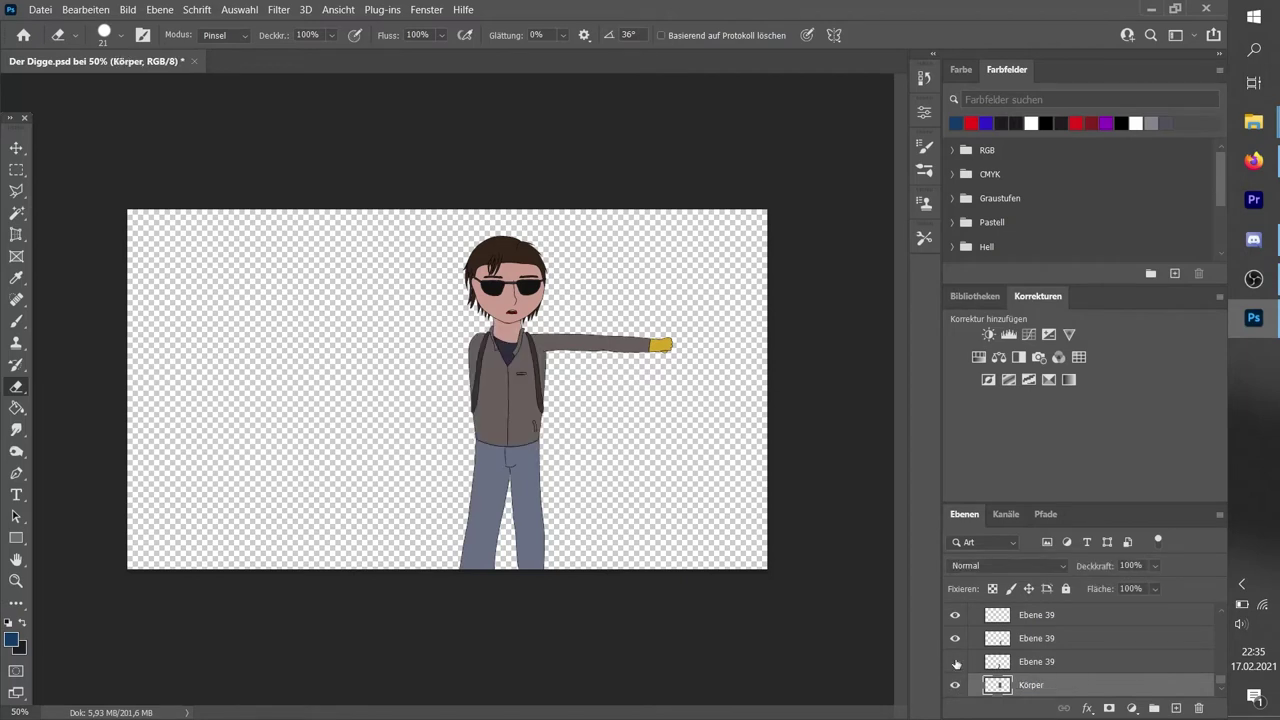
double_click(1037, 662)
key(Return)
double_click(1037, 638)
text(Bein rechts)
key(Return)
scroll(950, 632, down, 1)
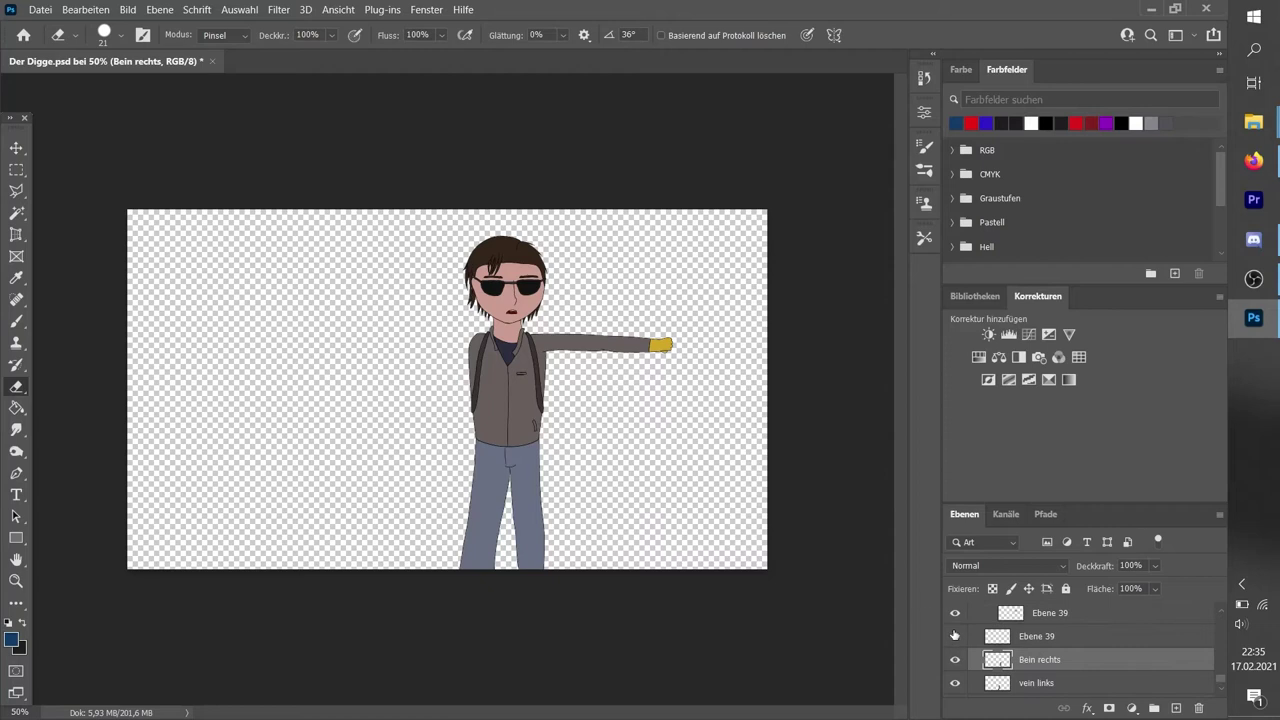
scroll(1040, 644, up, 2)
double_click(1037, 676)
text(Schritt)
key(Return)
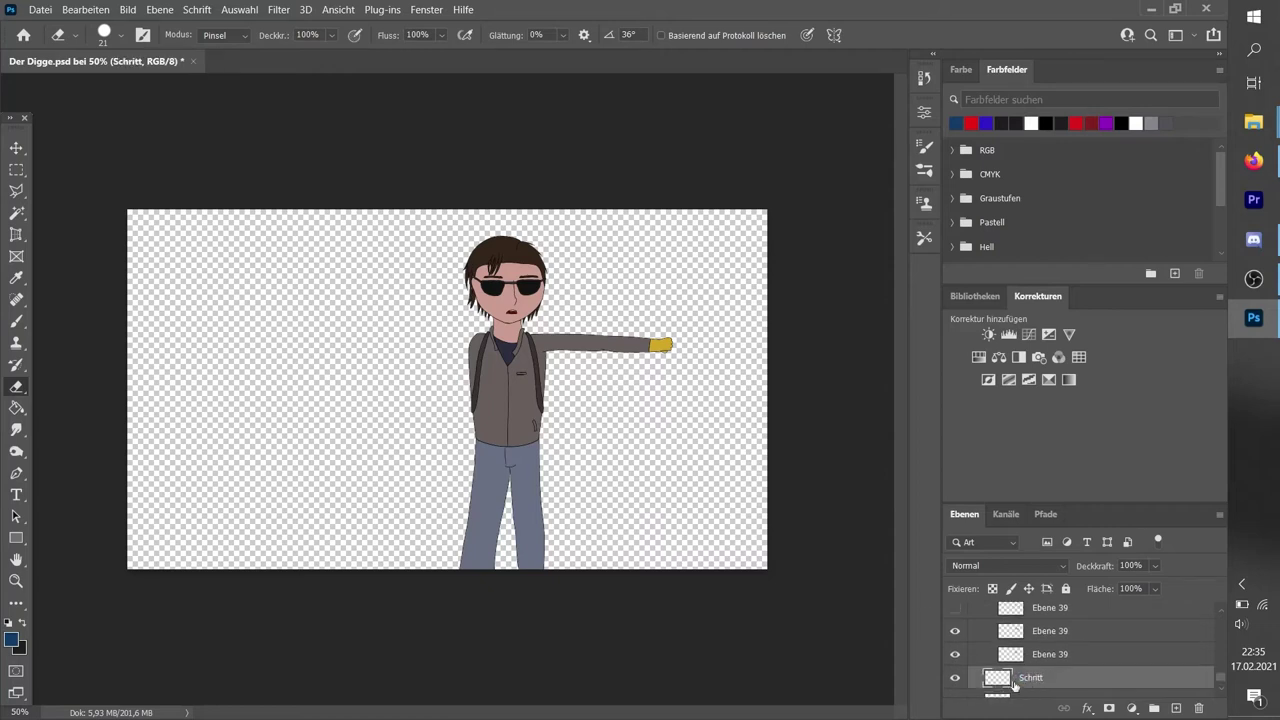
- Find the forearm layer and name the upper arm oberarm and the back hand Rückhand
scroll(1040, 676, up, 1)
click(958, 653)
click(958, 653)
click(1060, 656)
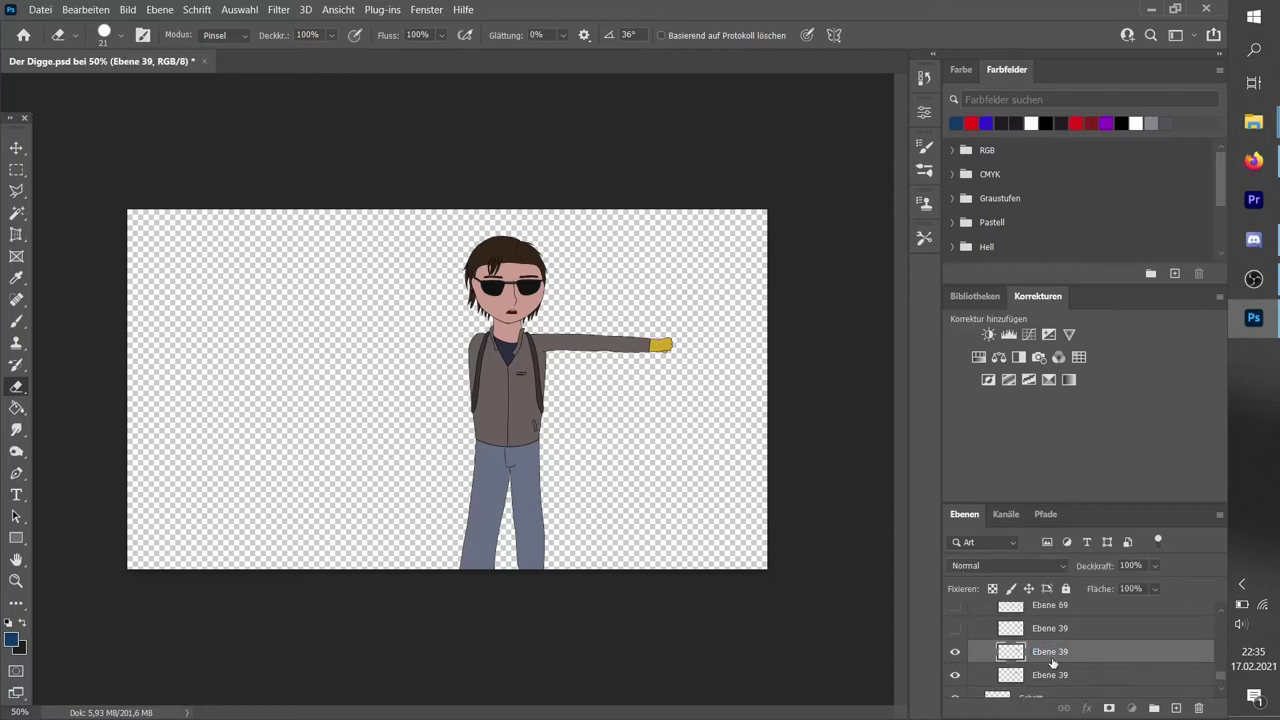
text(unterarm)
double_click(1054, 674)
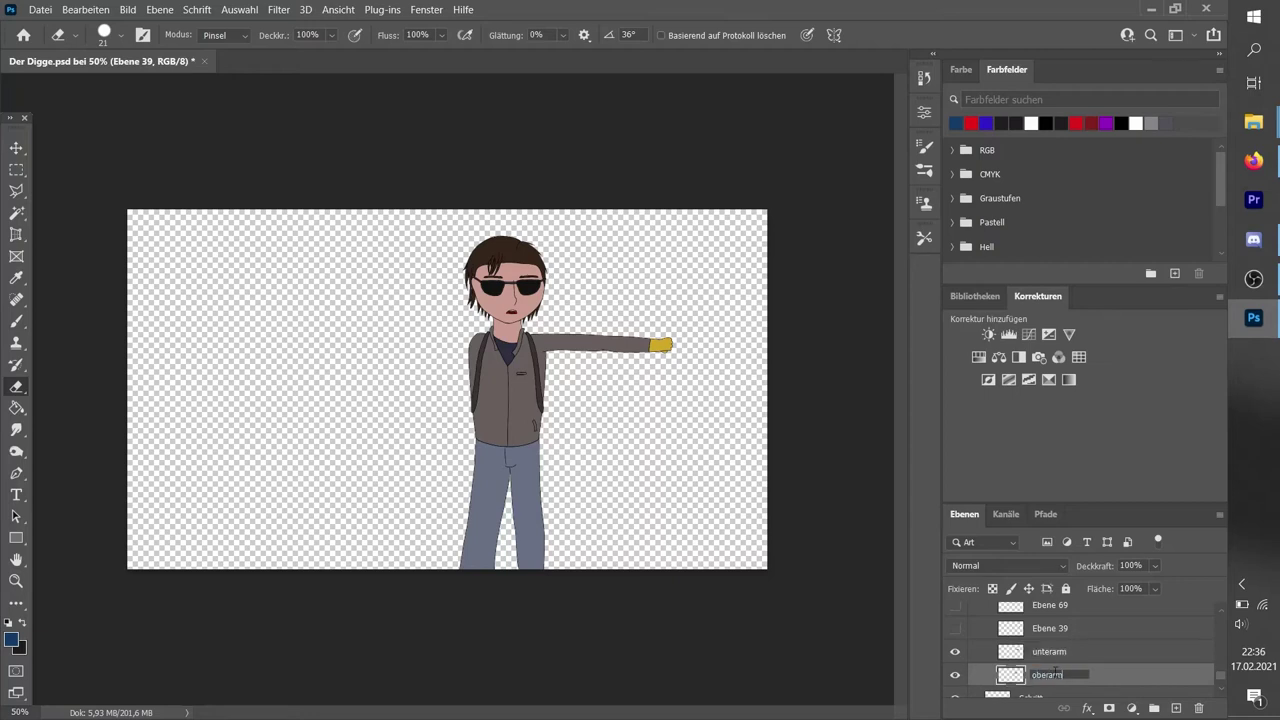
key(Return)
scroll(1055, 675, up, 2)
double_click(1050, 624)
text(Rückhand)
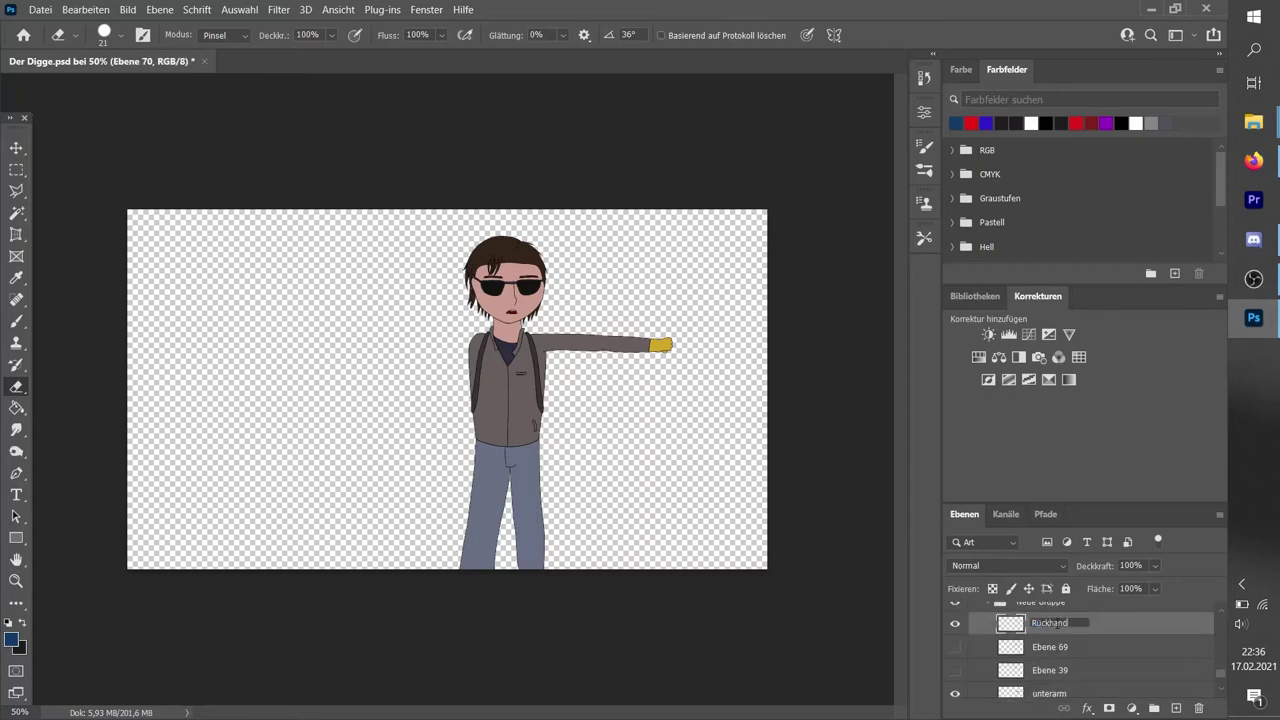
key(Return)
- Name the remaining hand poses Faust and Handfläche
click(955, 623)
click(955, 647)
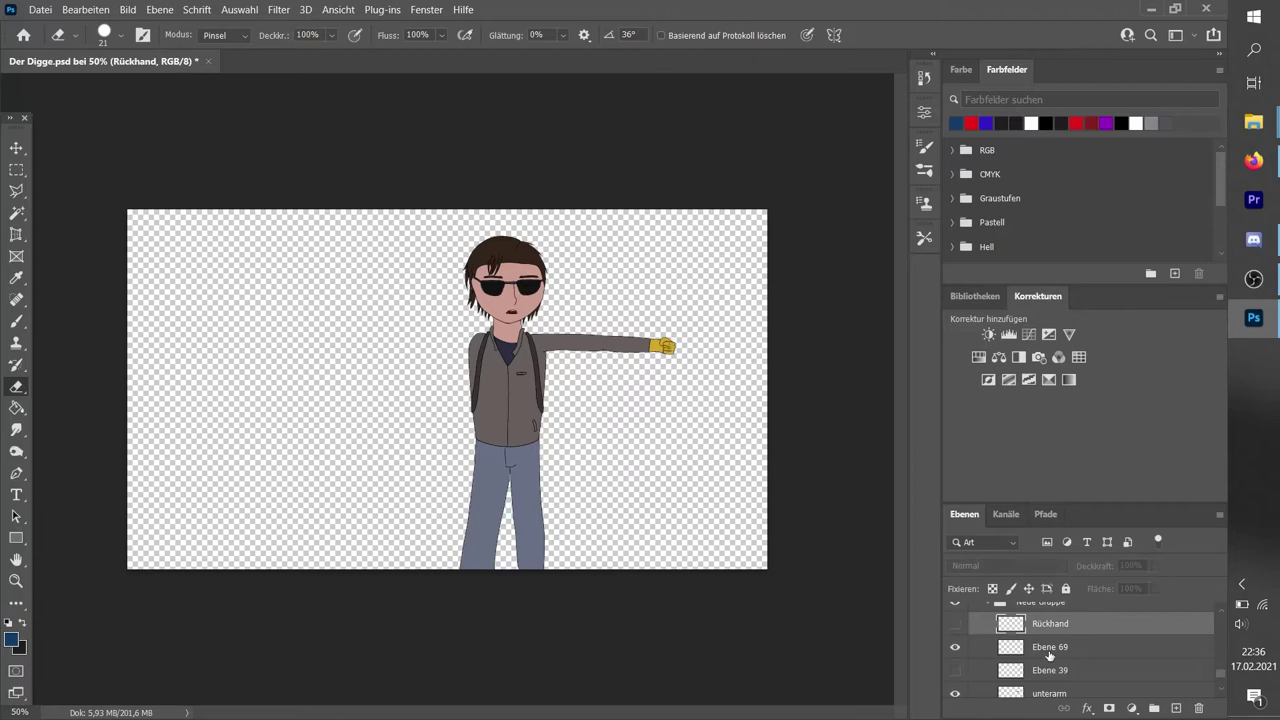
double_click(1050, 647)
text(Faust)
key(Return)
click(955, 670)
click(955, 647)
double_click(1050, 670)
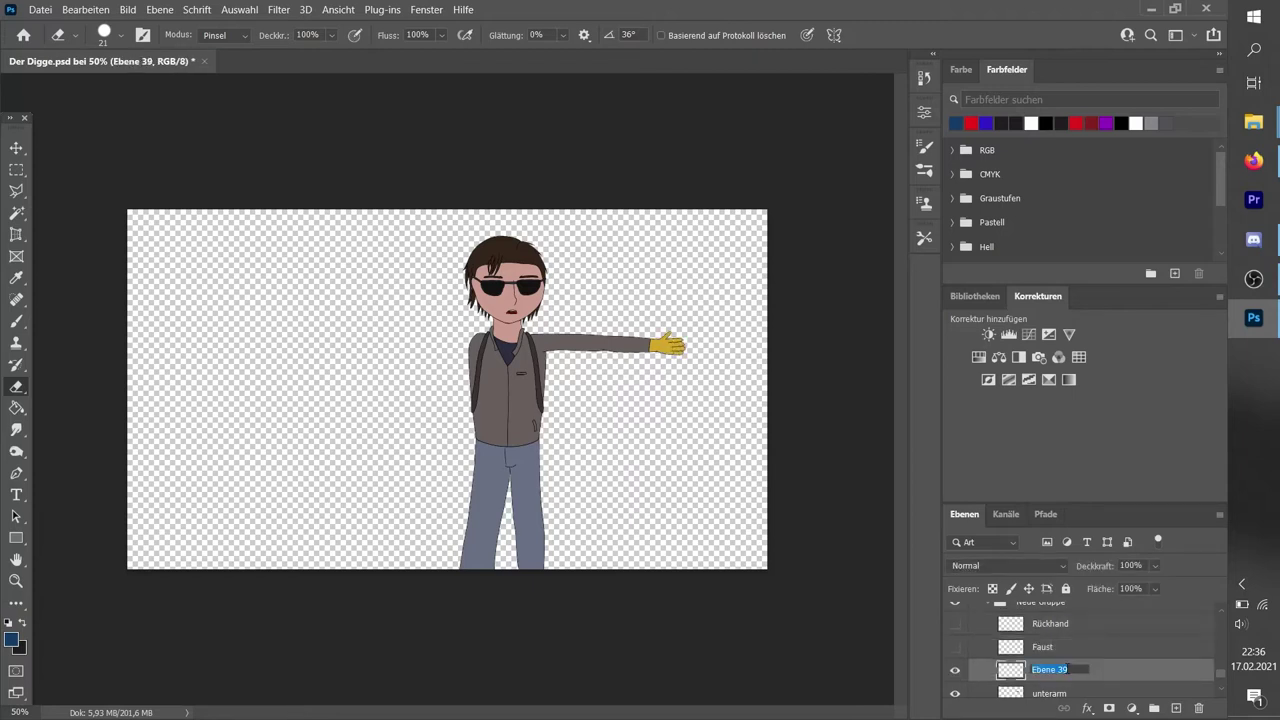
text(Handfläche)
key(Return)
- Group the three hand pose layers into a group named Hände
shift+click(1050, 624)
key(ctrl+g)
double_click(1050, 624)
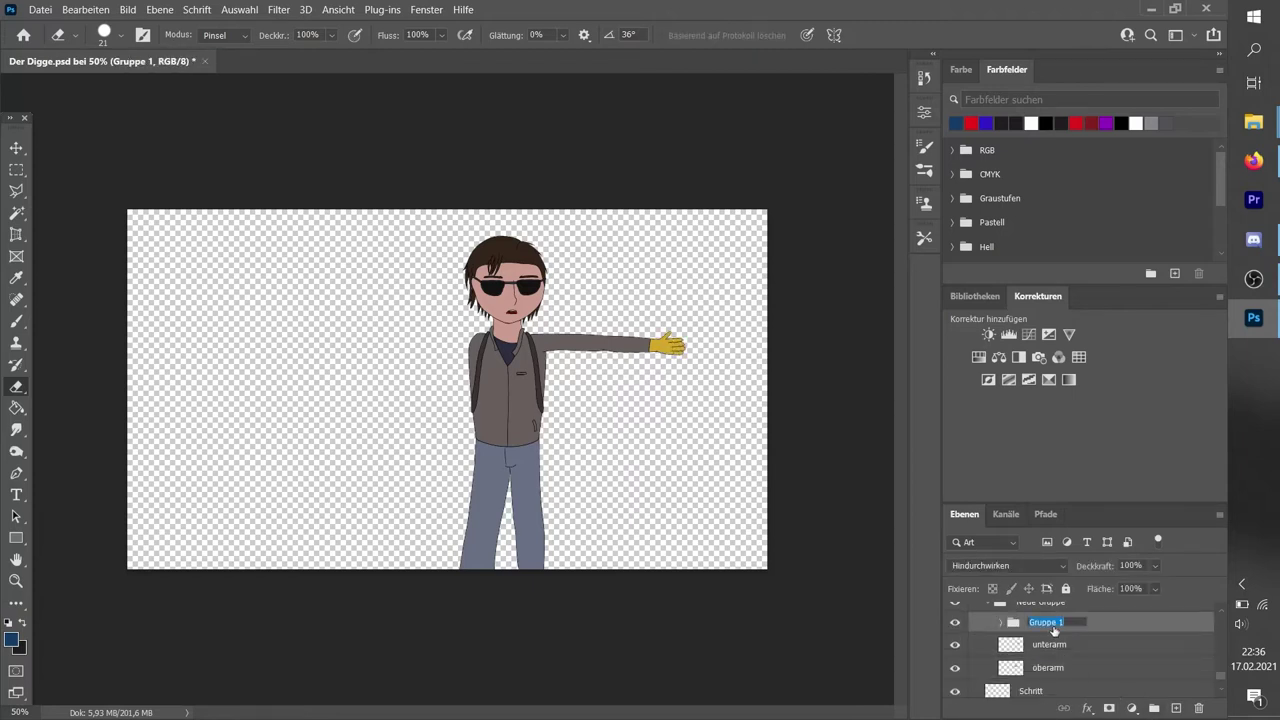
text(e)
key(Return)
- Rename the parent arm group to Arm and duplicate it
scroll(1058, 647, up, 2)
double_click(1045, 643)
text(Arm)
key(Return)
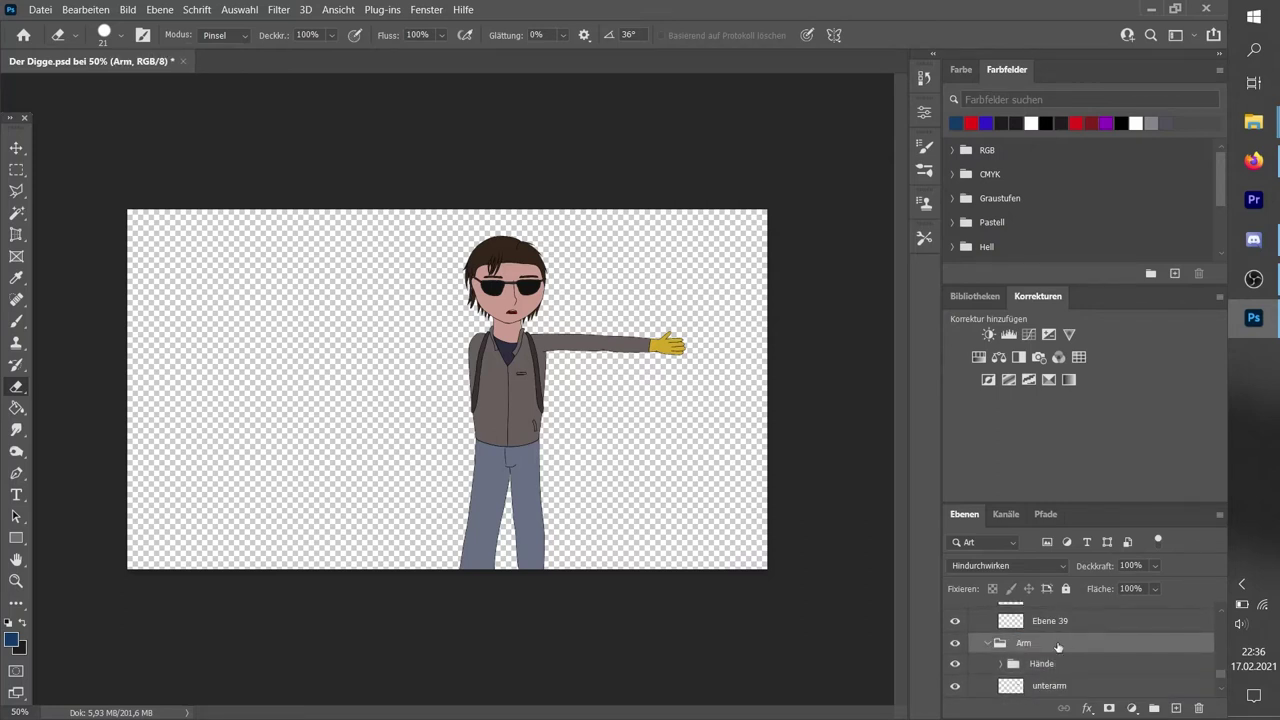
key(ctrl+j)
- Flip the duplicated Arm group horizontally, move it to the character's left, and name it Arm rechts
click(84, 9)
mouse_move(115, 372)
click(427, 612)
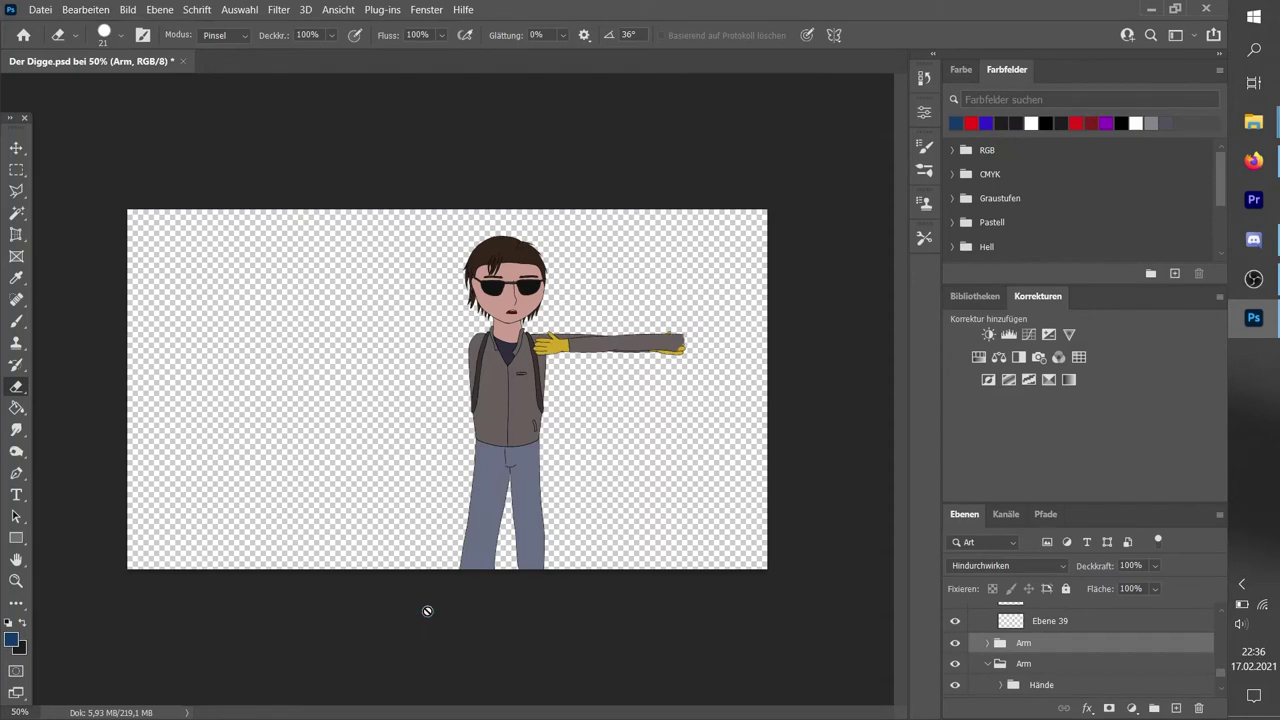
click(992, 646)
key(v)
drag(624, 320, 435, 349)
key(Right)
key(Right)
key(Right)
click(988, 643)
double_click(1024, 642)
key(Return)
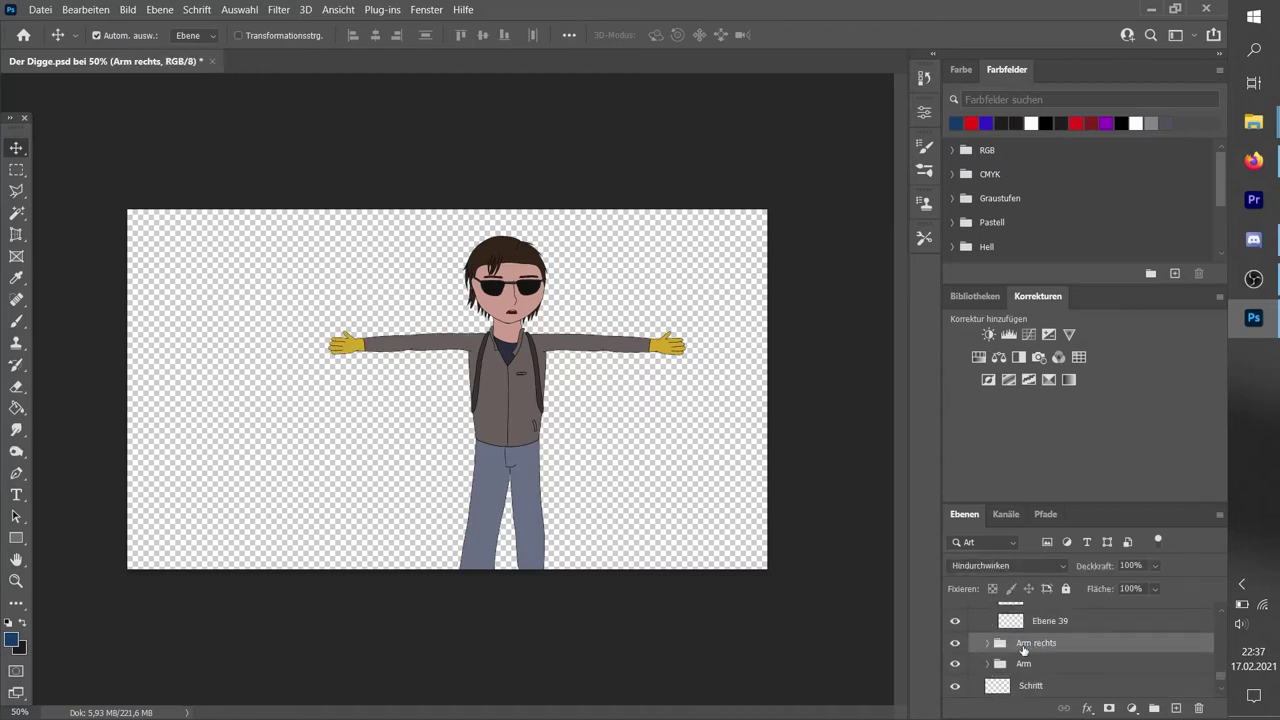
- Group the body layers from Schritt to Körper into a group named Body
scroll(984, 664, down, 2)
shift+click(1040, 686)
click(1157, 710)
double_click(1026, 686)
text(Body)
key(Return)
- Rename Neue Gruppe to Kragen and move the Body group above it in the stack
double_click(1040, 619)
text(Kragen)
key(Return)
drag(1026, 686, 1026, 689)
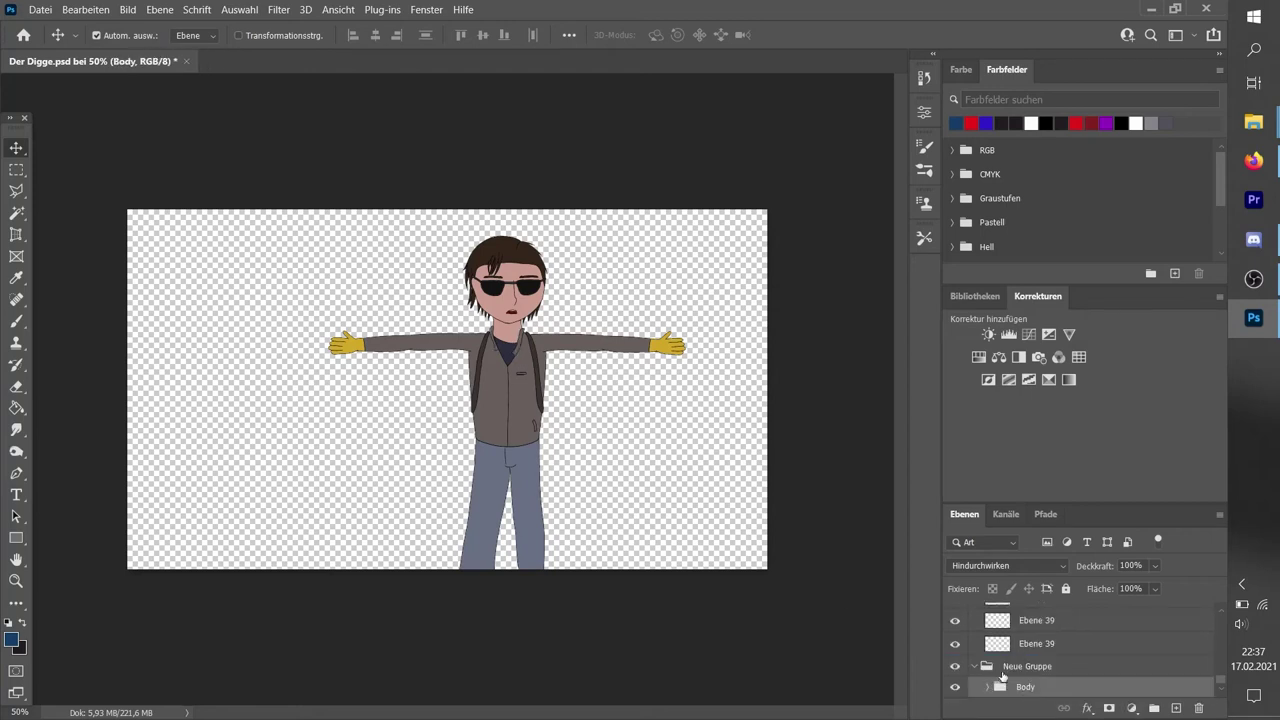
double_click(955, 668)
drag(985, 668, 996, 680)
click(955, 688)
click(956, 690)
drag(1022, 682, 1017, 627)
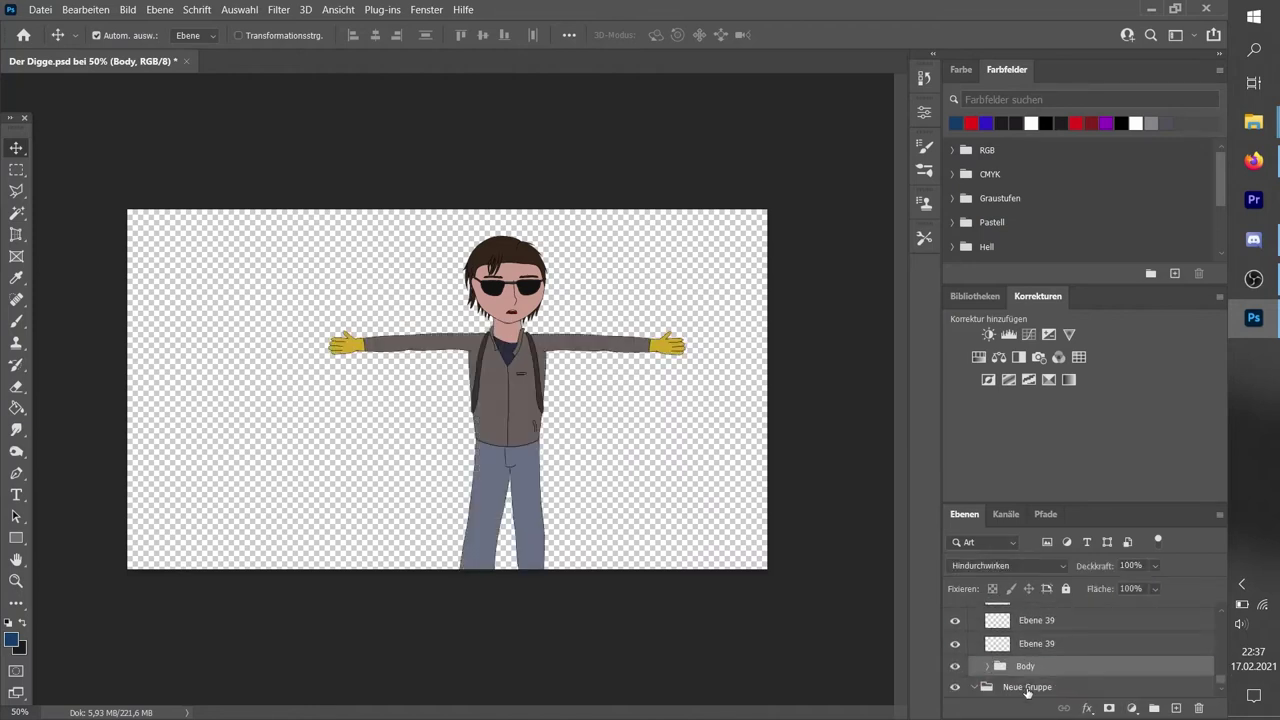
- Group the three Ebene 39 strand layers as Strähnen hinten
shift+click(1036, 664)
key(ctrl+g)
double_click(1030, 611)
text(Strähnen hinten)
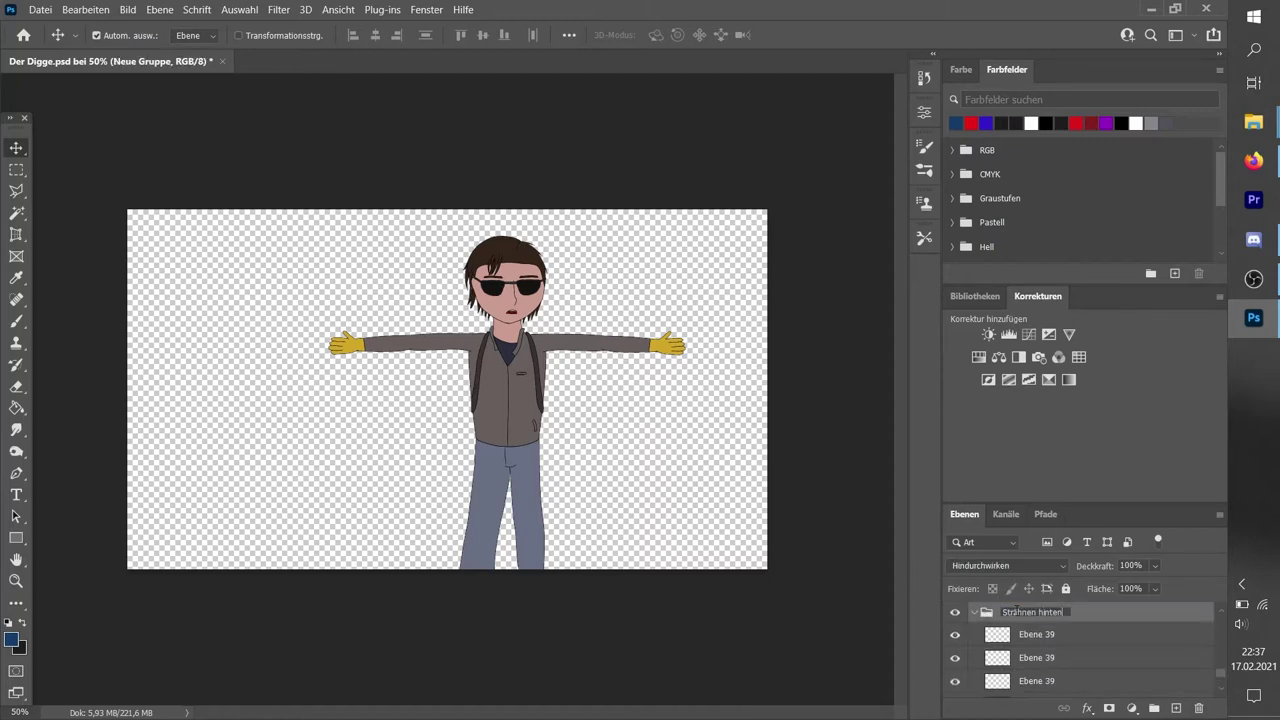
key(Return)
- Name the face layer Gesicht and the Ebene 45 layer Fluff
scroll(958, 662, up, 2)
double_click(1015, 665)
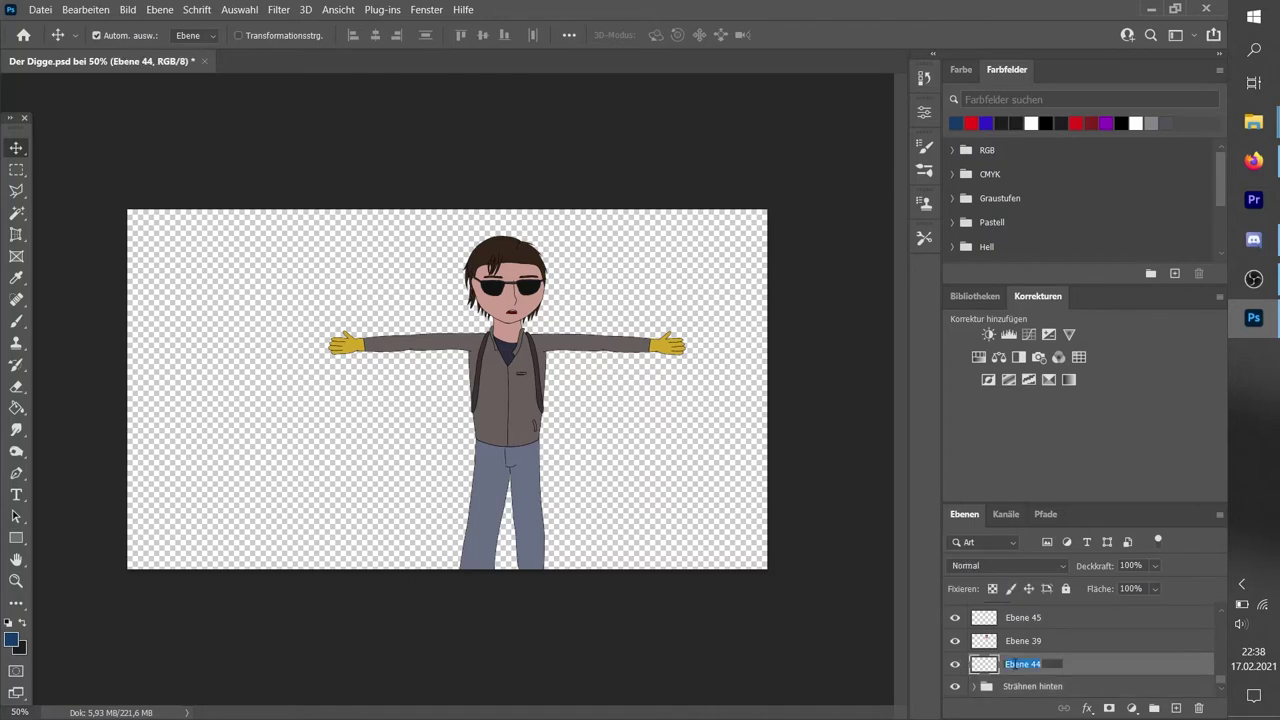
double_click(1012, 641)
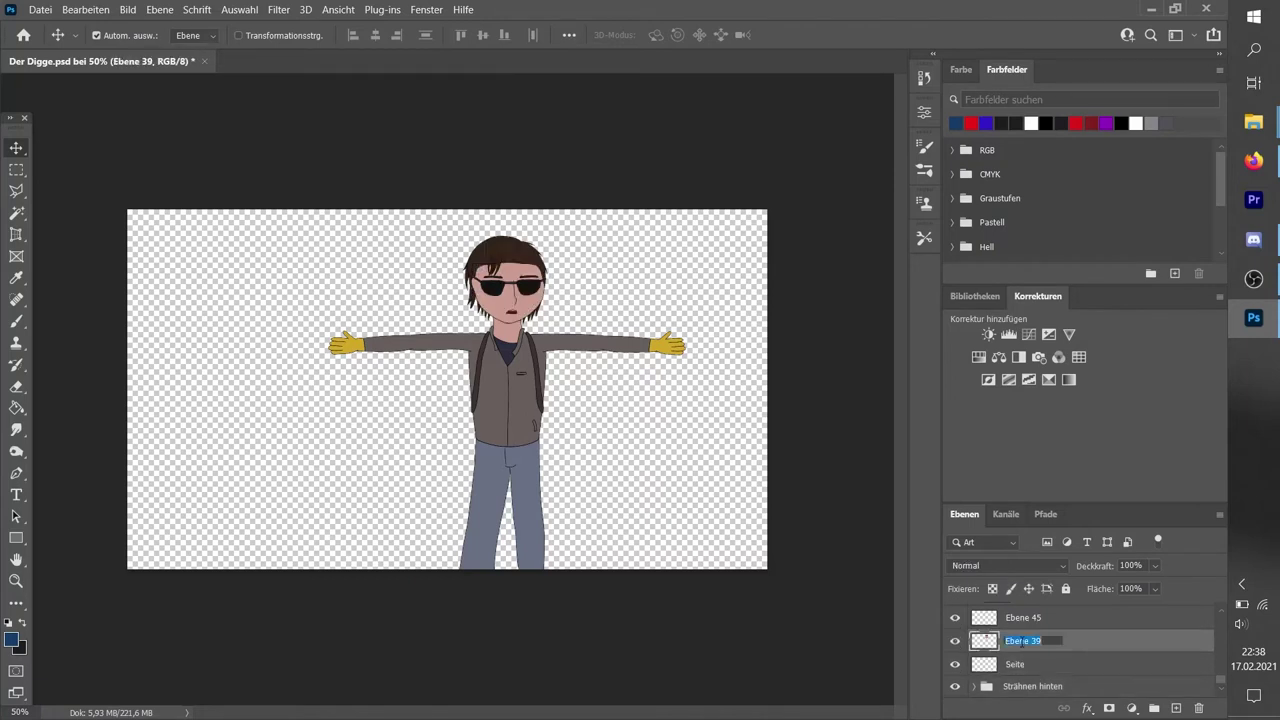
text(Gesicht)
key(Return)
scroll(1021, 646, up, 2)
double_click(1037, 659)
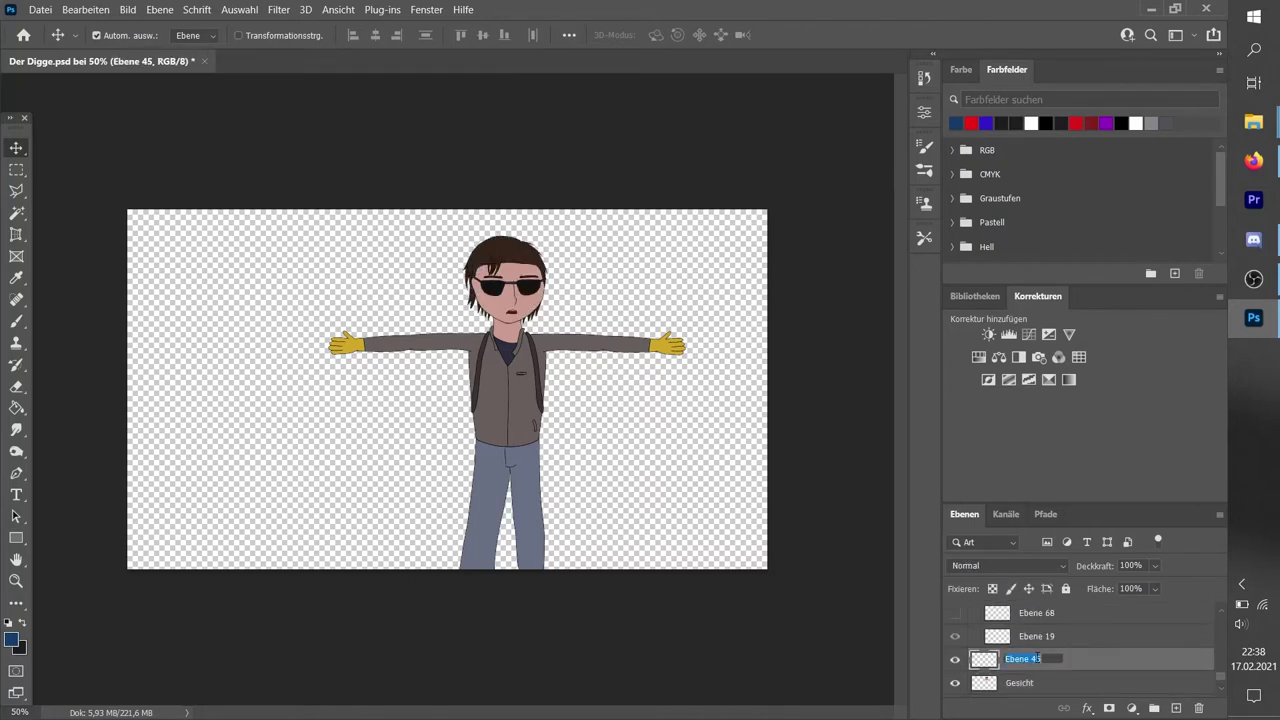
text(Fluff)
key(Return)
- Rename the happy mouth group to Mouth Happy, then collapse and hide it
scroll(1037, 661, up, 2)
scroll(965, 678, up, 1)
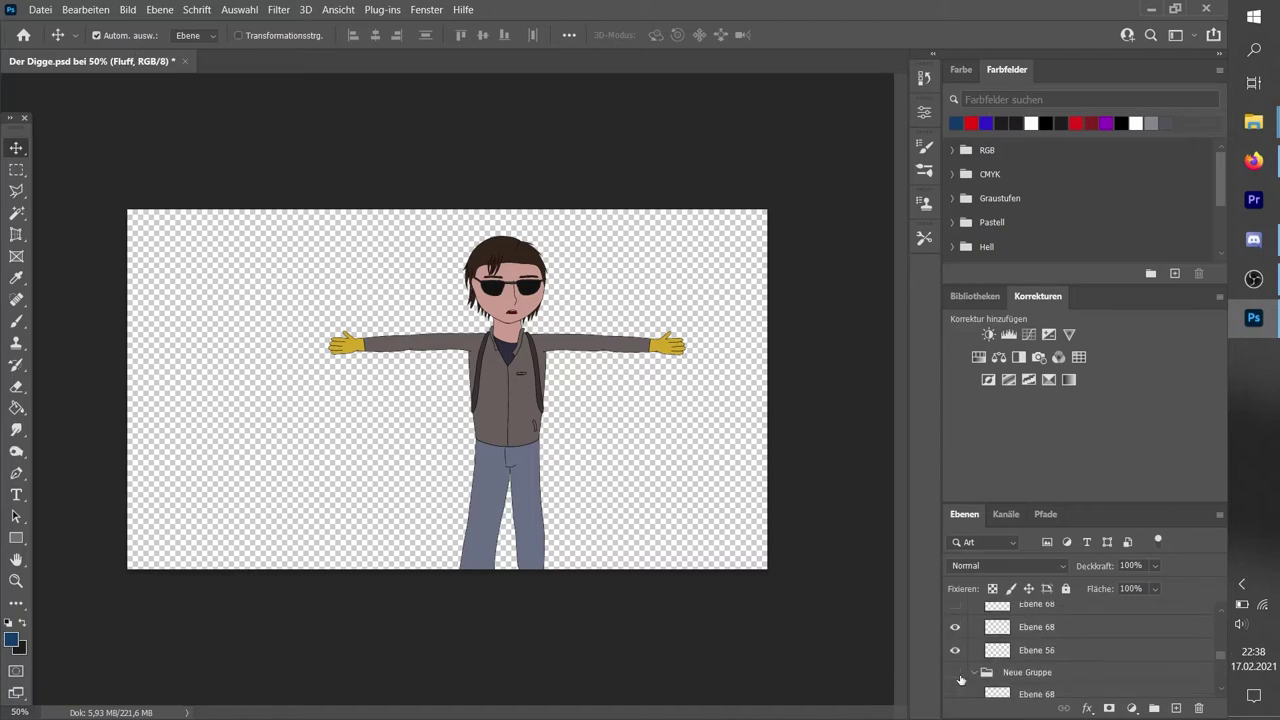
double_click(1025, 674)
text(appy)
key(Return)
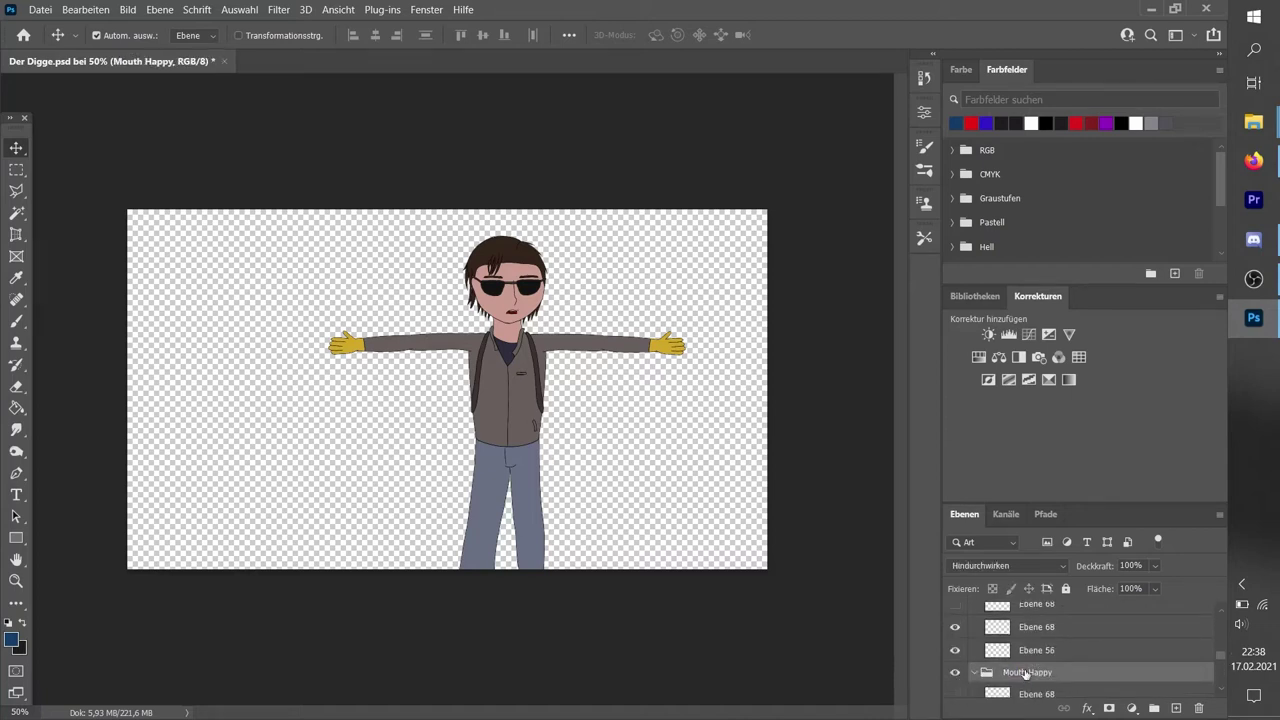
click(974, 672)
click(955, 672)
- Name the first sad mouth-shape layers Normal, M and L
click(955, 627)
double_click(1029, 650)
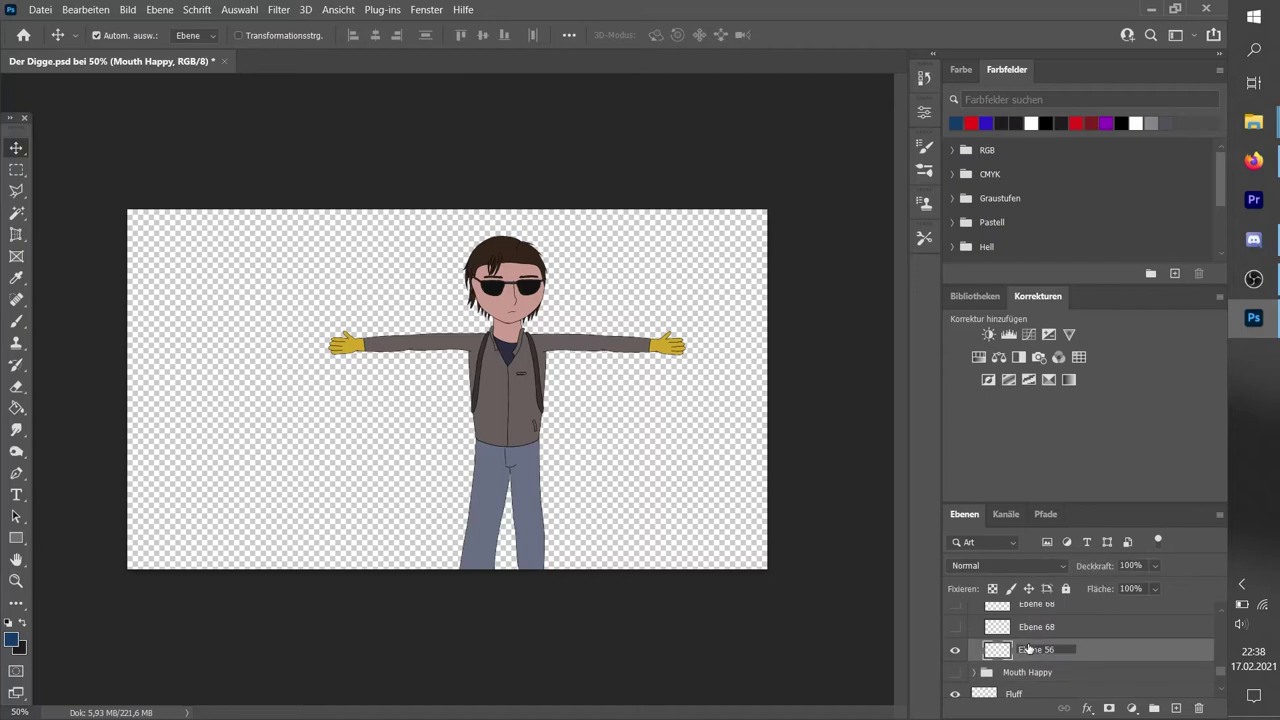
text(Normal, M)
key(Return)
click(955, 627)
click(955, 650)
double_click(1036, 626)
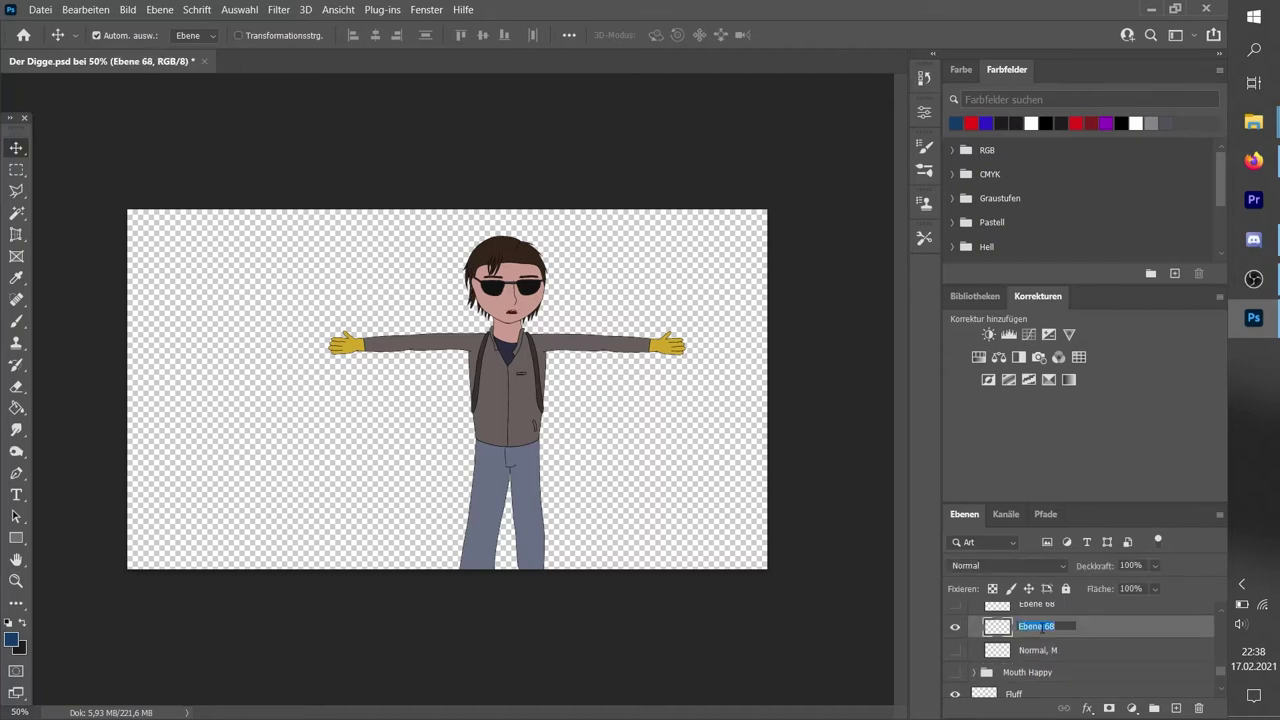
key(Return)
- Duplicate mouth layers and name the shapes E and A
key(ctrl+j)
double_click(1032, 624)
text(A)
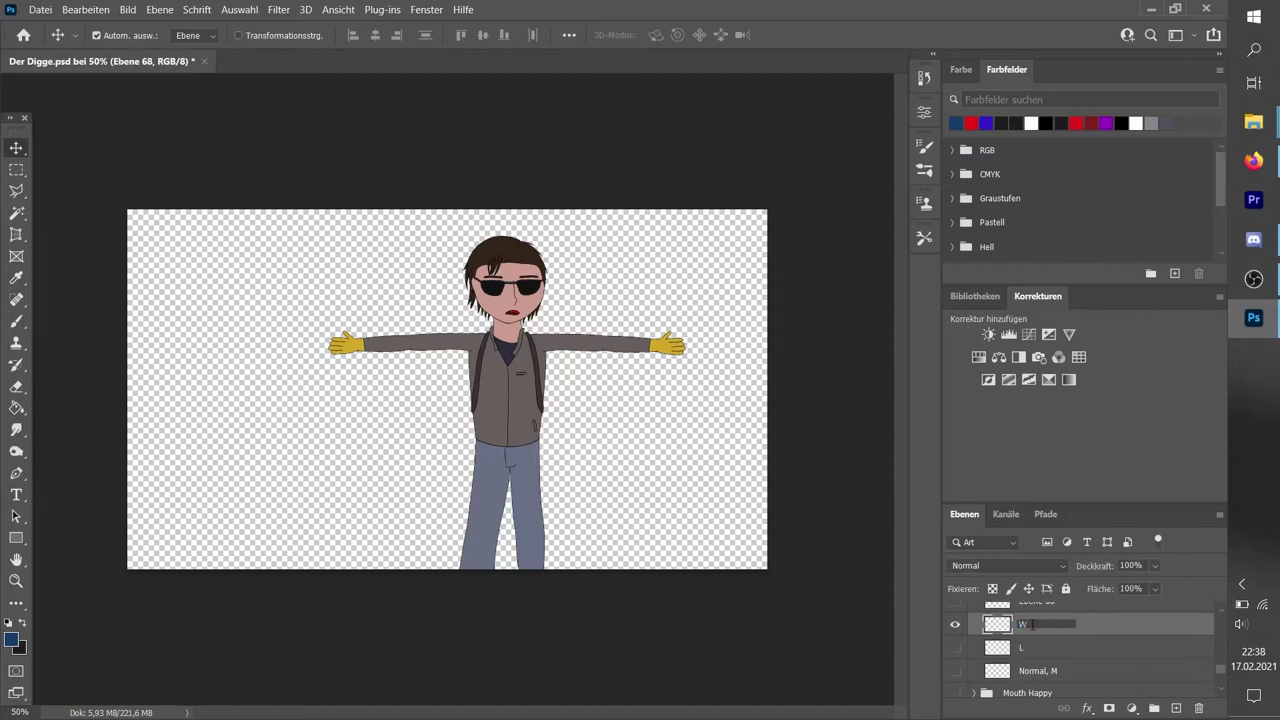
key(Return)
key(ctrl+j)
click(955, 666)
double_click(1035, 642)
key(BackSpace)
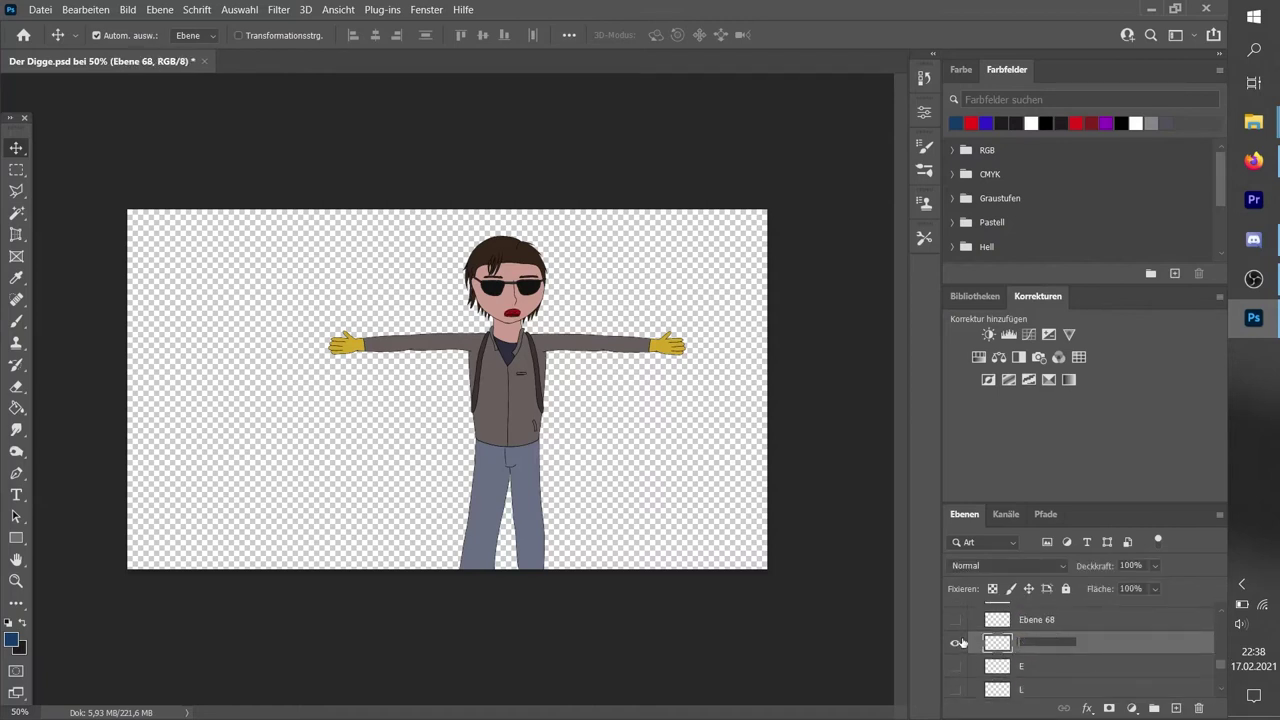
text(A)
key(Return)
- Name the next mouth-shape layers i and d
click(955, 642)
click(955, 619)
double_click(1036, 619)
text(i)
key(Return)
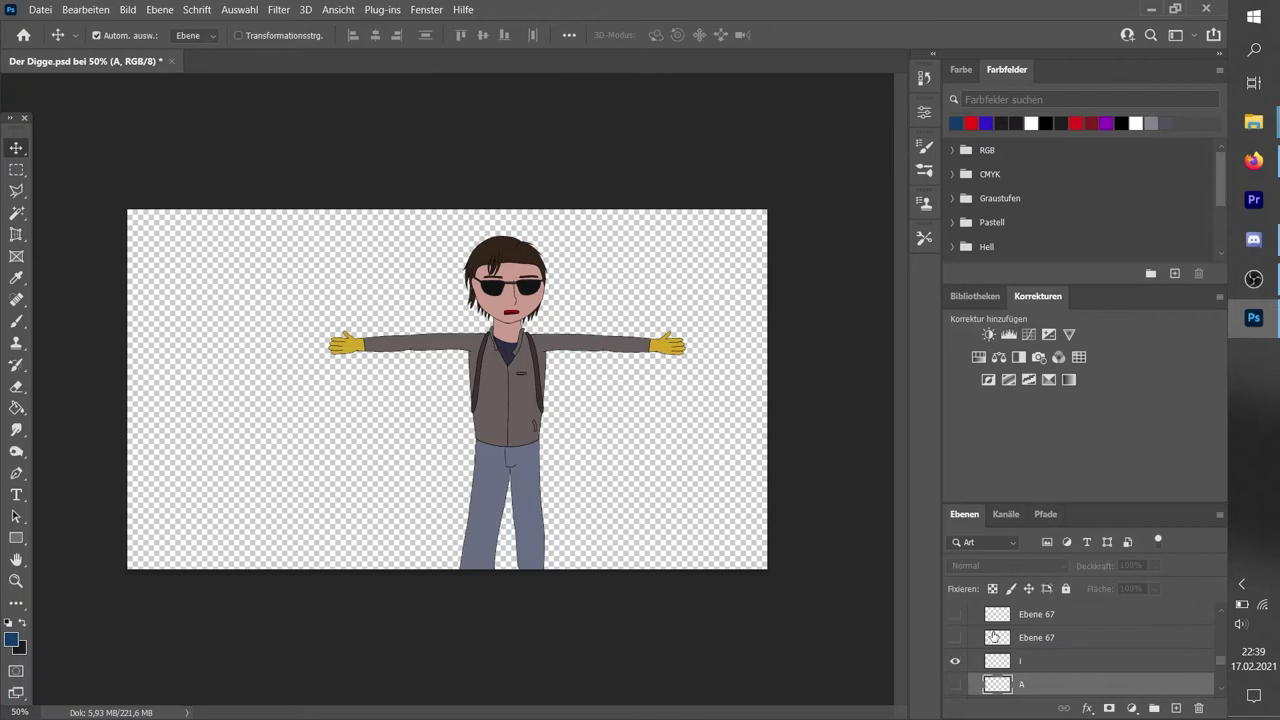
key(ctrl+j)
double_click(1036, 637)
text(d)
key(Return)
- Name the following mouth-shape layers s, f and uh
click(955, 634)
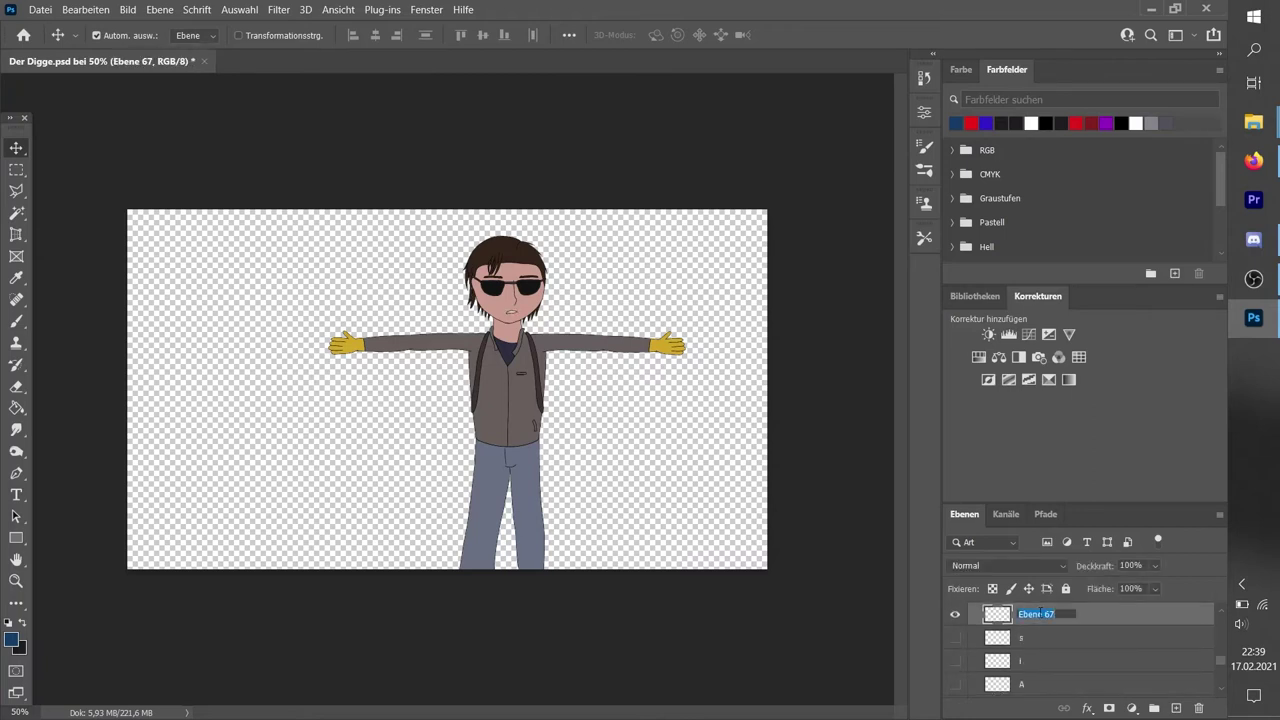
text(s)
double_click(1036, 633)
text(f)
key(Return)
click(955, 613)
click(957, 637)
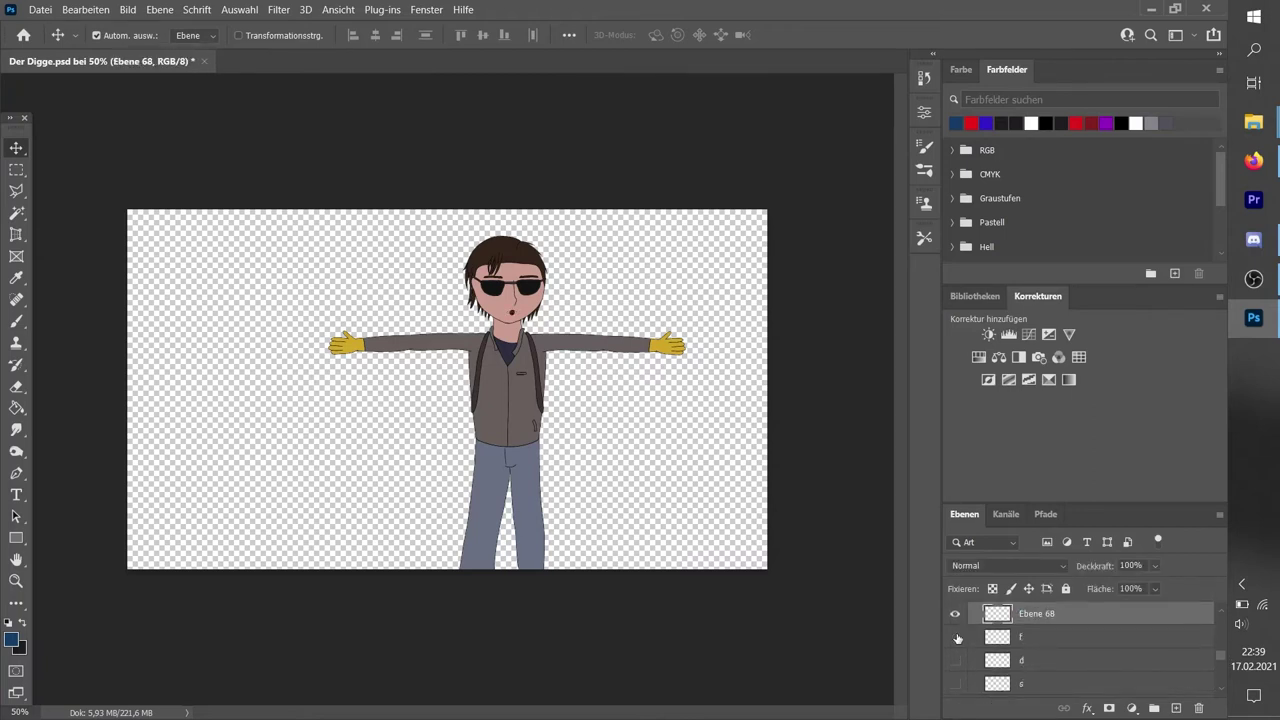
text(uh)
key(Return)
key(ctrl+j)
- Name the last Ebene 68 mouth-shape layers oh and R
double_click(1036, 632)
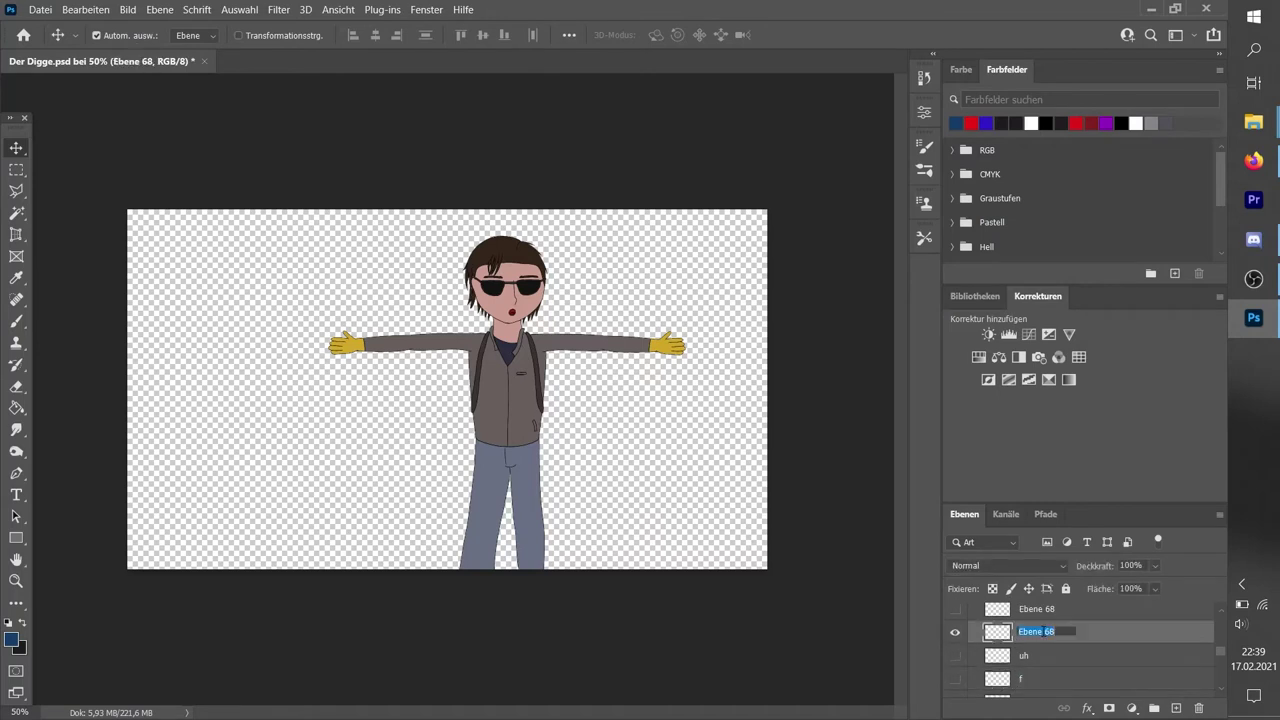
text(h)
key(Return)
click(1036, 609)
double_click(1034, 650)
text(R)
key(Return)
double_click(1036, 629)
- Name the group 'Sad mouth' and fold it closed
text(Sad mouth)
key(Return)
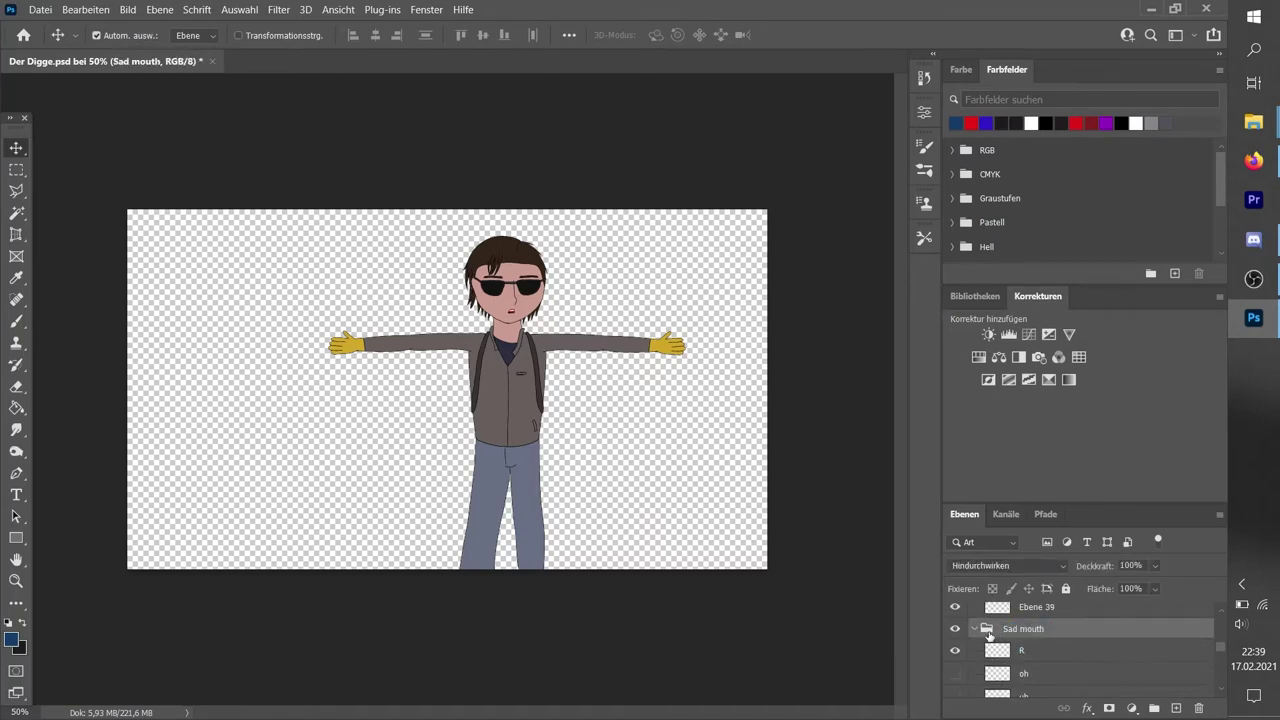
click(974, 628)
scroll(980, 650, down, 1)
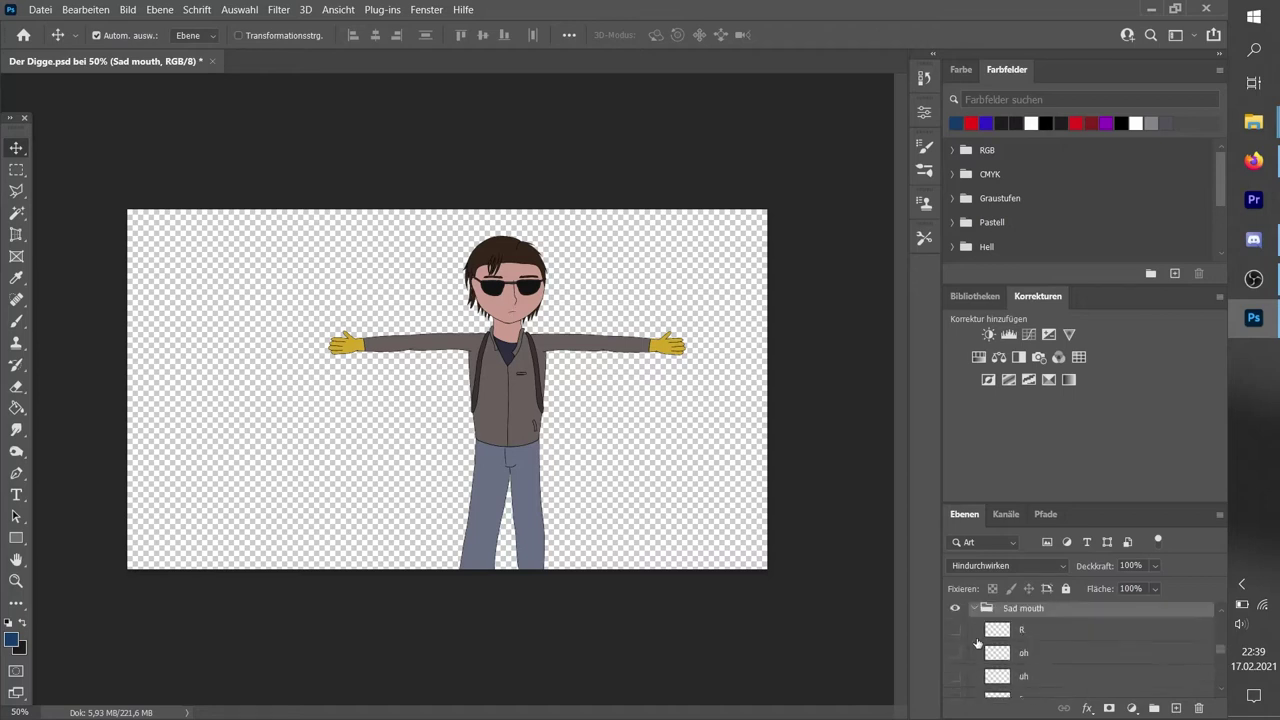
- Rename the first Mouth Happy layers to 'Normal, M', 'A' and 'I', hiding layer A
click(975, 628)
scroll(990, 645, down, 2)
double_click(1036, 675)
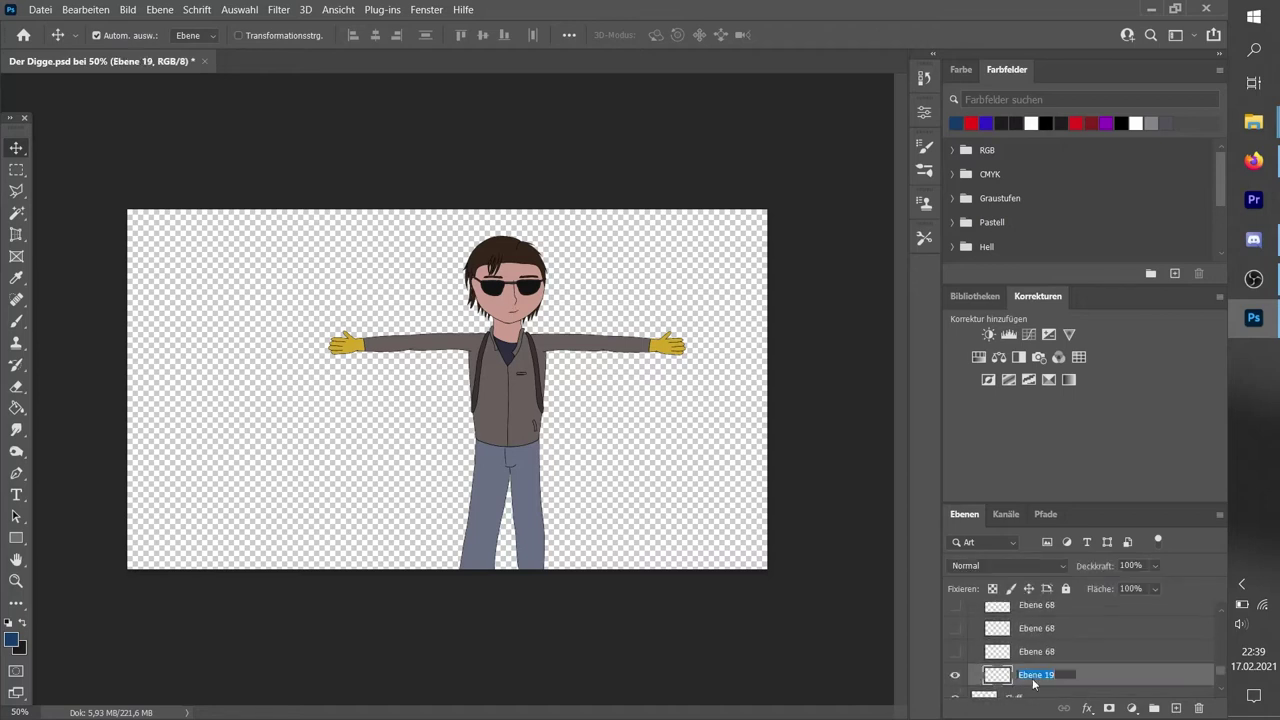
text(al, M)
key(shift+Tab)
text(A)
click(955, 651)
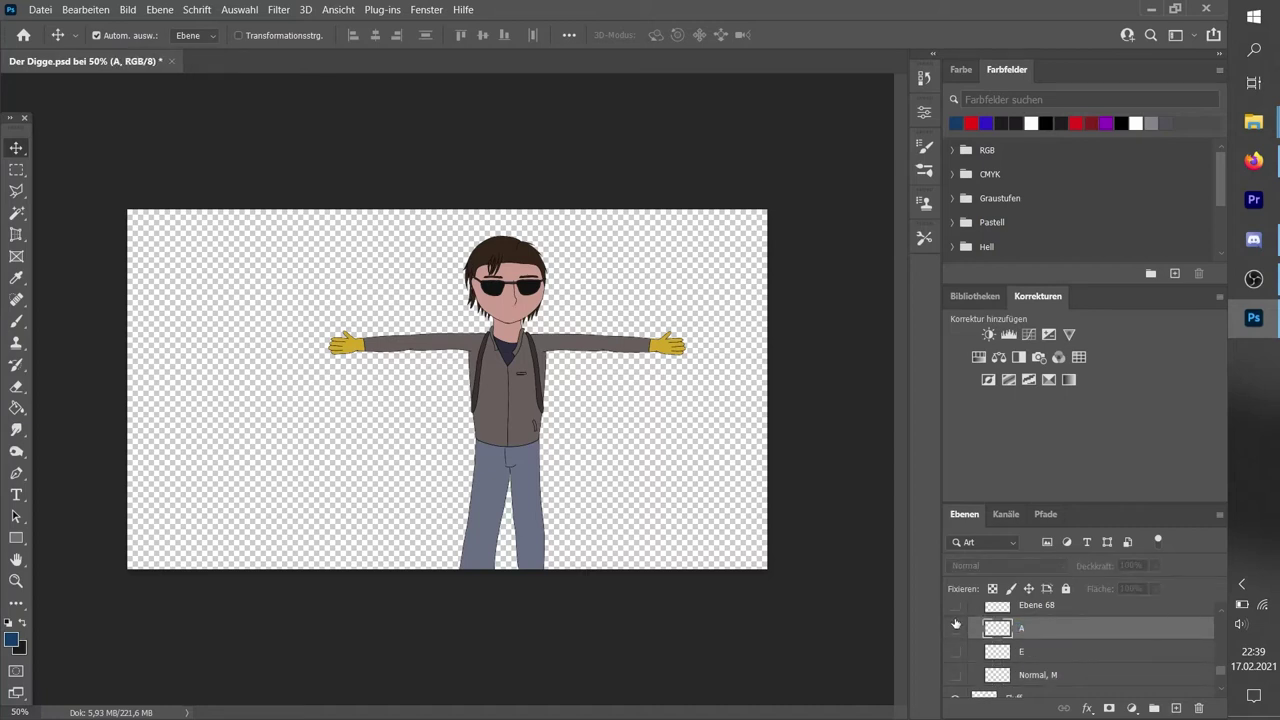
scroll(1030, 653, up, 1)
double_click(1030, 650)
text(I)
key(Return)
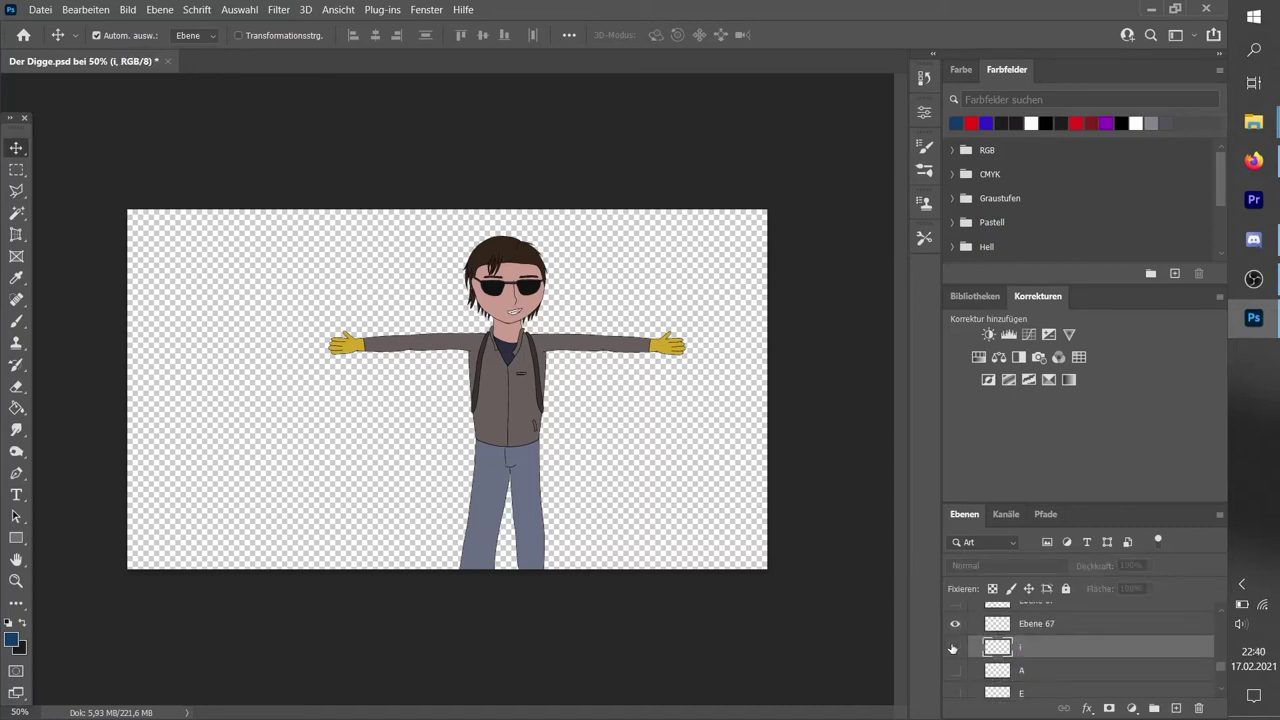
- Rename the next Mouth Happy layers to d, uh and oh
scroll(955, 680, up, 1)
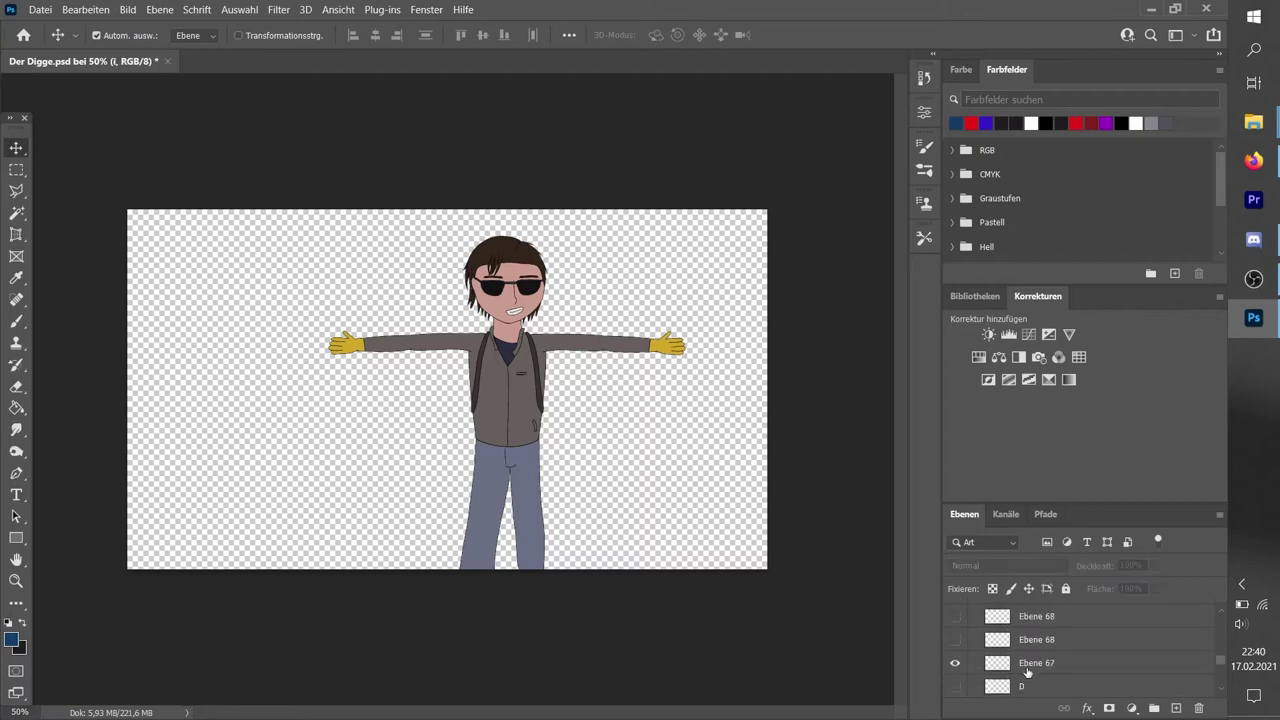
double_click(1036, 634)
text(d)
key(Return)
scroll(996, 655, up, 1)
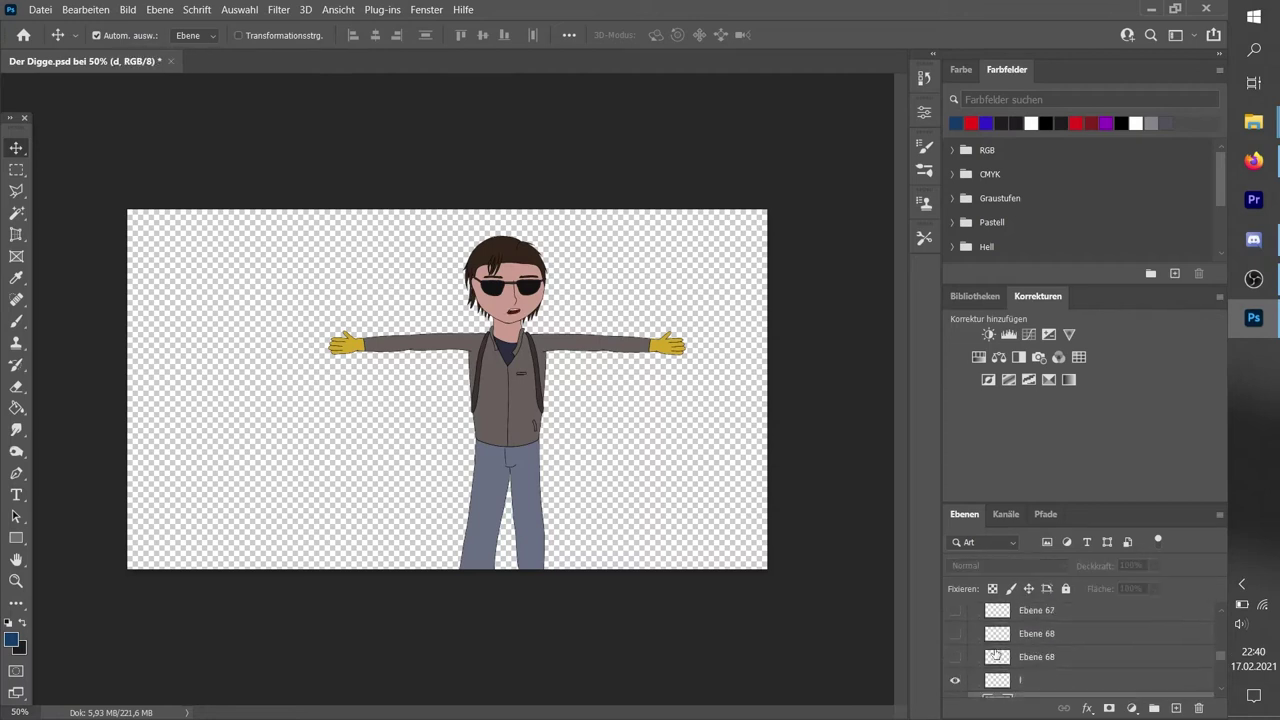
double_click(1030, 656)
text(uh)
key(Return)
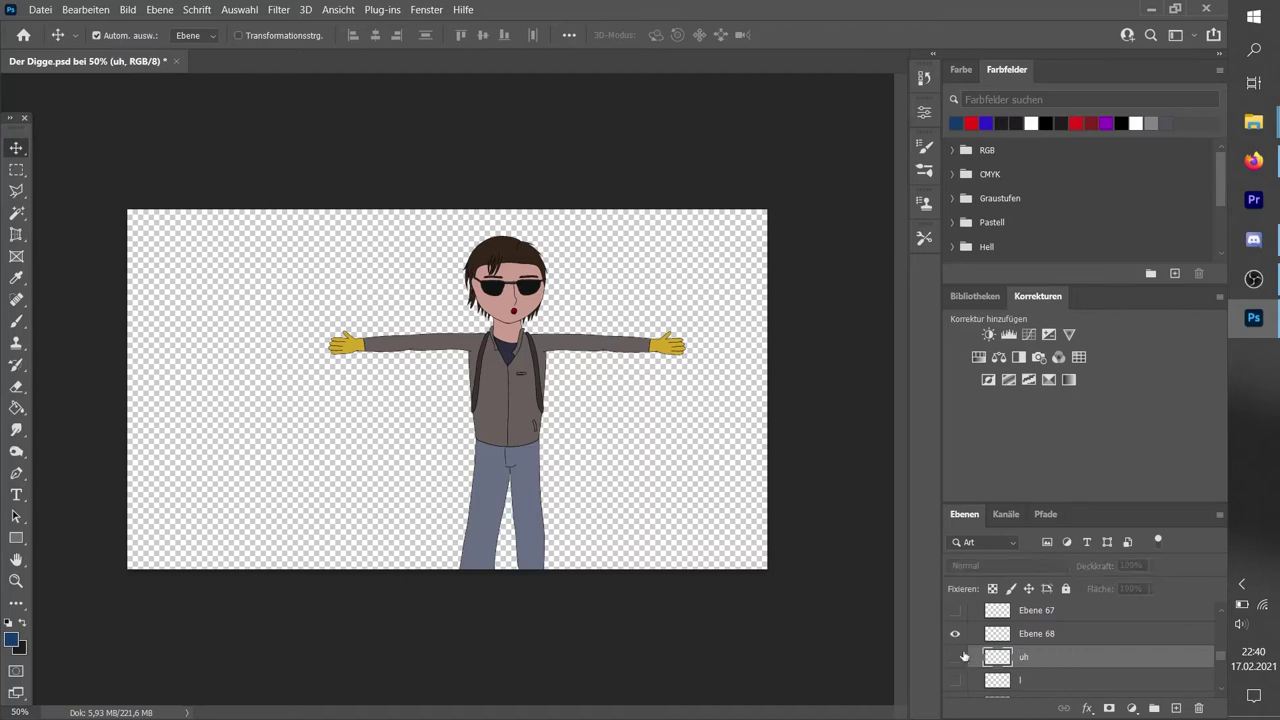
double_click(1030, 633)
text(oh)
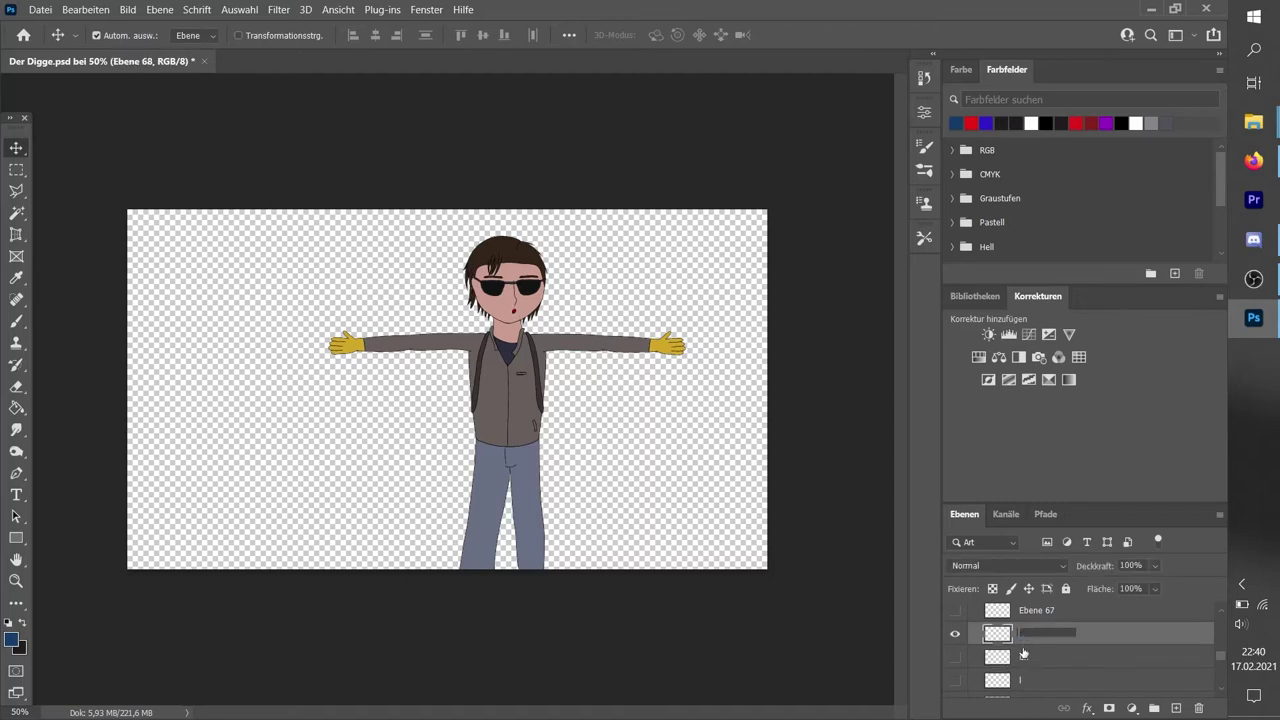
click(1024, 654)
- Collapse the Mouth Happy group in the Layers panel
scroll(1040, 658, up, 2)
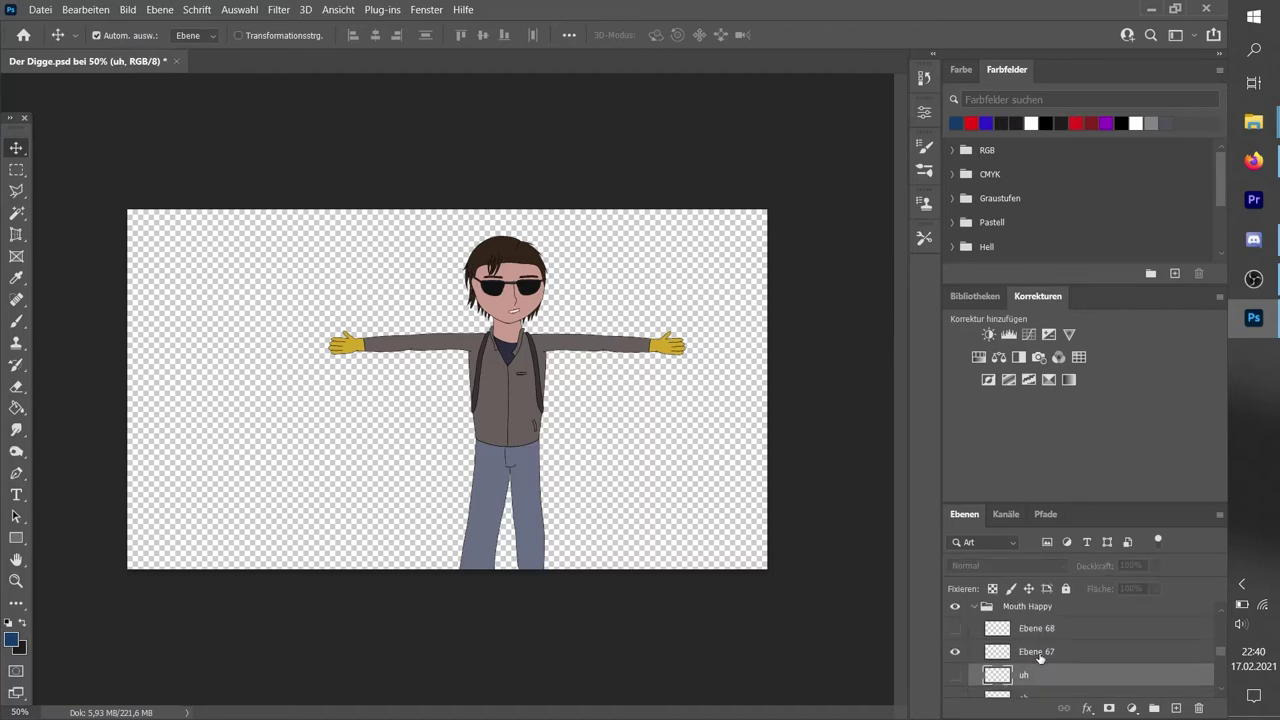
text(F)
click(1027, 630)
click(975, 632)
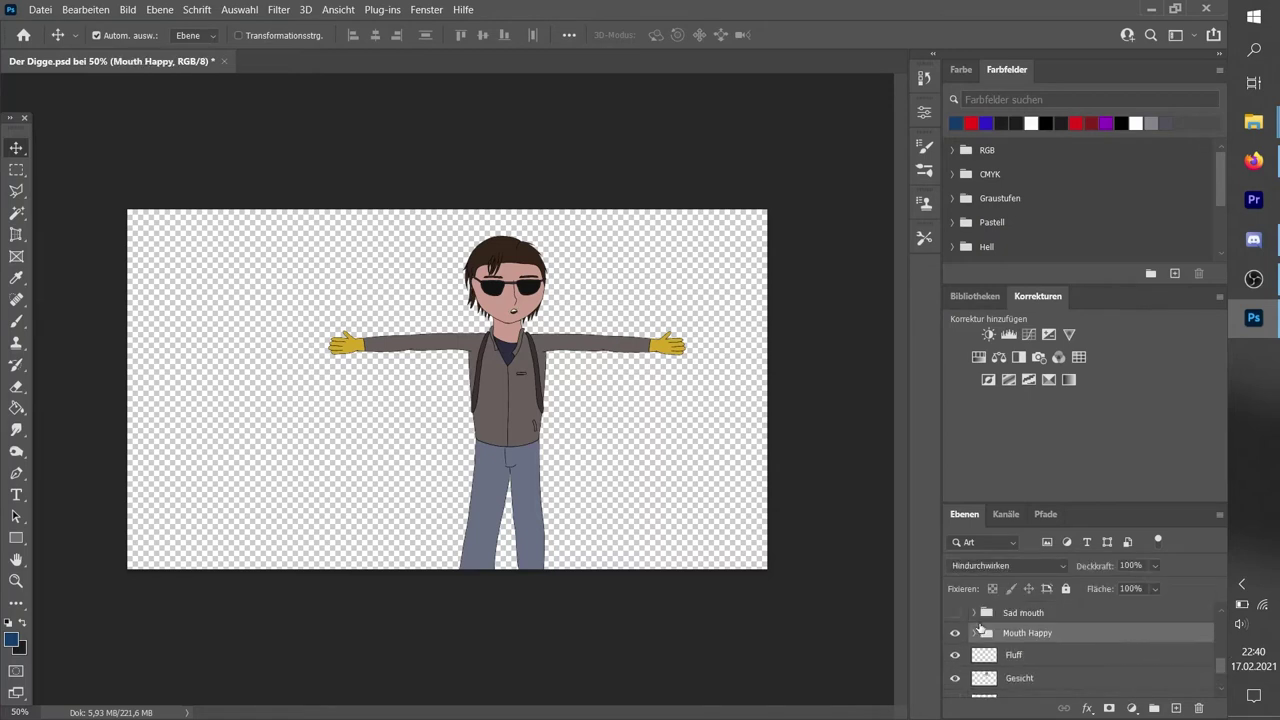
scroll(975, 630, up, 2)
scroll(968, 632, up, 1)
scroll(968, 632, up, 1)
- Hide the Brille sunglasses layer so the character's bare eyes show
scroll(967, 632, up, 2)
click(968, 636)
click(955, 637)
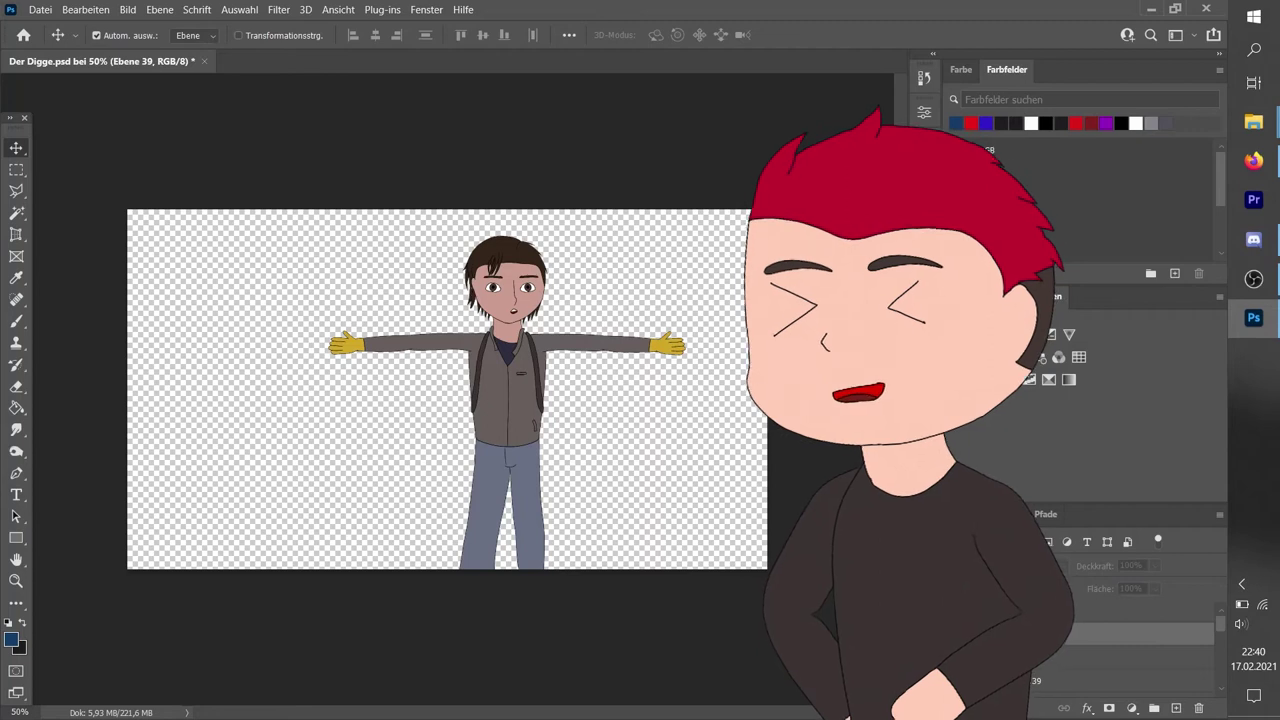
click(960, 632)
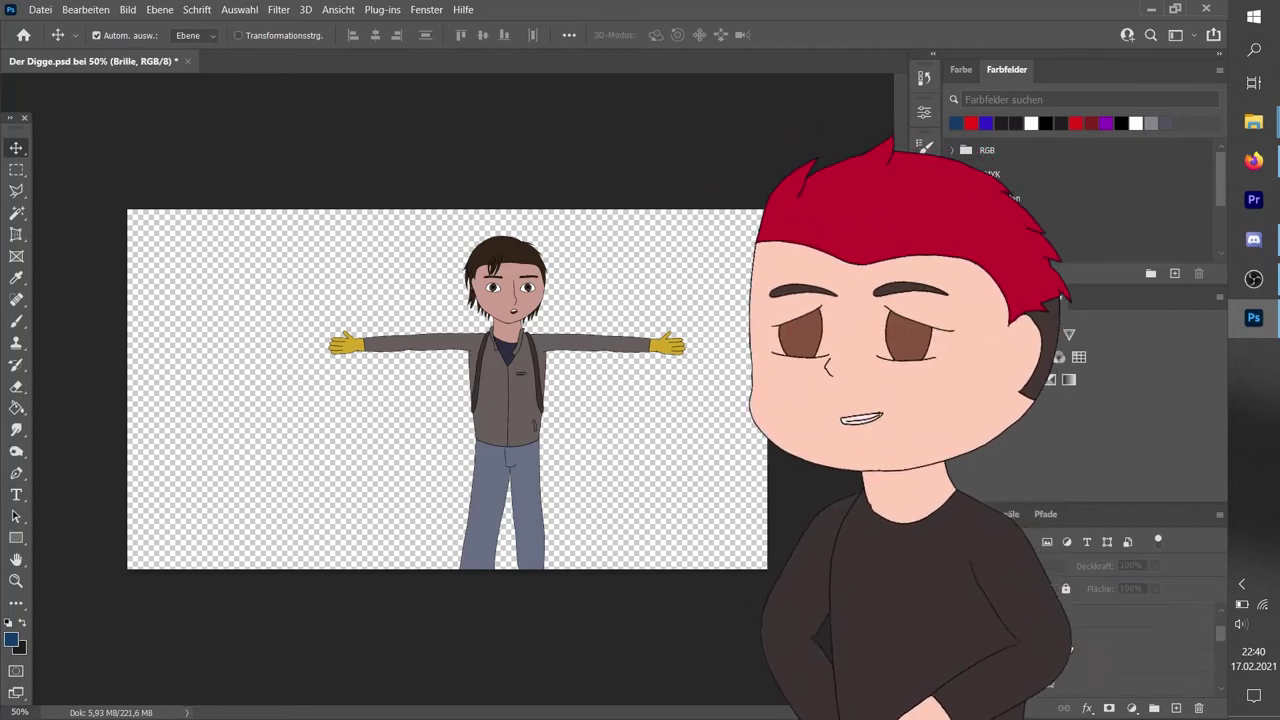
click(960, 639)
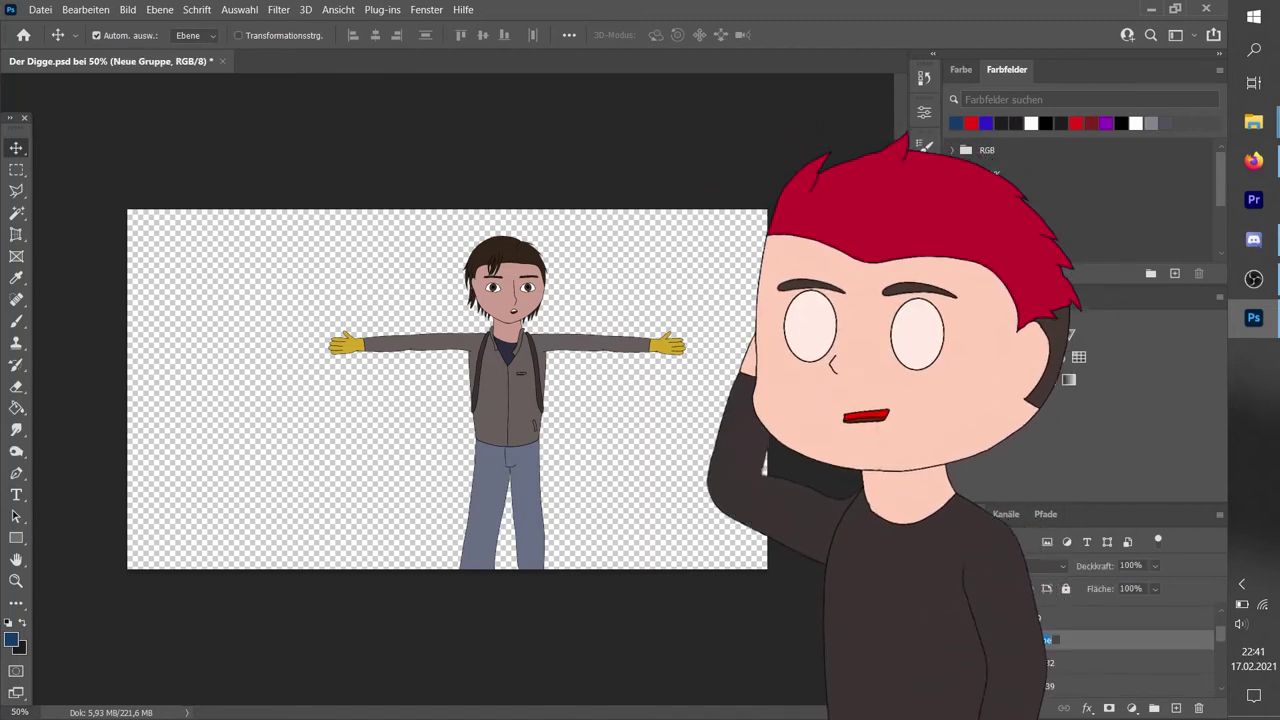
- Rename the Auge links layers to blink, Pupille and Weiß
double_click(1036, 662)
text(bl)
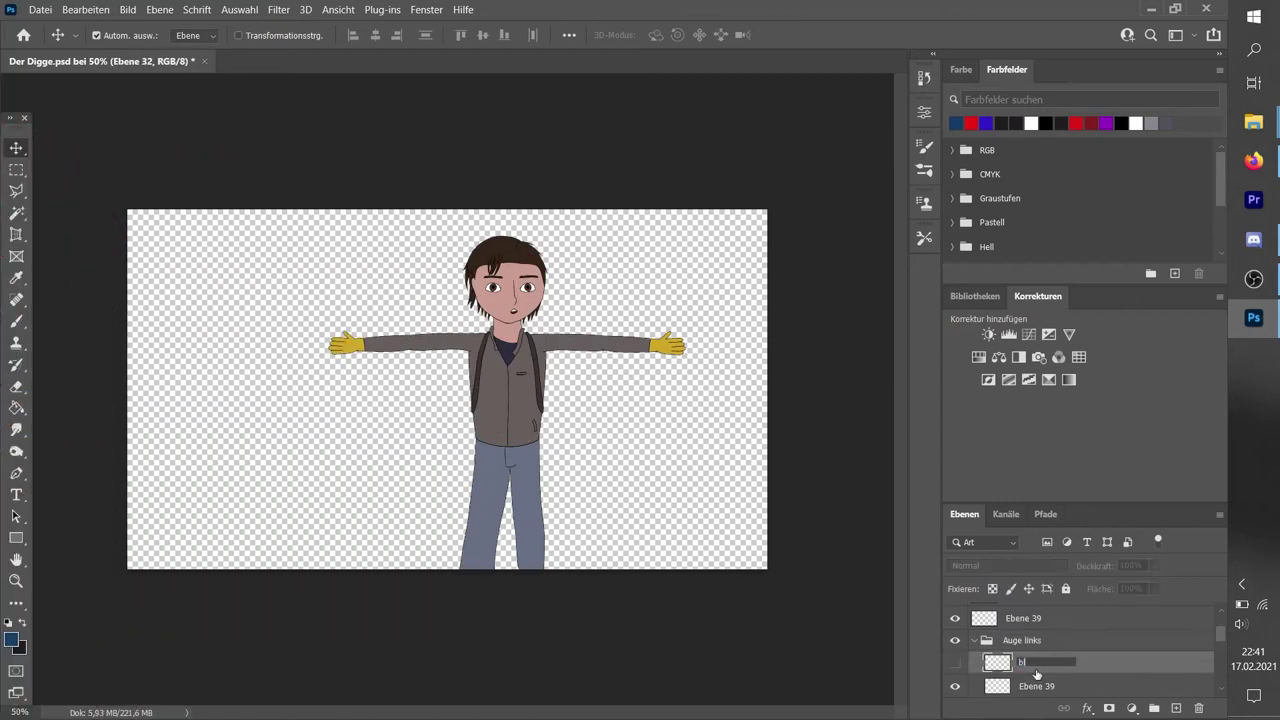
text(ink)
key(Tab)
text(lle)
key(Tab)
text(wei)
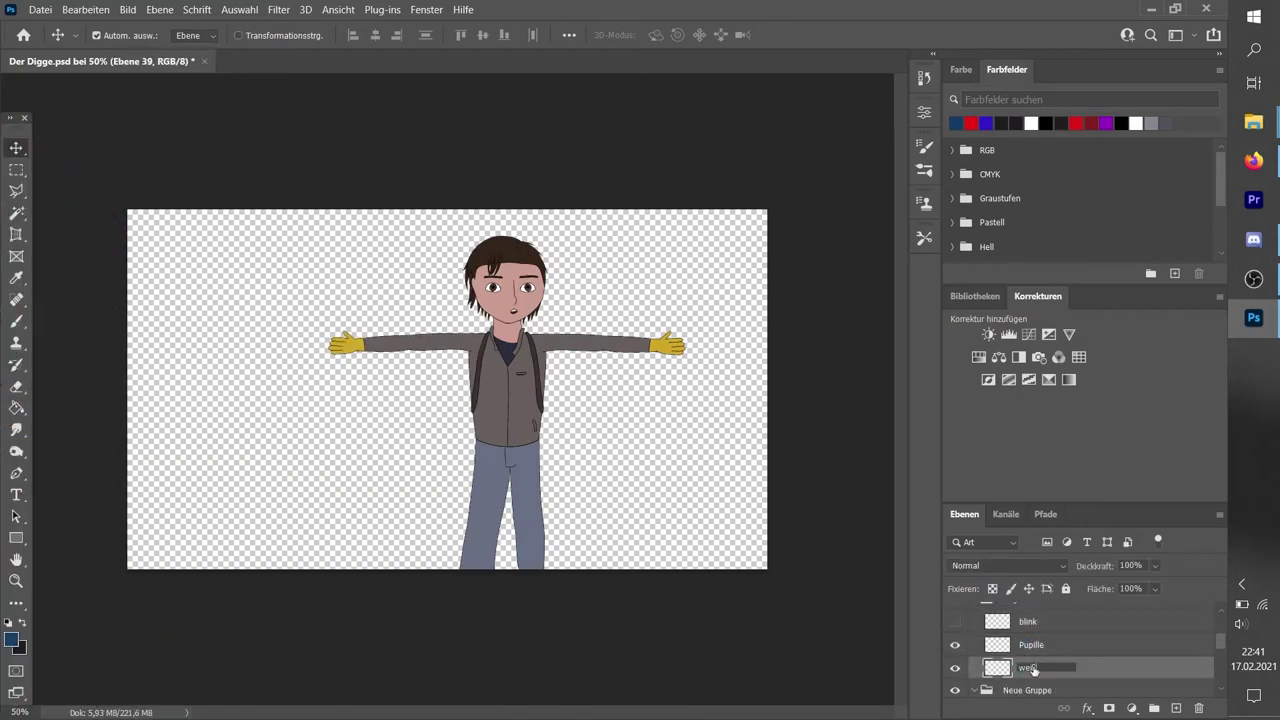
key(Return)
- Nudge the Auge links eye slightly up and left, then collapse the group
click(1040, 640)
key(ctrl+t)
drag(793, 184, 797, 191)
key(Escape)
key(ctrl+t)
key(ctrl+plus)
key(ctrl+plus)
drag(606, 199, 597, 194)
click(974, 640)
- Rename the Auge rechts layers to blink, pupille and Weiß
click(1022, 641)
double_click(1036, 662)
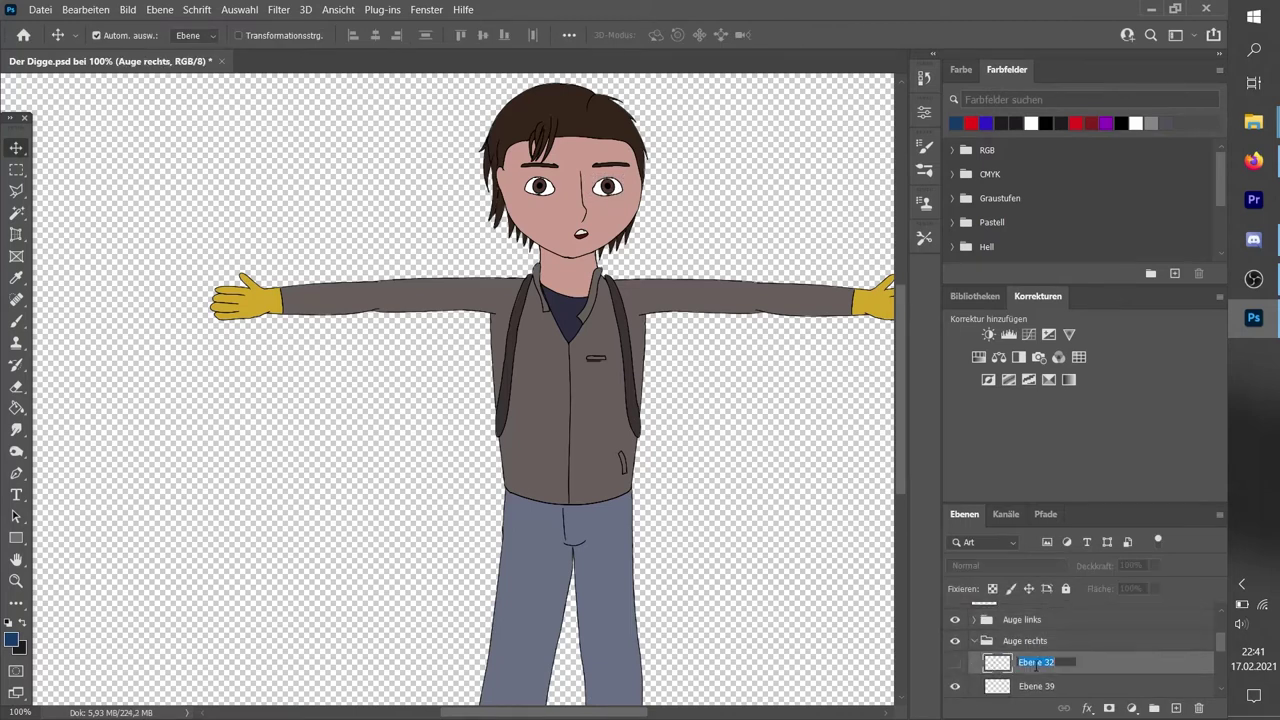
text(blink)
double_click(1045, 685)
text(pupille)
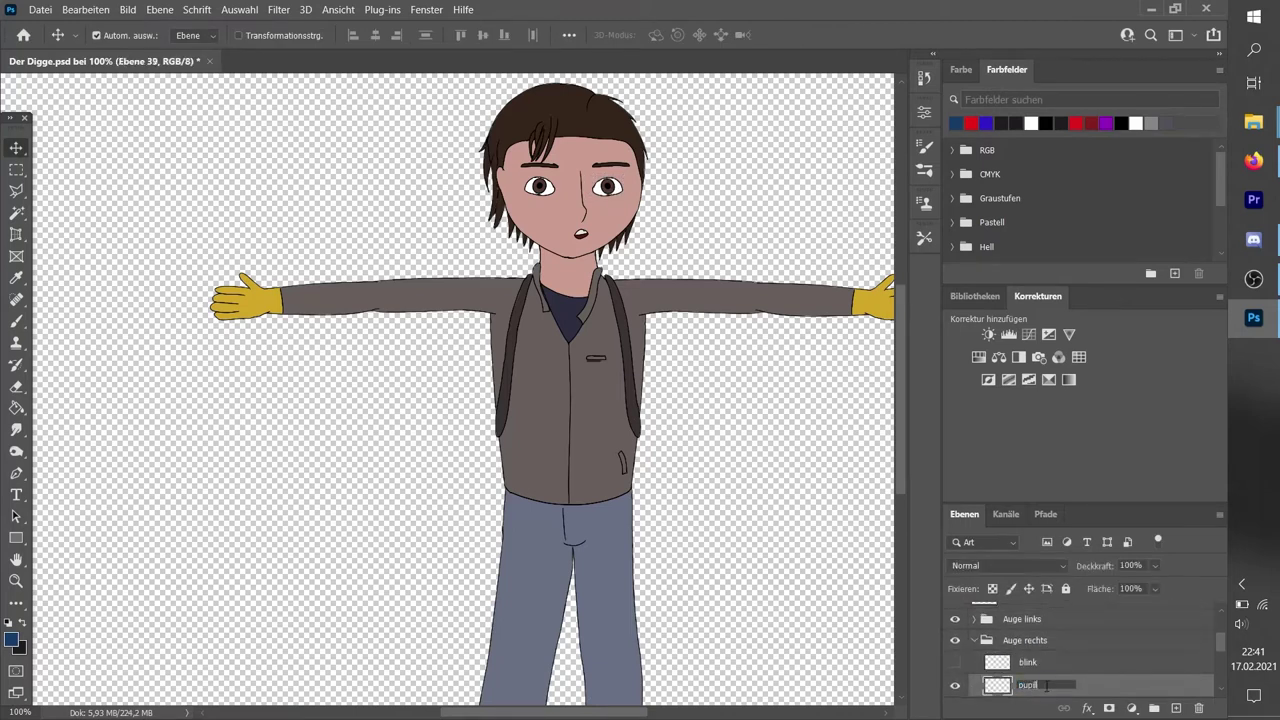
key(Return)
scroll(1045, 670, down, 1)
double_click(1030, 646)
text(Weiß)
key(Return)
scroll(1032, 648, up, 1)
- Collapse Auge rechts and begin a free transform on the right eye group
click(974, 640)
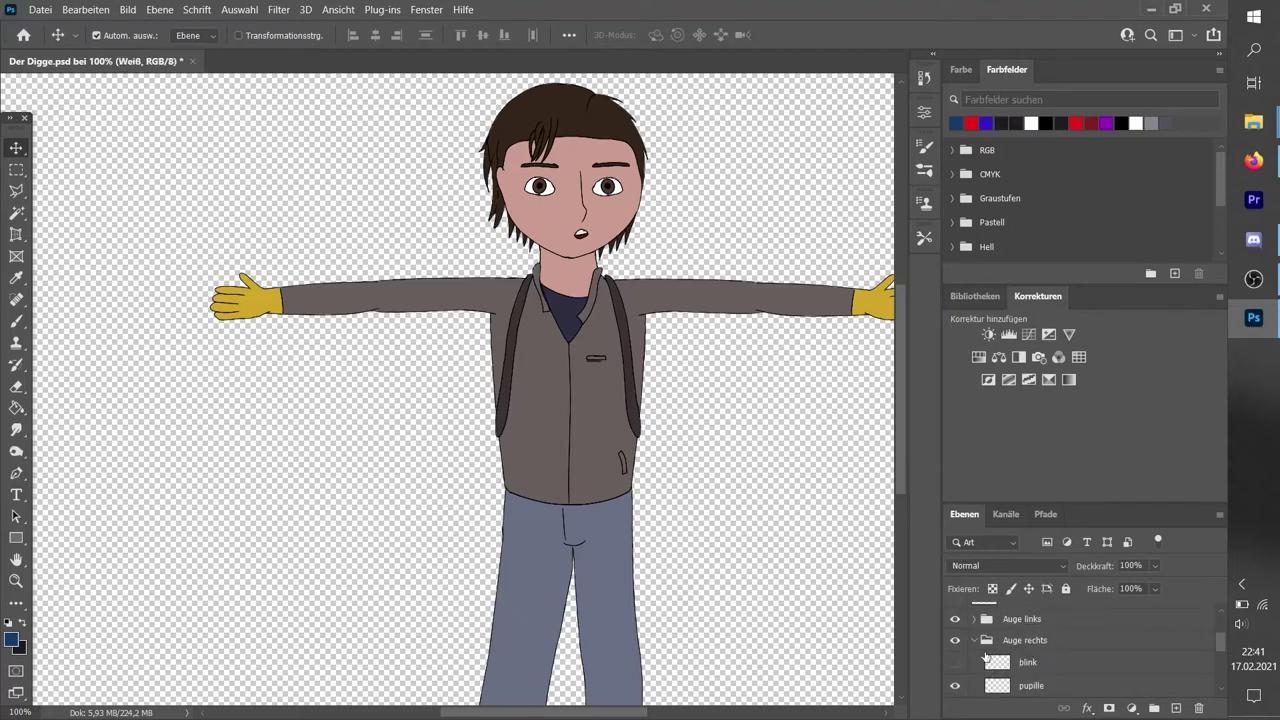
click(1022, 641)
key(ctrl+t)
- Shift the Auge rechts group a couple of pixels with Free Transform and commit it
key(ctrl+minus)
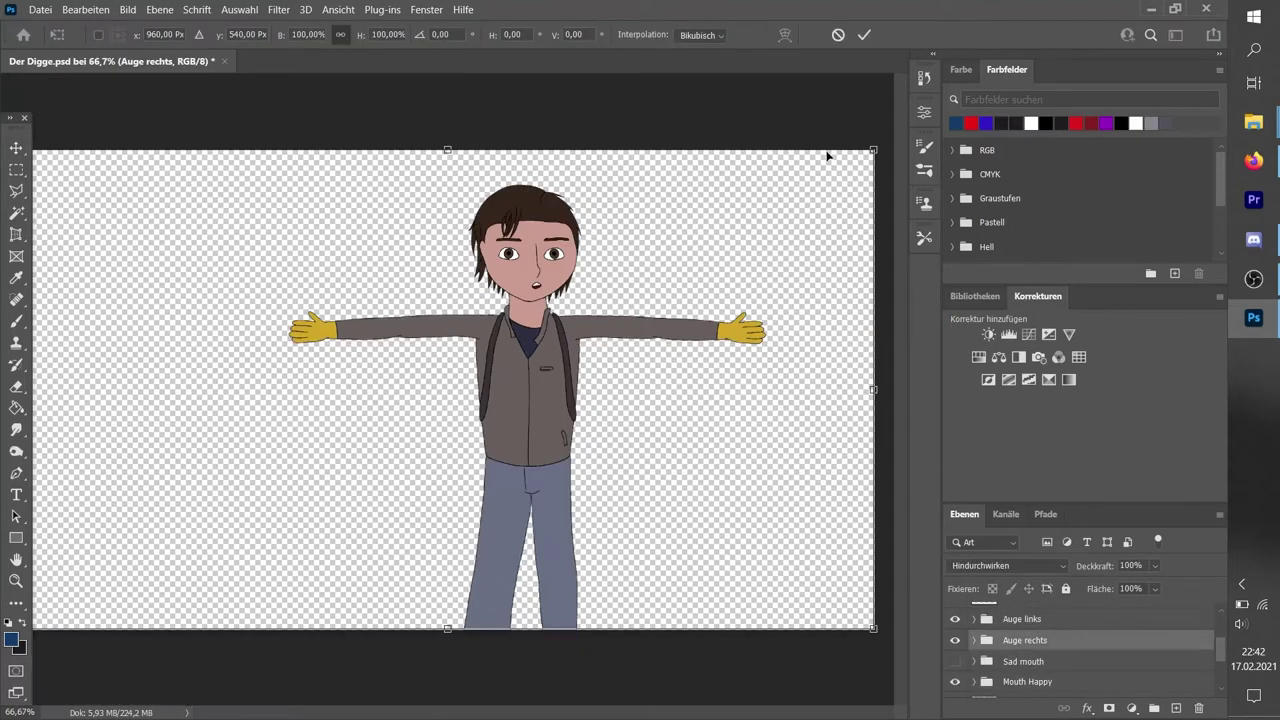
key(ctrl+plus)
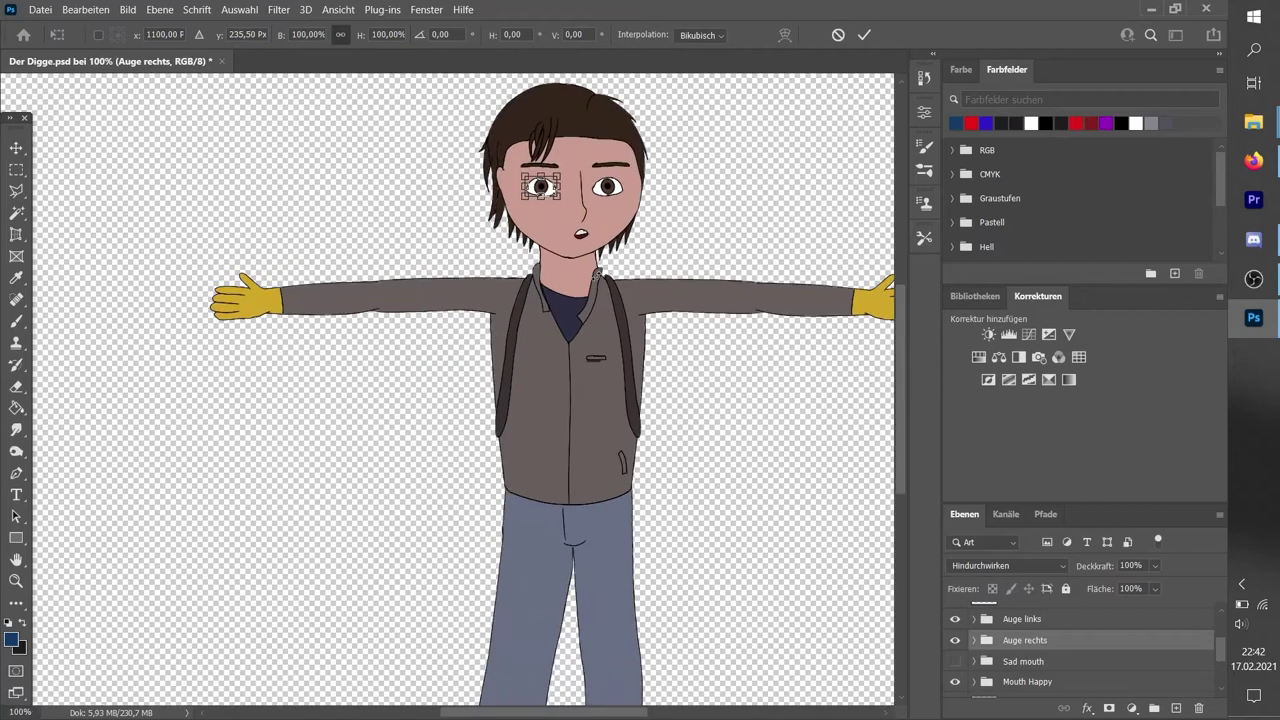
key(Escape)
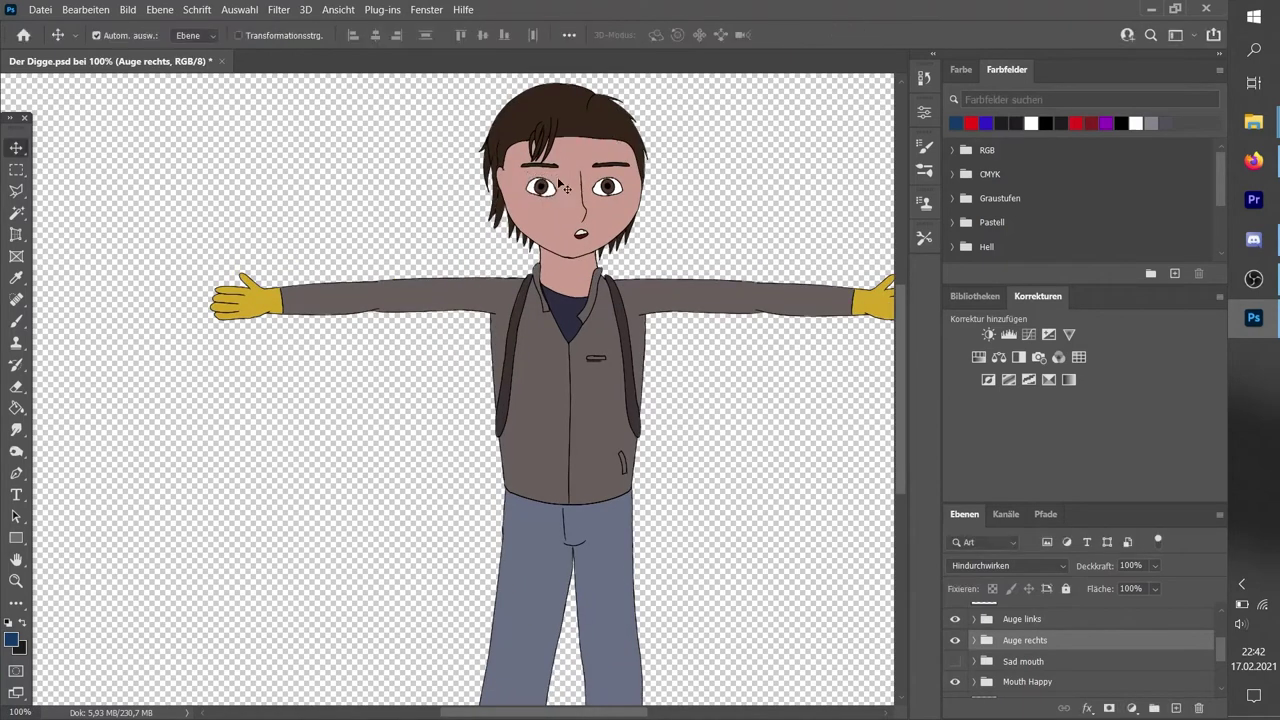
ctrl+click(547, 186)
key(ctrl+t)
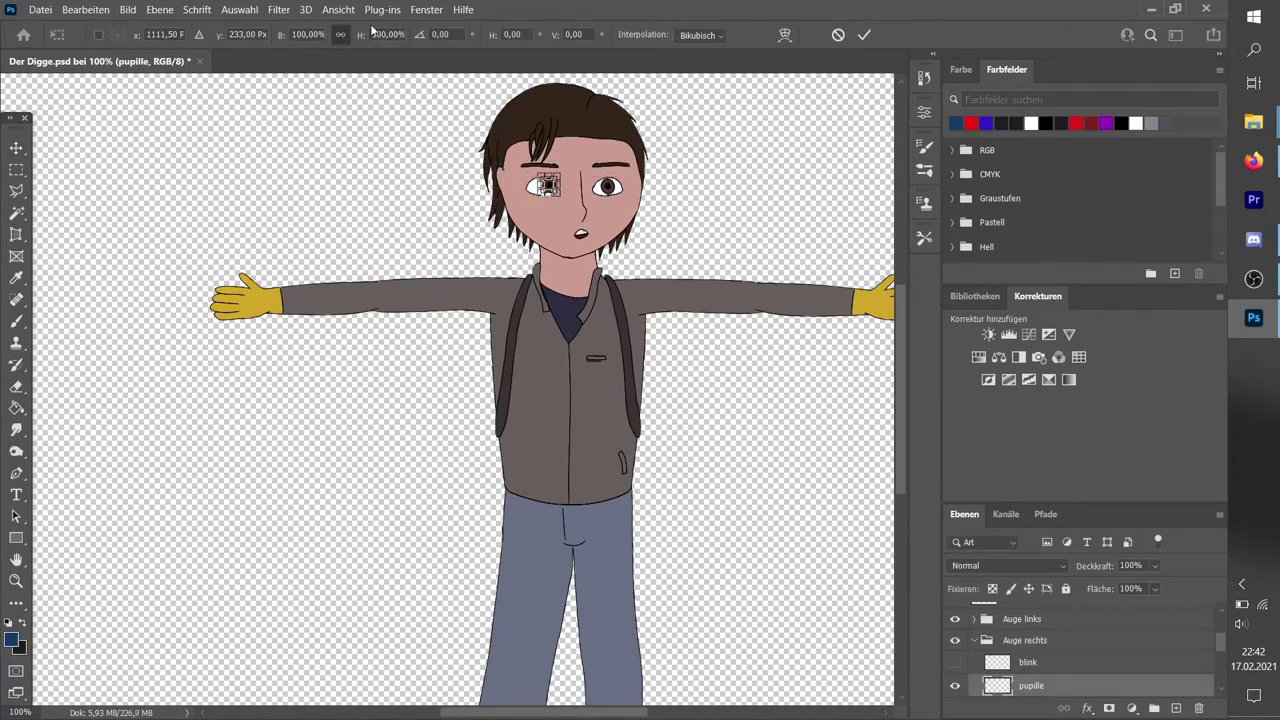
click(838, 34)
click(1006, 634)
key(ctrl+t)
drag(549, 193, 551, 192)
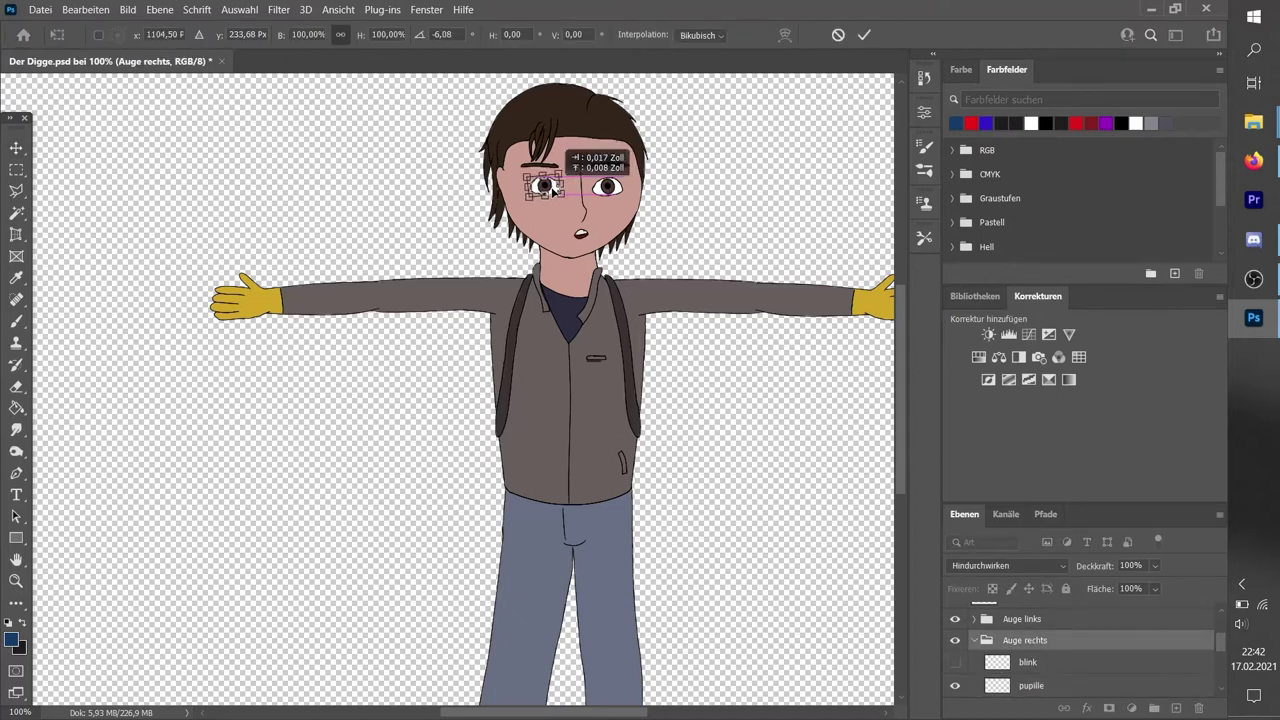
click(864, 34)
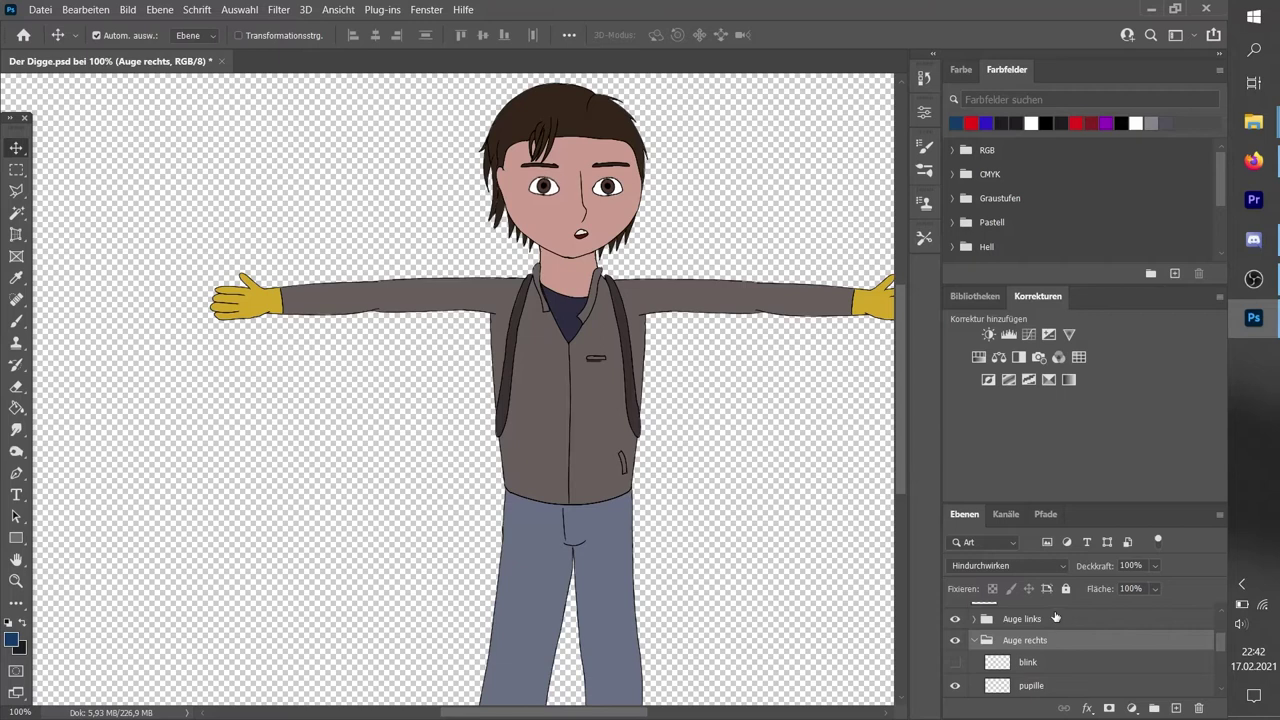
click(772, 495)
scroll(978, 668, up, 1)
- Rename the hair strand group to 'Strähnen', keeping the sunglasses hidden
scroll(978, 668, up, 2)
click(954, 634)
click(954, 634)
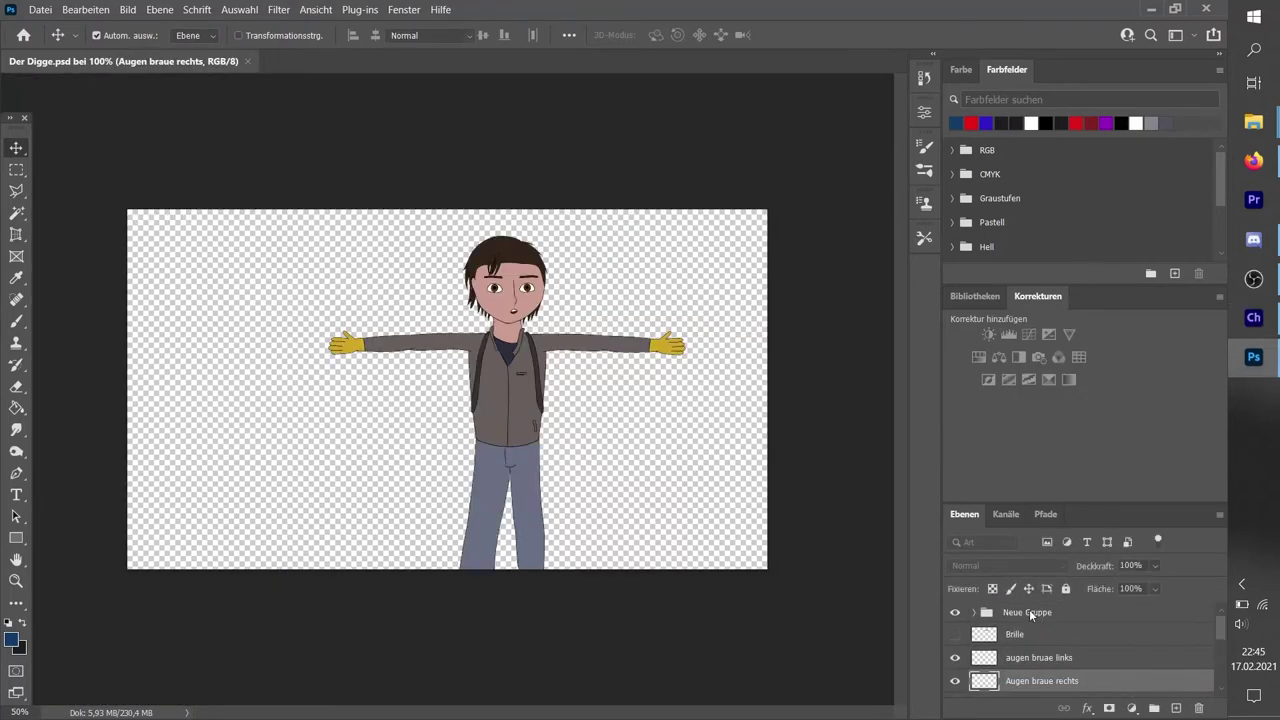
double_click(1031, 611)
text(Strähnen)
key(Return)
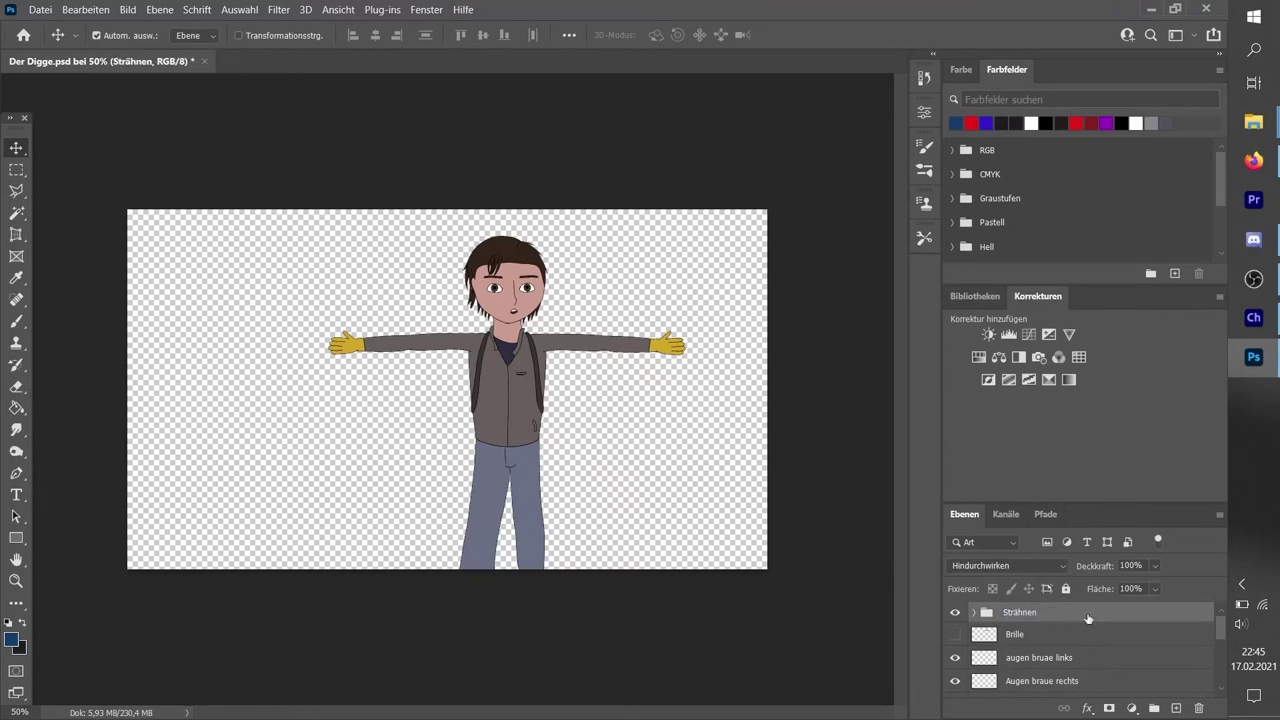
- Move Strähnen hinten below Seite and select all the head layers
scroll(1089, 621, down, 3)
shift+click(1034, 688)
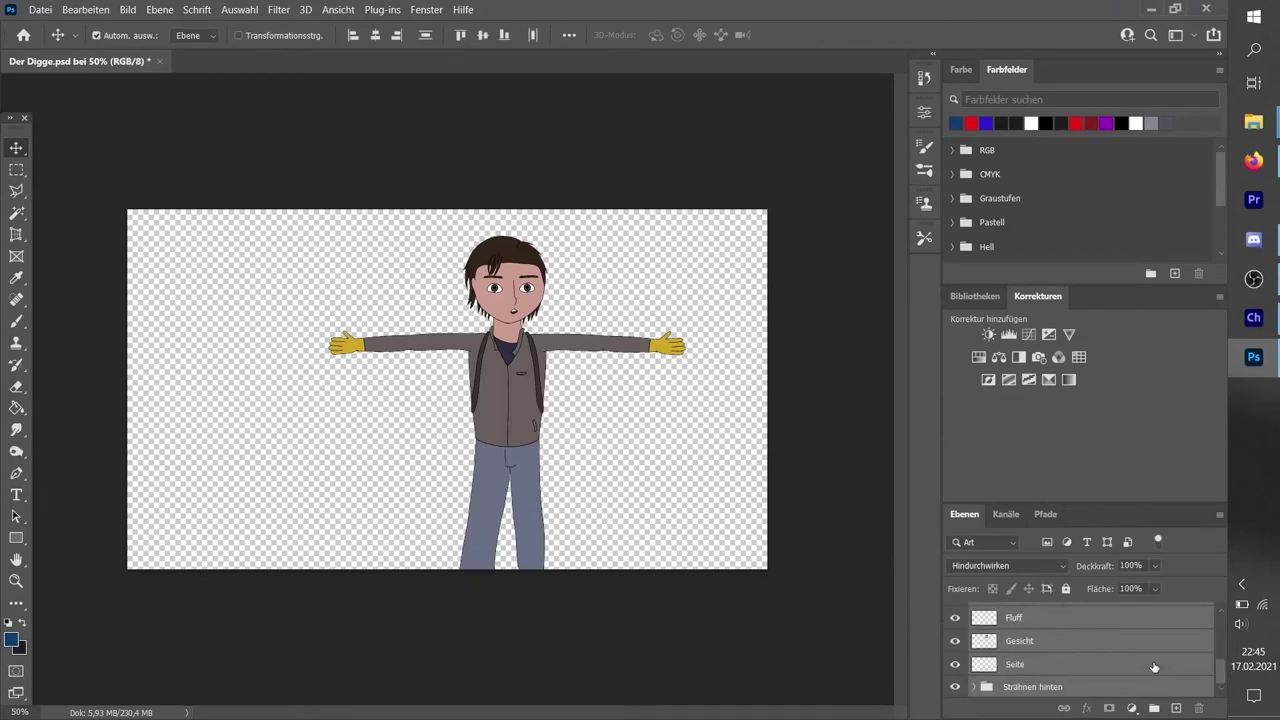
drag(1154, 667, 1154, 708)
key(ctrl+z)
drag(1038, 629, 1052, 558)
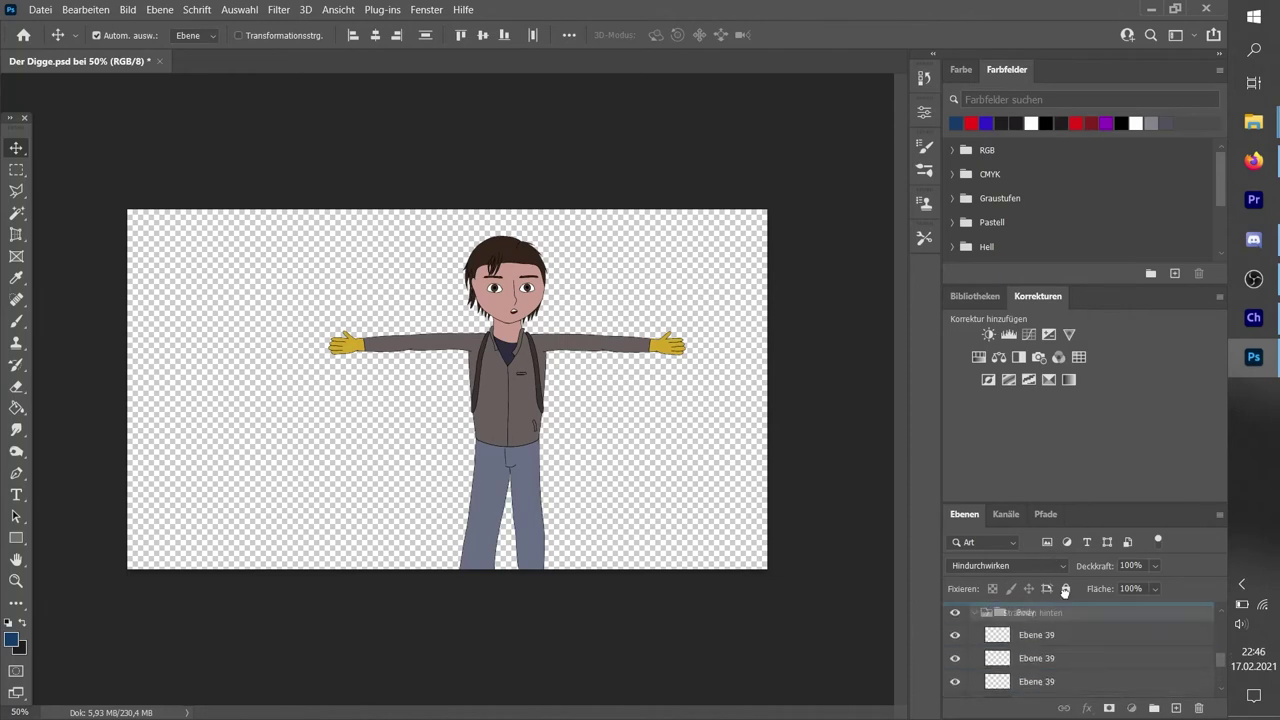
drag(1052, 558, 1022, 636)
click(1022, 640)
scroll(1022, 640, up, 3)
scroll(1015, 632, up, 3)
- Group the selected head layers as 'Head', then save and close the document
key(alt+ctrl+a)
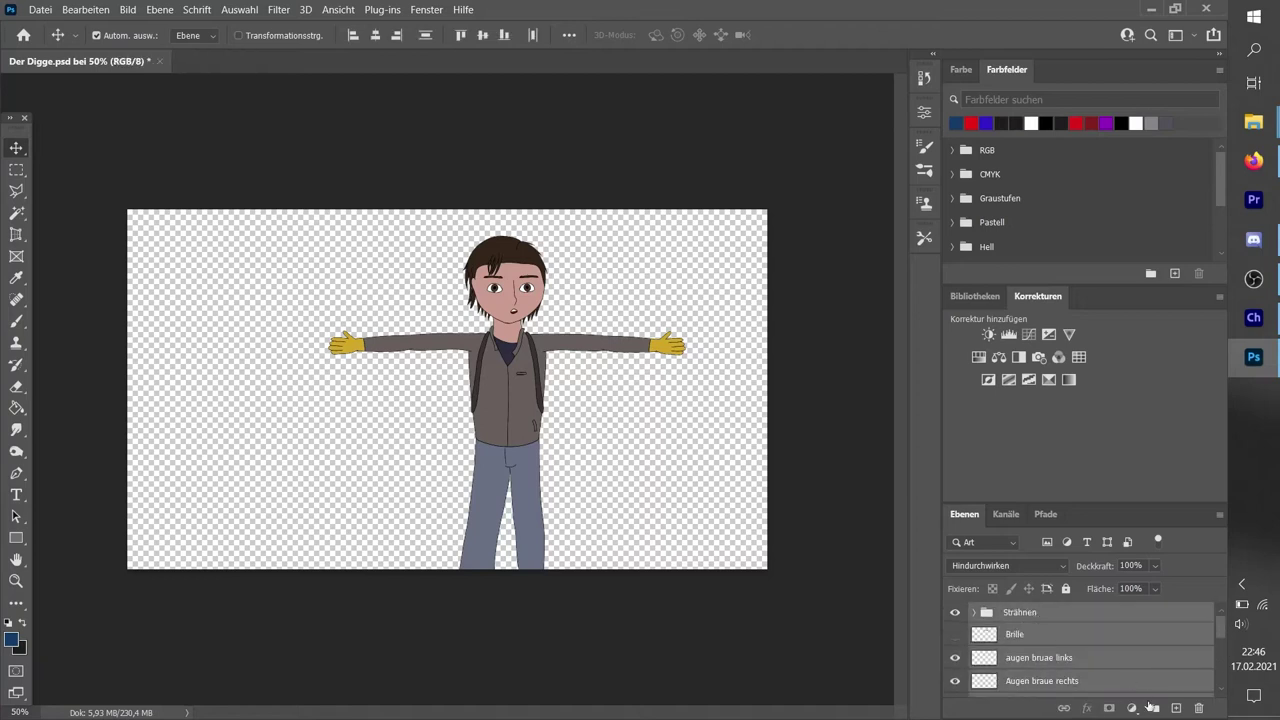
key(ctrl+g)
double_click(1012, 611)
text(Head)
key(Return)
key(ctrl+s)
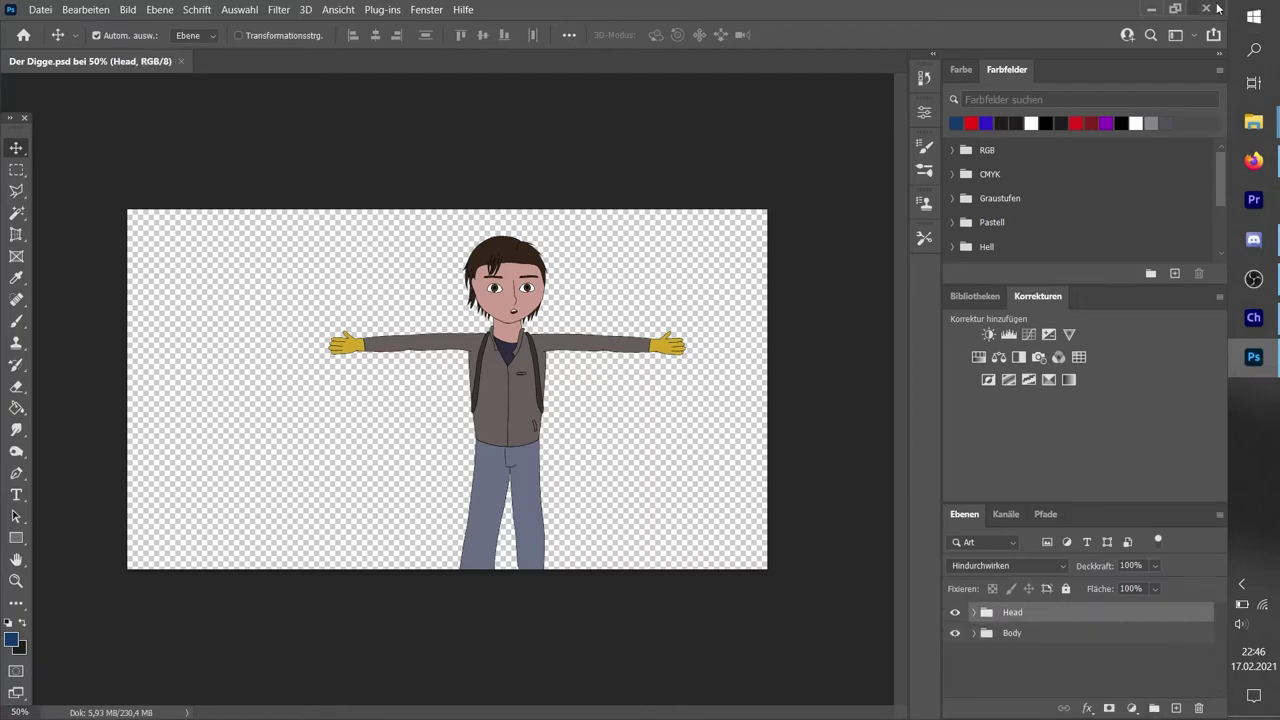
click(1205, 9)
- Import Der Digge.psd into Character Animator and add it to a new scene
drag(560, 222, 30, 235)
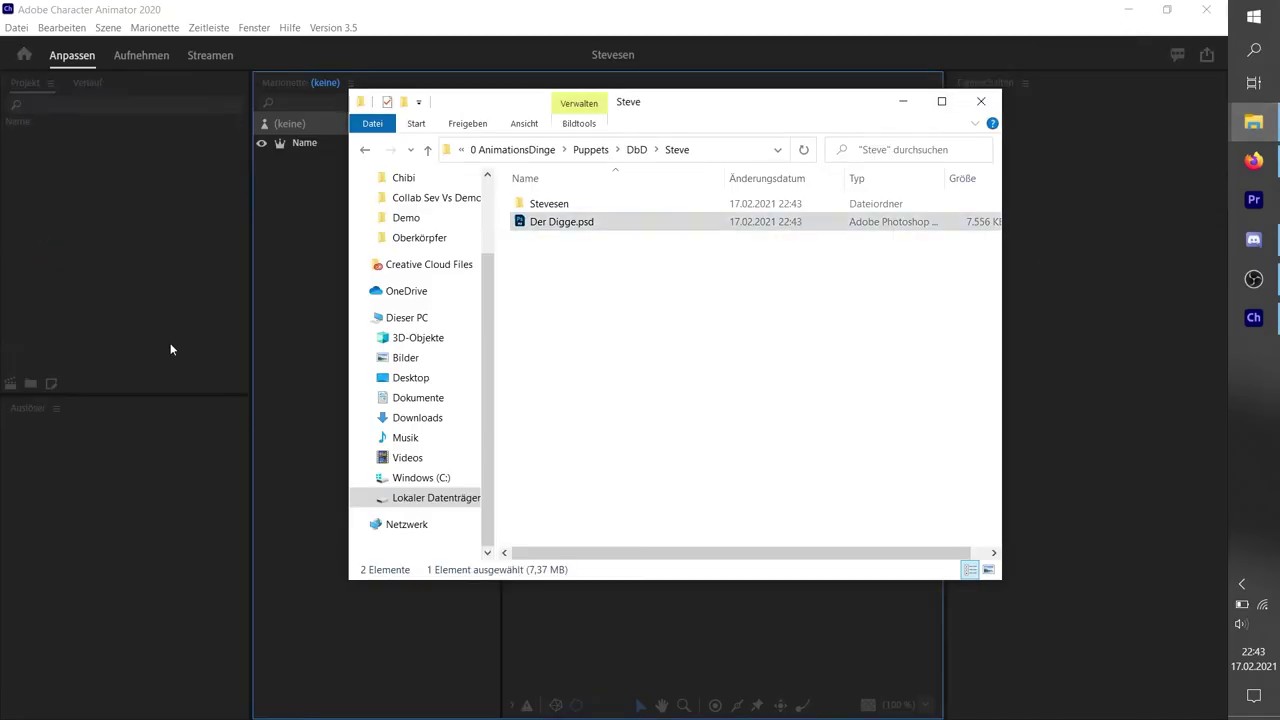
click(306, 220)
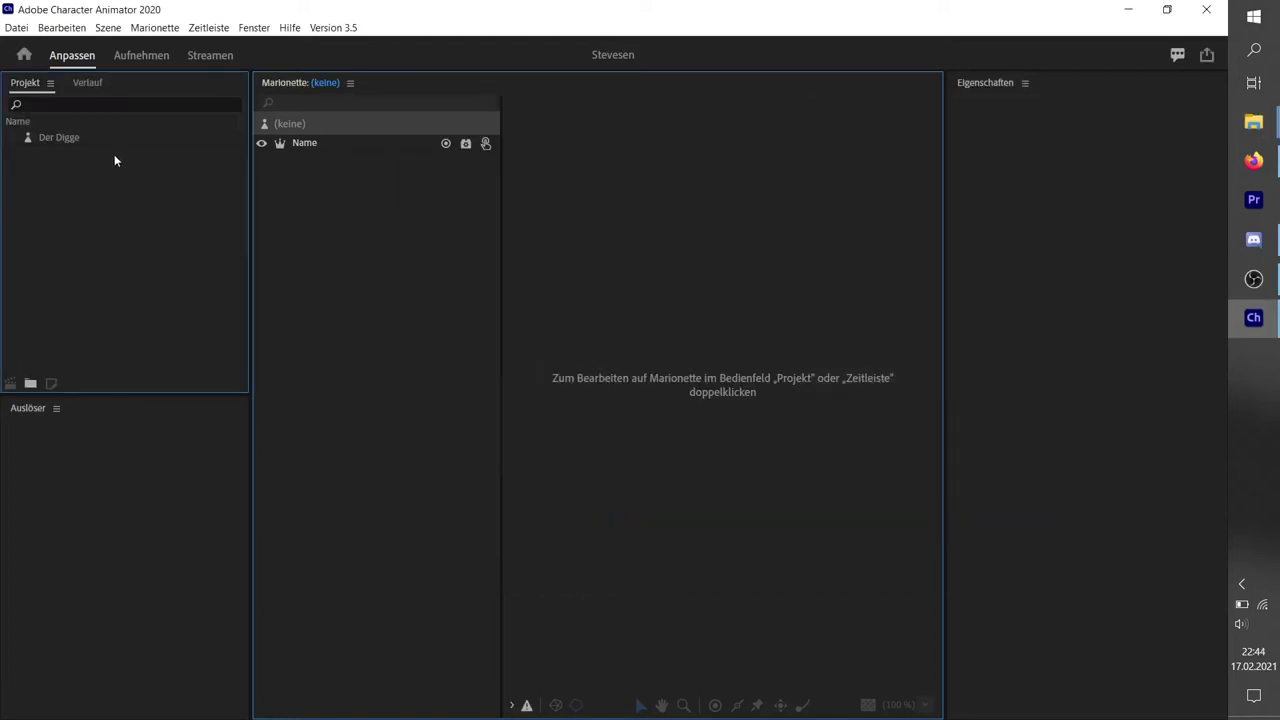
click(60, 137)
click(10, 383)
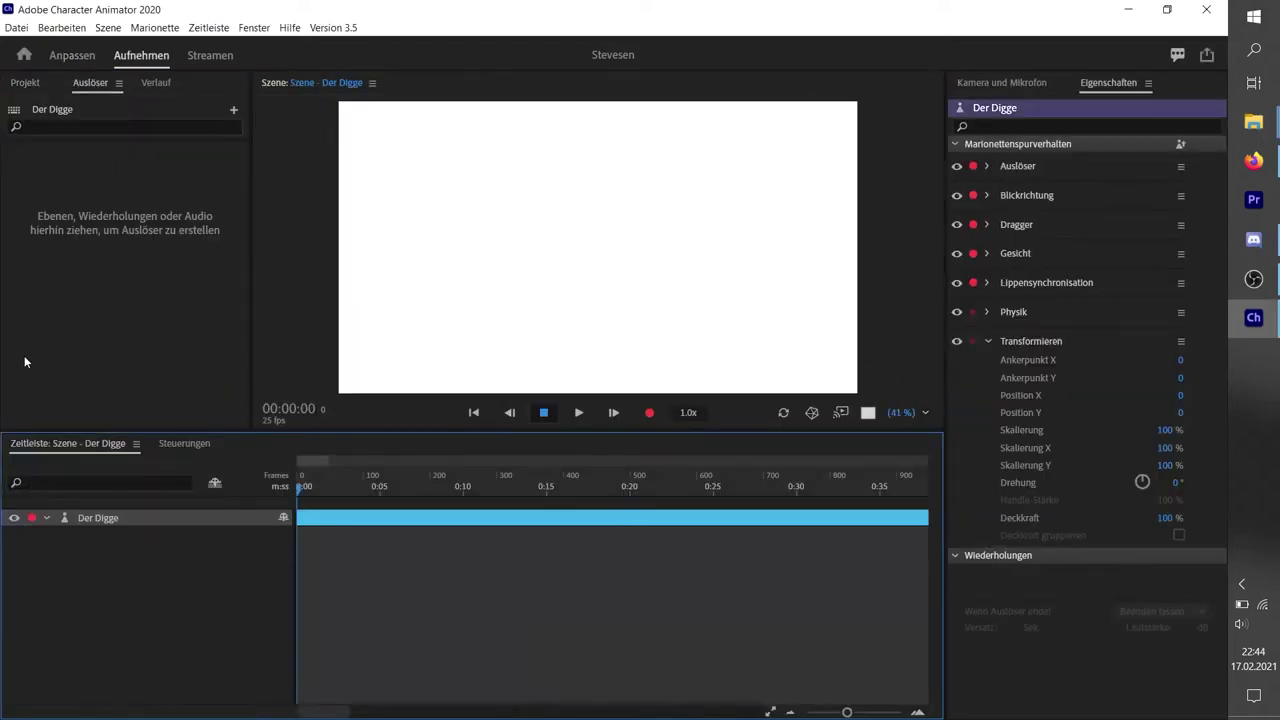
- In rigging, expand Head and the Strähnen group to show the hair strands
click(84, 58)
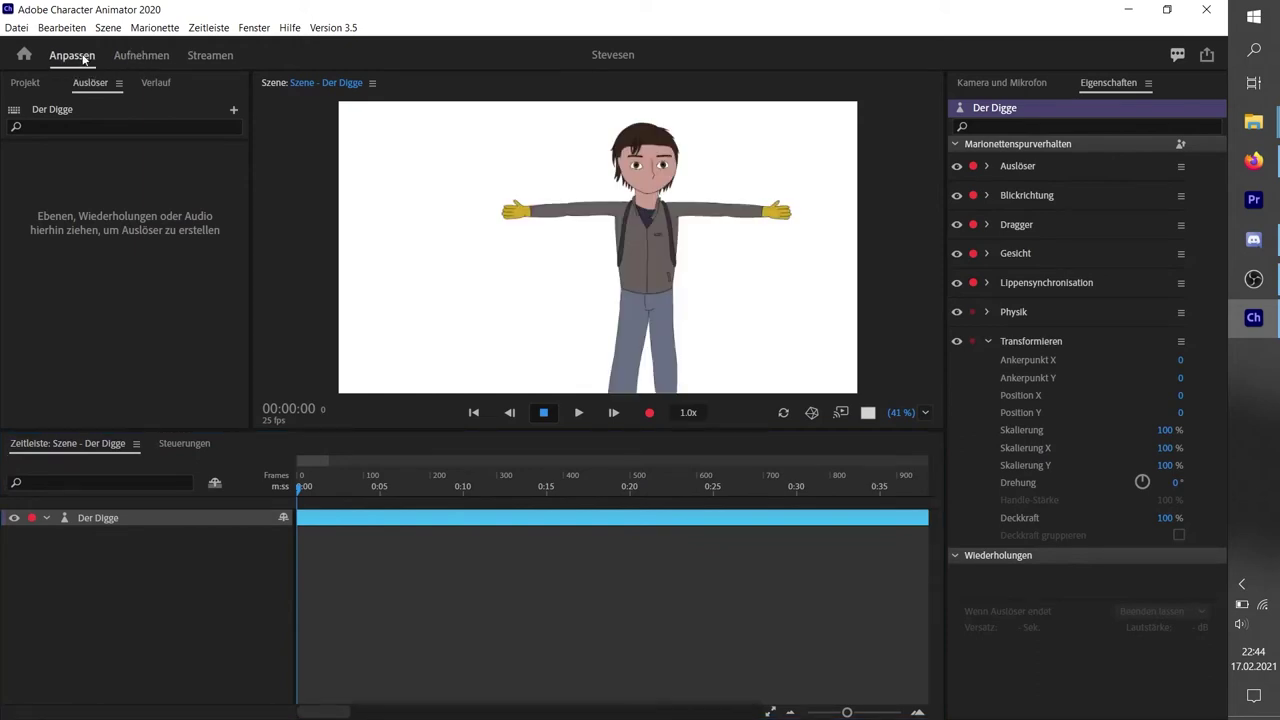
click(297, 158)
click(356, 174)
click(317, 174)
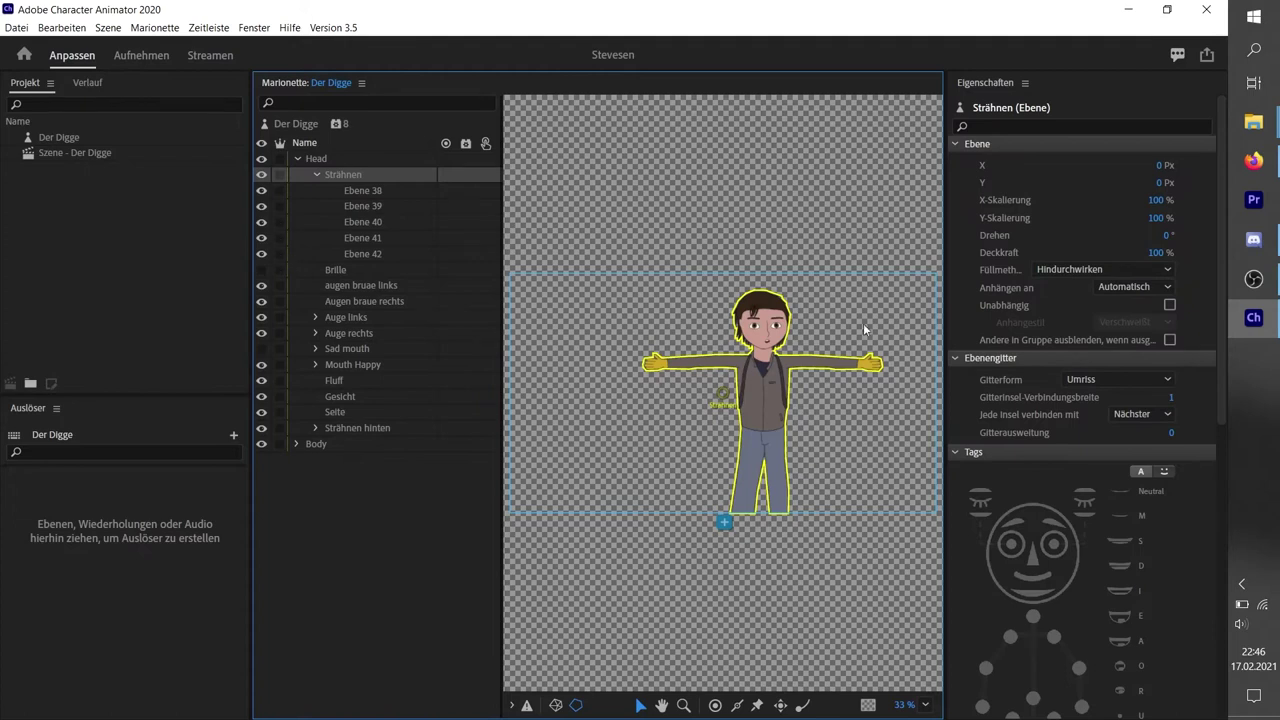
- Make the hair strand layers independent and zoom the puppet view to 100%
click(394, 192)
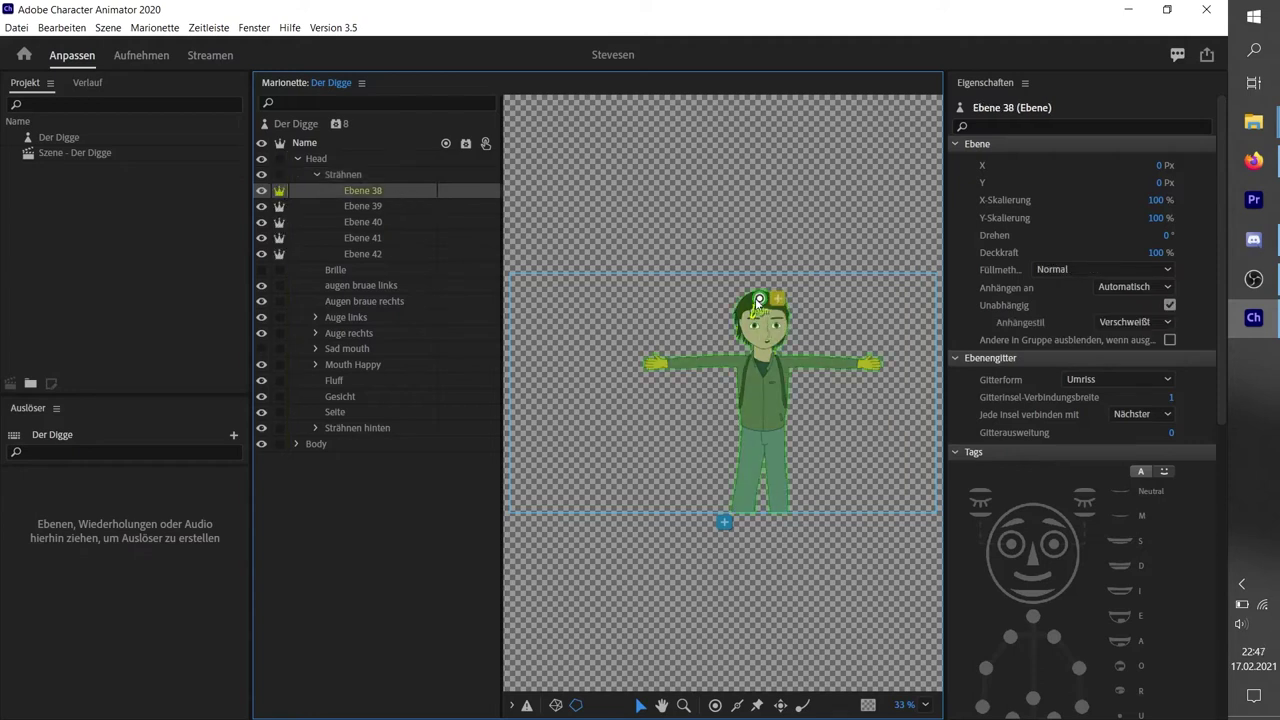
click(928, 706)
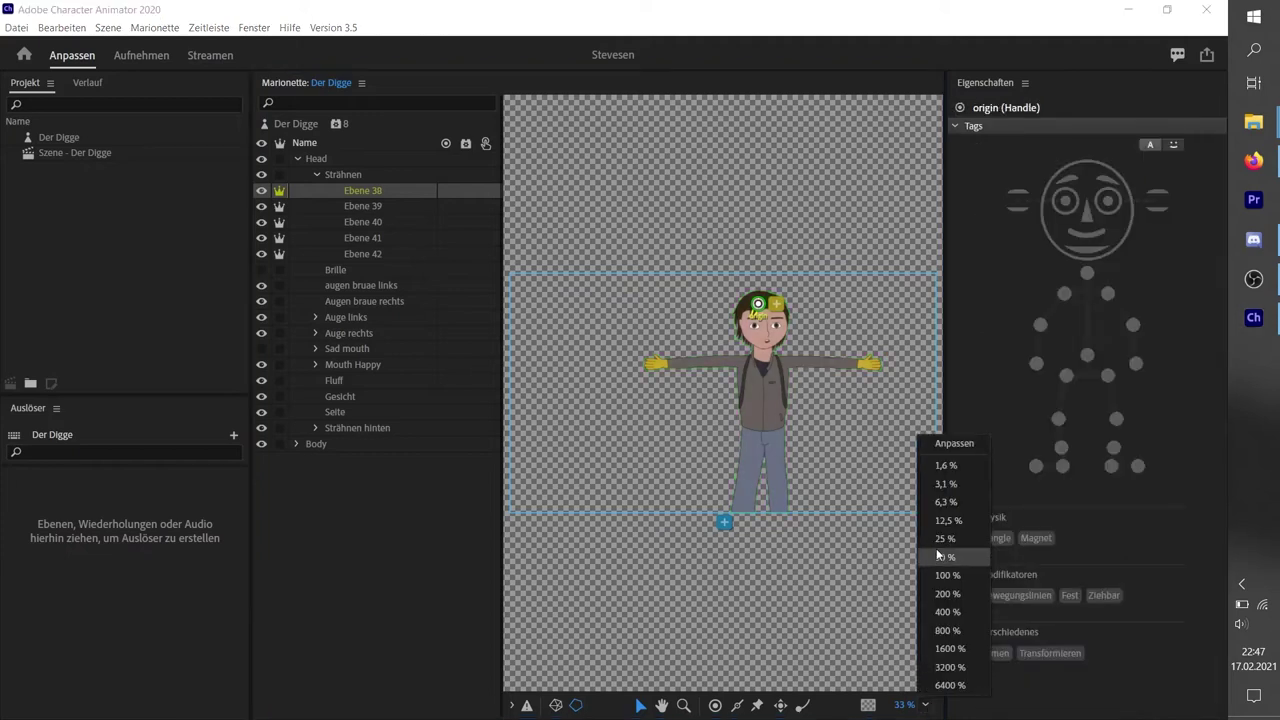
click(935, 572)
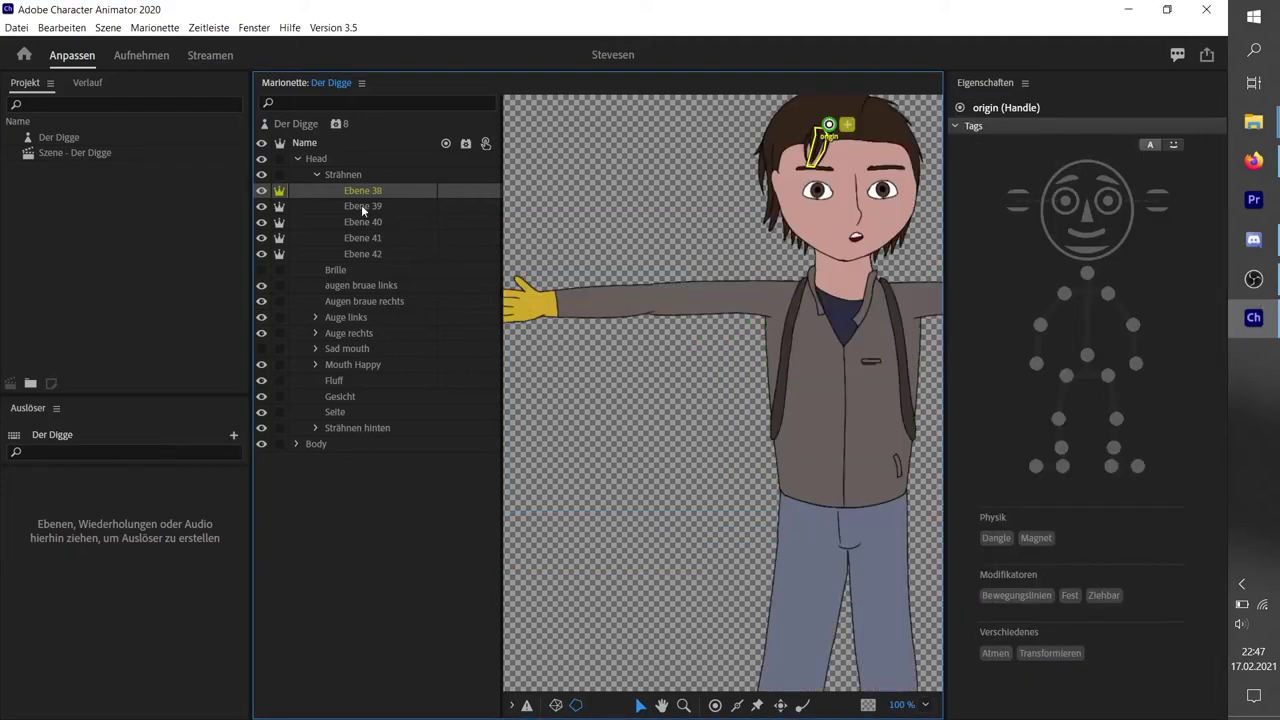
- Add a Dangle handle to each hair strand, Ebene 39 through 42
key(d)
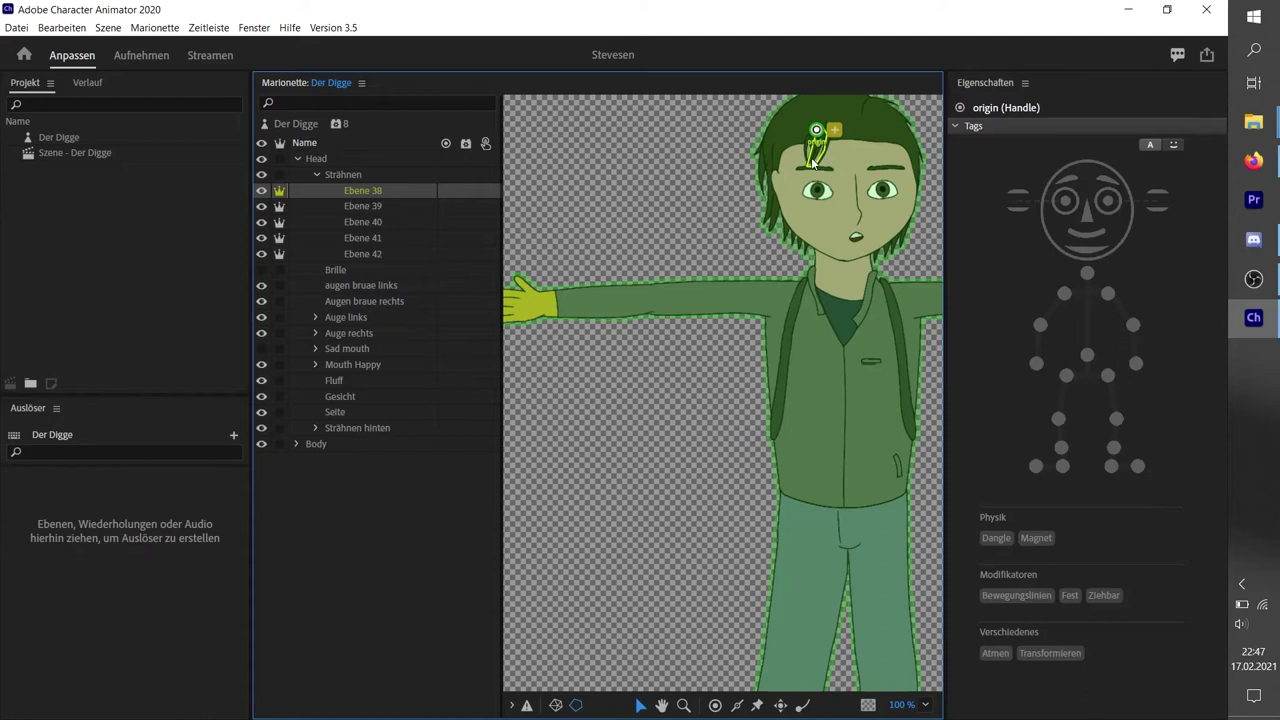
click(402, 206)
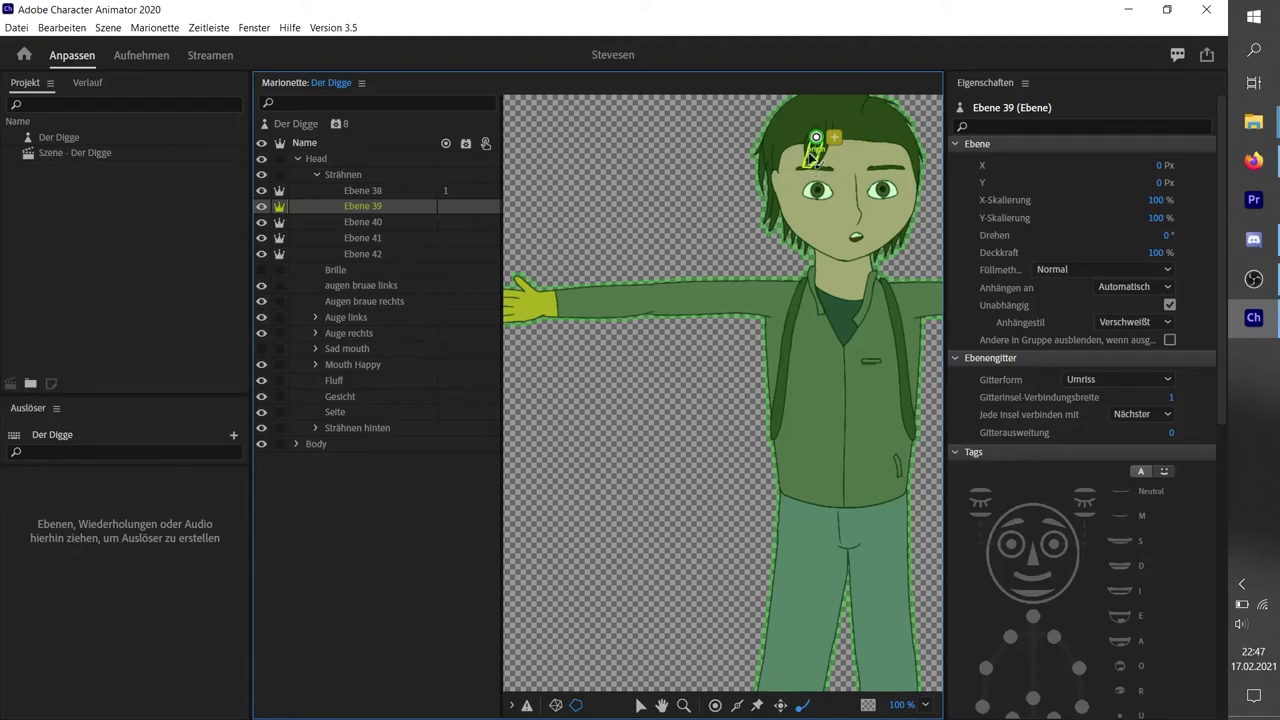
click(816, 140)
click(384, 221)
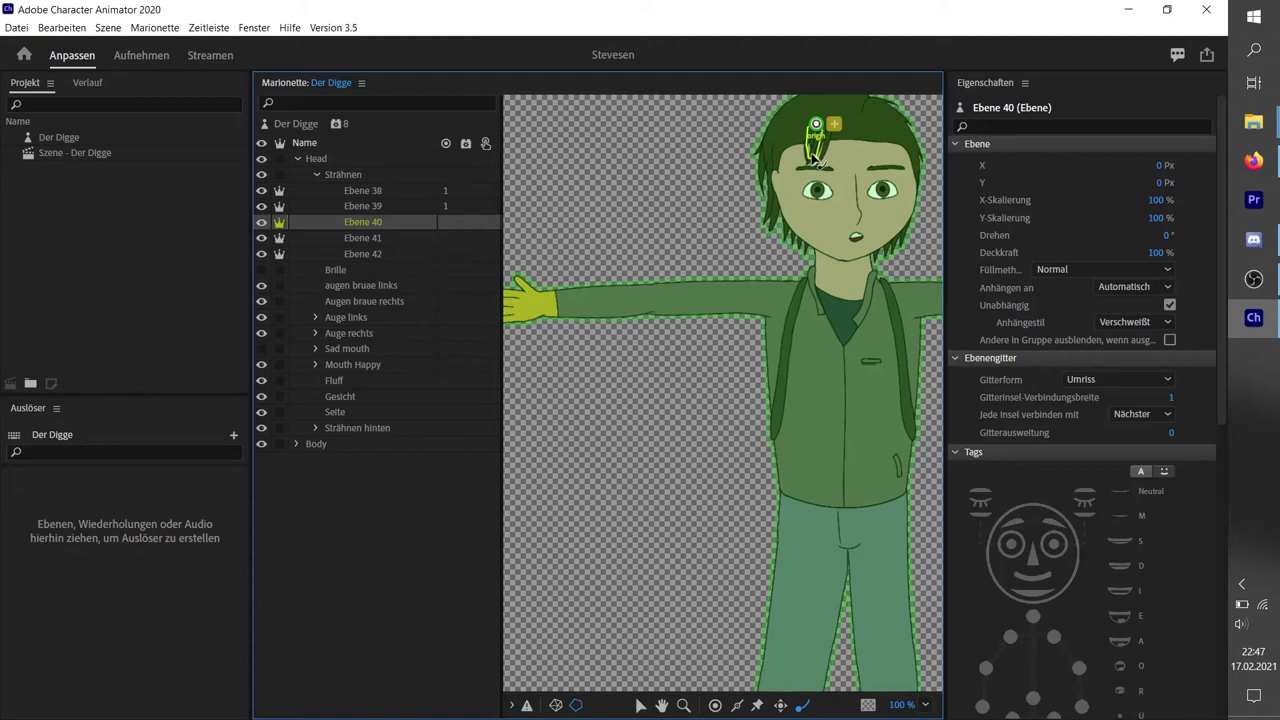
click(812, 154)
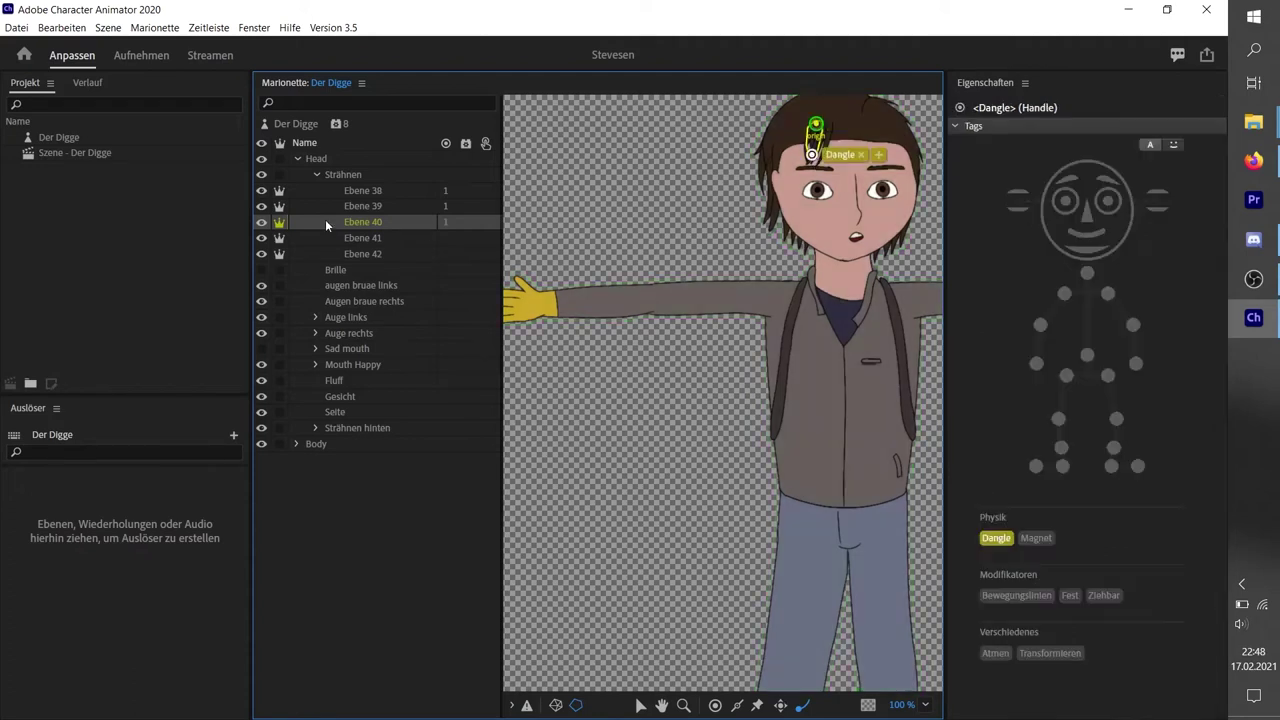
click(386, 240)
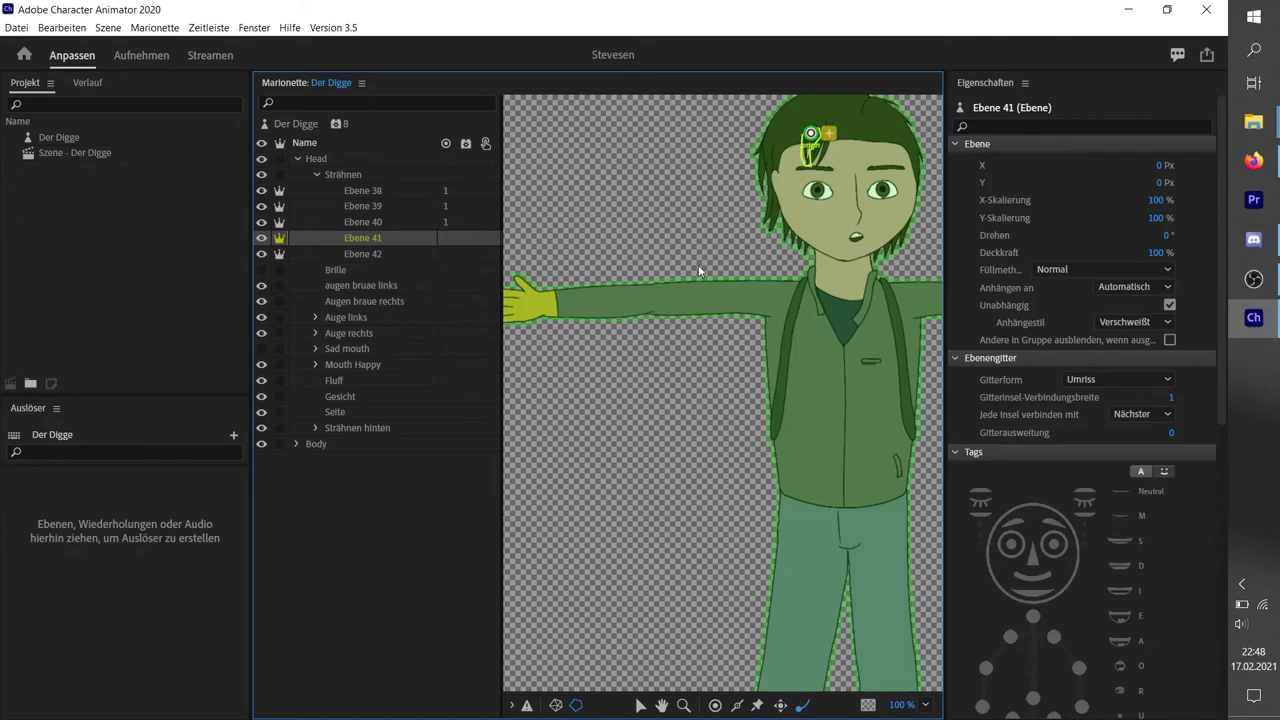
click(830, 163)
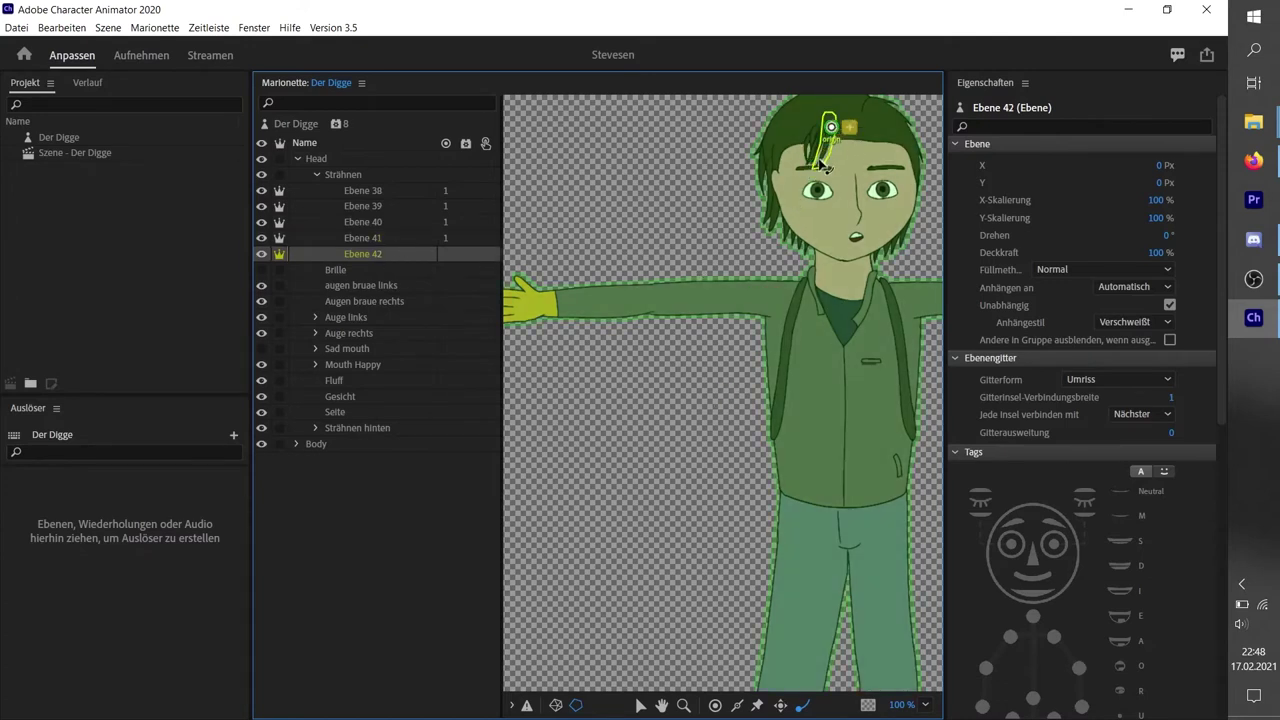
click(819, 163)
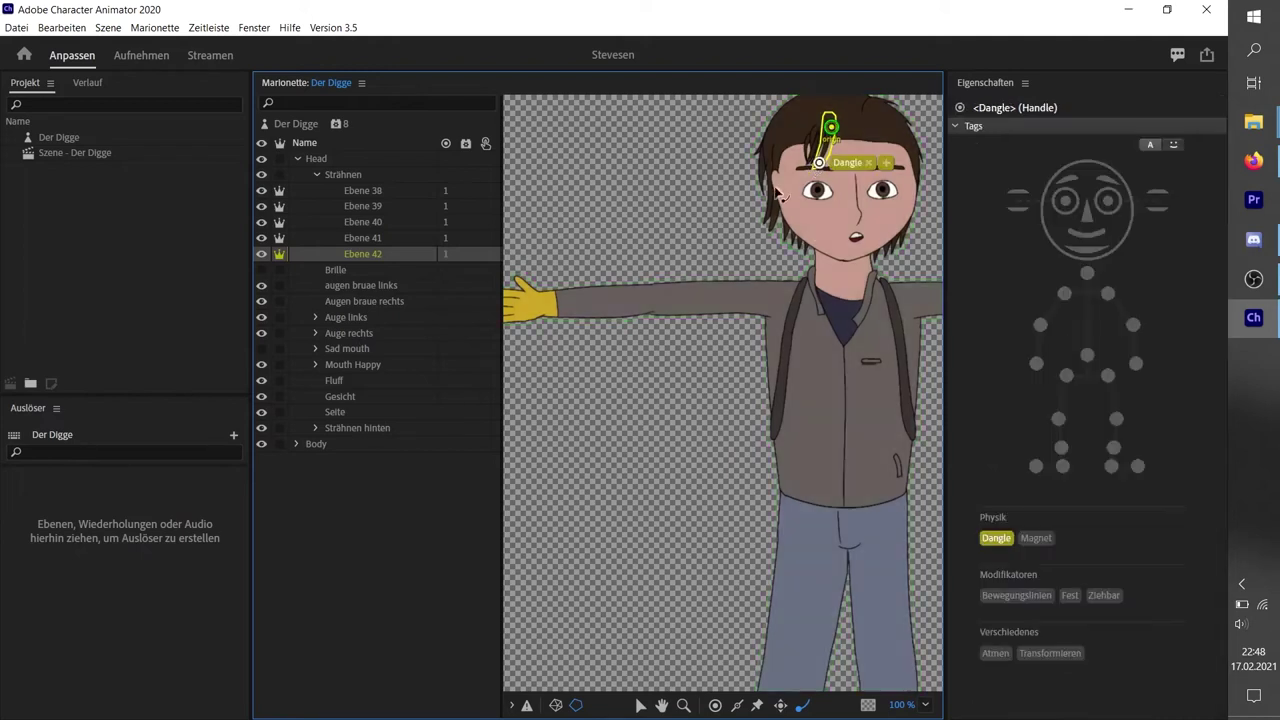
click(320, 176)
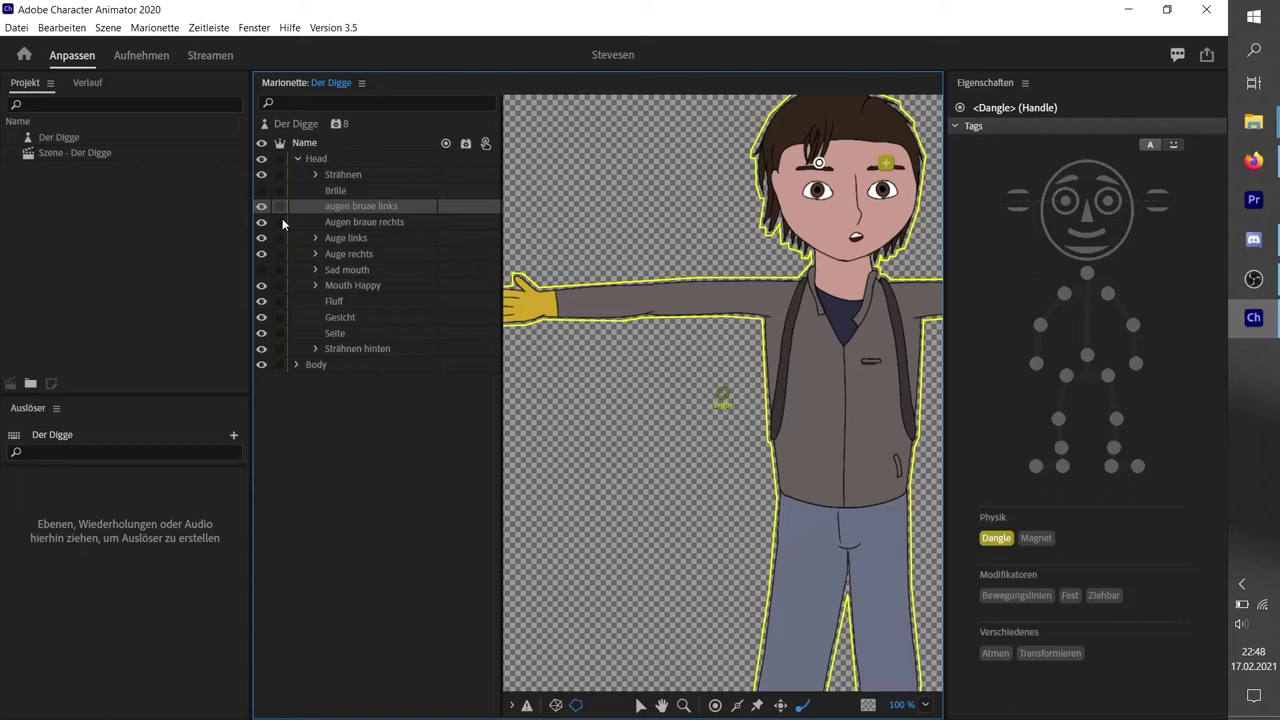
- Make augen bruae links independent and move its handle onto the left eyebrow
click(360, 206)
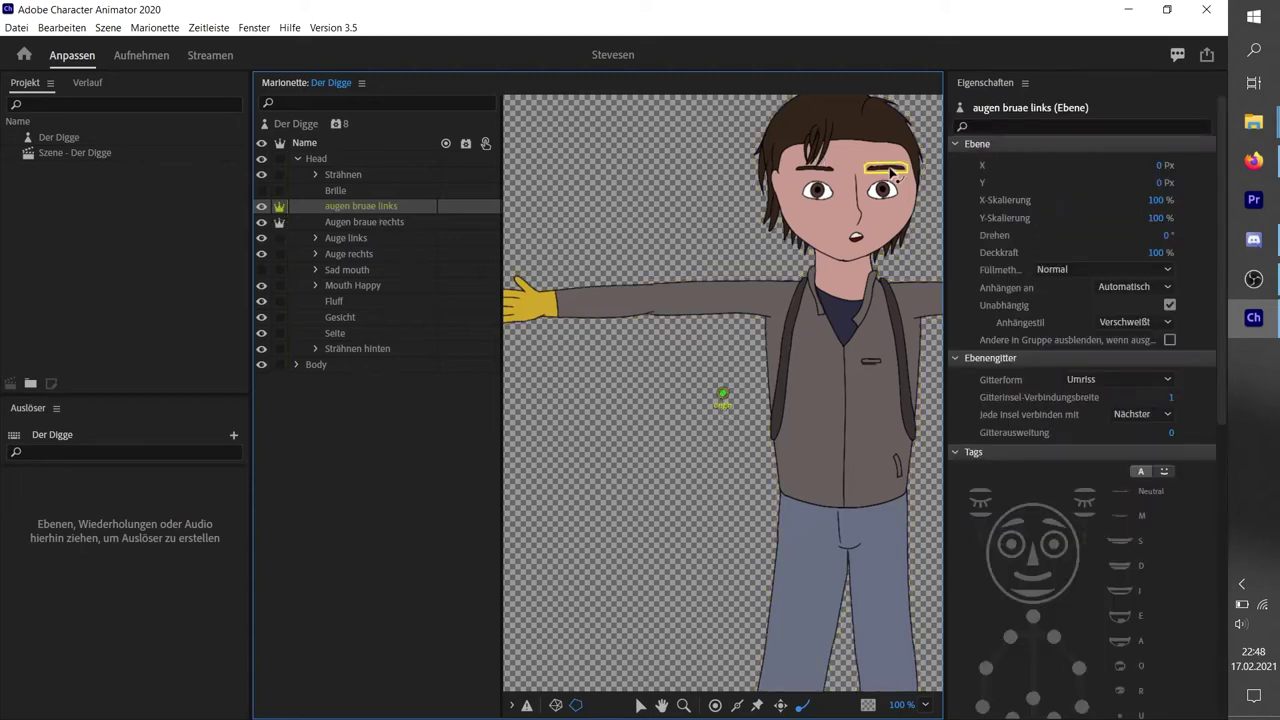
click(731, 391)
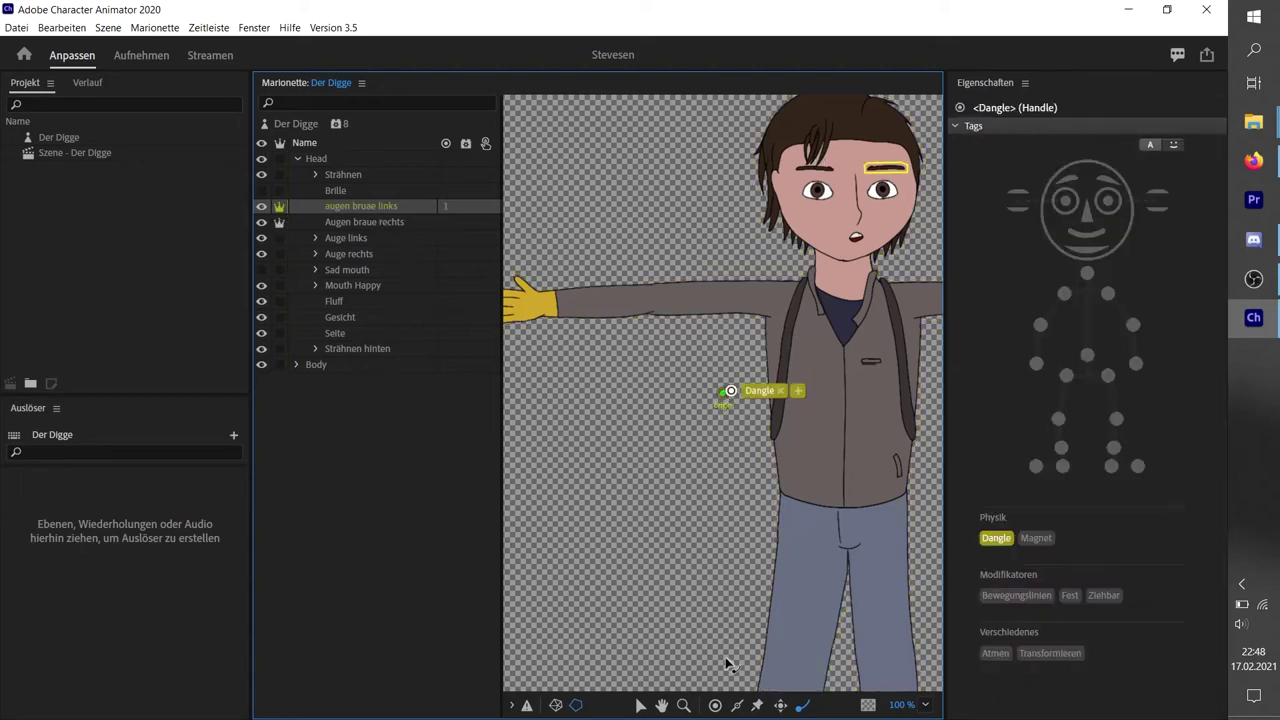
click(640, 705)
drag(731, 390, 884, 170)
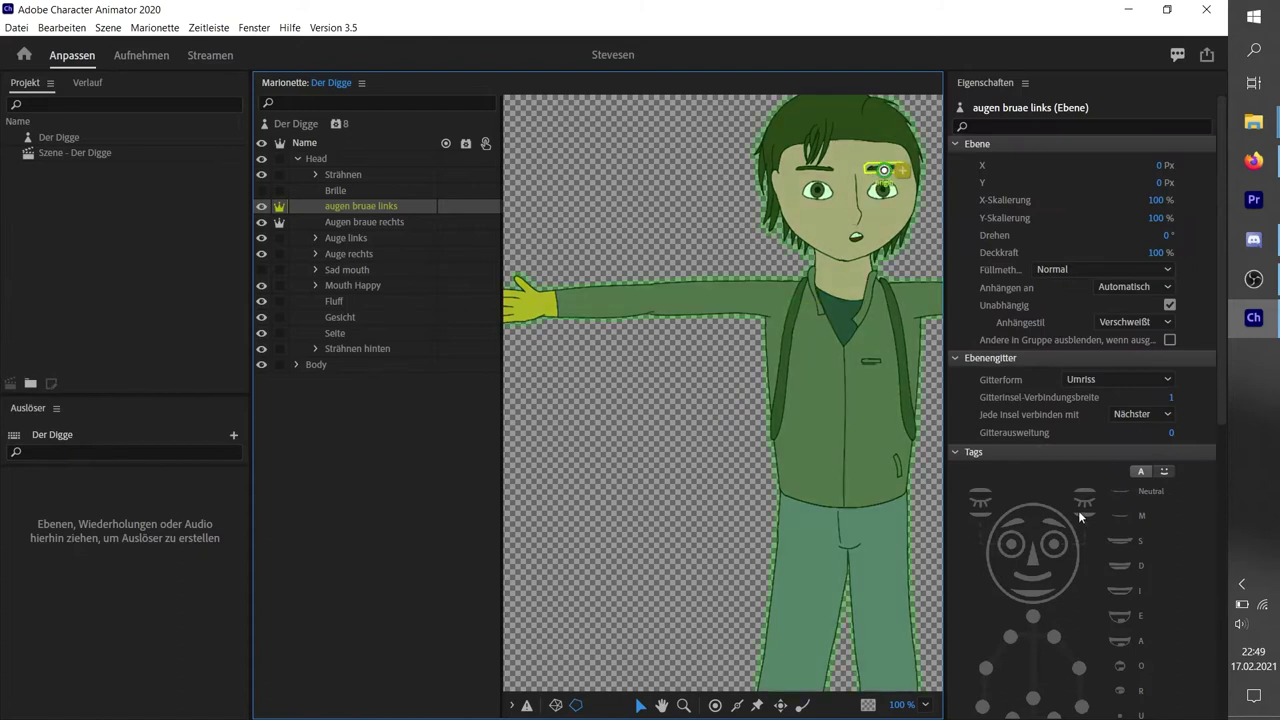
click(884, 171)
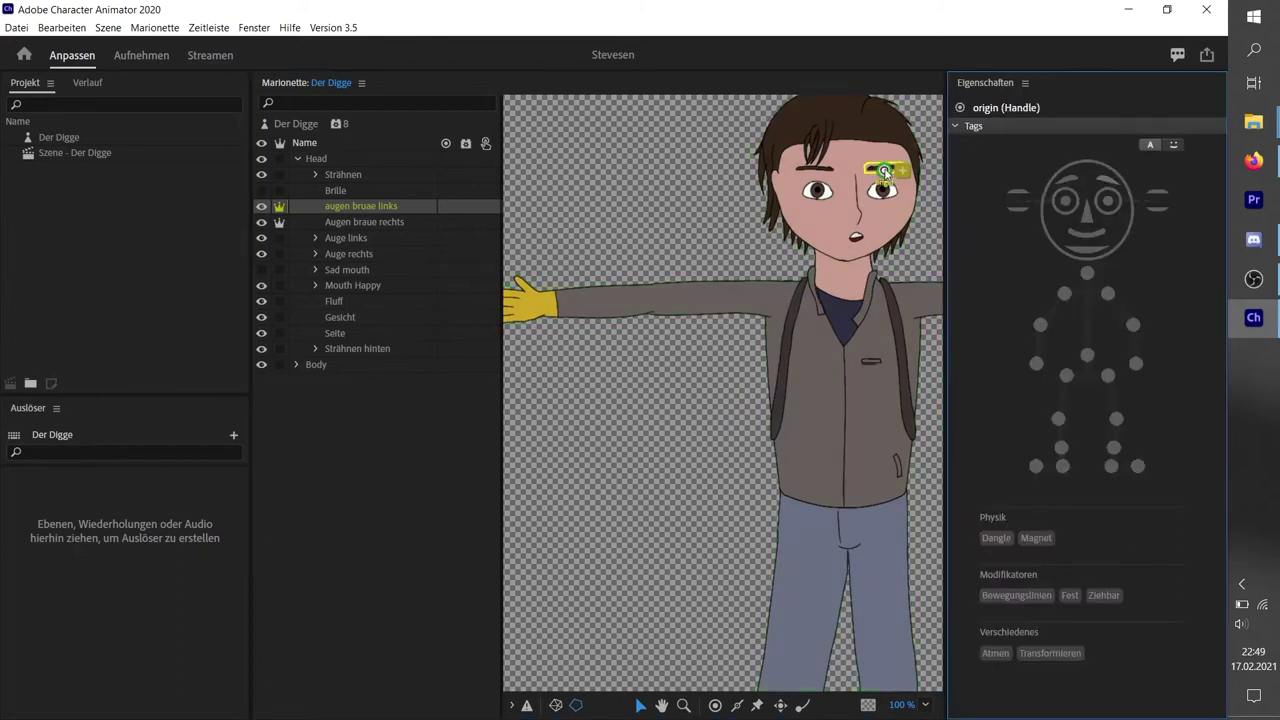
- Make Augen braue rechts independent and set its origin on the right eyebrow
click(384, 221)
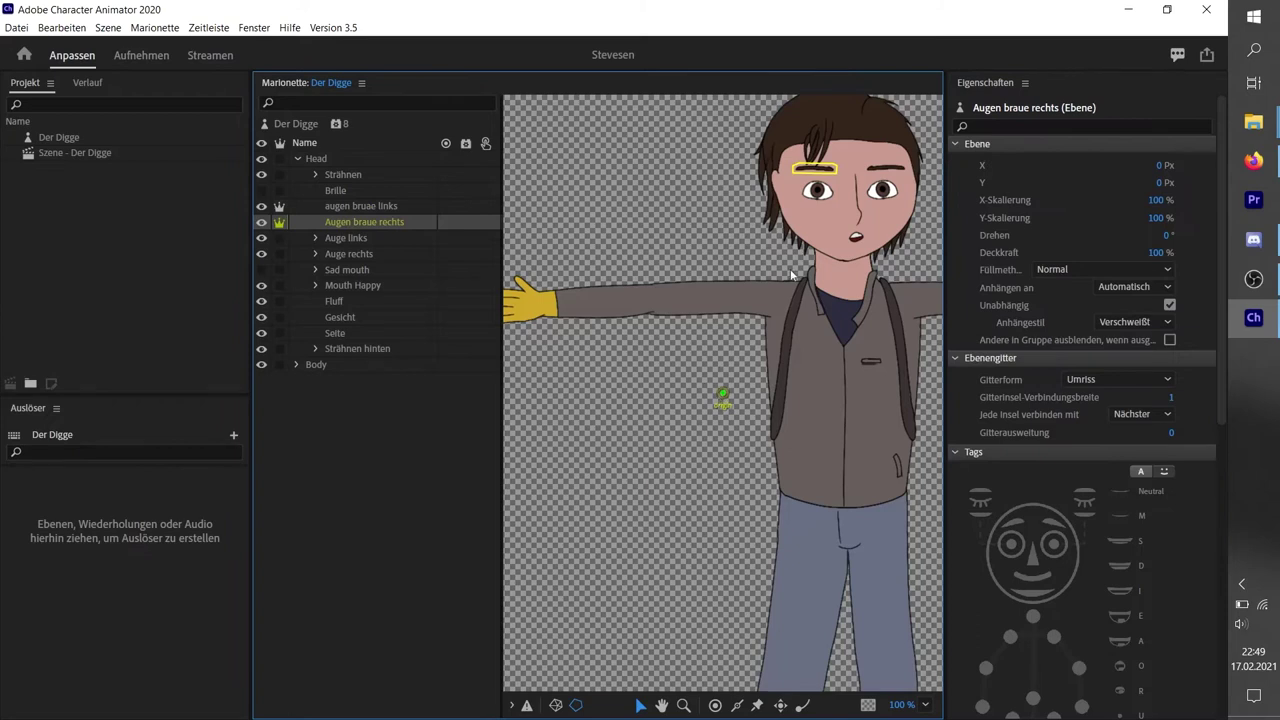
click(1018, 524)
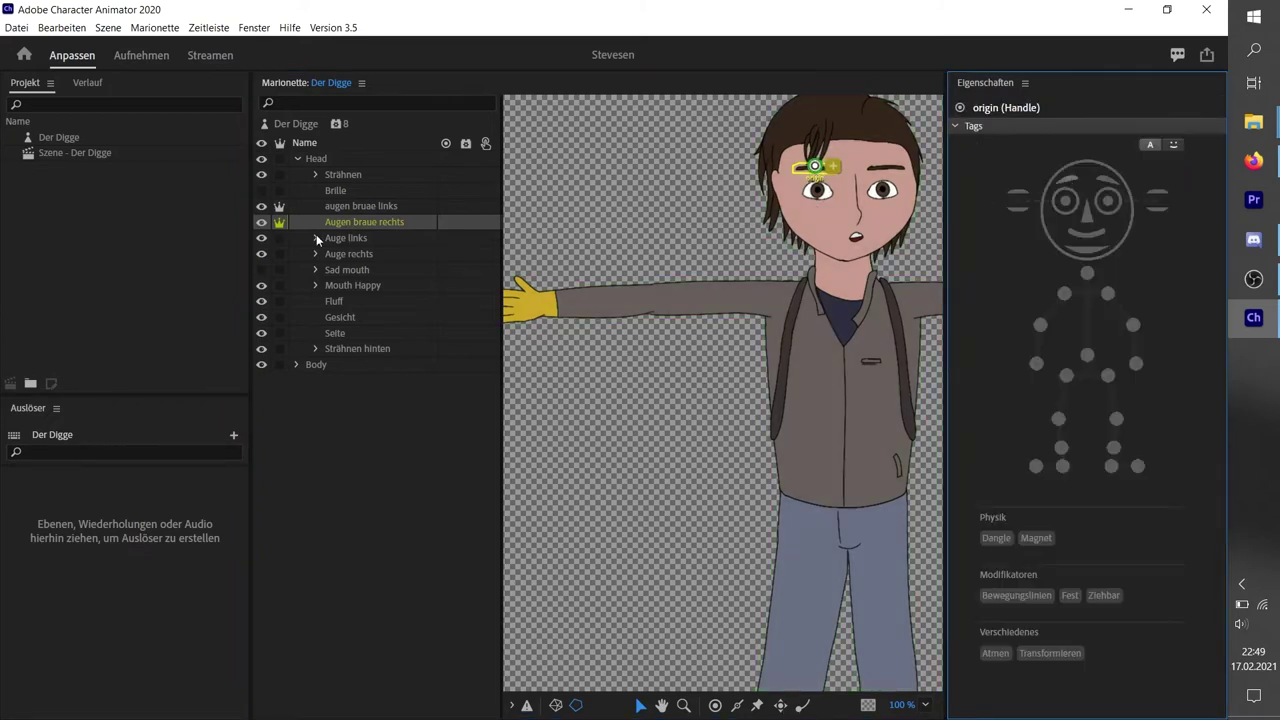
click(316, 240)
click(354, 253)
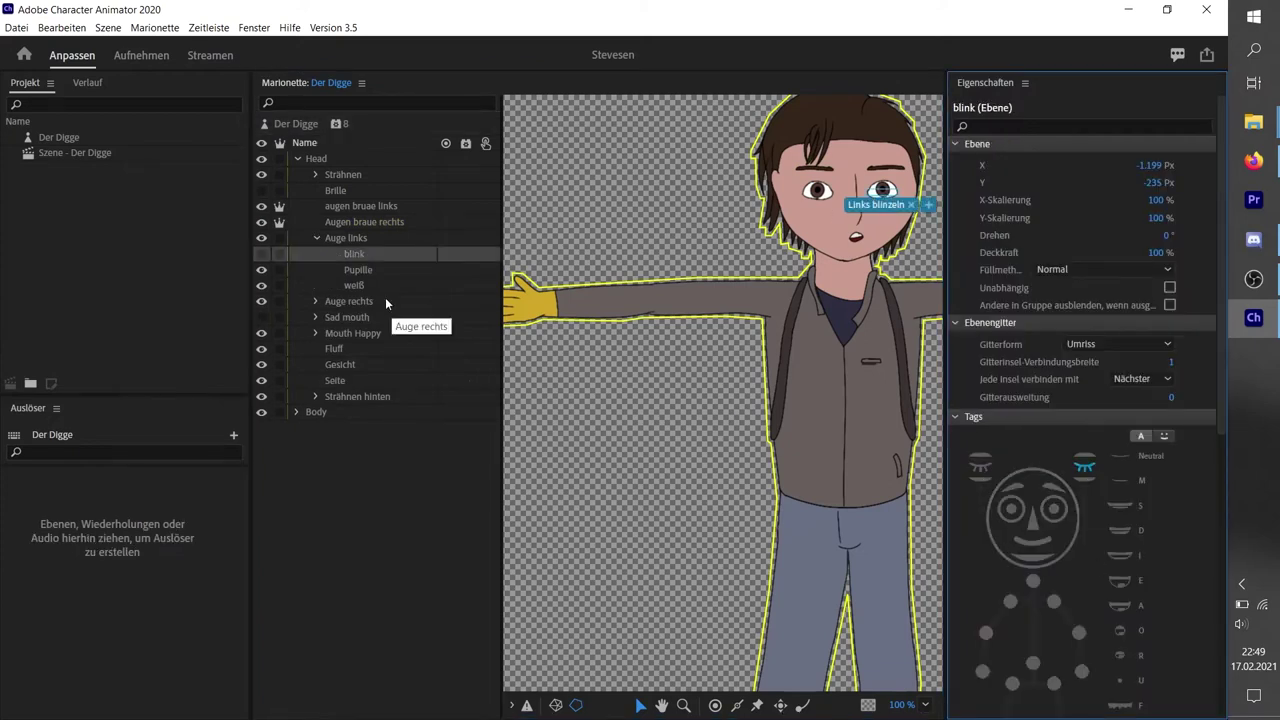
- Tag the left eye's Pupille and Weiß layers as Linkes Auge
click(380, 270)
click(1055, 511)
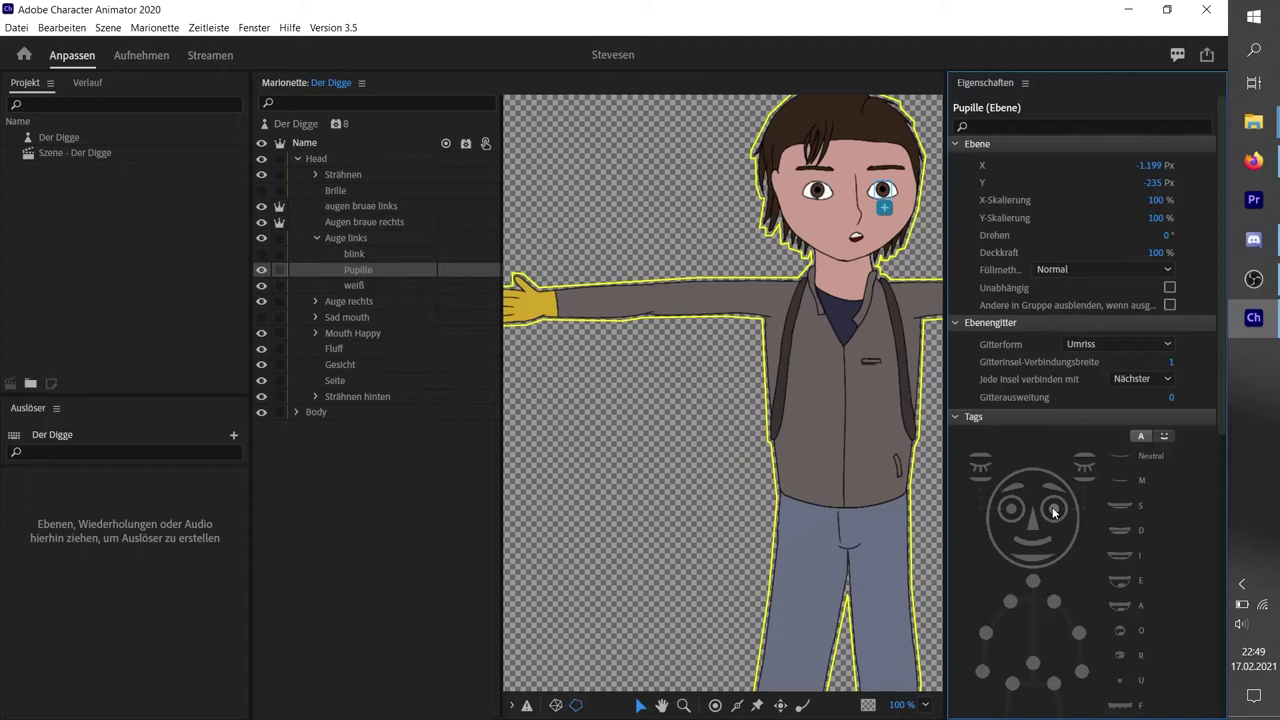
click(392, 285)
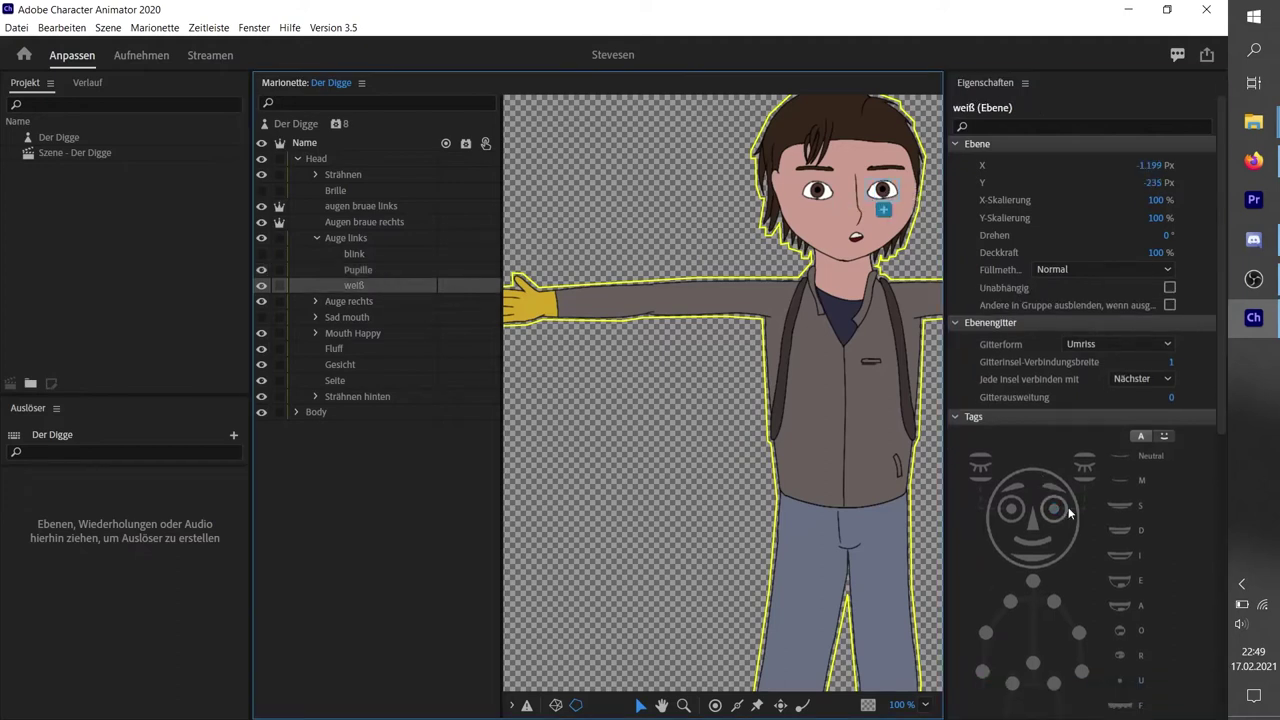
- Tag the right eye's blink layer Rechts blinzeln and its pupil and white layers Rechtes Auge
click(316, 238)
click(316, 253)
click(360, 269)
click(998, 508)
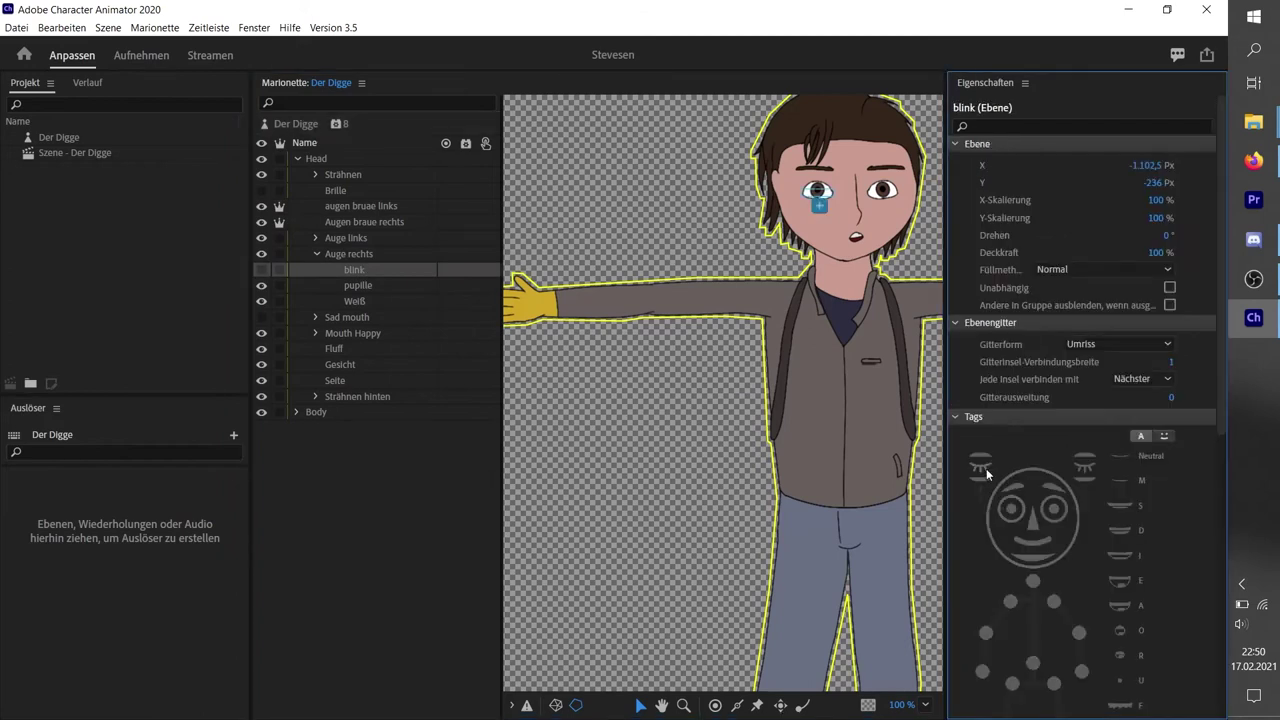
click(370, 284)
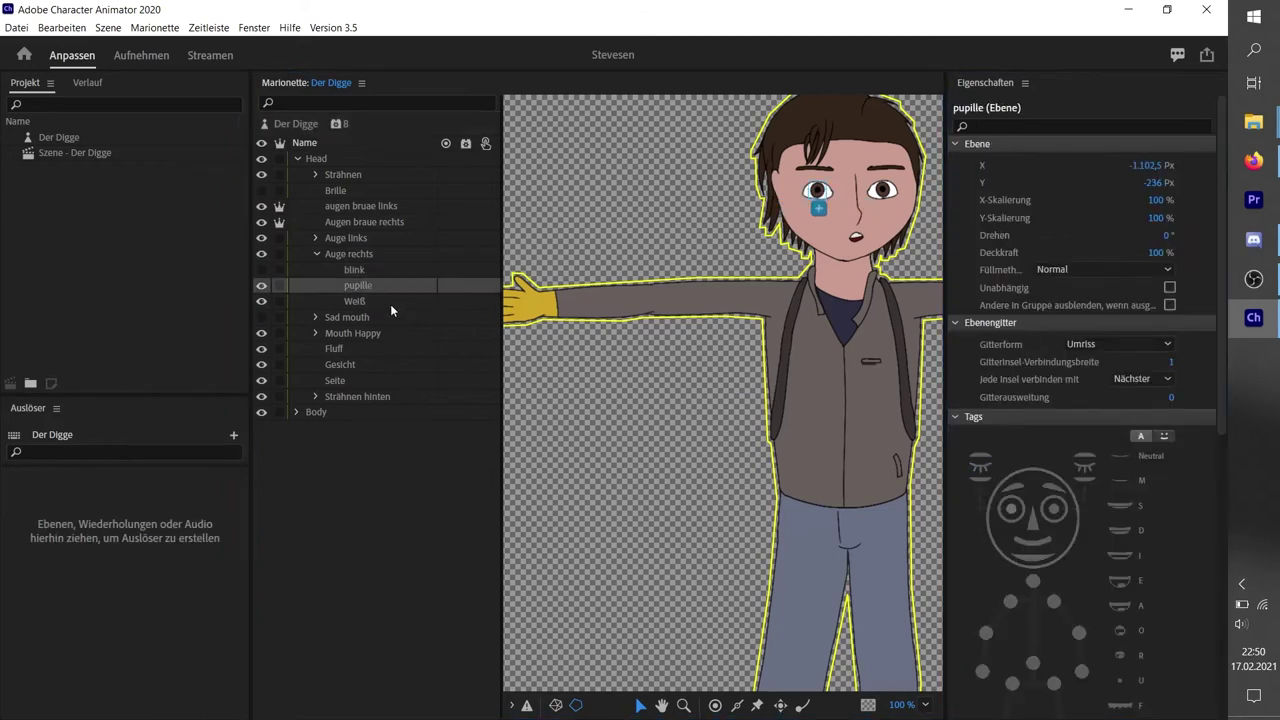
click(391, 303)
click(1023, 510)
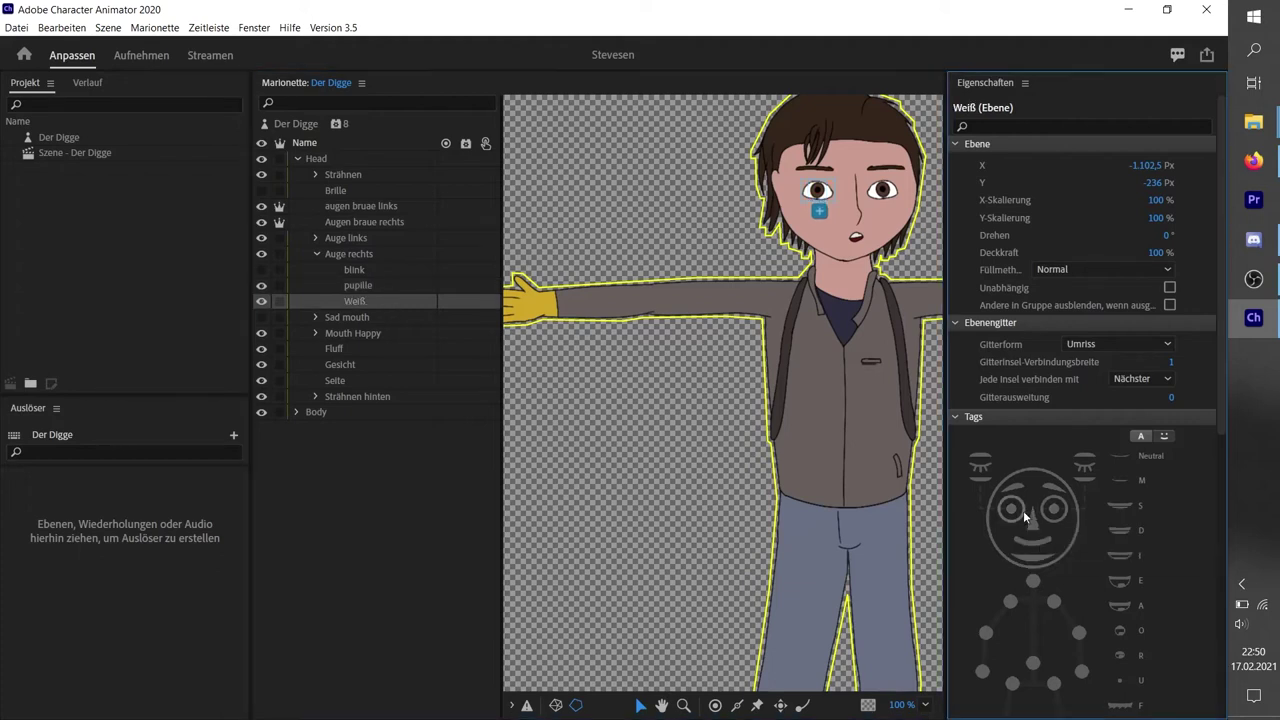
- Collapse the right eye group and select both mouth groups, Sad mouth and Mouth Happy
click(316, 252)
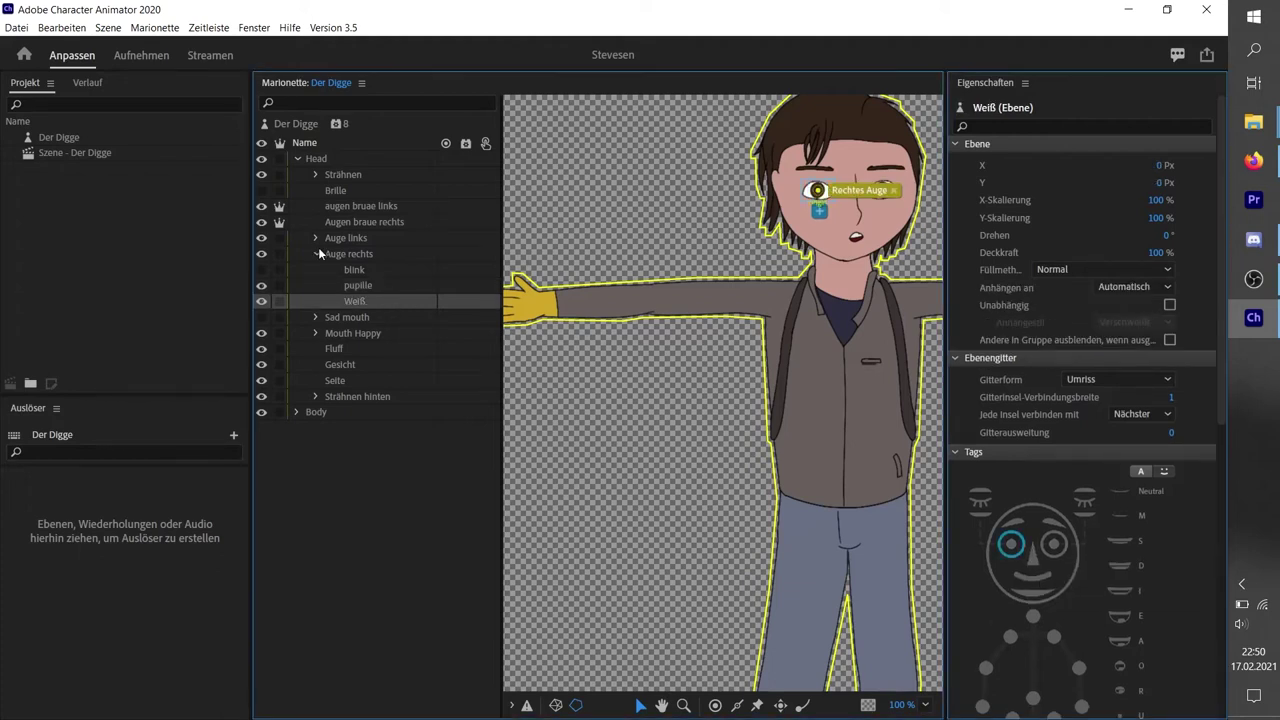
click(344, 269)
ctrl+click(349, 285)
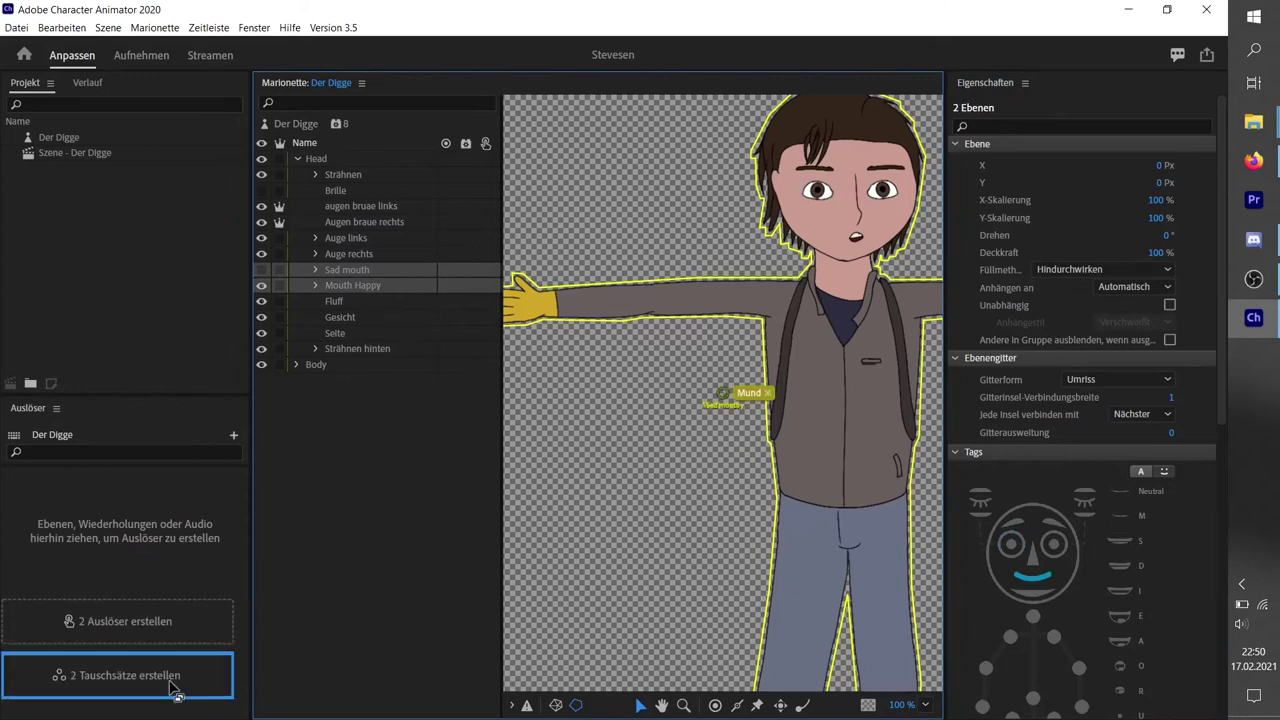
- Add an empty swap set in Triggers and name it Mund
click(185, 665)
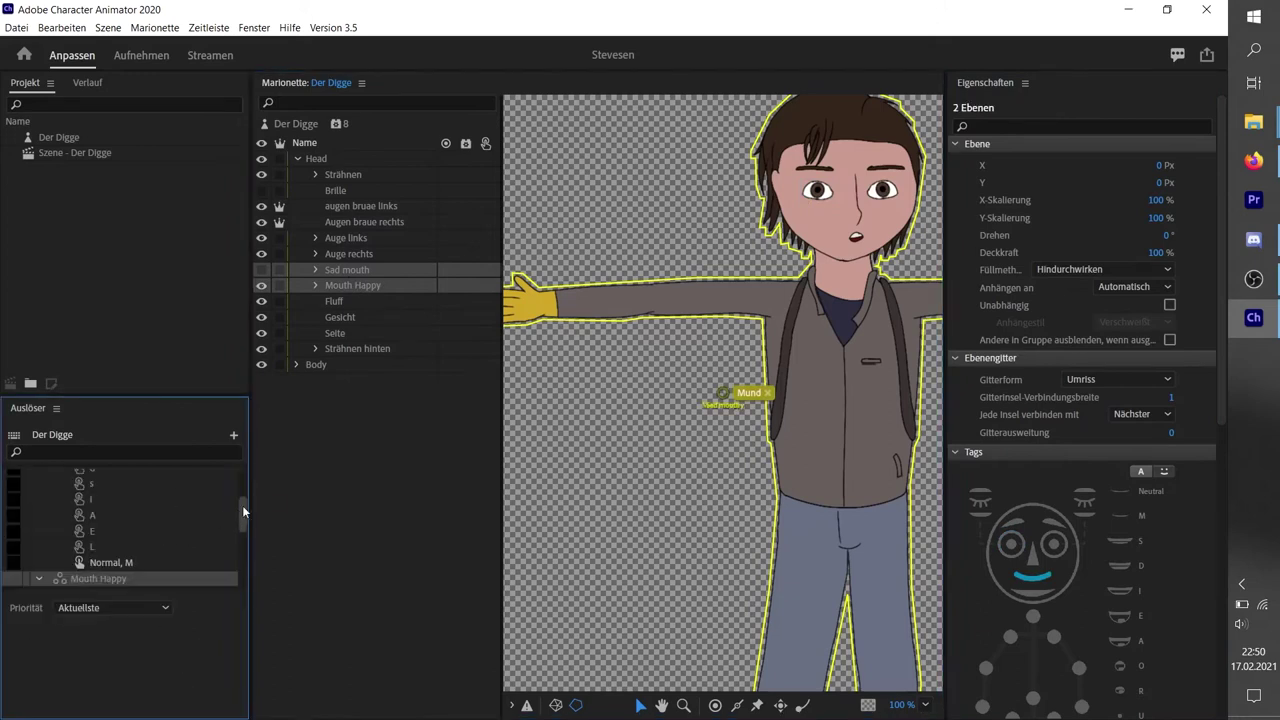
key(ctrl+z)
click(234, 437)
click(282, 470)
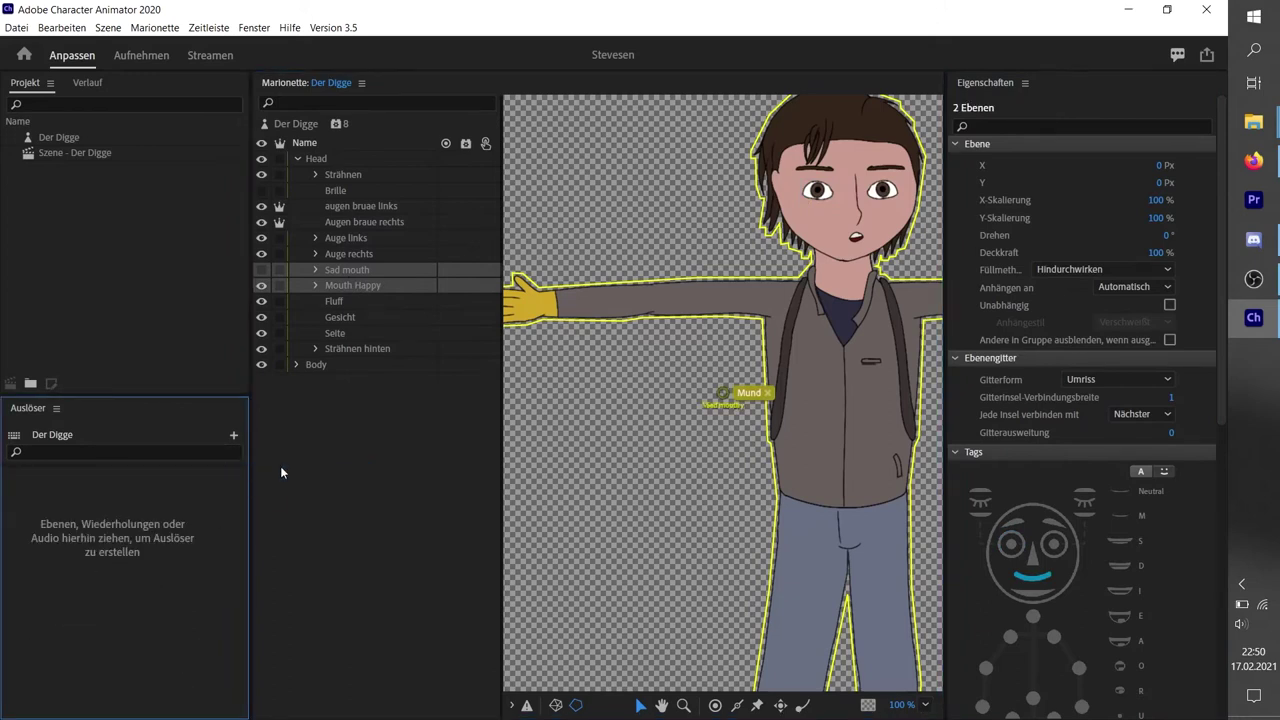
right_click(92, 485)
click(128, 492)
text(Mund)
key(Return)
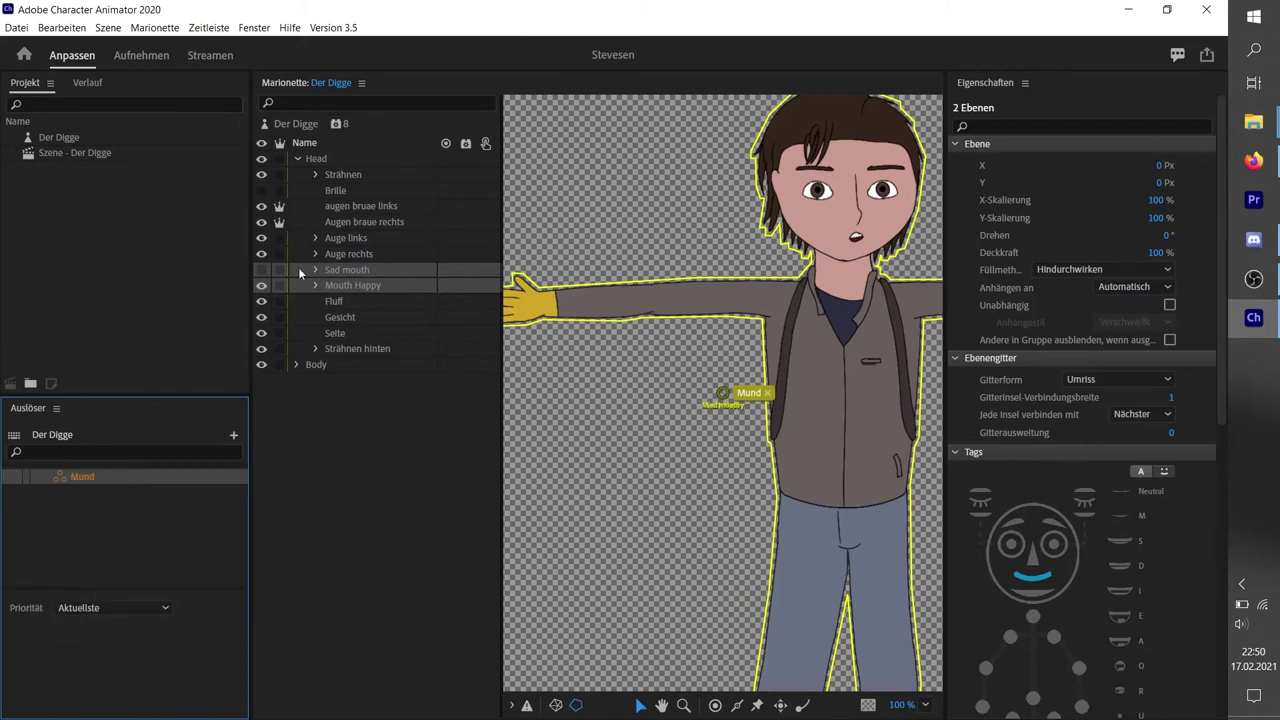
- Move Sad mouth and Mouth Happy into Mund and give Mouth Happy trigger key 1
click(148, 478)
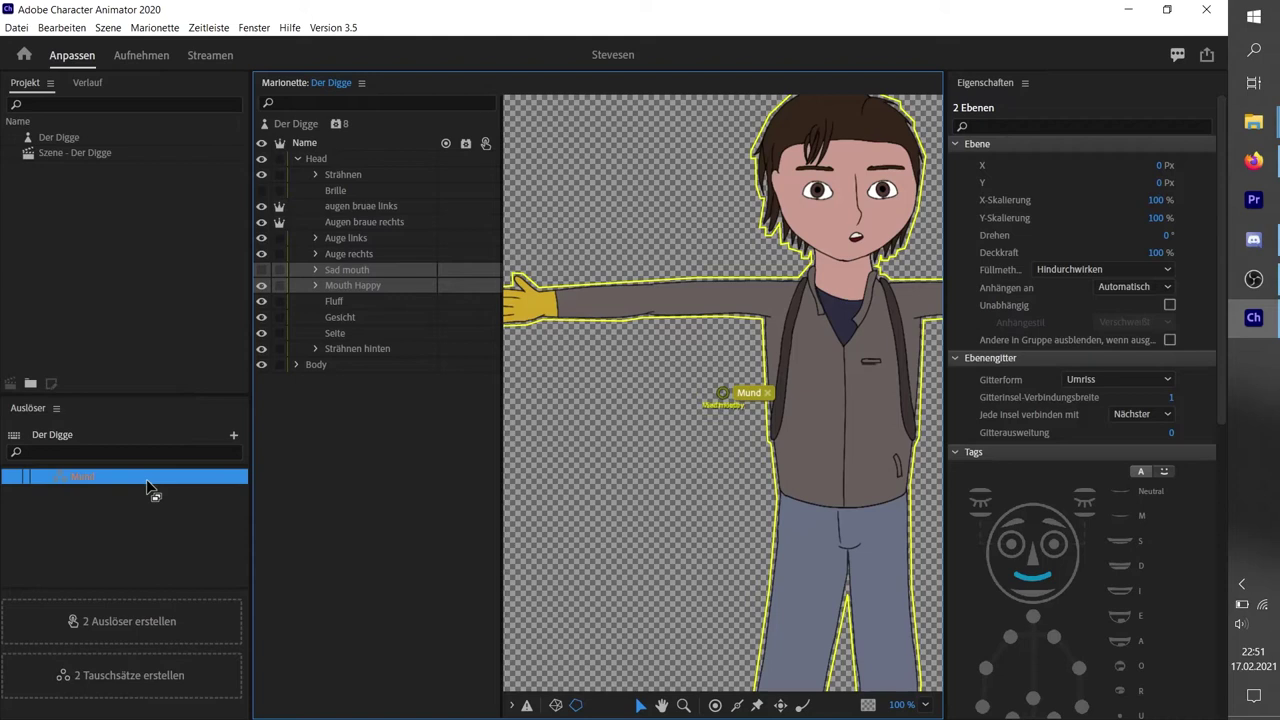
drag(147, 484, 148, 486)
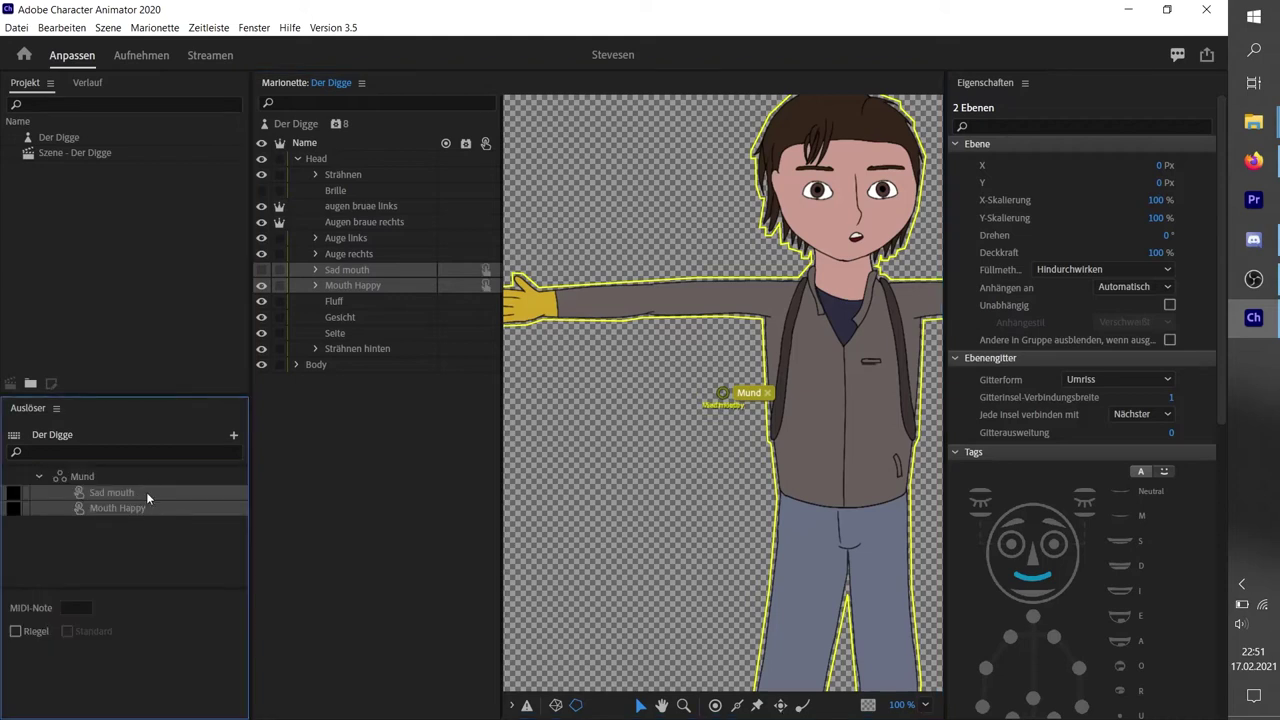
click(146, 492)
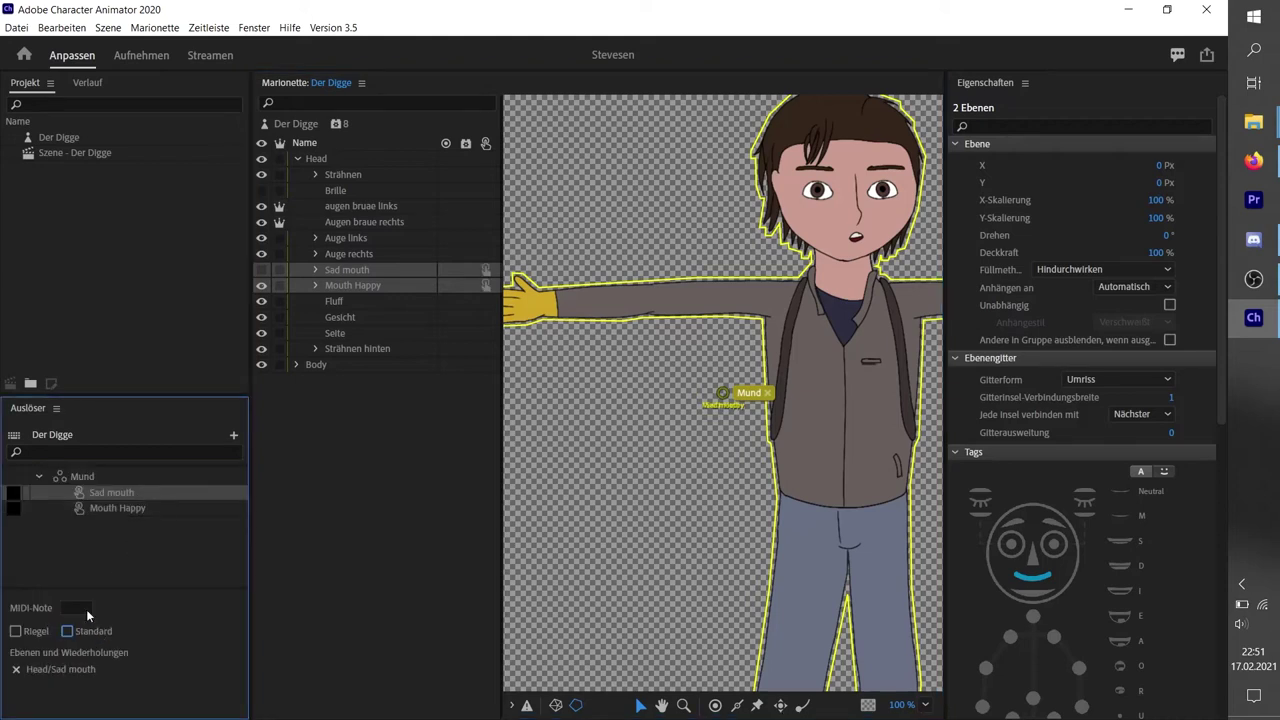
click(12, 508)
text(1)
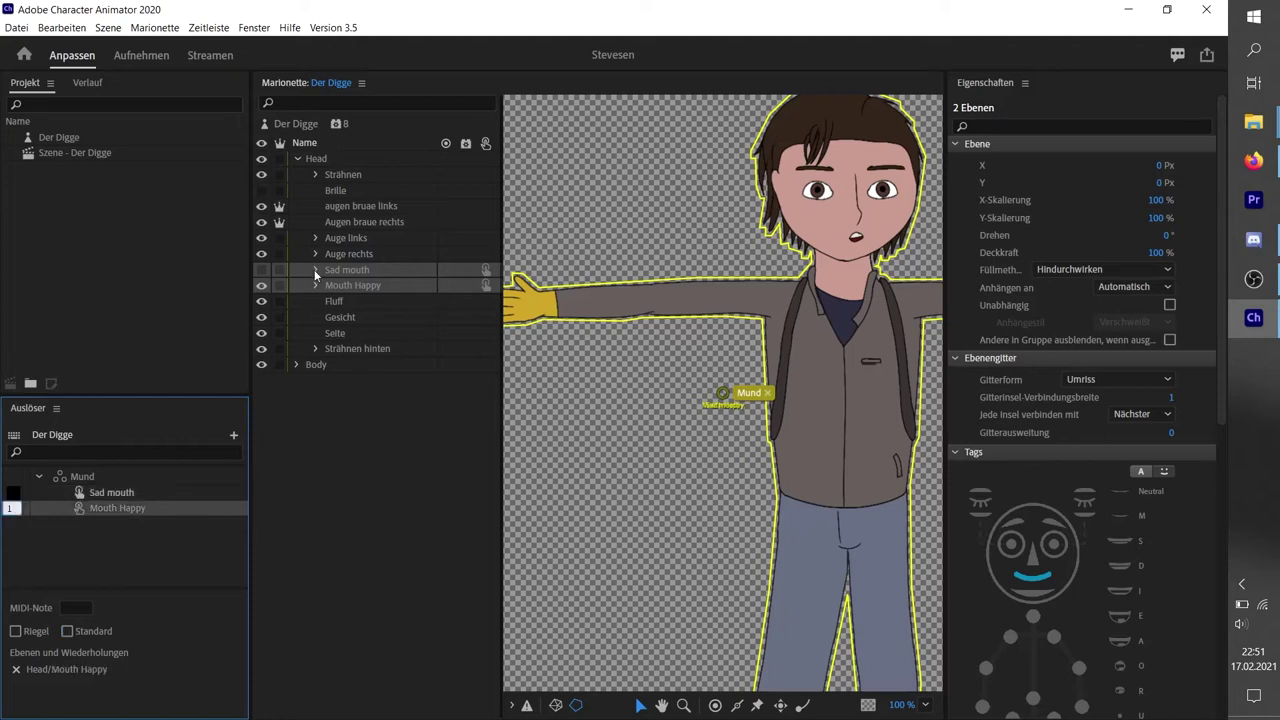
key(Return)
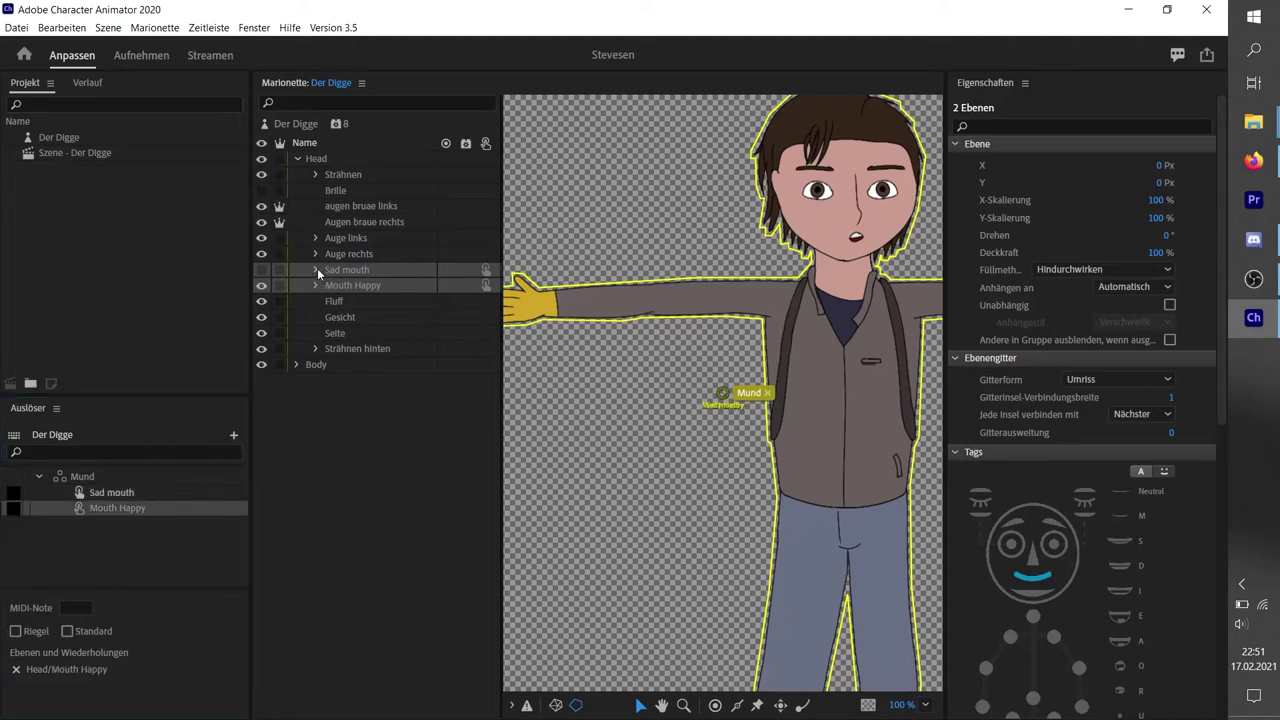
- Expand Sad mouth and apply viseme tags to its uh, s and i layers
click(317, 266)
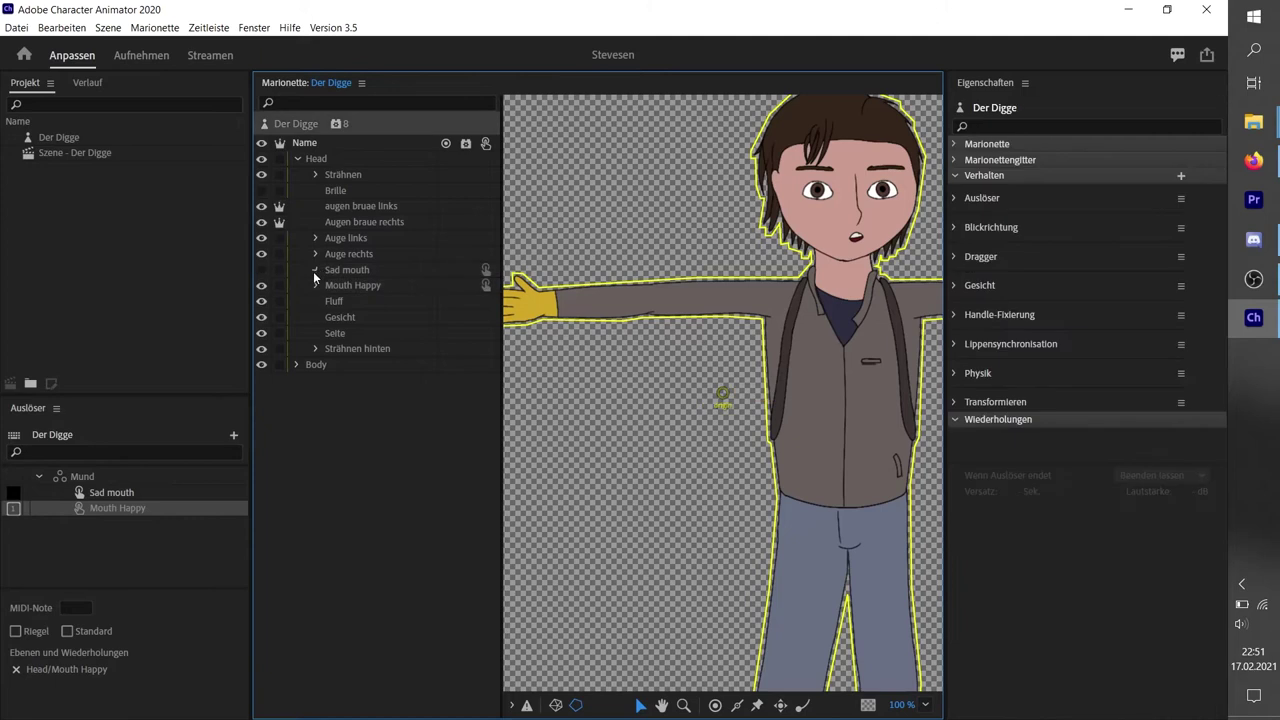
click(314, 270)
click(351, 285)
click(358, 303)
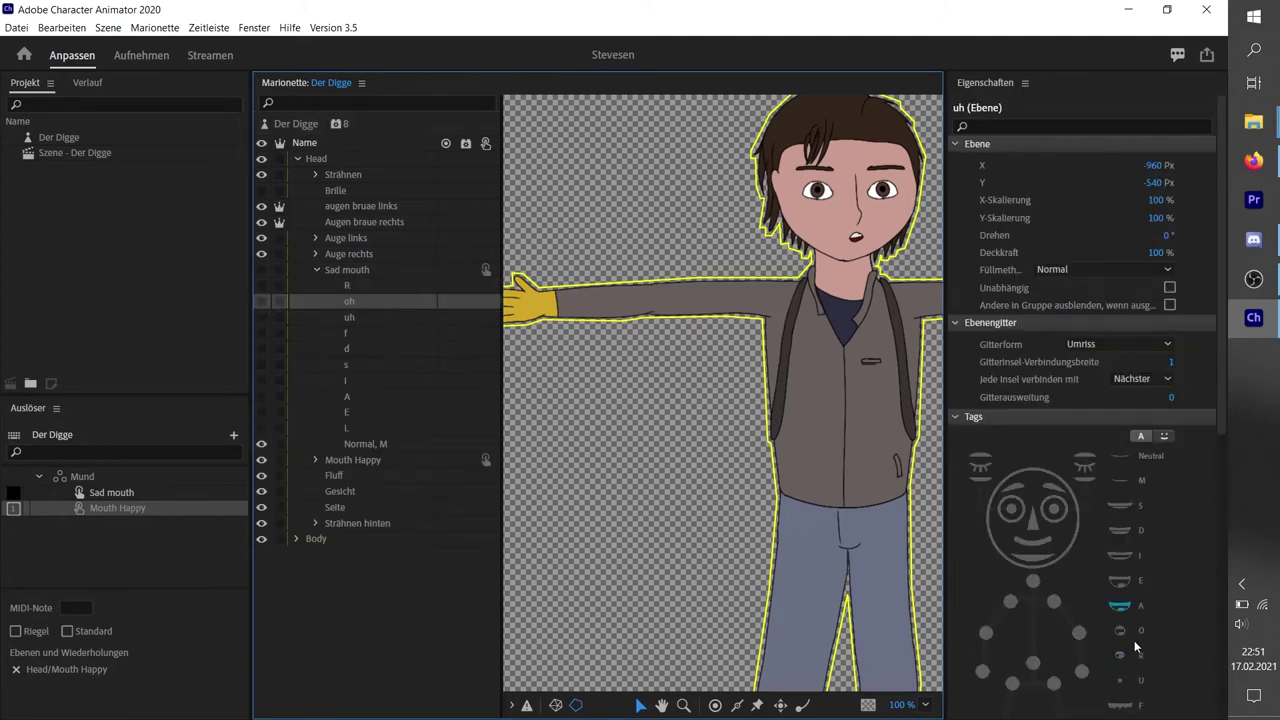
click(360, 318)
click(1122, 606)
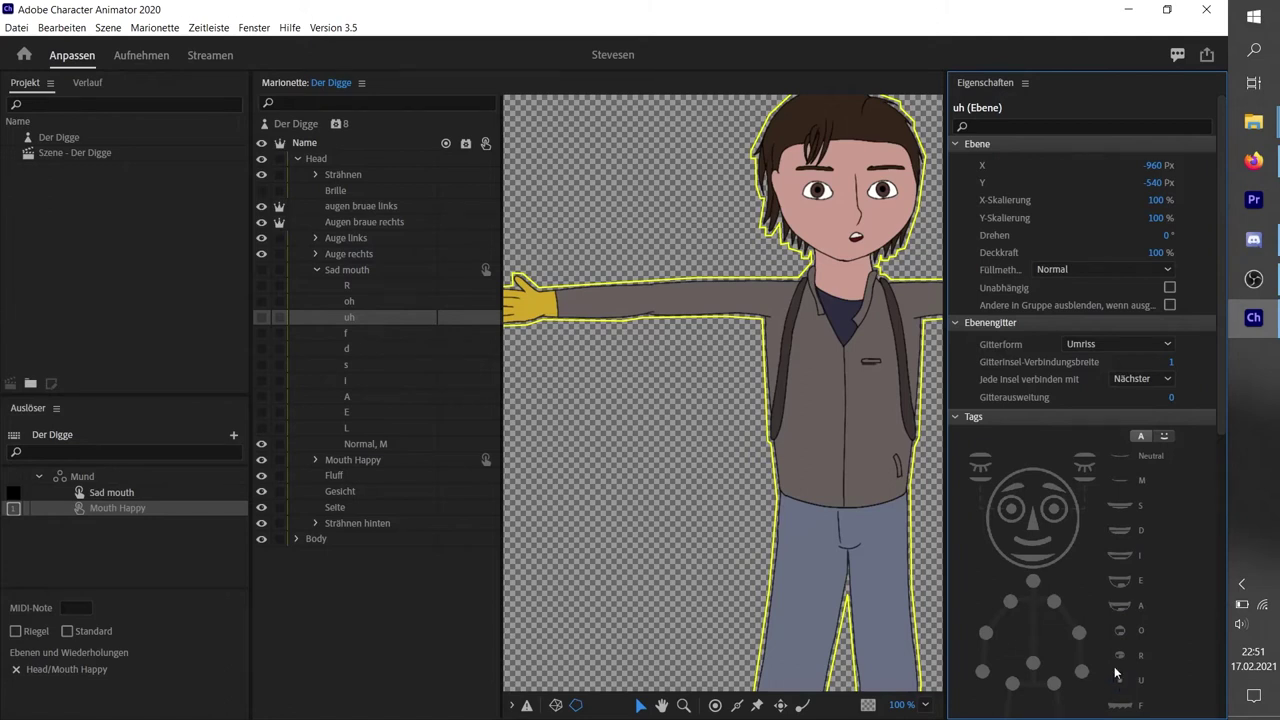
click(362, 335)
click(362, 363)
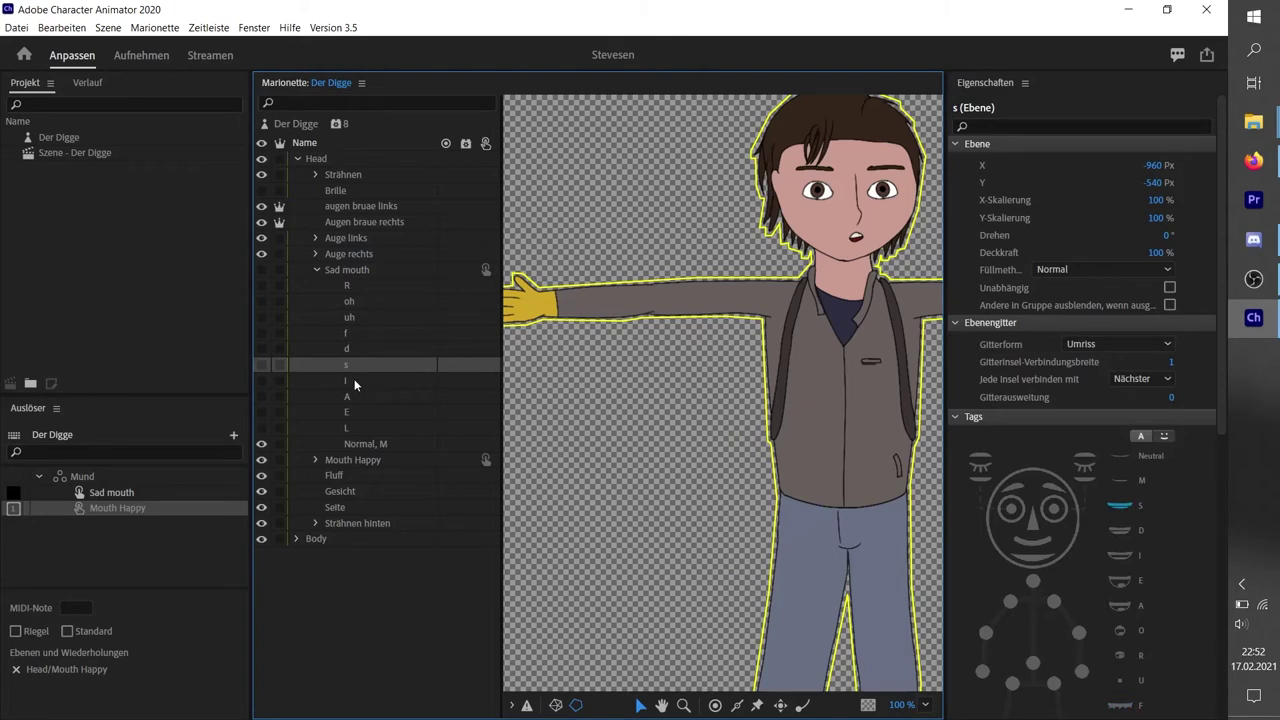
click(354, 381)
click(1118, 568)
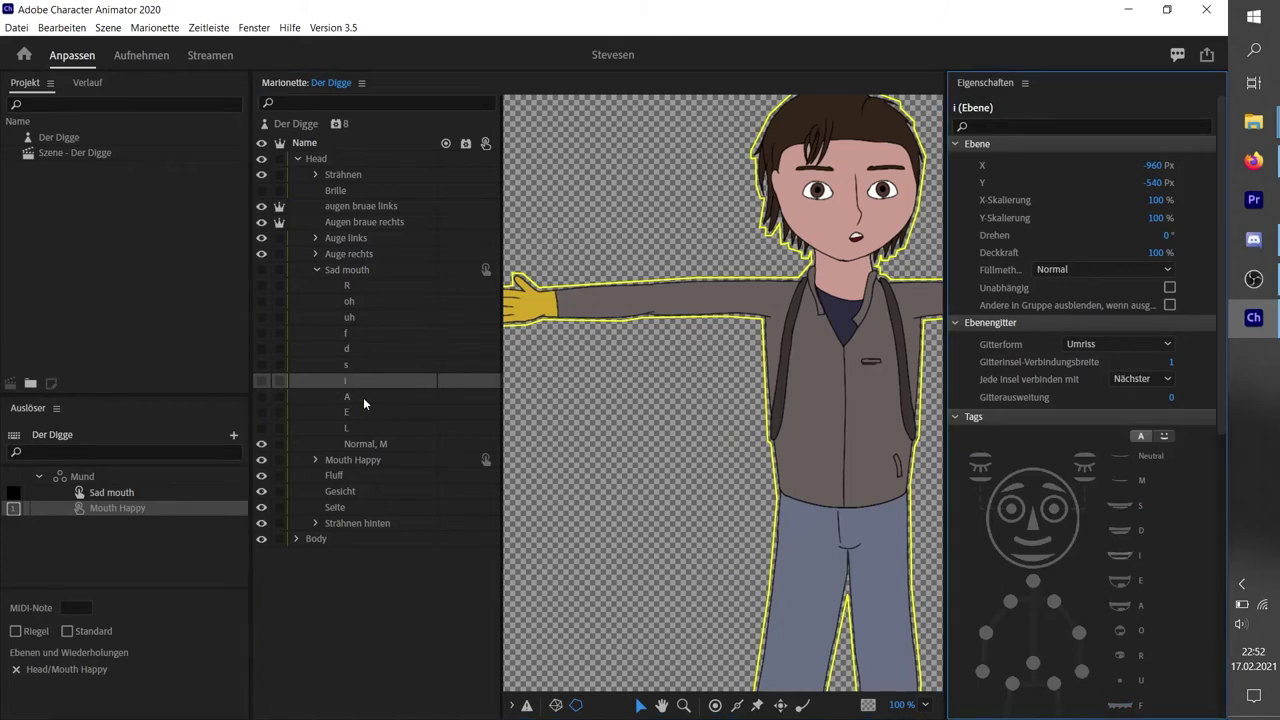
- Search YouTube in Firefox for 'another one bites the dust' and open the official Queen video
key(alt+Tab)
click(368, 88)
text(anathe)
key(BackSpace)
key(BackSpace)
key(BackSpace)
text(other one bites the dust)
key(Return)
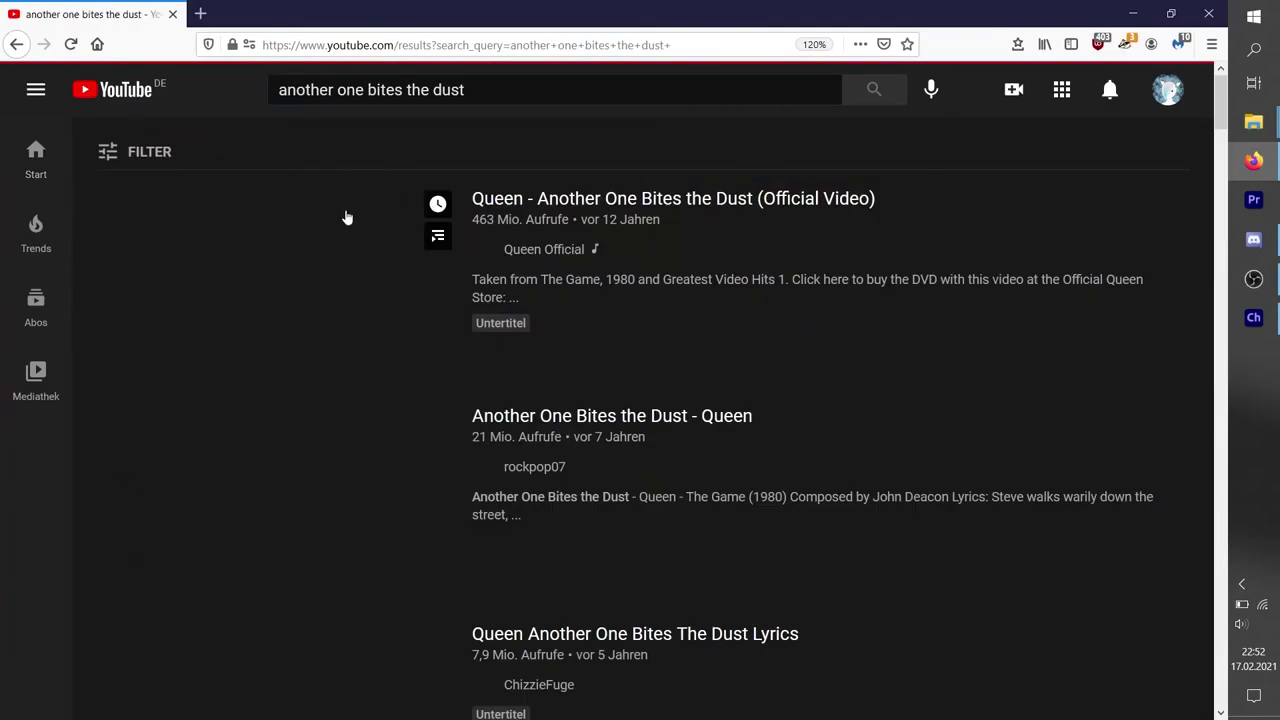
click(343, 217)
key(alt+Tab)
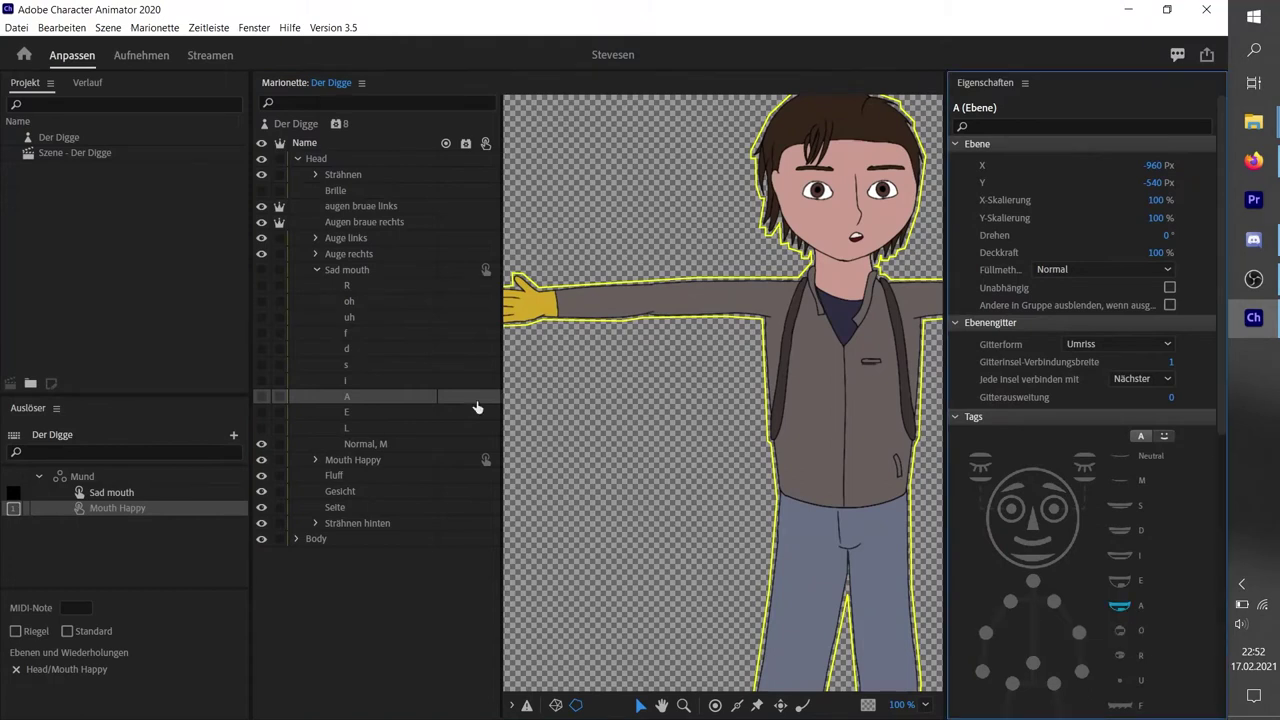
- Tag the Sad mouth E layer as E and the Normal, M layer as Neutral
click(358, 414)
click(1116, 586)
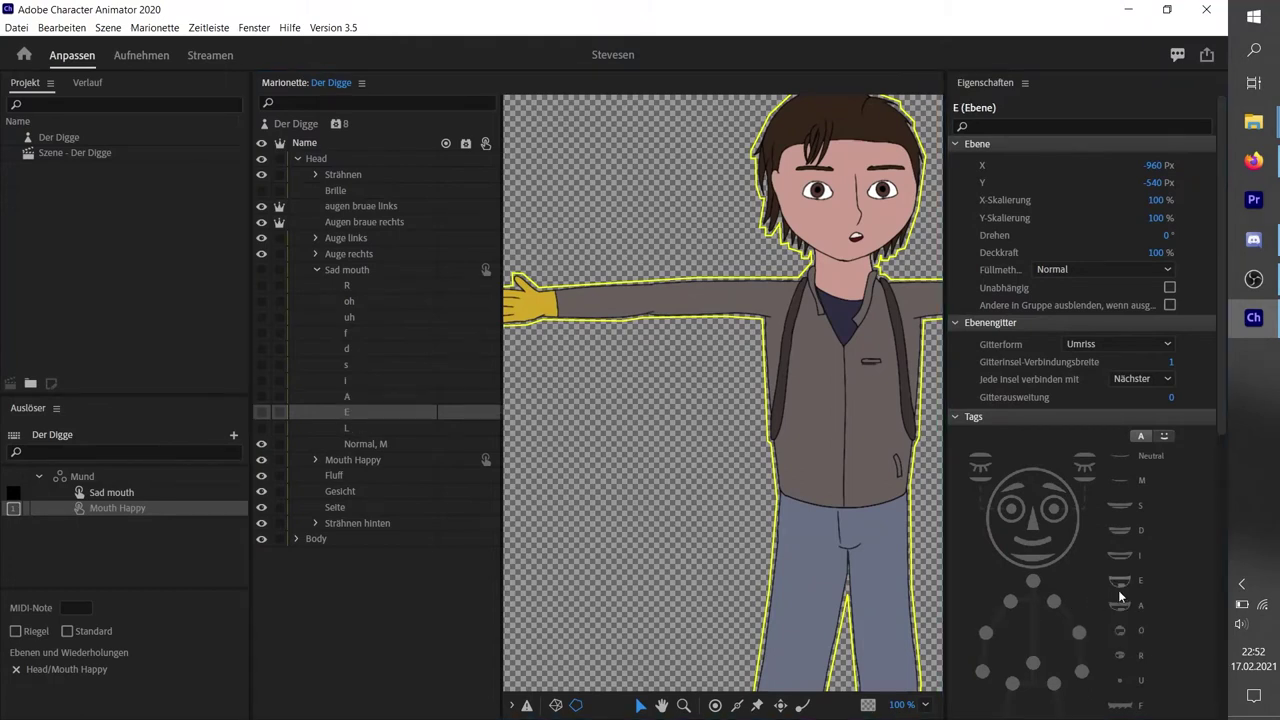
click(1114, 582)
click(362, 440)
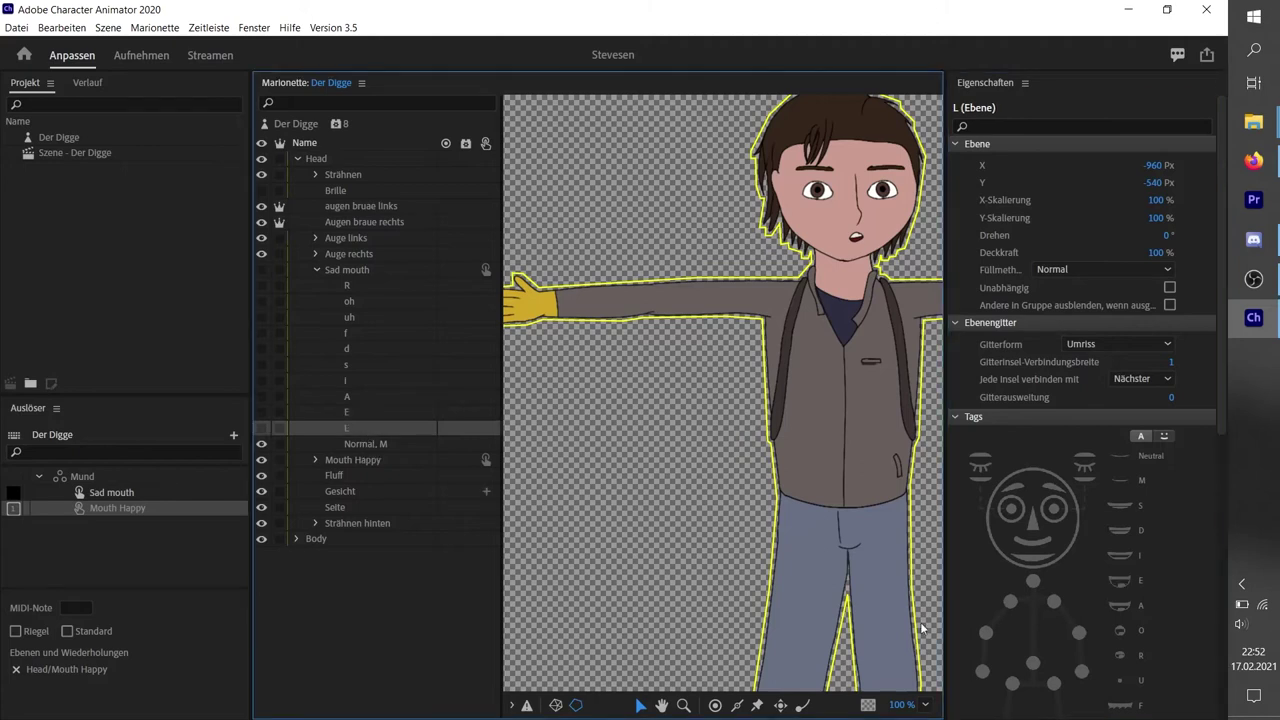
click(1127, 273)
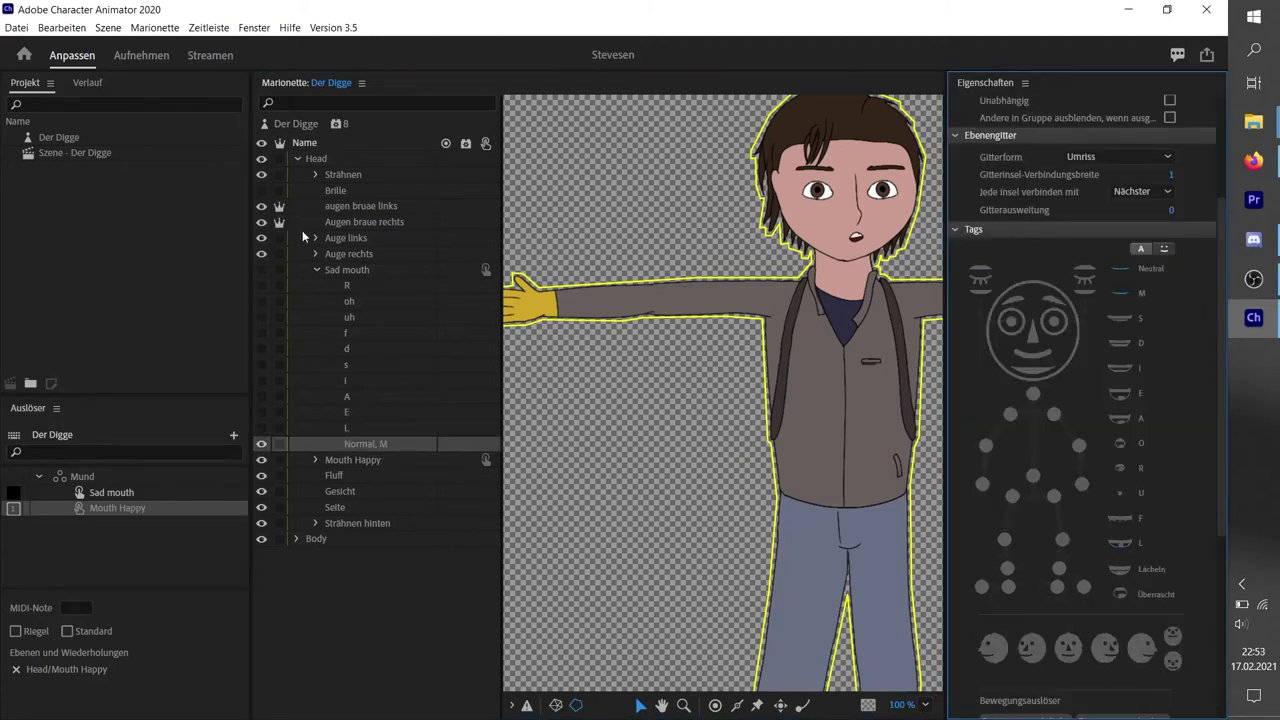
- Expand Mouth Happy and check the mouth-shape tags on its R and uh layers
click(316, 269)
click(316, 285)
click(355, 302)
click(350, 325)
click(352, 333)
click(1122, 606)
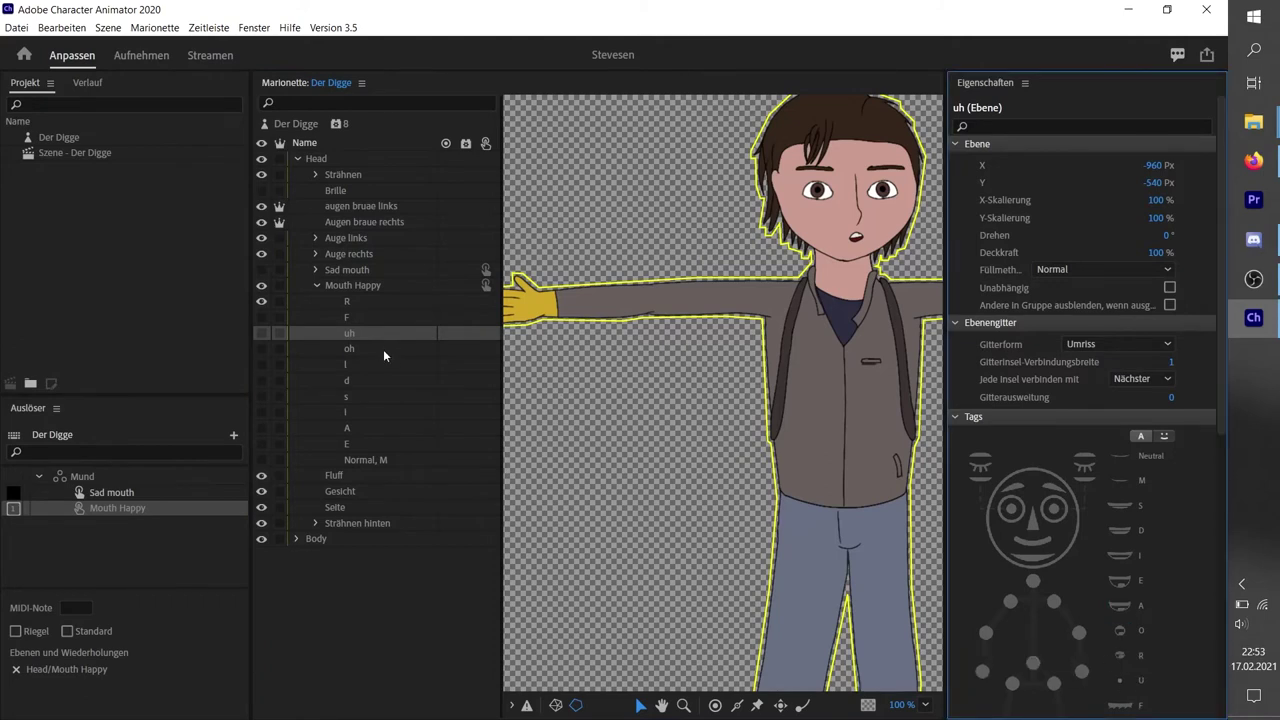
- Review the mouth-shape tags on Mouth Happy's d, i and A layers
click(372, 379)
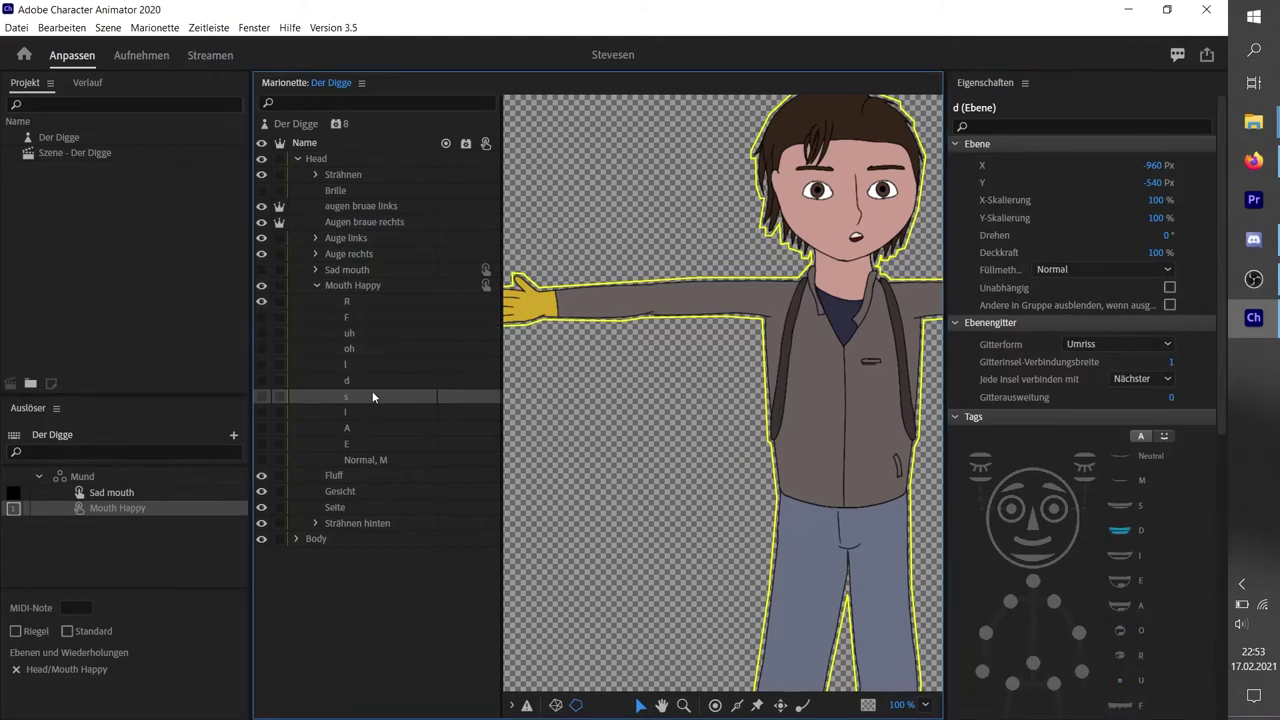
click(384, 413)
click(1121, 566)
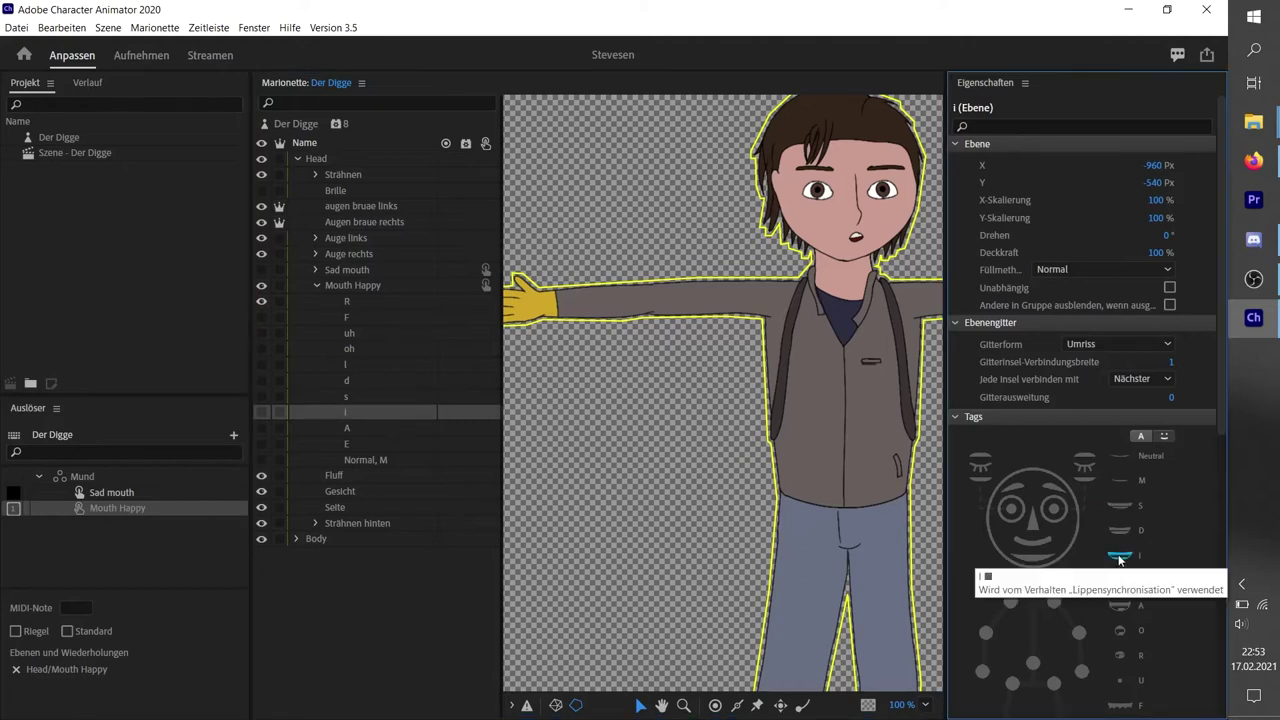
click(385, 434)
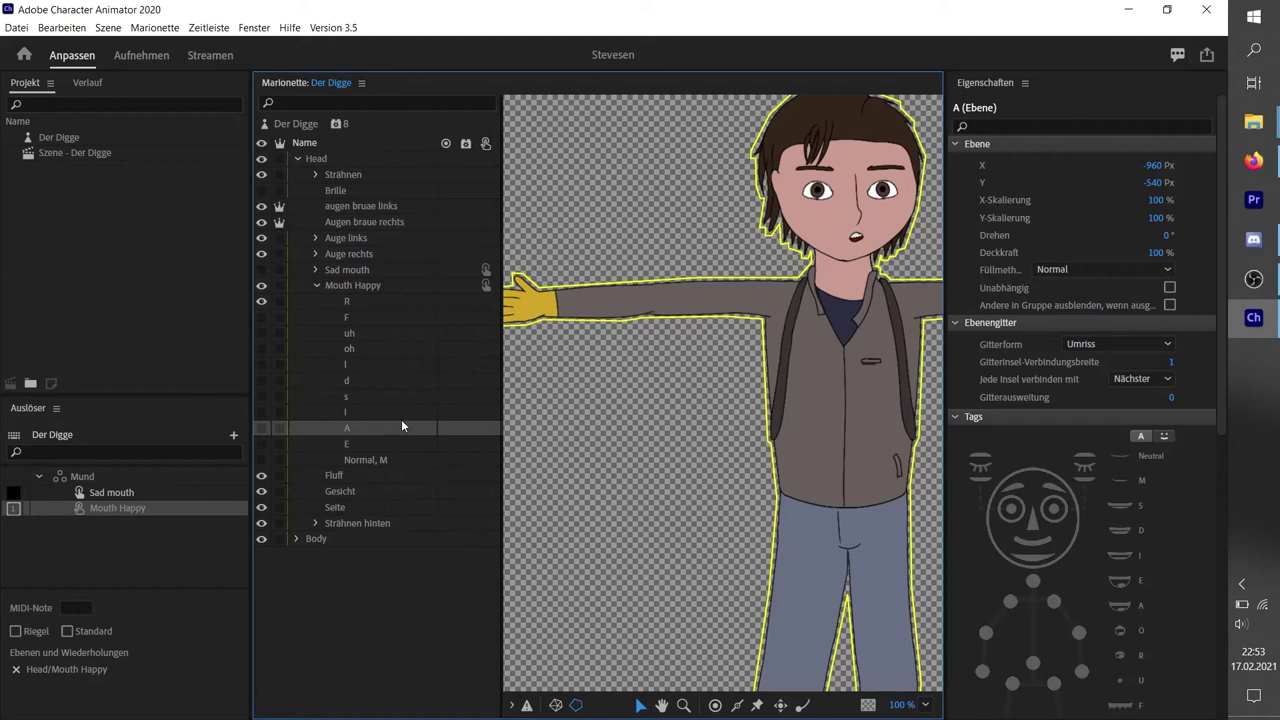
click(1129, 612)
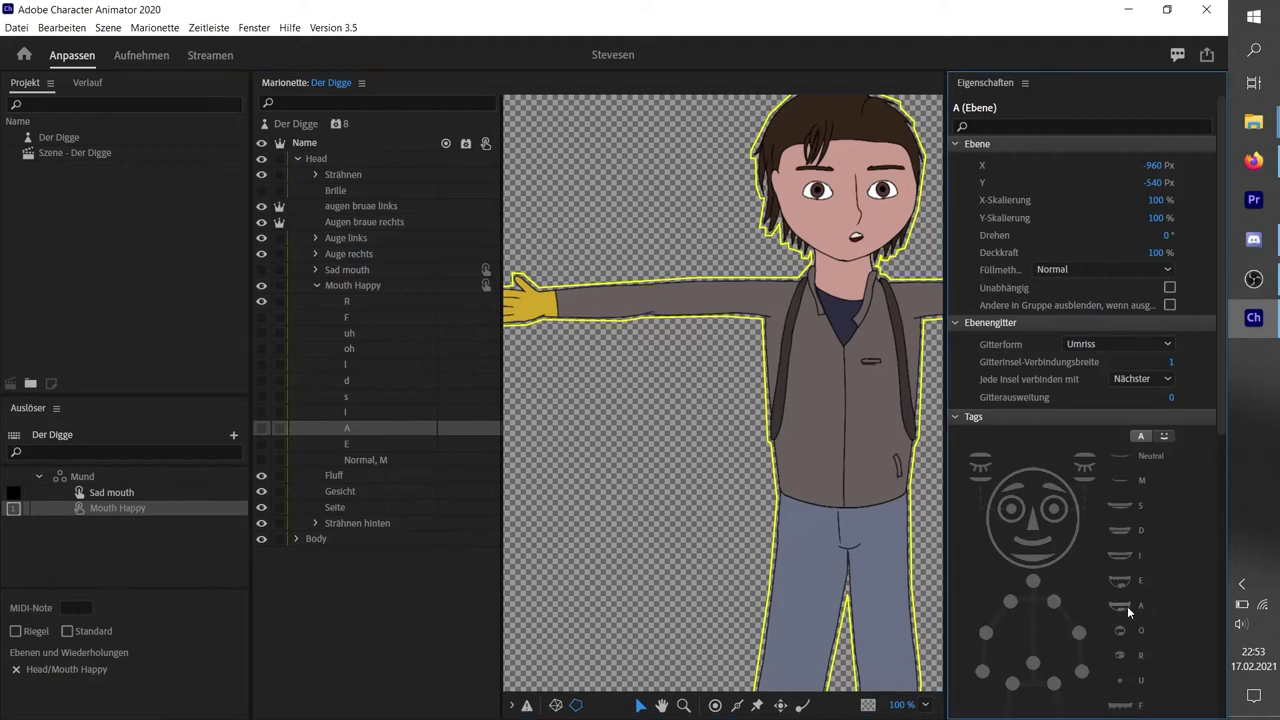
- Check the E and Normal, M layers, then expand the Strähnen hinten hair group
click(380, 443)
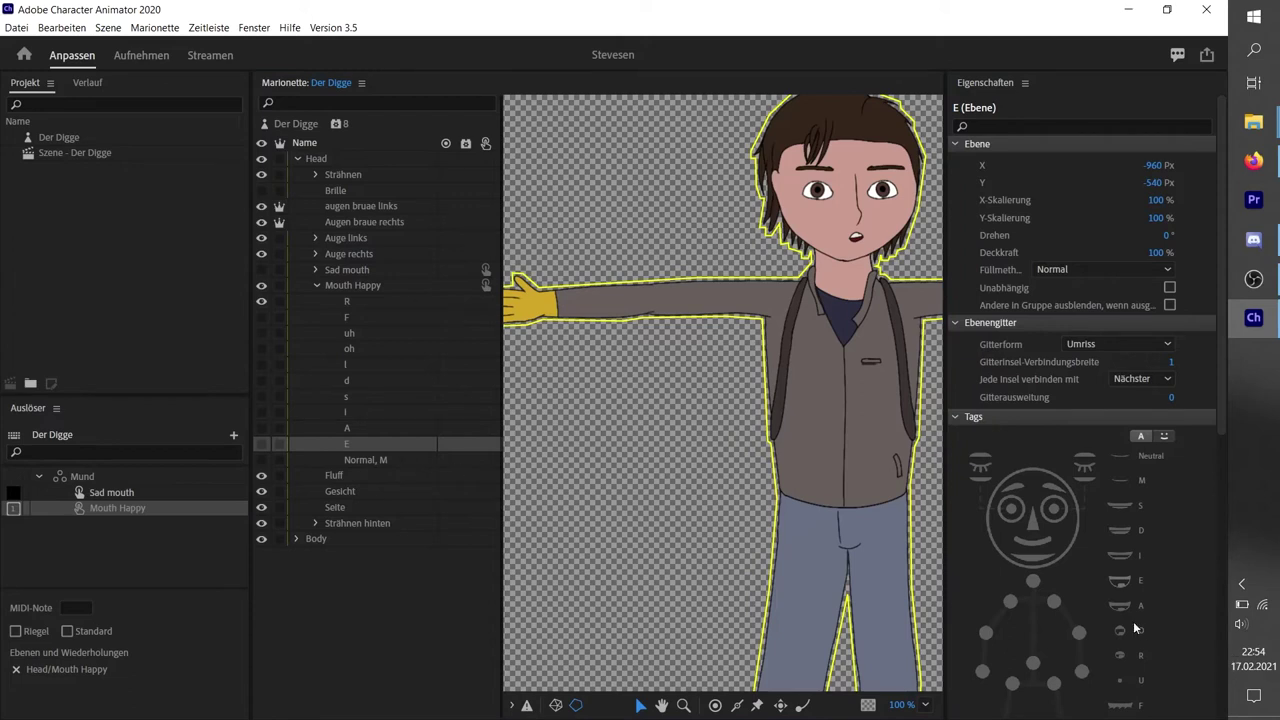
scroll(1135, 628, down, 3)
click(379, 460)
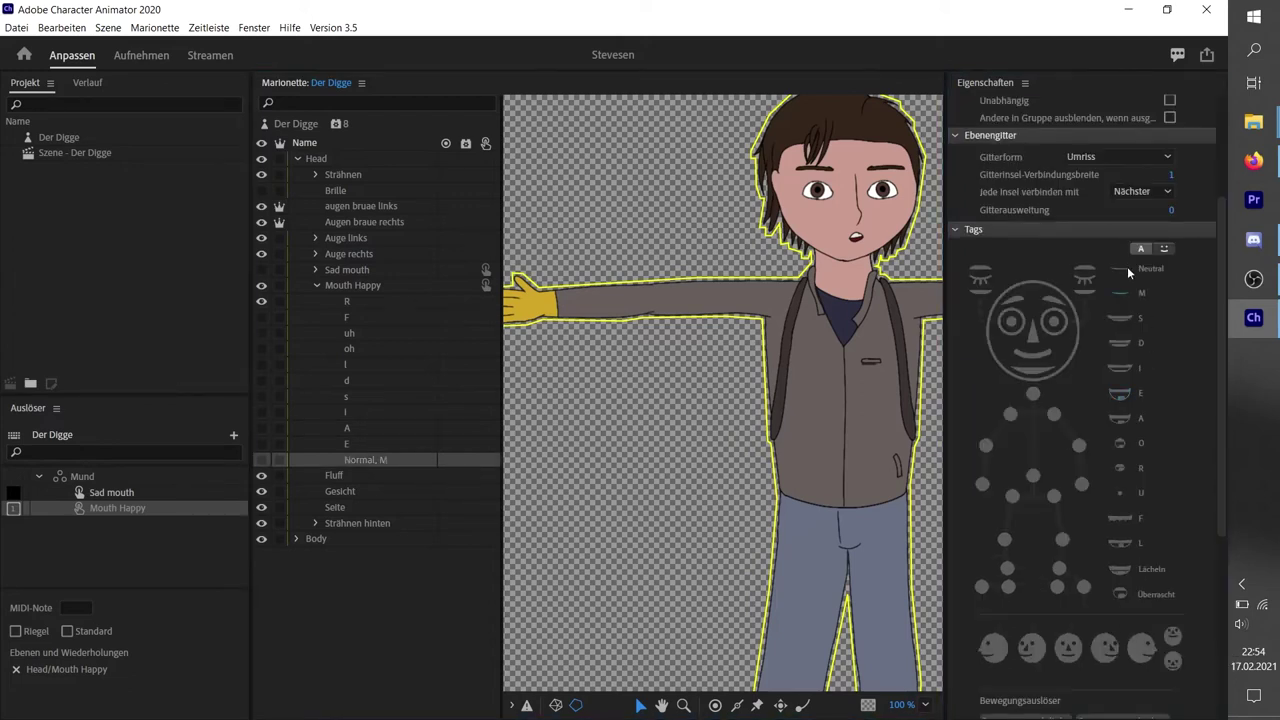
click(315, 285)
click(316, 348)
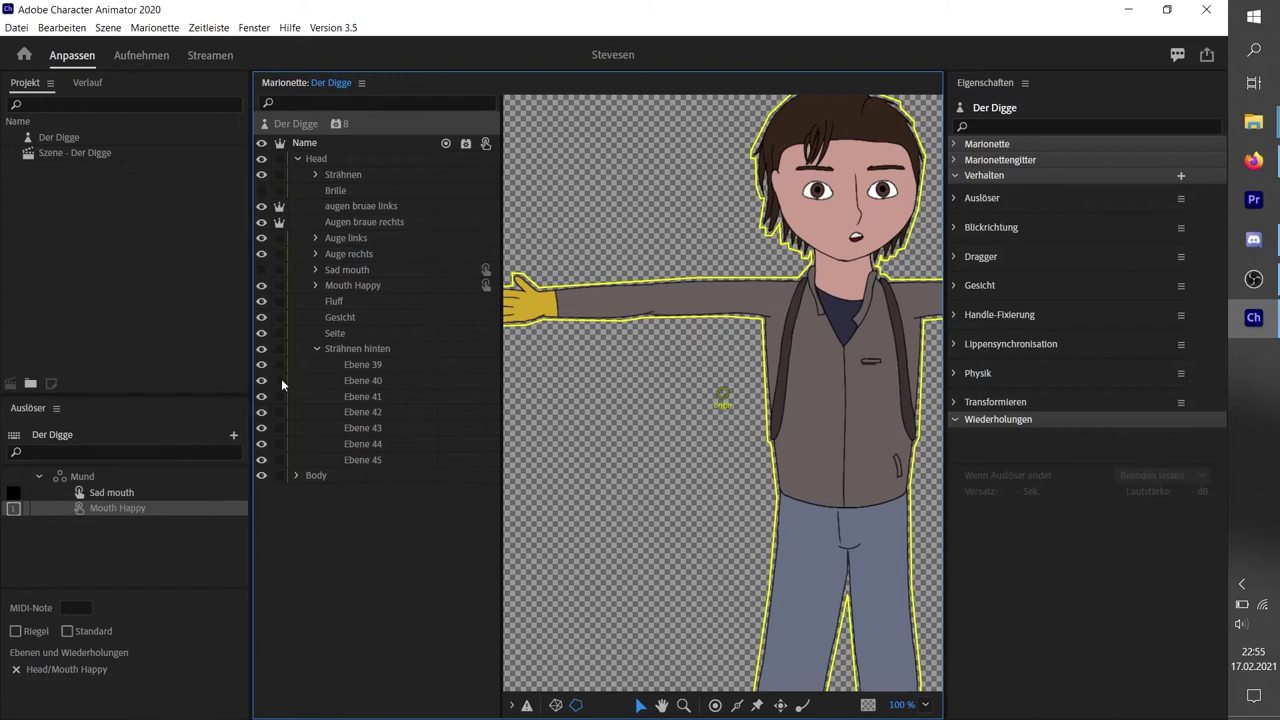
- Add Dangle handles to the Ebene 39 hair strand
click(362, 412)
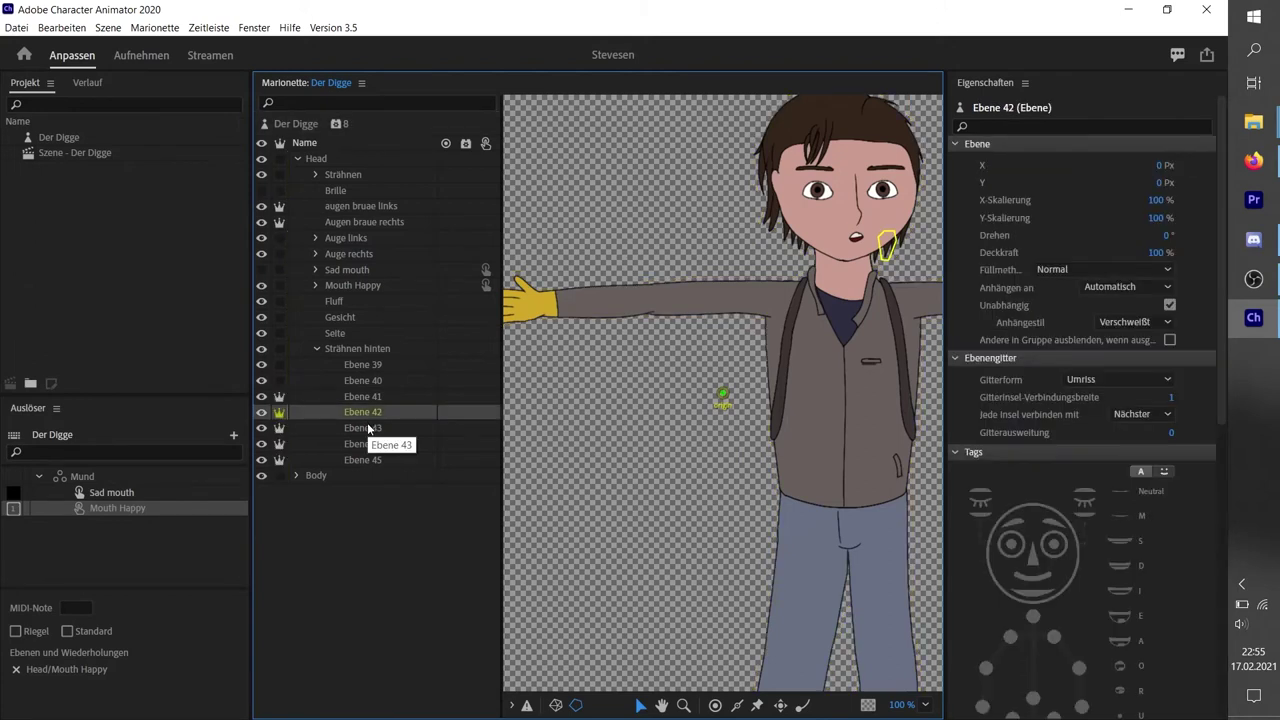
click(383, 366)
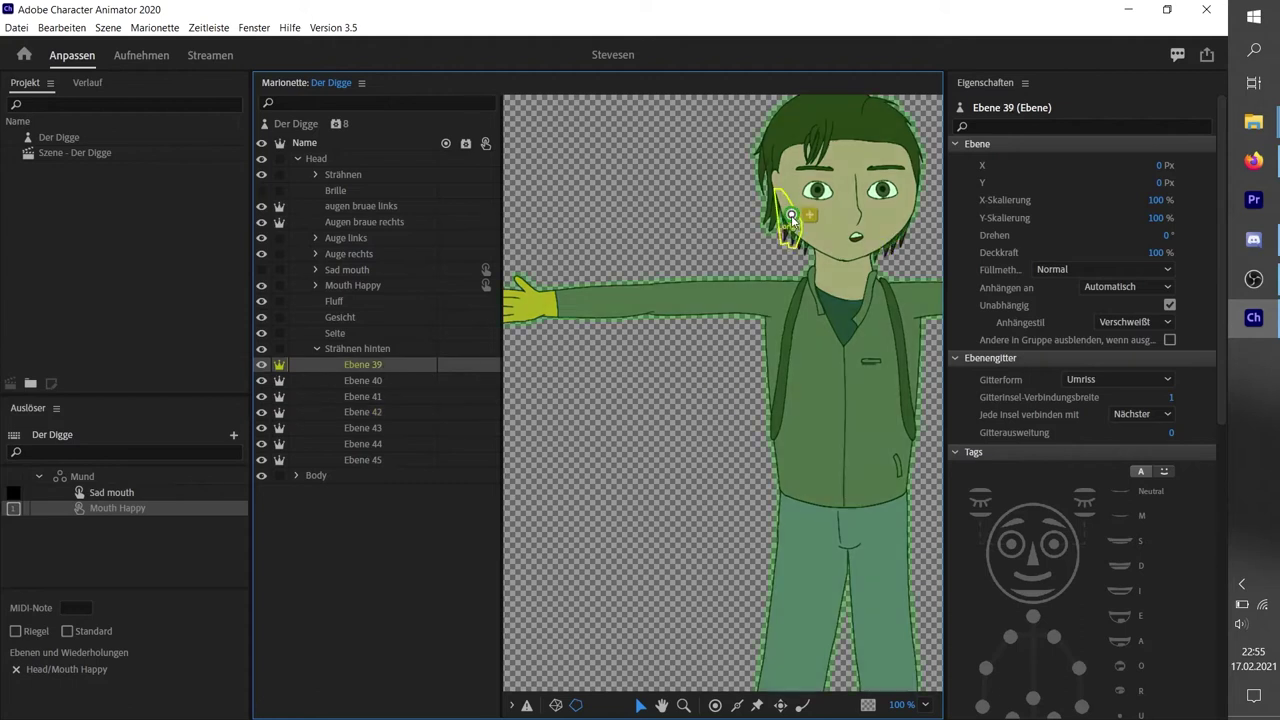
click(800, 707)
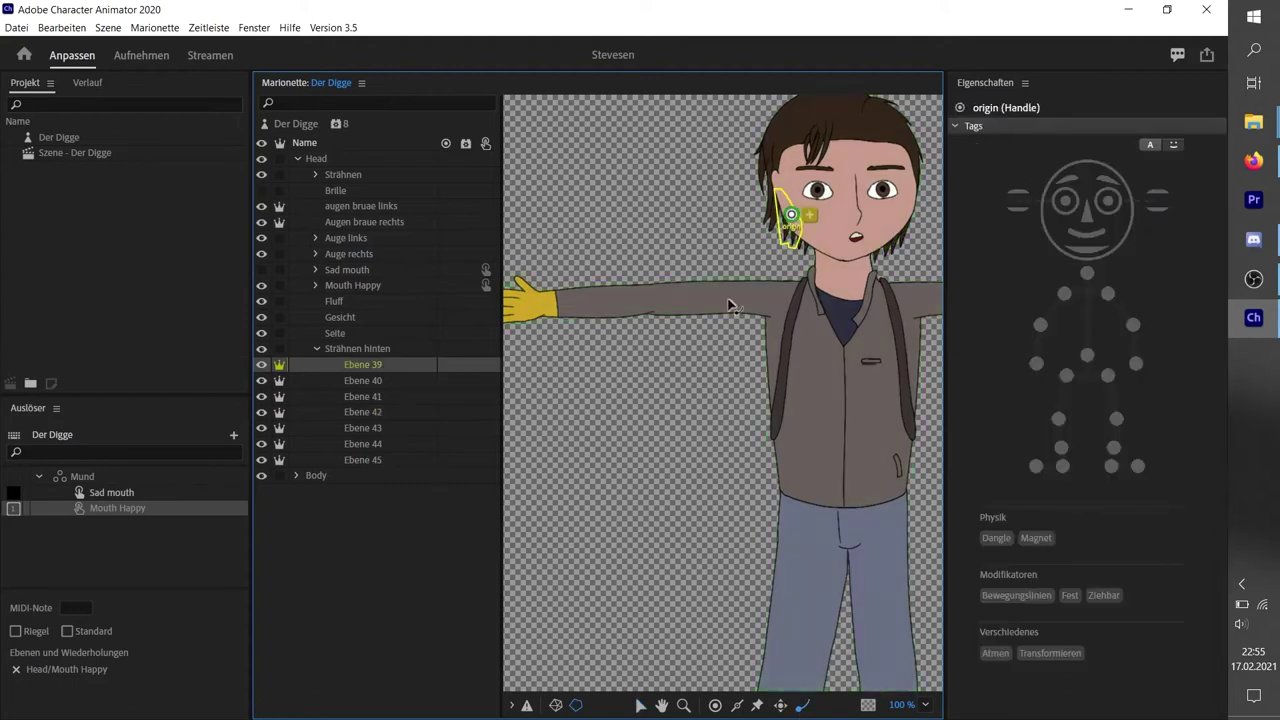
click(783, 238)
click(757, 706)
click(792, 246)
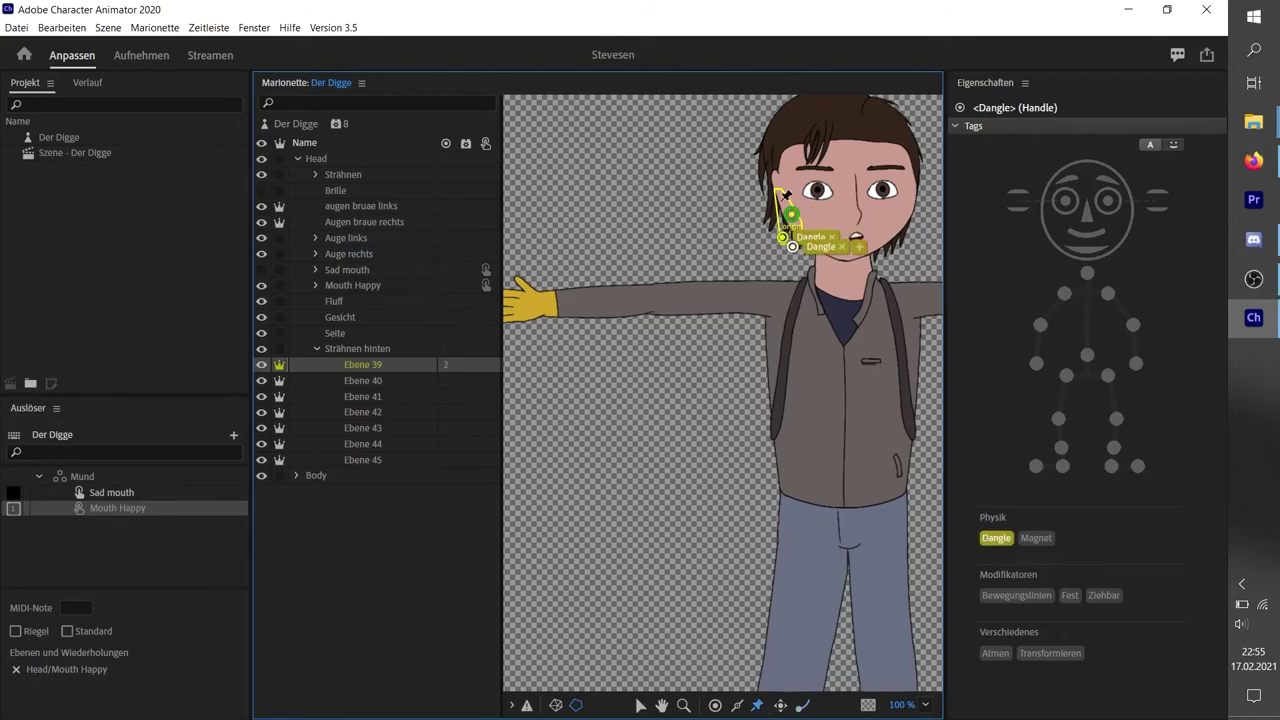
- Add Dangle handles to hair strands Ebene 40, 41 and 42
click(398, 381)
click(802, 706)
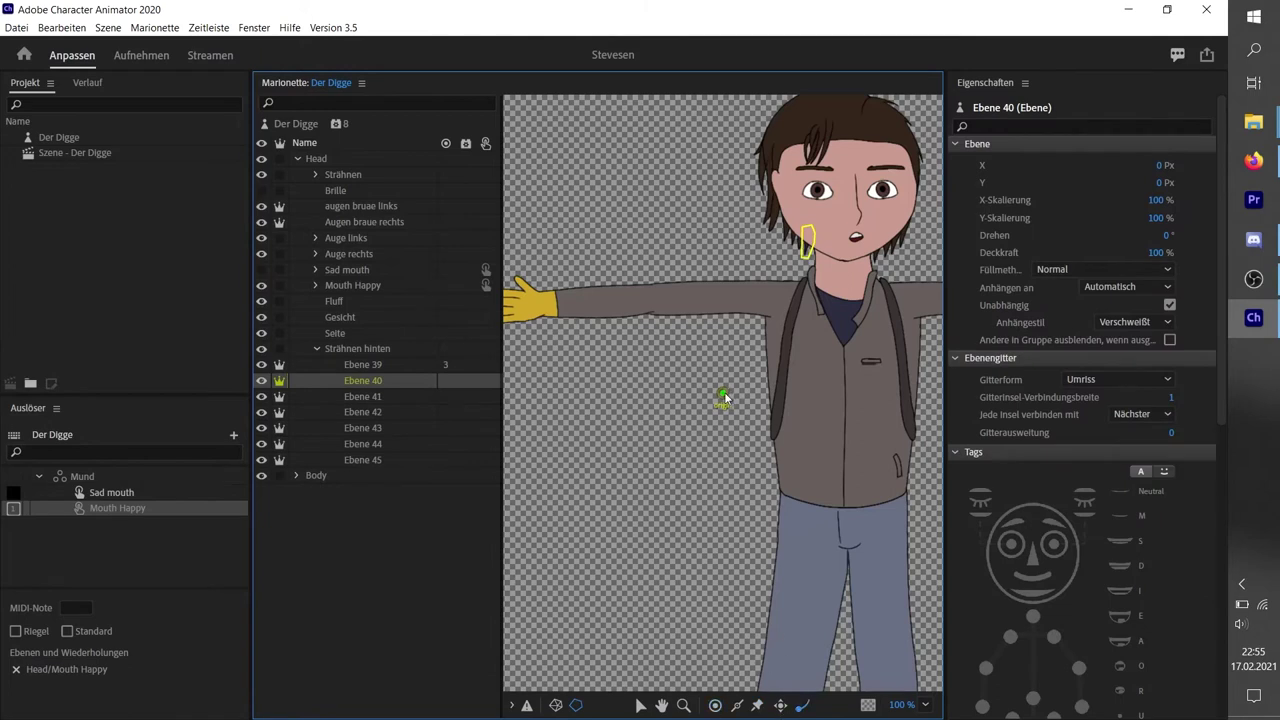
click(801, 262)
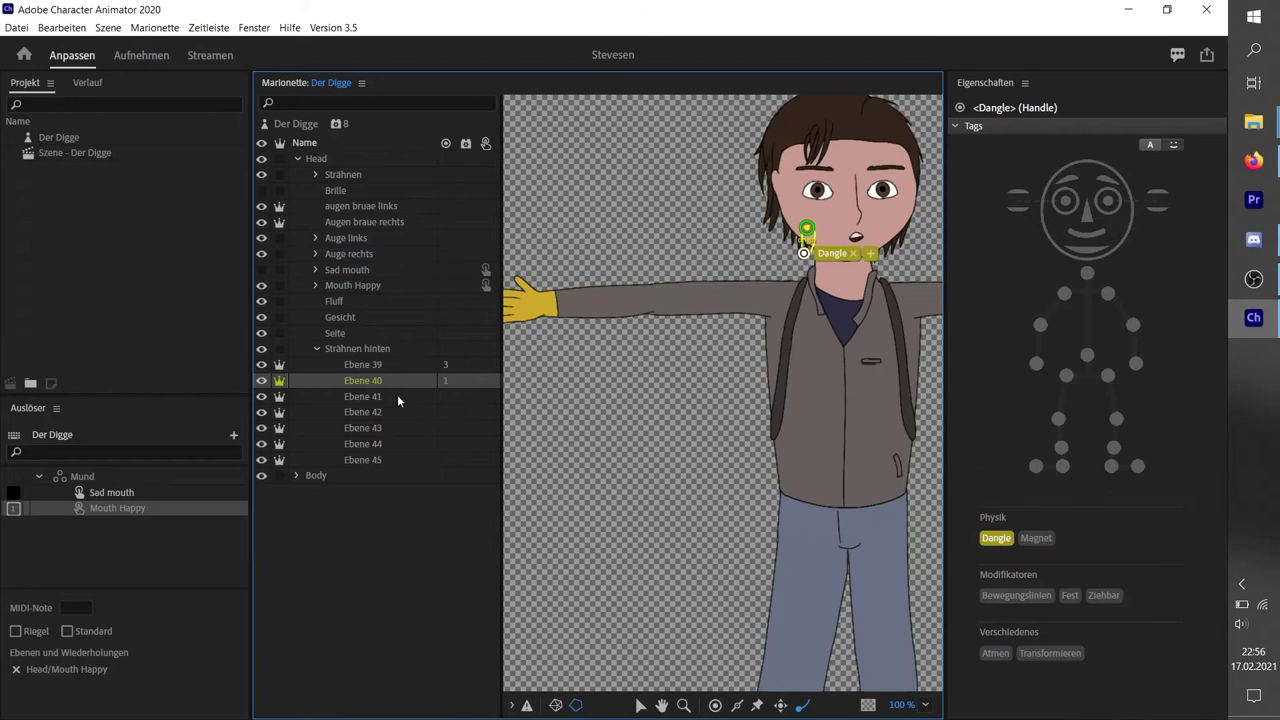
click(396, 390)
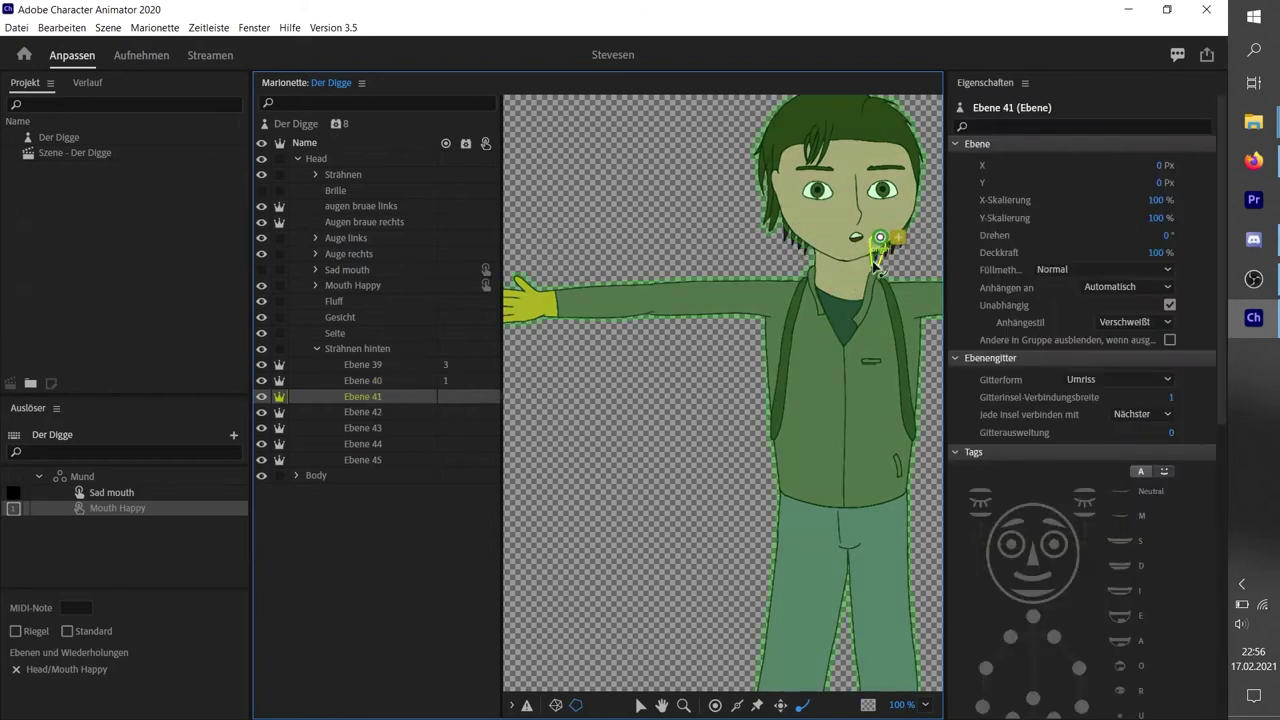
click(876, 262)
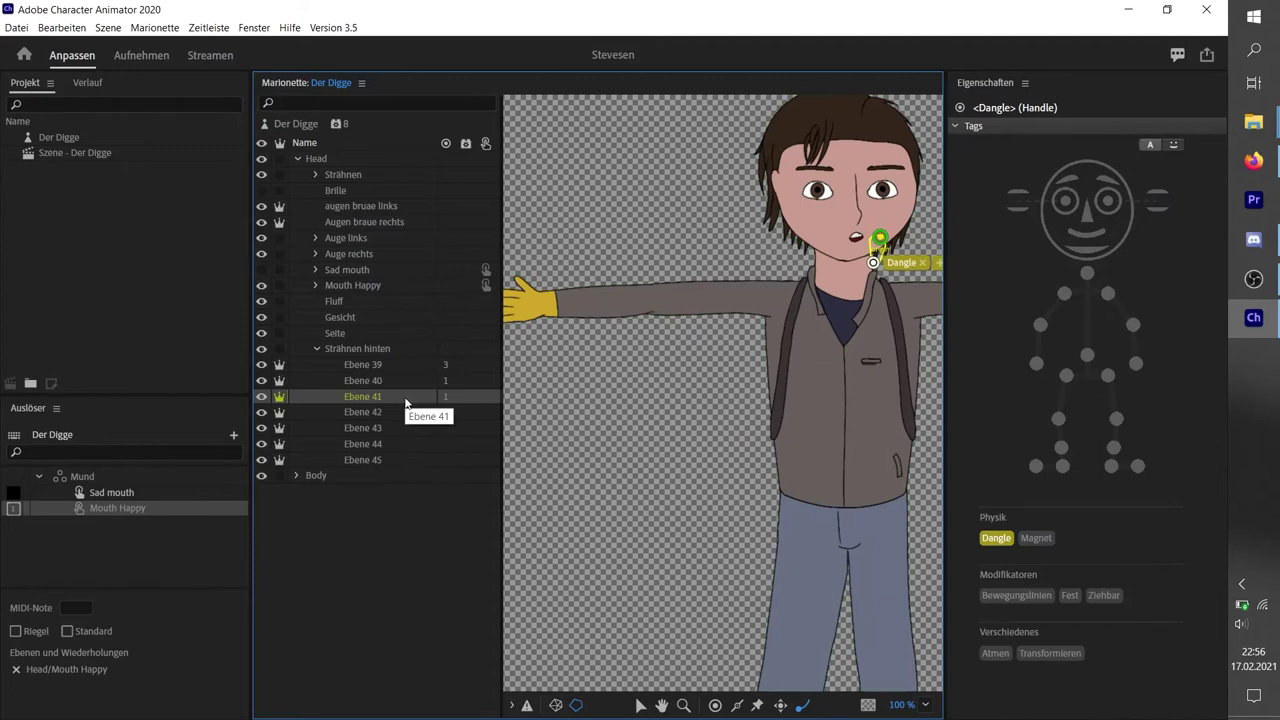
click(382, 412)
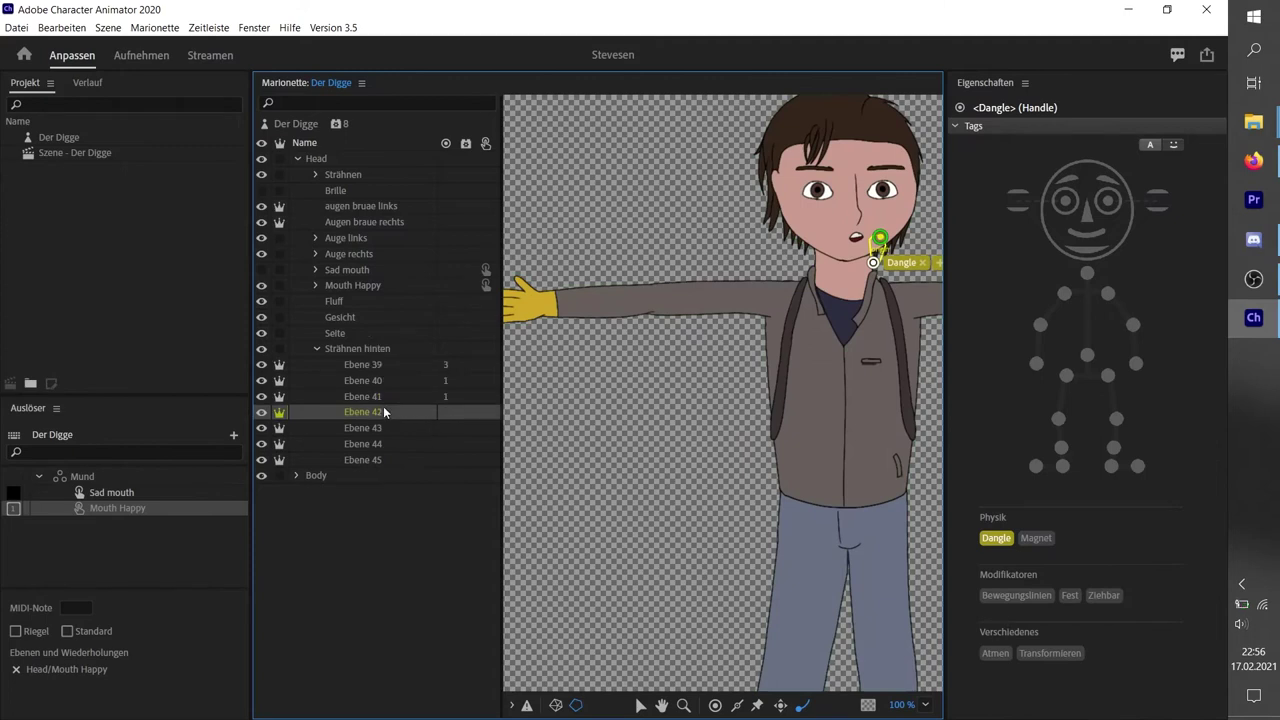
click(889, 237)
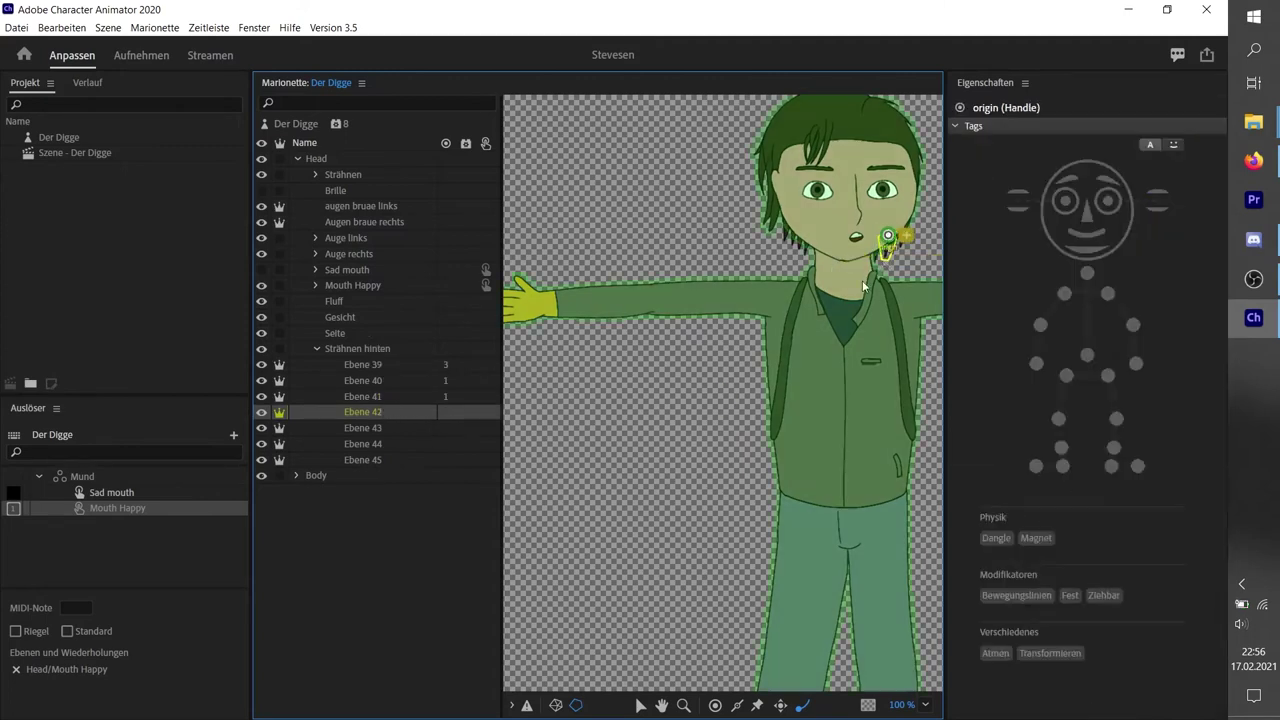
click(887, 258)
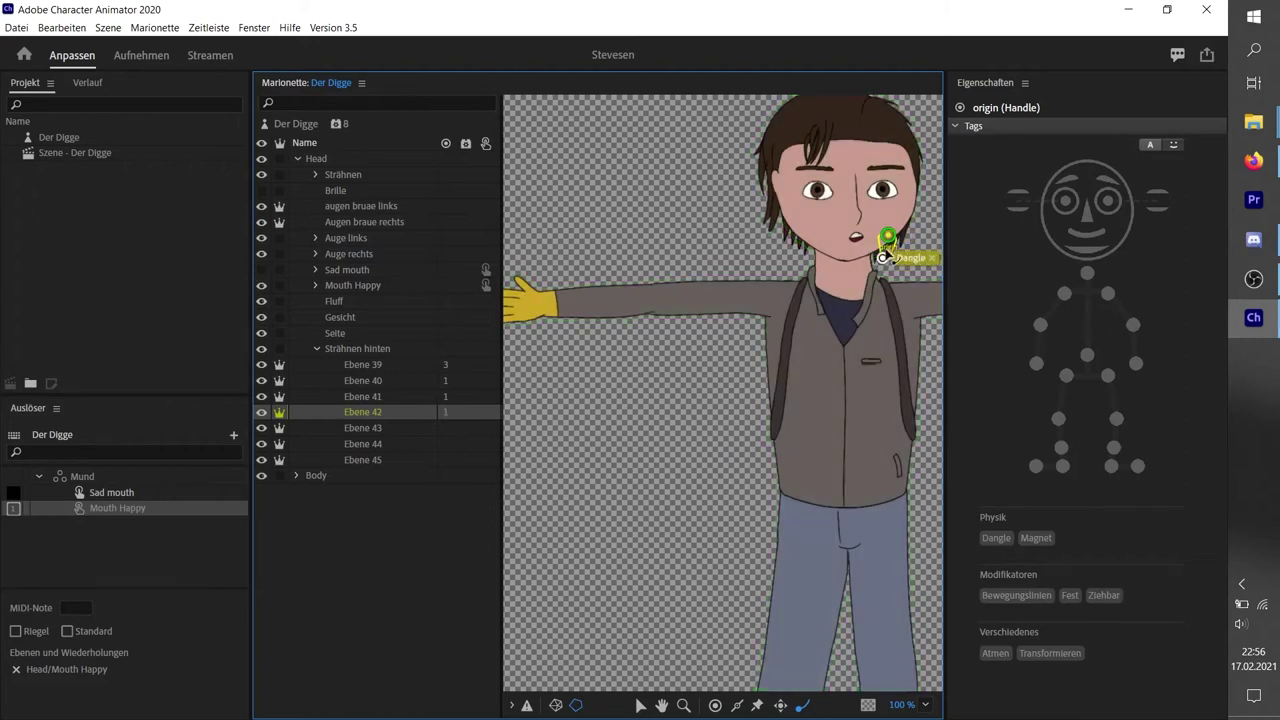
- Add Dangle handles to hair strands Ebene 43, 44 and 45
click(413, 428)
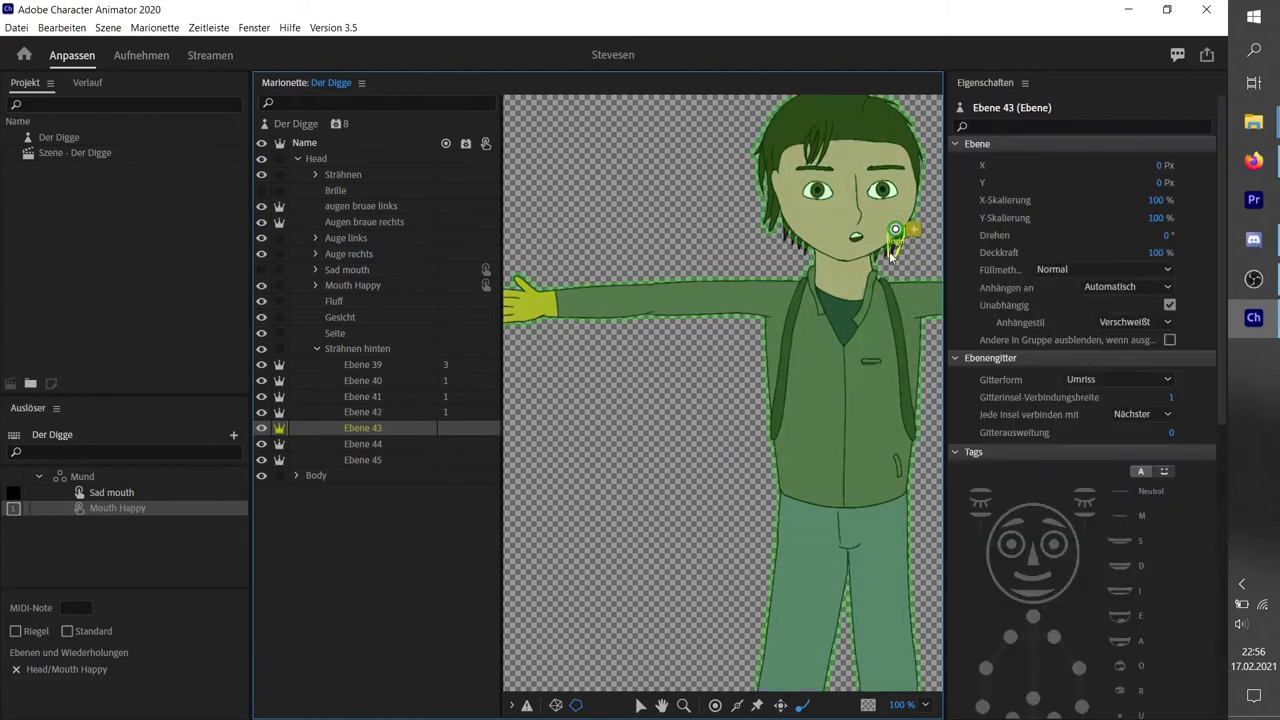
click(892, 253)
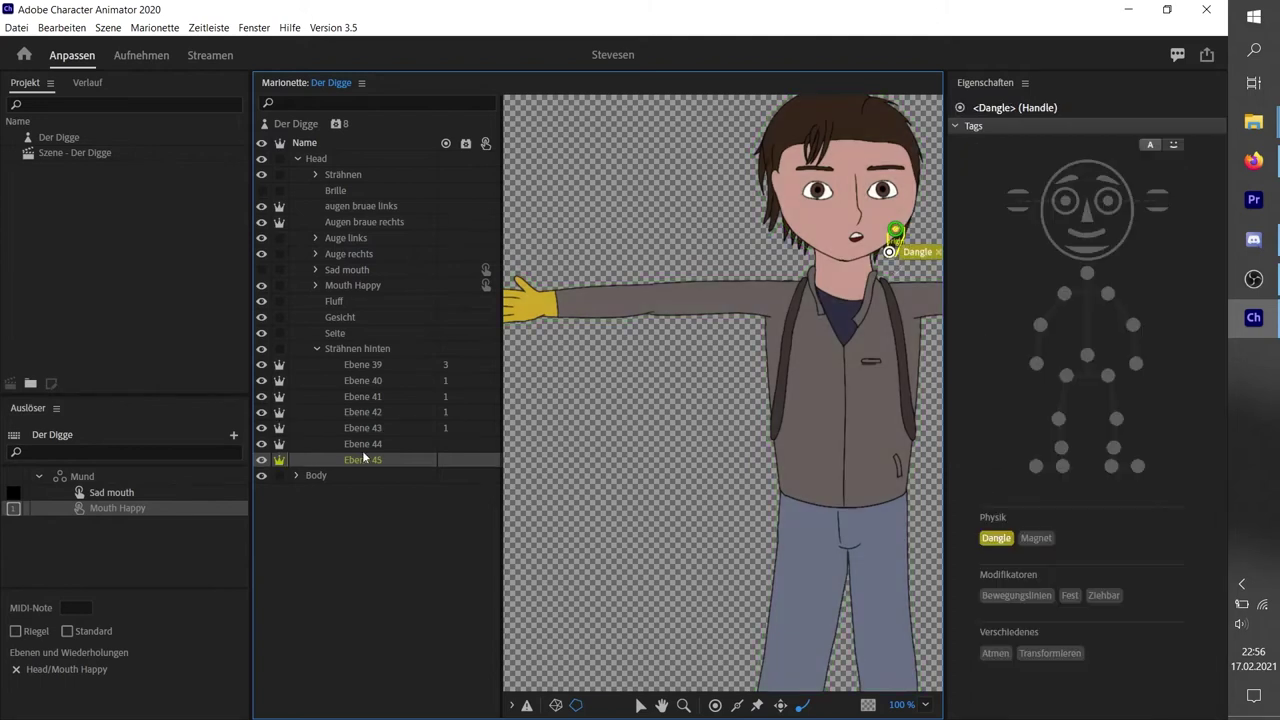
click(364, 446)
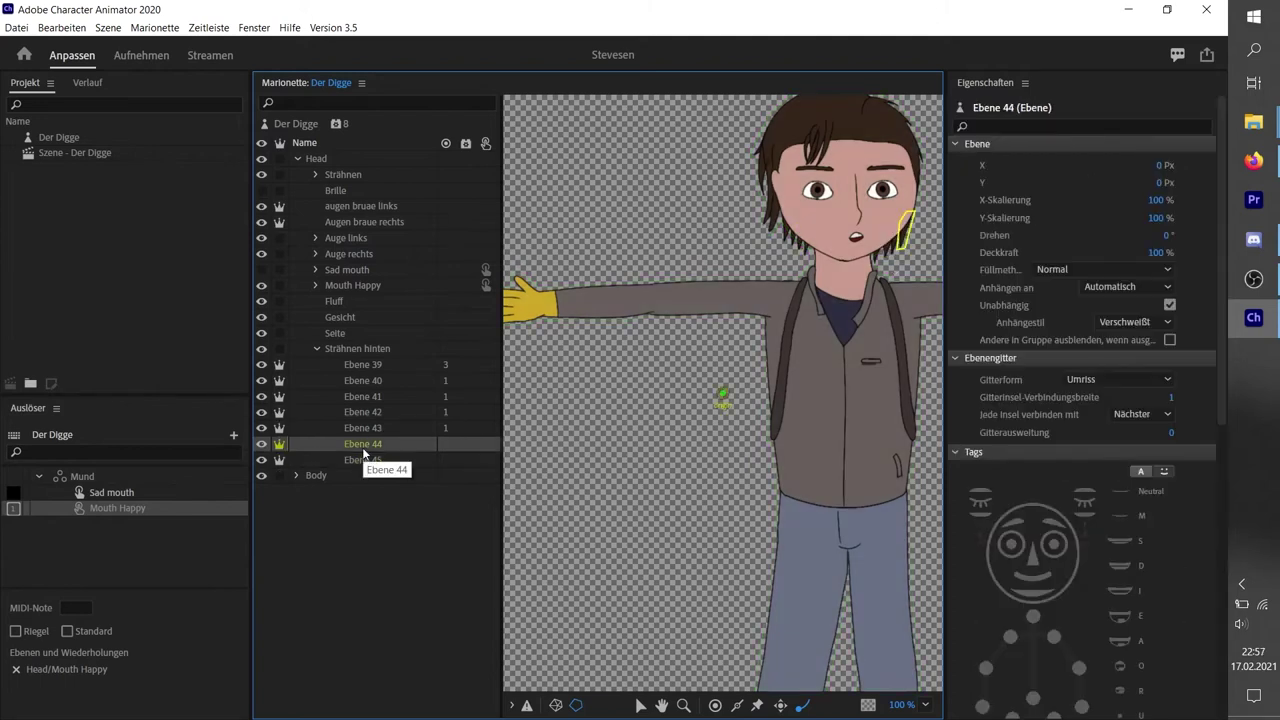
click(903, 242)
click(380, 460)
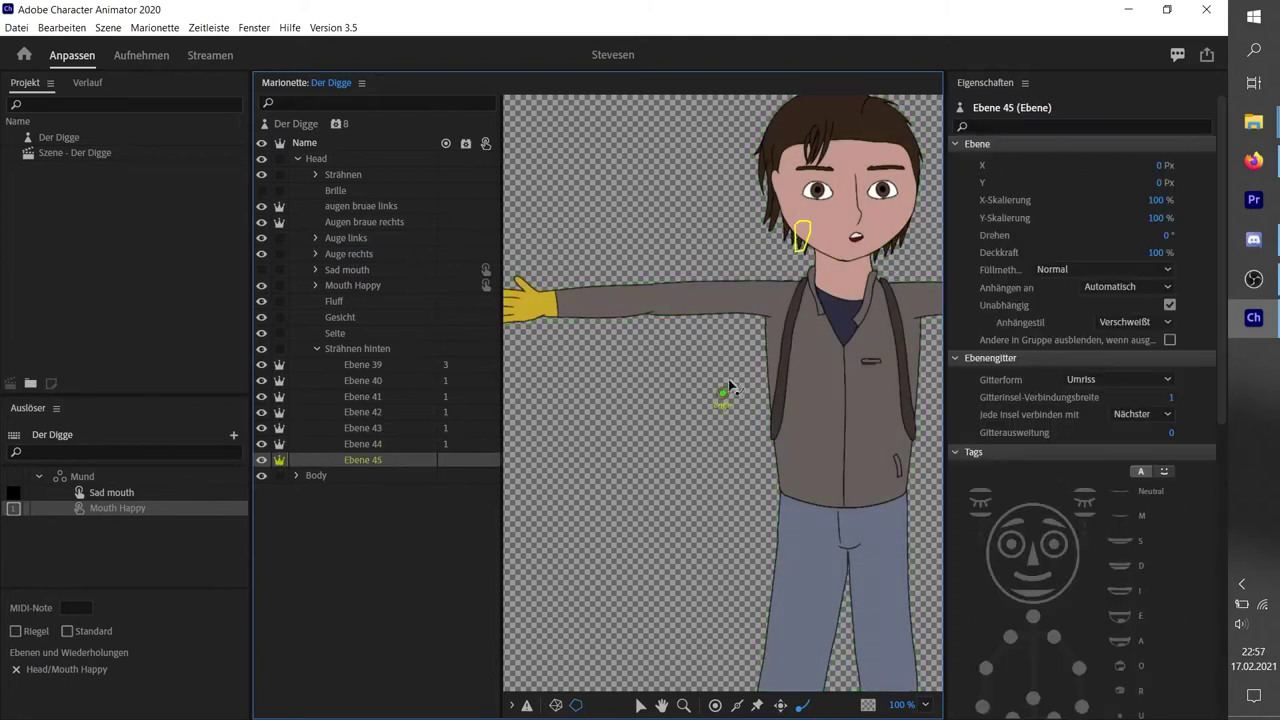
click(801, 249)
- Turn the Brille glasses layer into a trigger
click(360, 320)
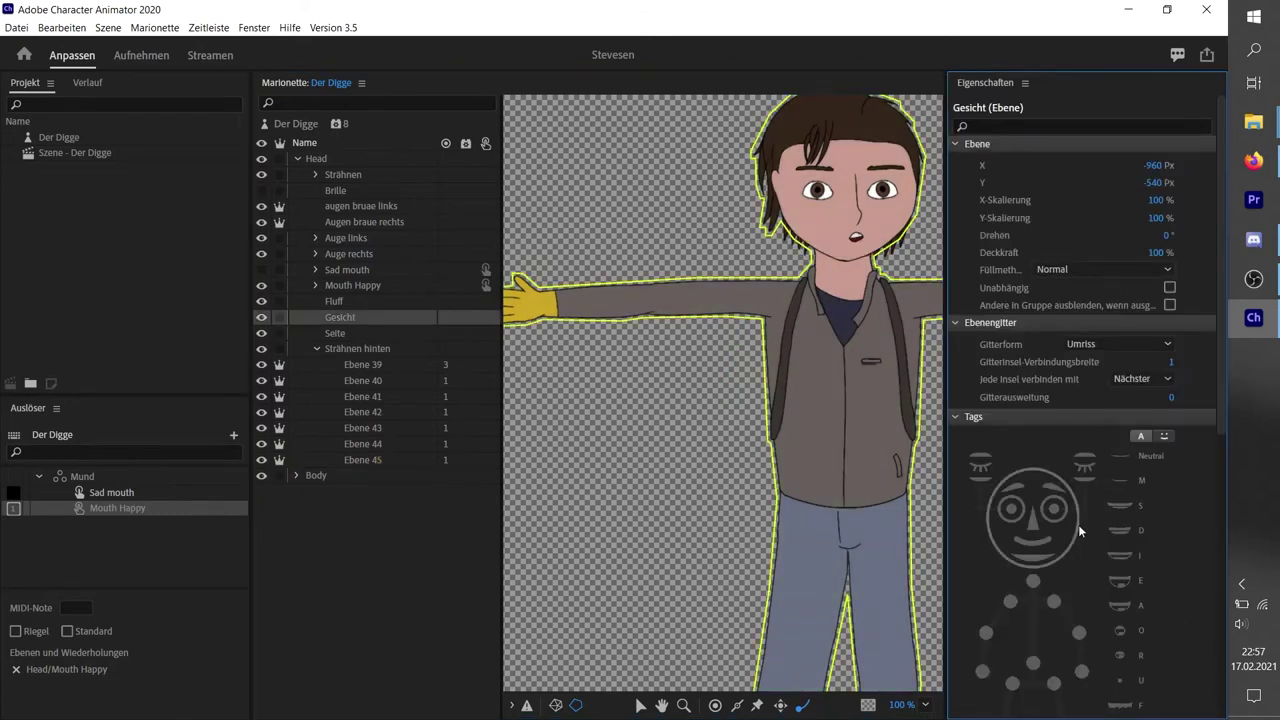
click(316, 158)
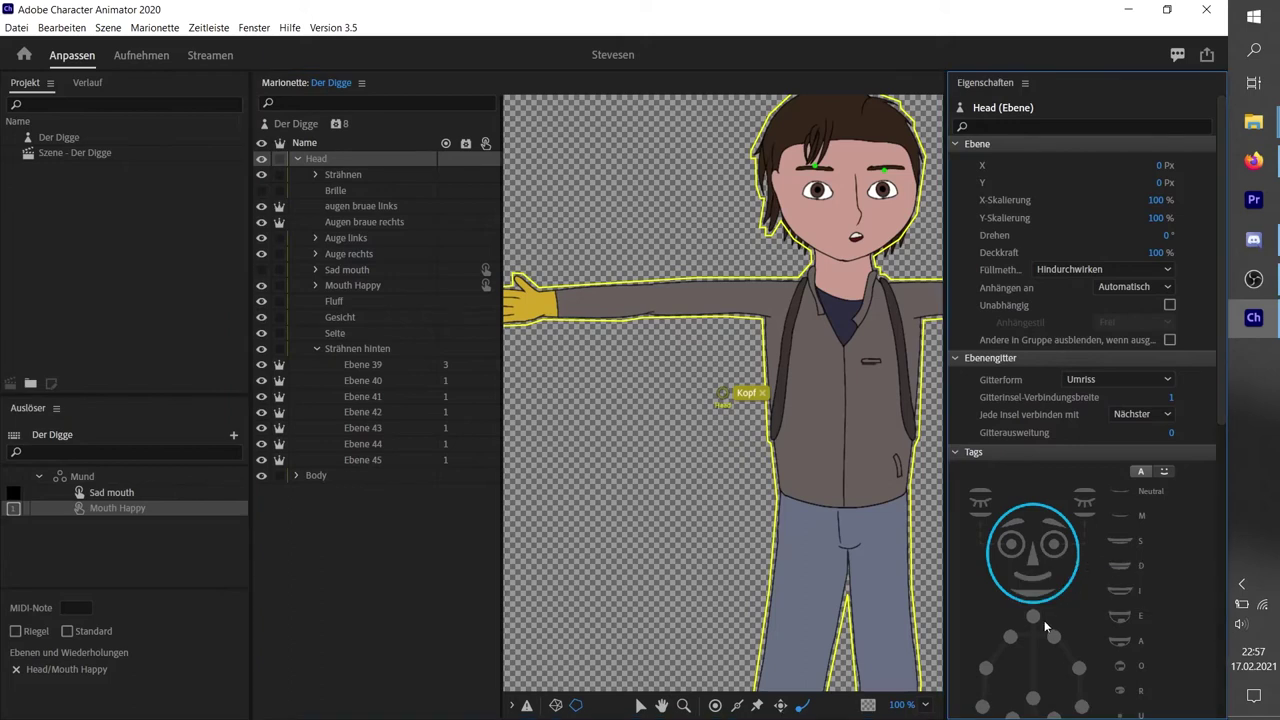
click(722, 400)
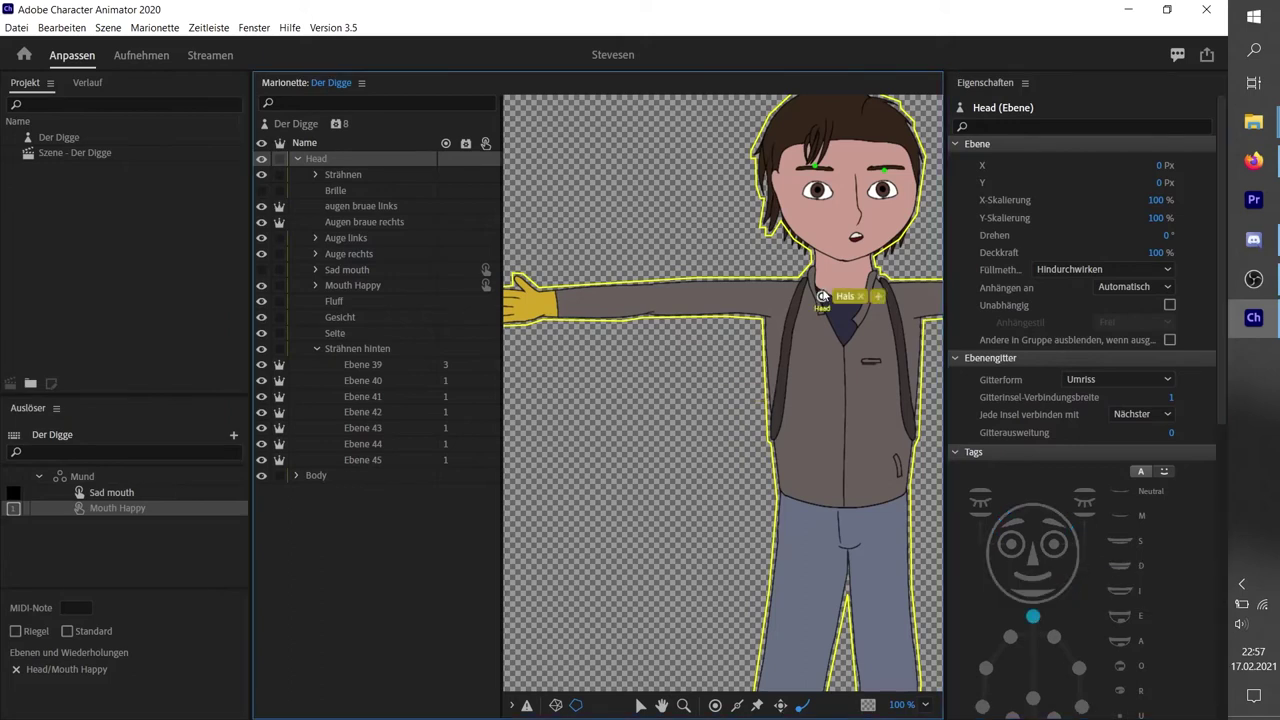
key(Escape)
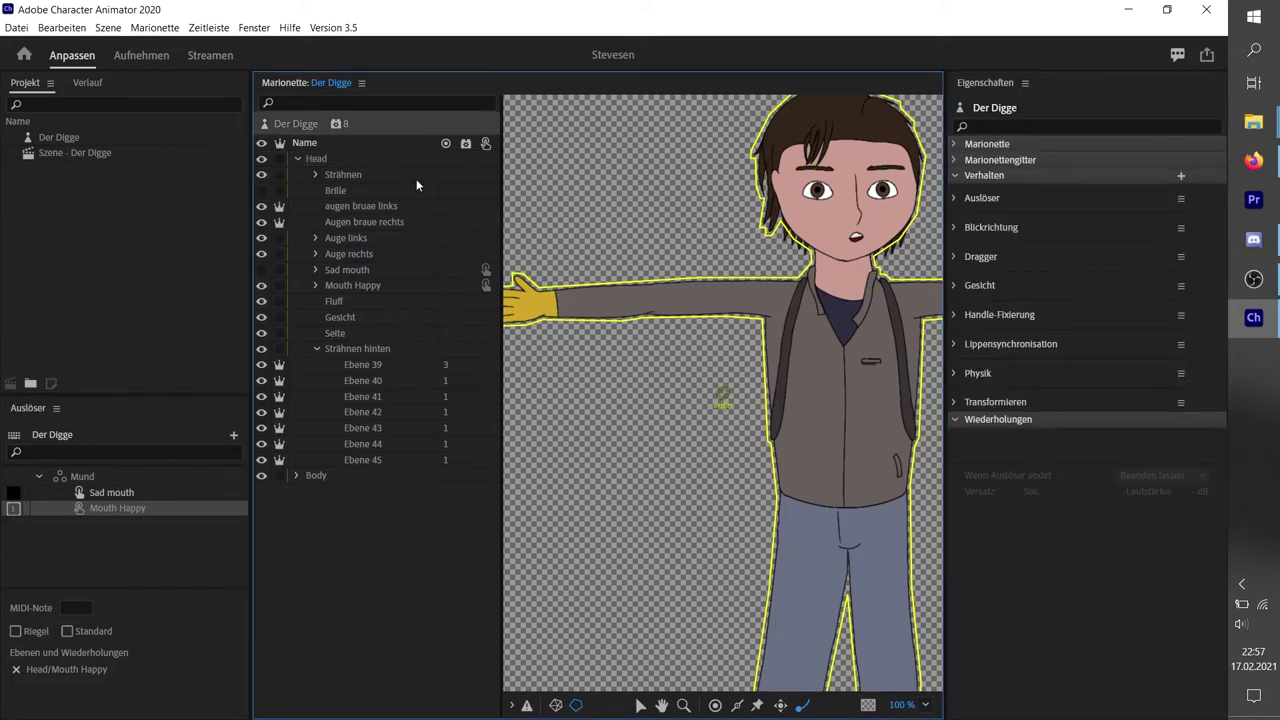
drag(349, 191, 37, 545)
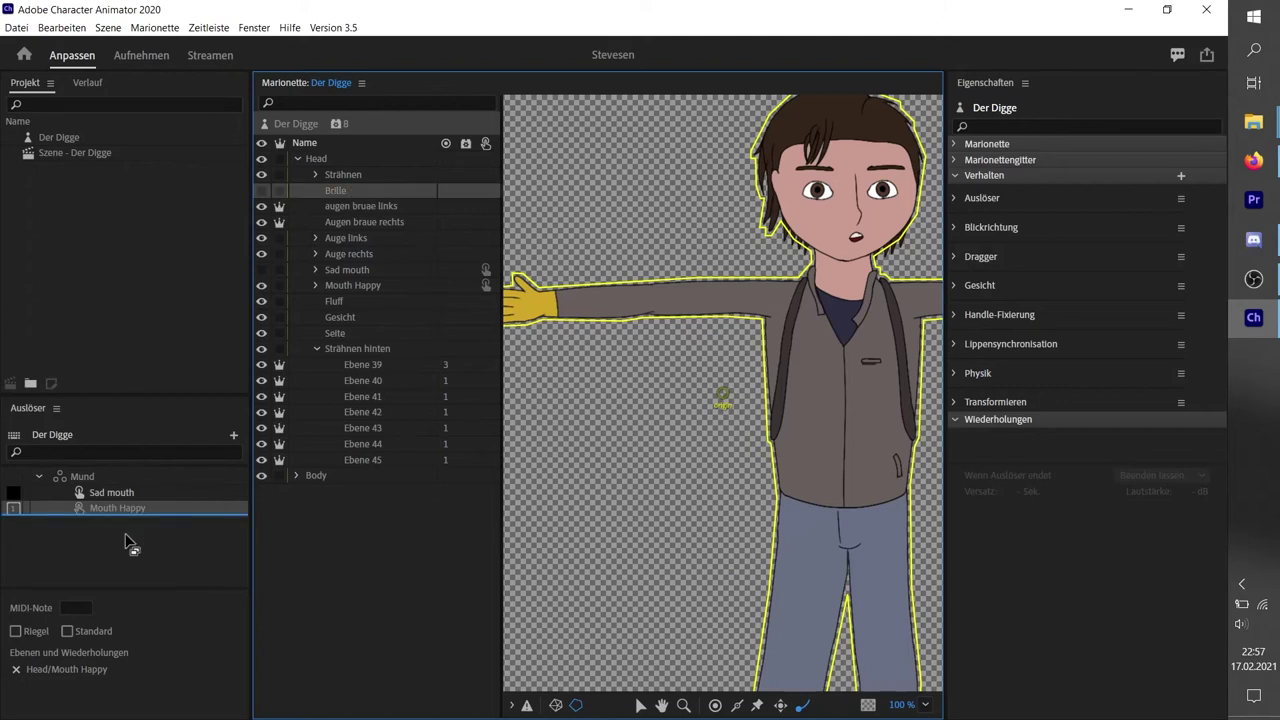
- Make the Brille trigger a toggle and set Arm rechts to move independently
click(40, 633)
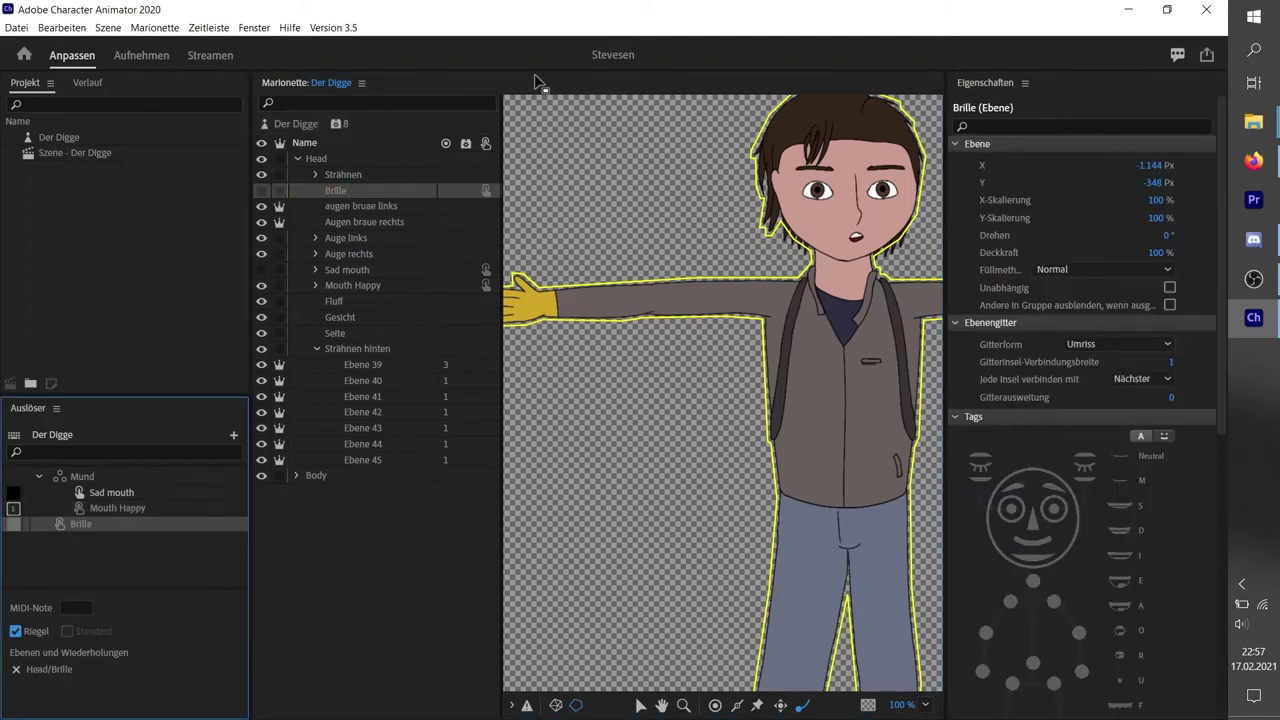
click(297, 158)
click(297, 174)
click(357, 207)
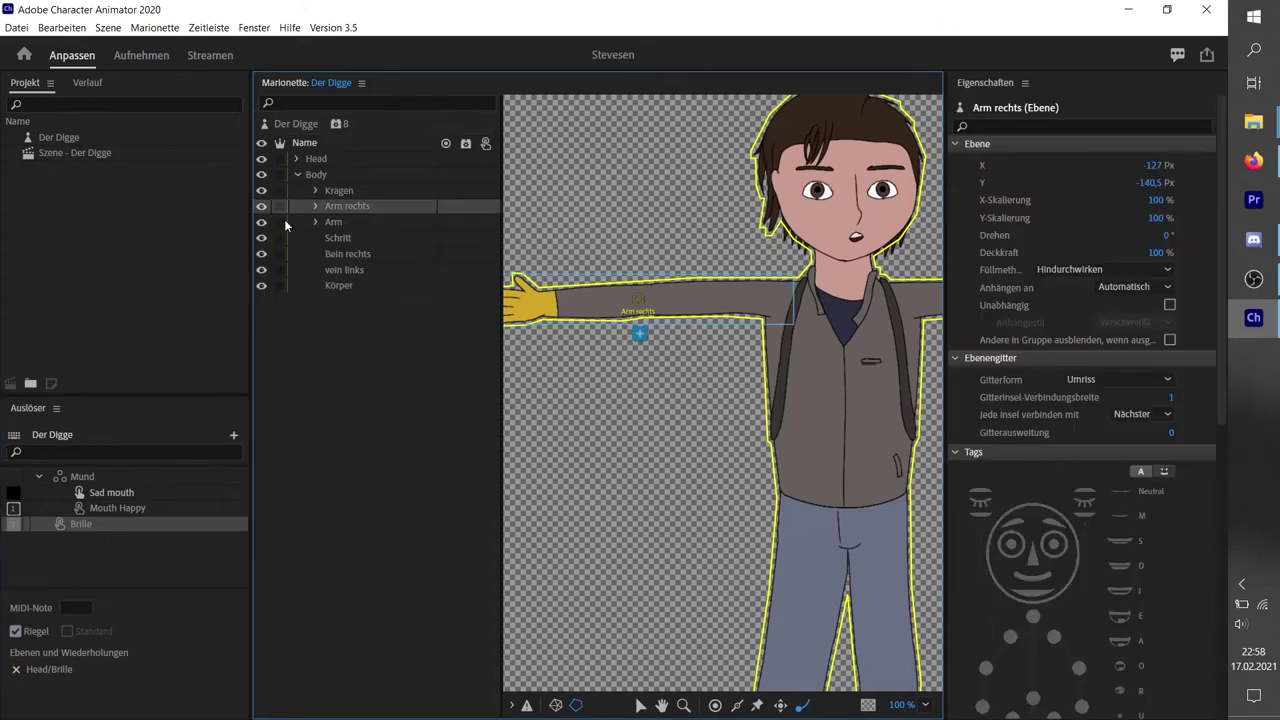
click(279, 206)
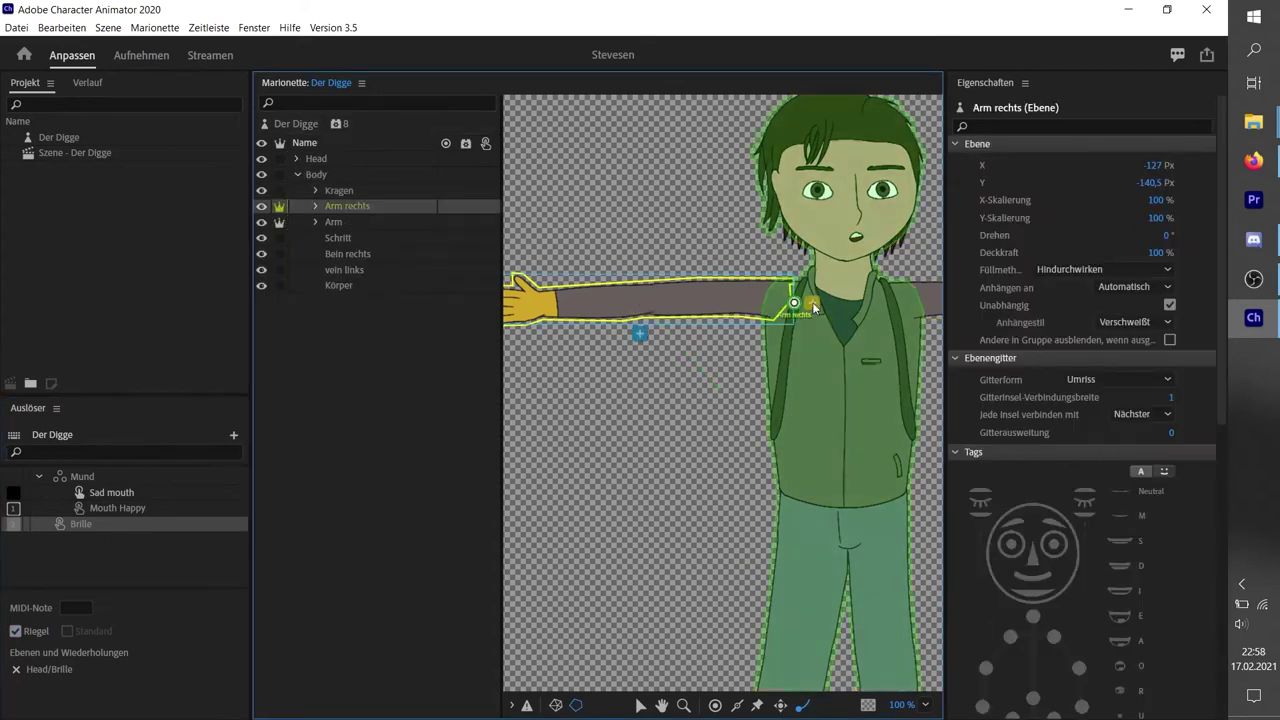
- Tag the arm origin Rechte Schulter and add elbow and draggable Rechtes Handgelenk handles, four total
click(1012, 636)
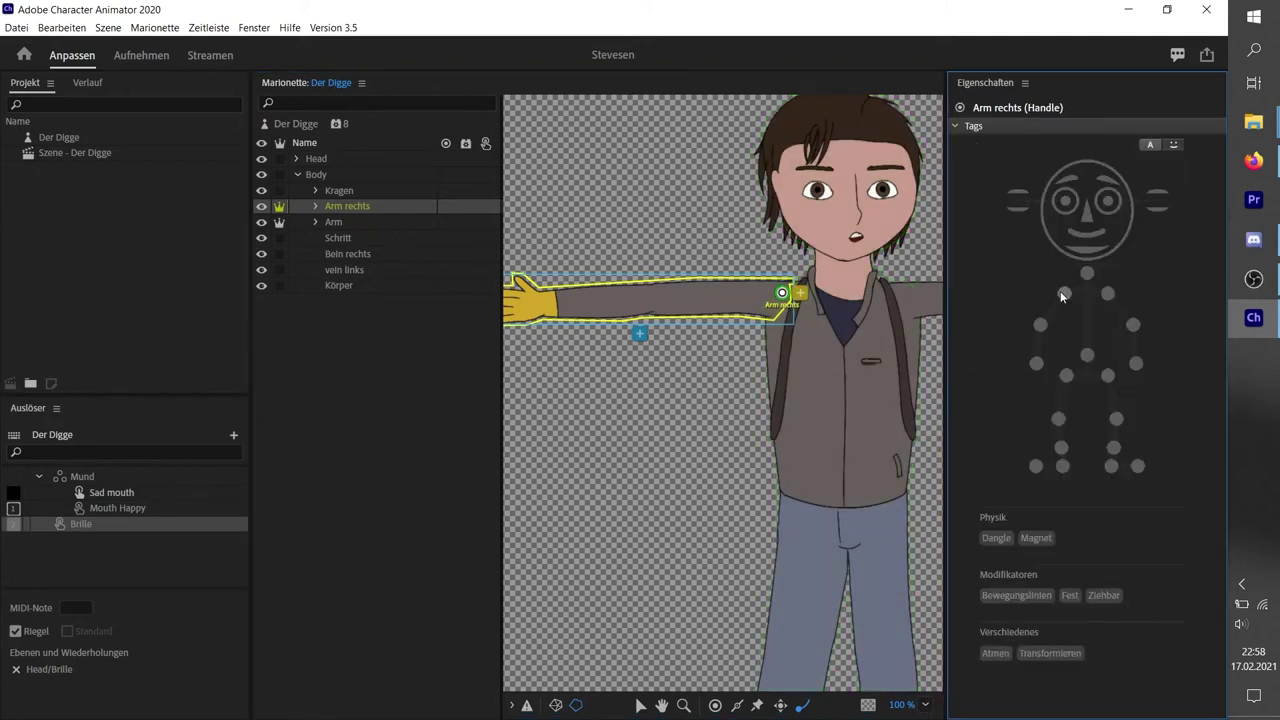
click(663, 302)
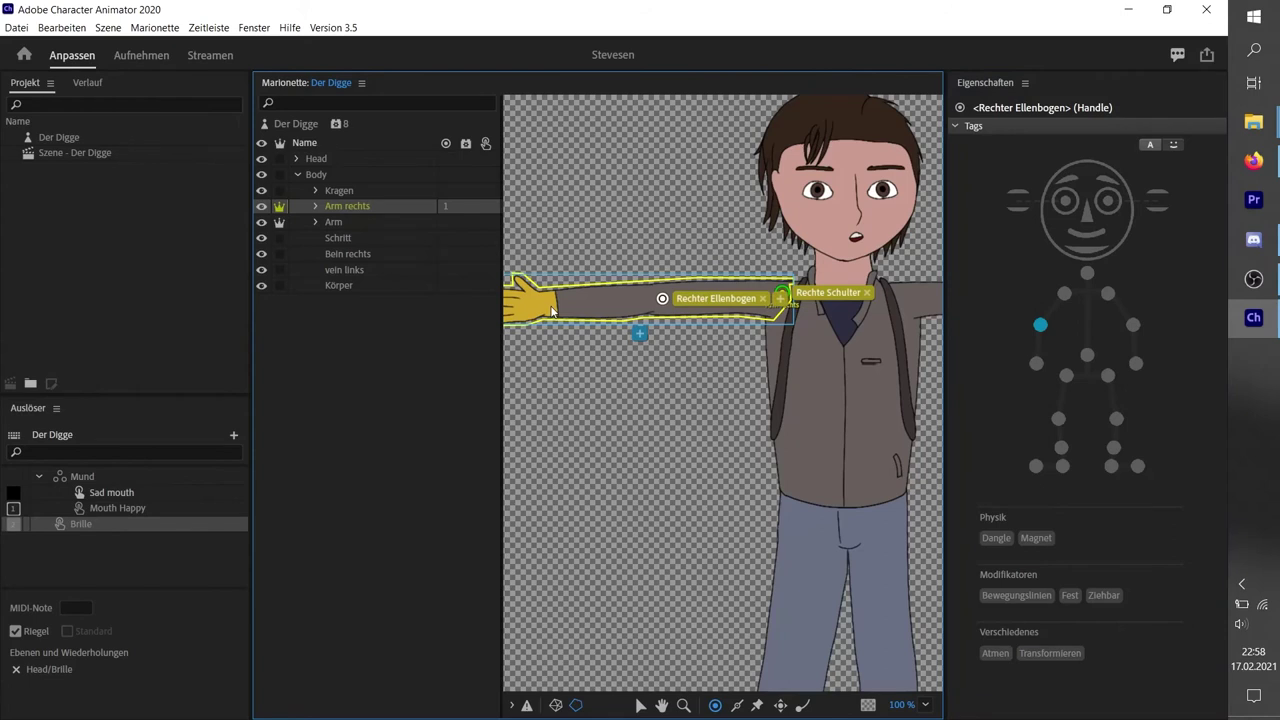
click(545, 305)
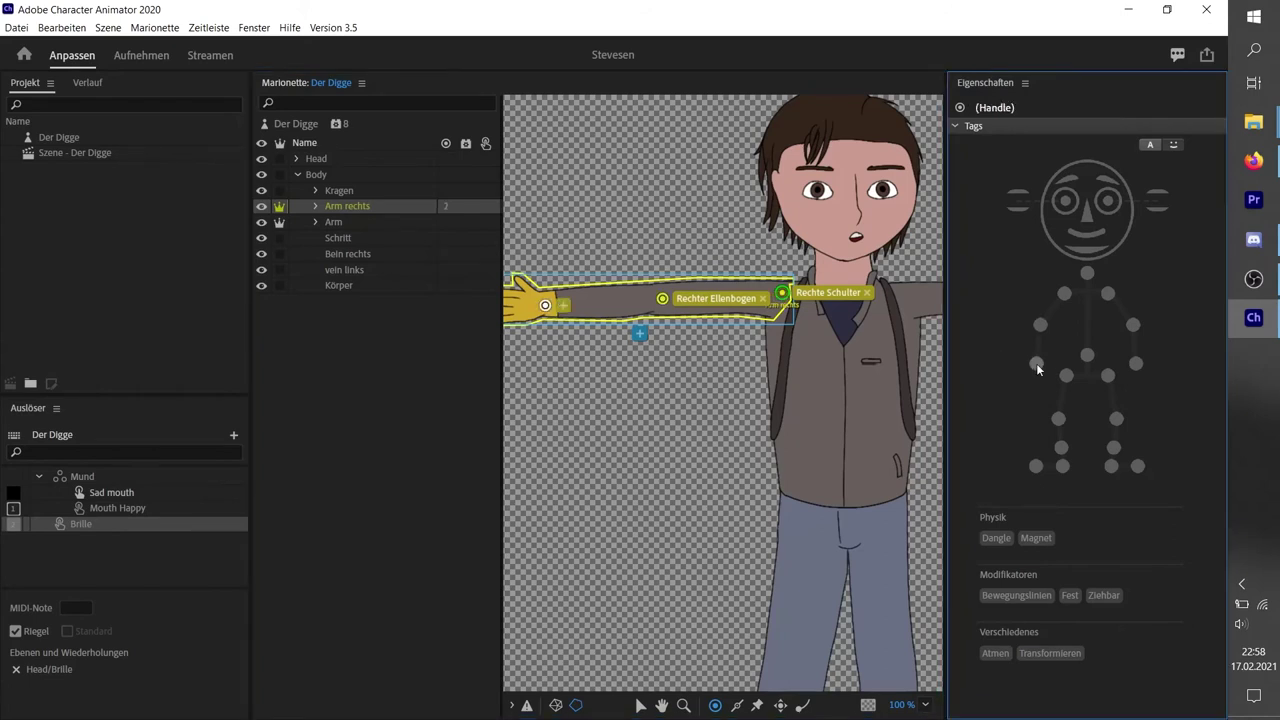
click(1104, 595)
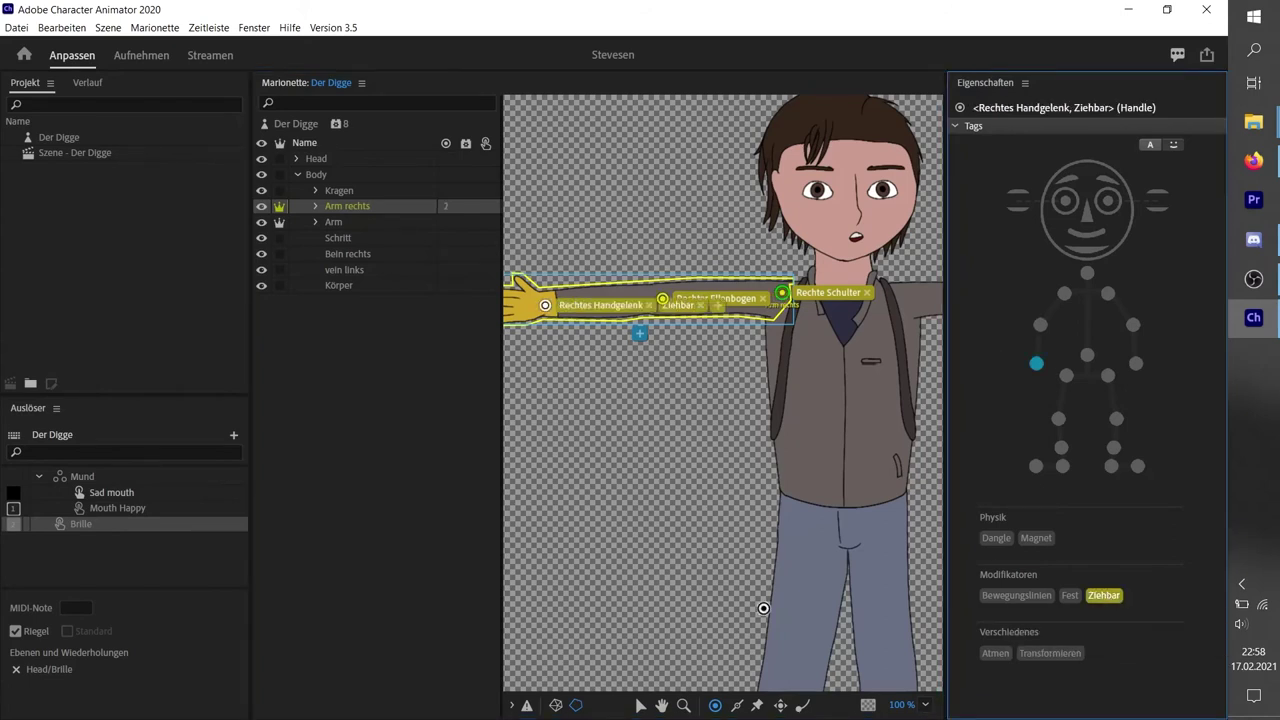
click(724, 296)
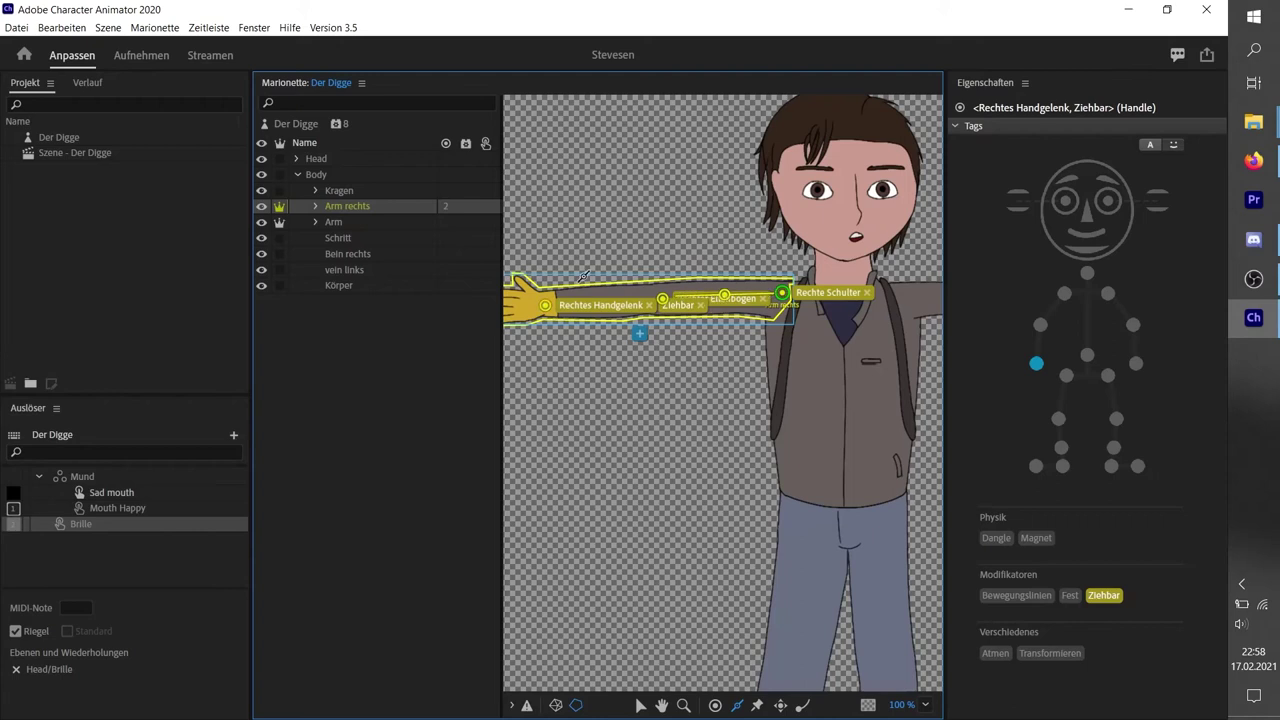
click(605, 305)
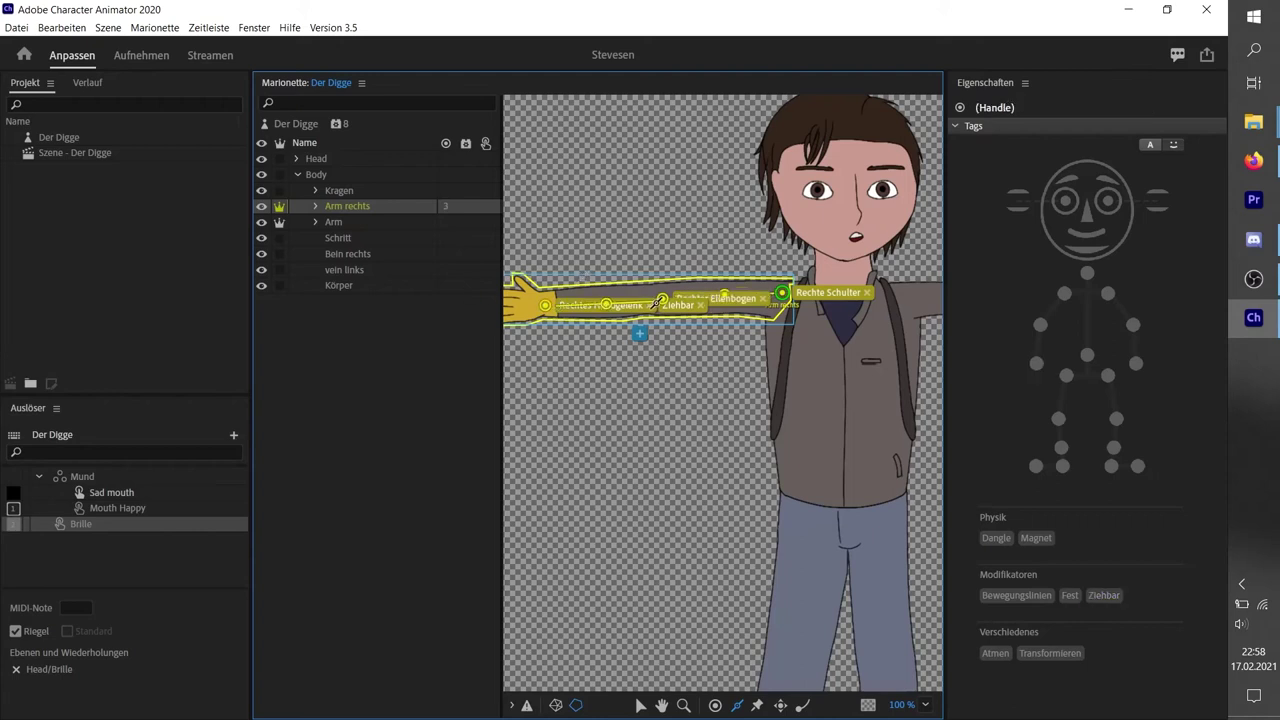
click(605, 304)
click(374, 221)
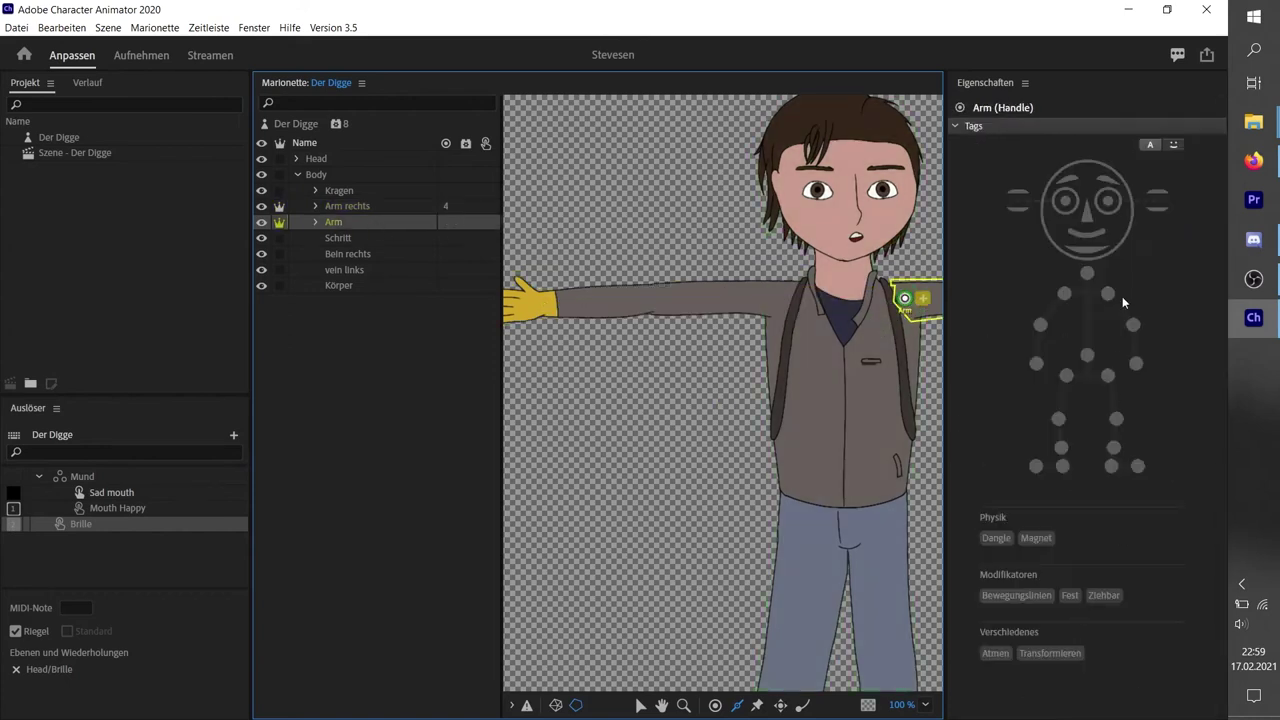
- Bring the left arm into view and add a handle midway along it
click(666, 710)
drag(632, 486, 477, 520)
key(v)
click(715, 705)
click(683, 322)
- Tag handles Linker Ellbogen and draggable Linkes Handgelenk, and add an upper-arm stick
click(1137, 338)
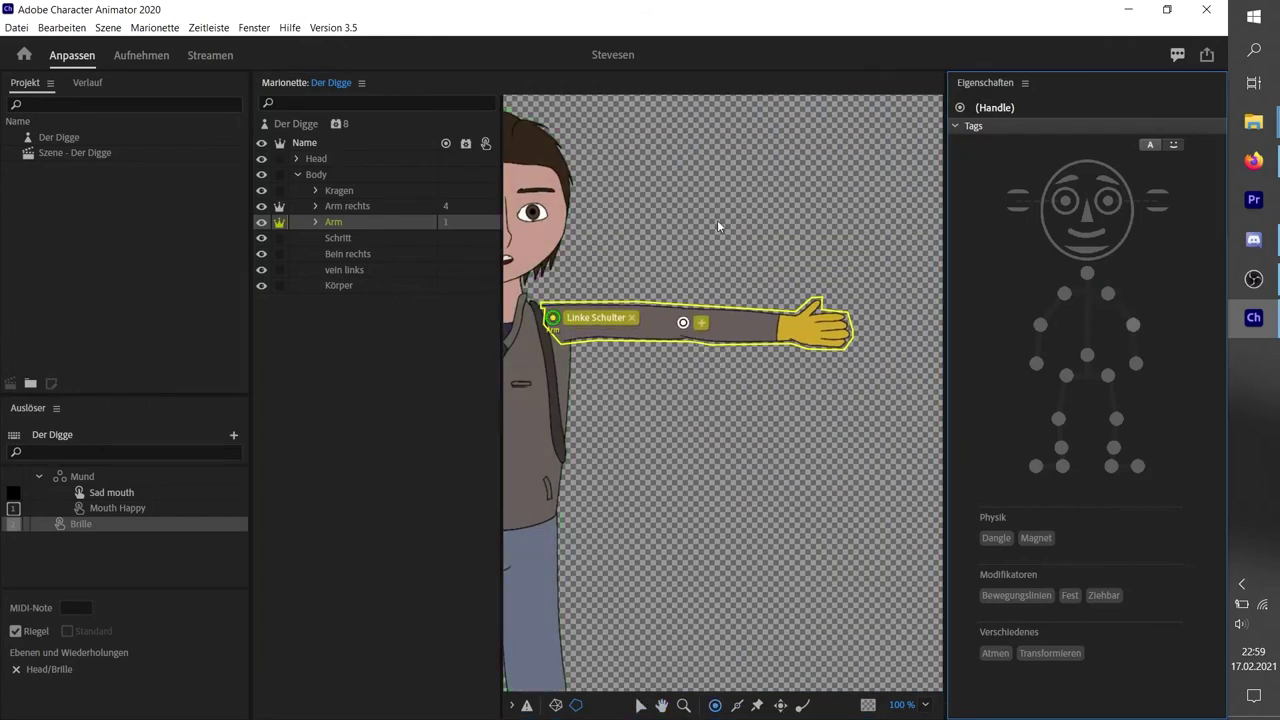
click(796, 327)
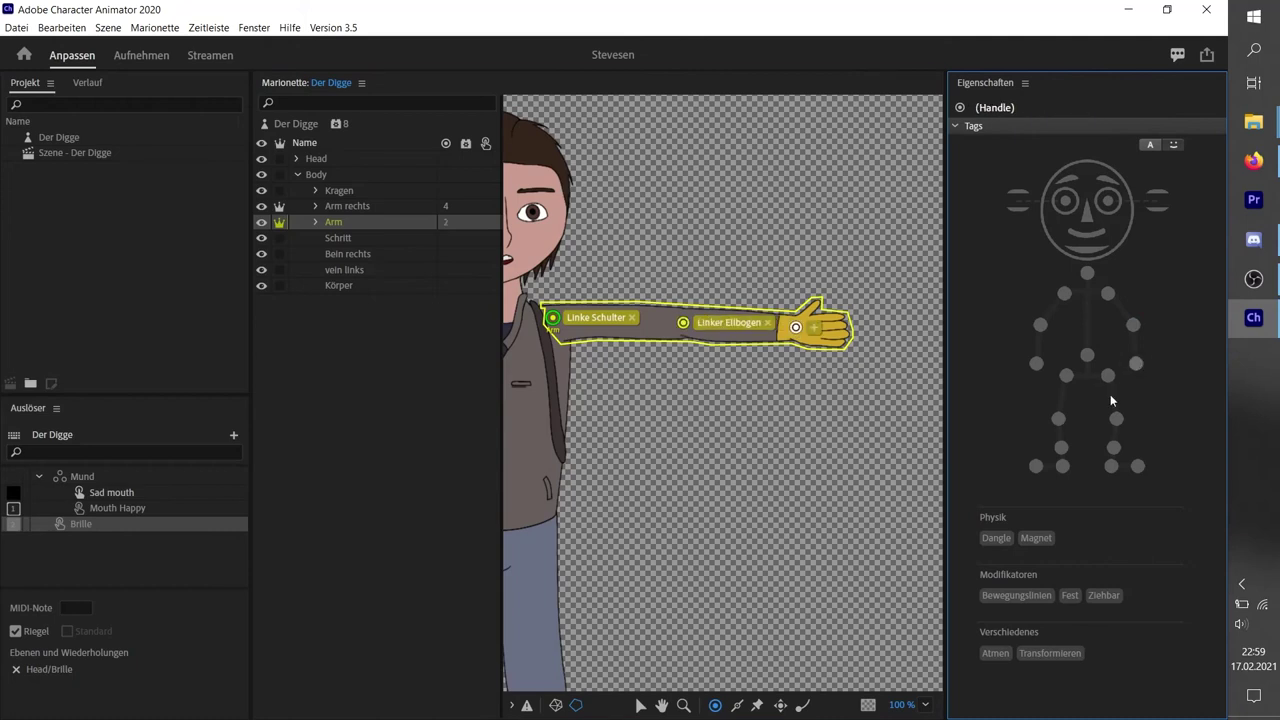
click(1136, 363)
click(1104, 595)
key(s)
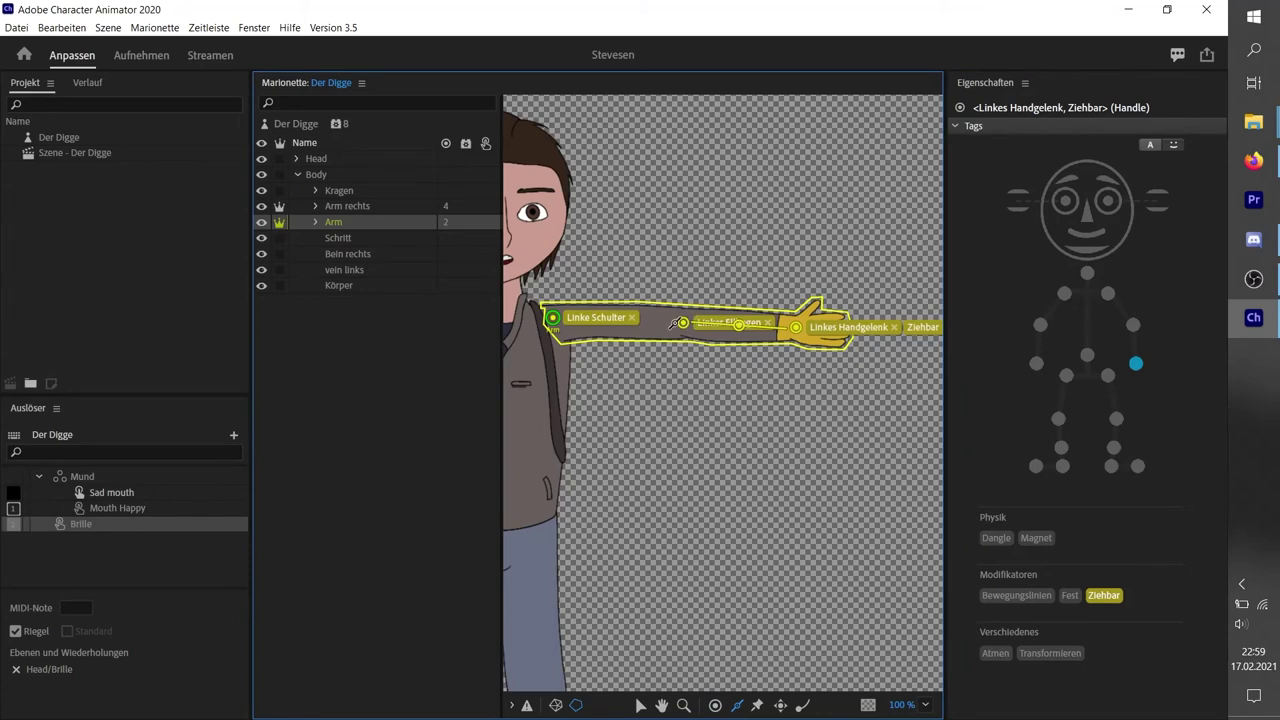
click(680, 323)
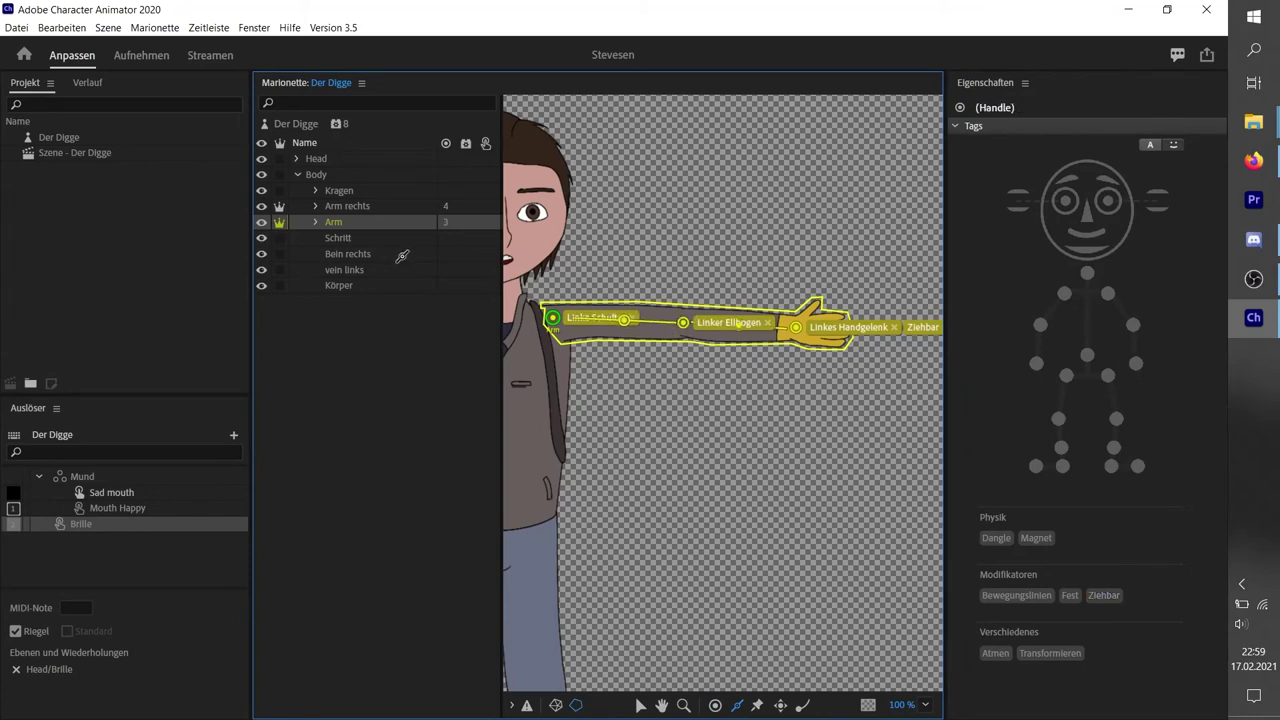
click(290, 257)
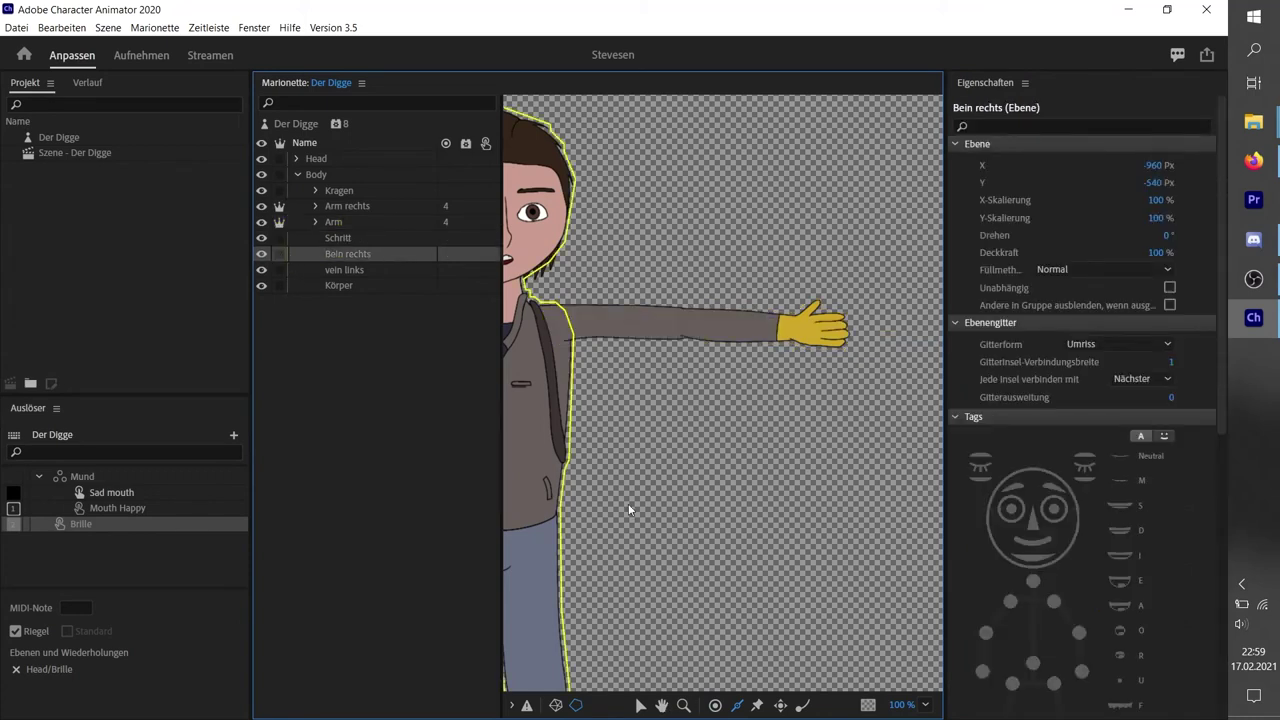
- Move the Bein rechts origin to the hip and tag it Linke Hüfte
key(v)
drag(629, 510, 775, 320)
drag(704, 379, 683, 402)
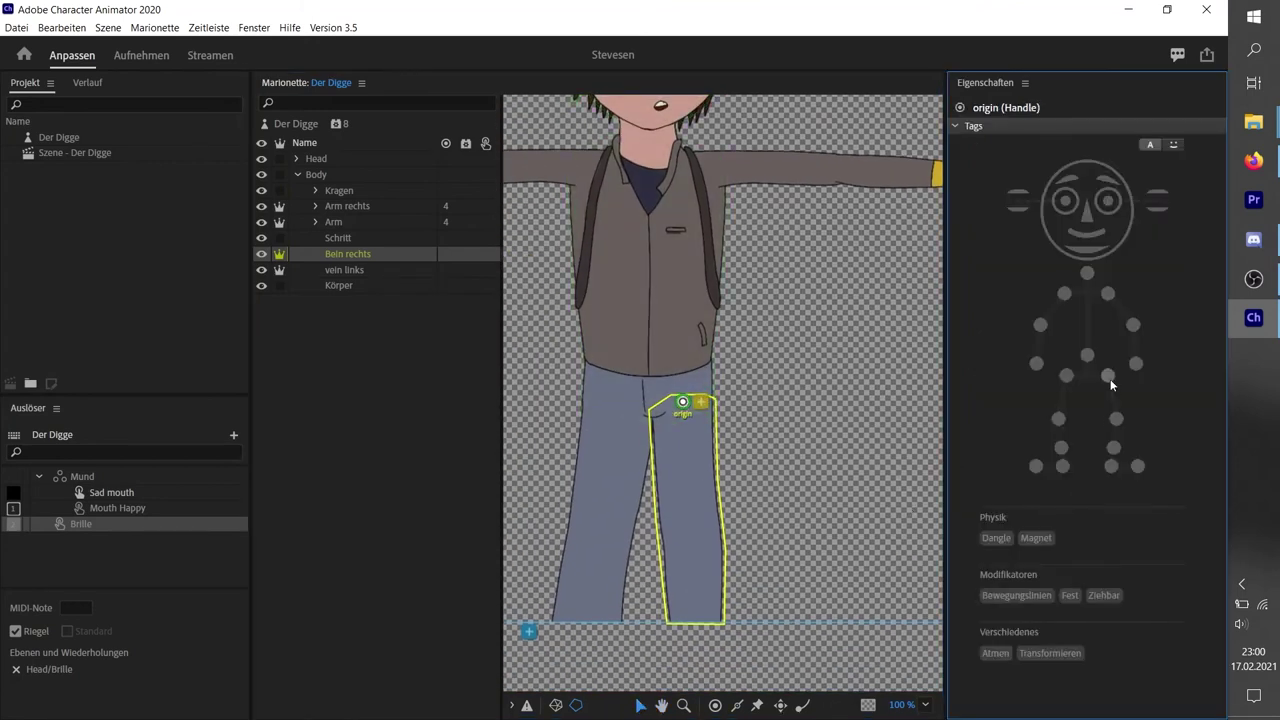
click(1108, 375)
click(715, 705)
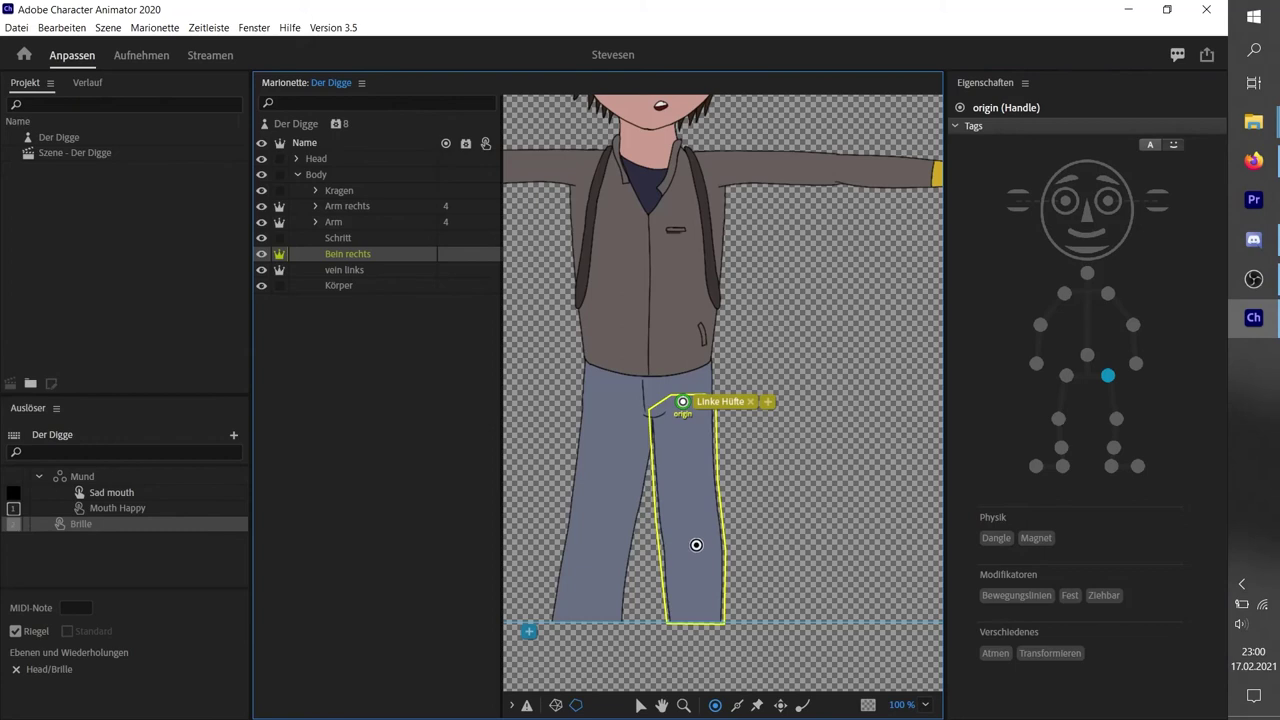
- Add and tag Linkes Knie, Linker Knöchel, Linke Zehe and Linke Ferse handles
click(696, 544)
click(1116, 419)
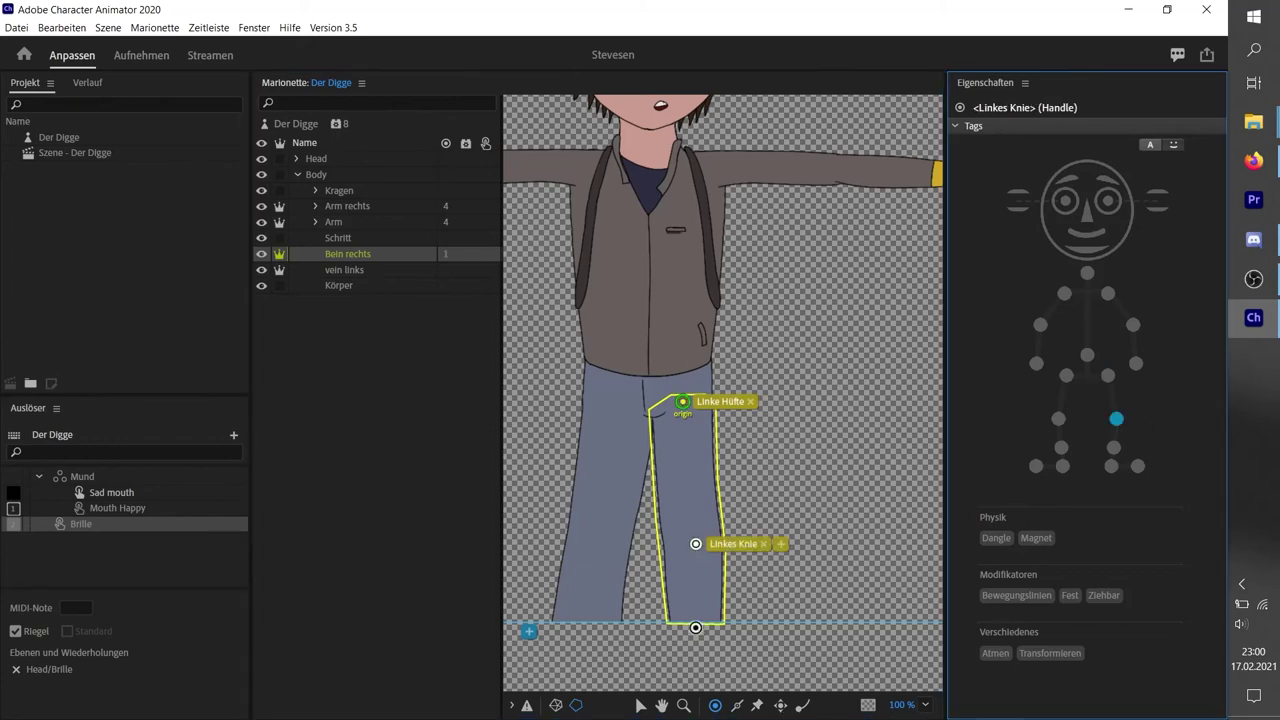
click(695, 627)
click(1113, 447)
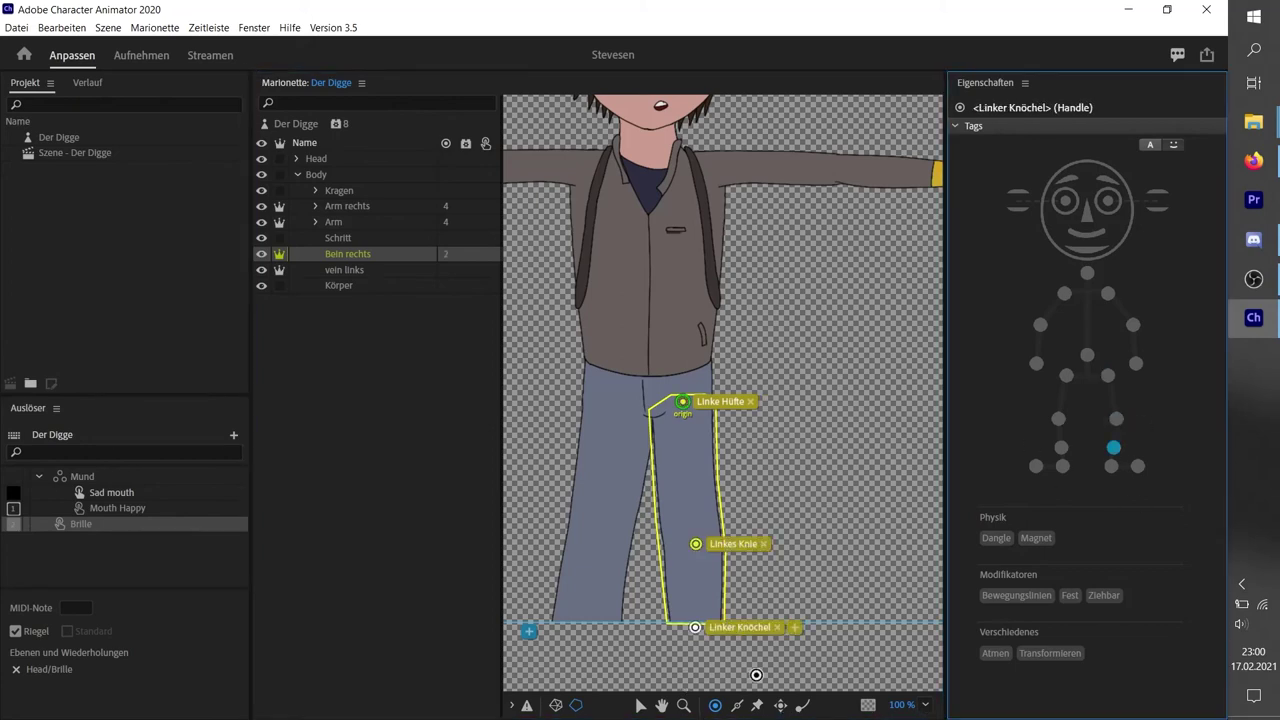
click(756, 674)
click(1137, 465)
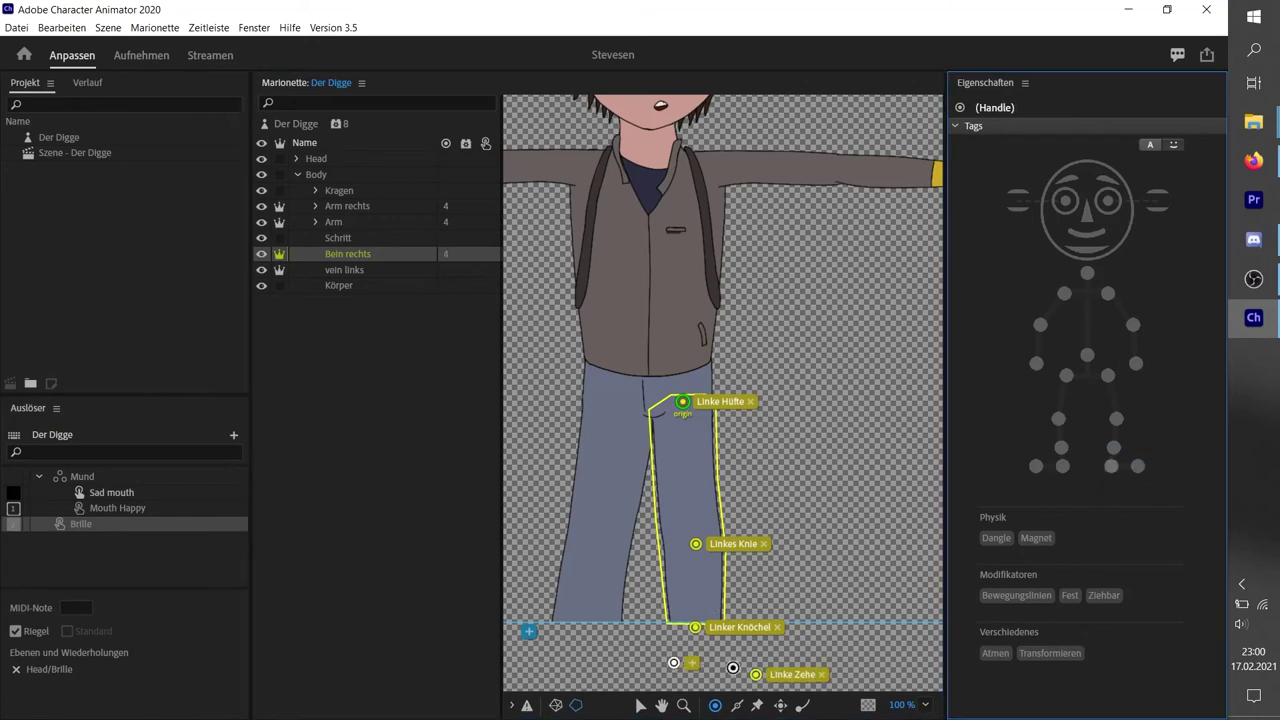
click(676, 665)
- Tag the vein links origin as Rechte Hüfte and add Rechtes Knie, Rechter Knöchel, Rechte Zehe and Rechte Ferse handles
click(356, 268)
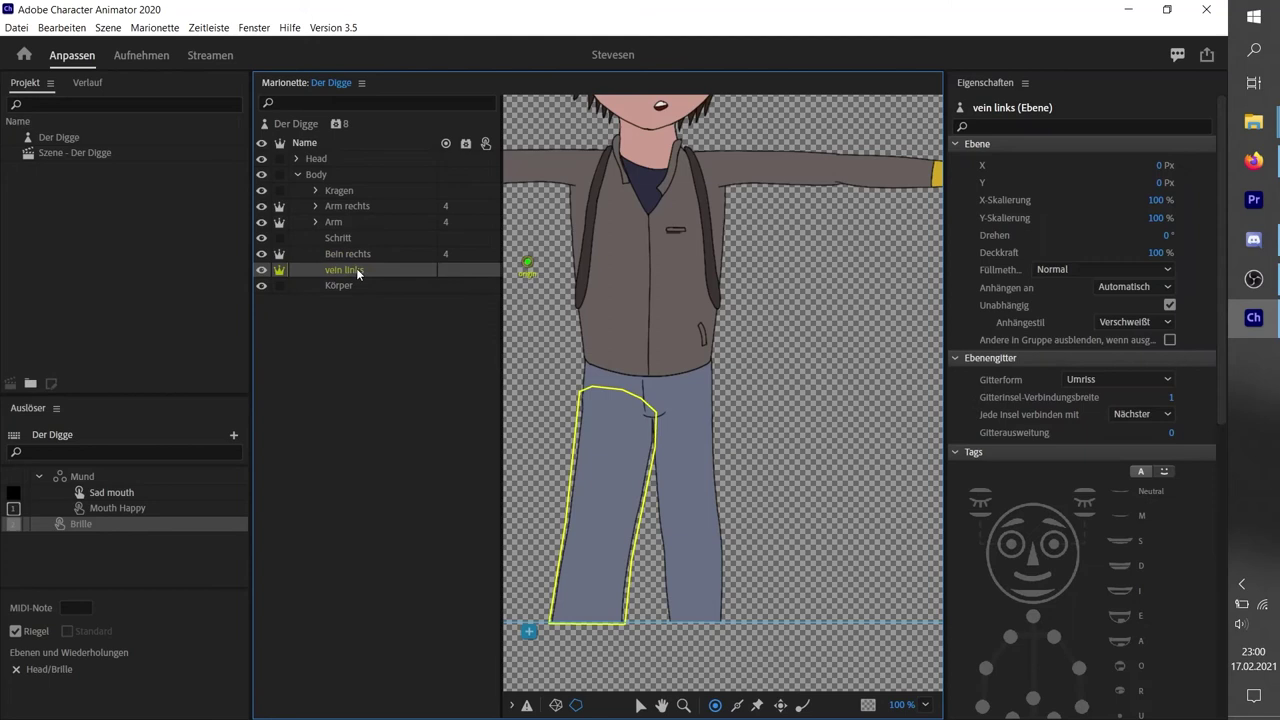
click(617, 395)
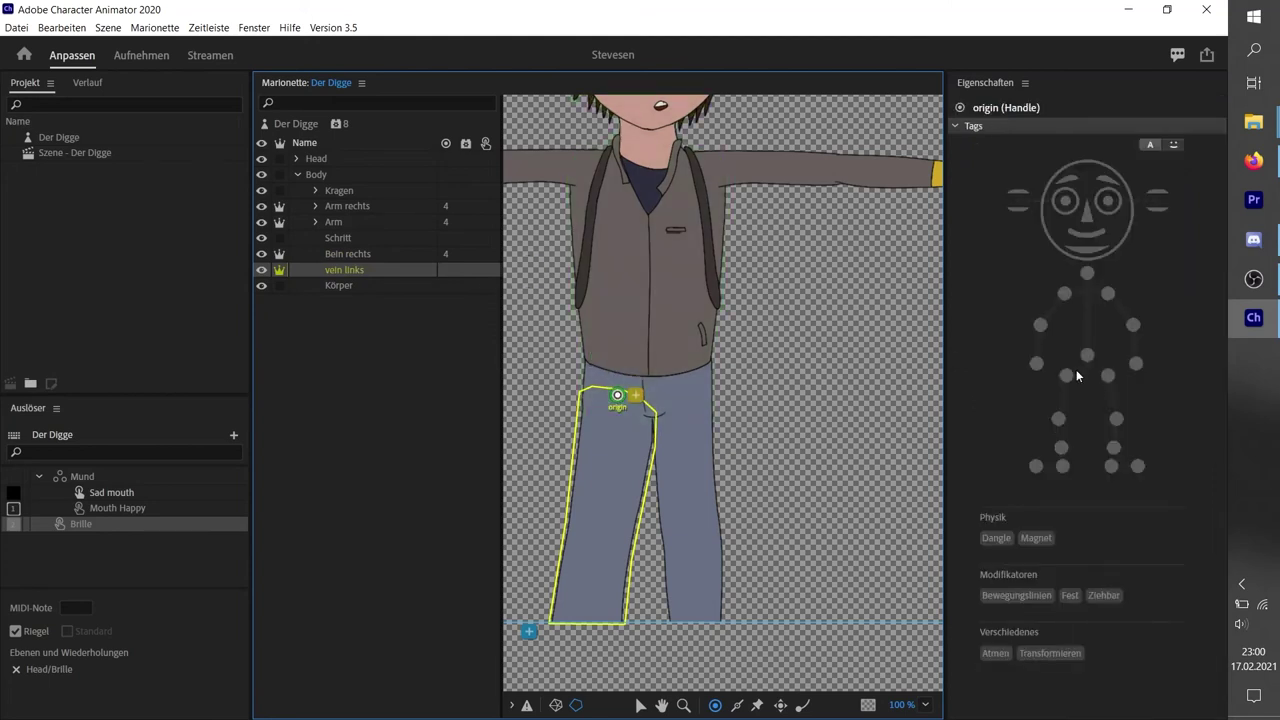
click(1066, 376)
click(597, 516)
click(1058, 418)
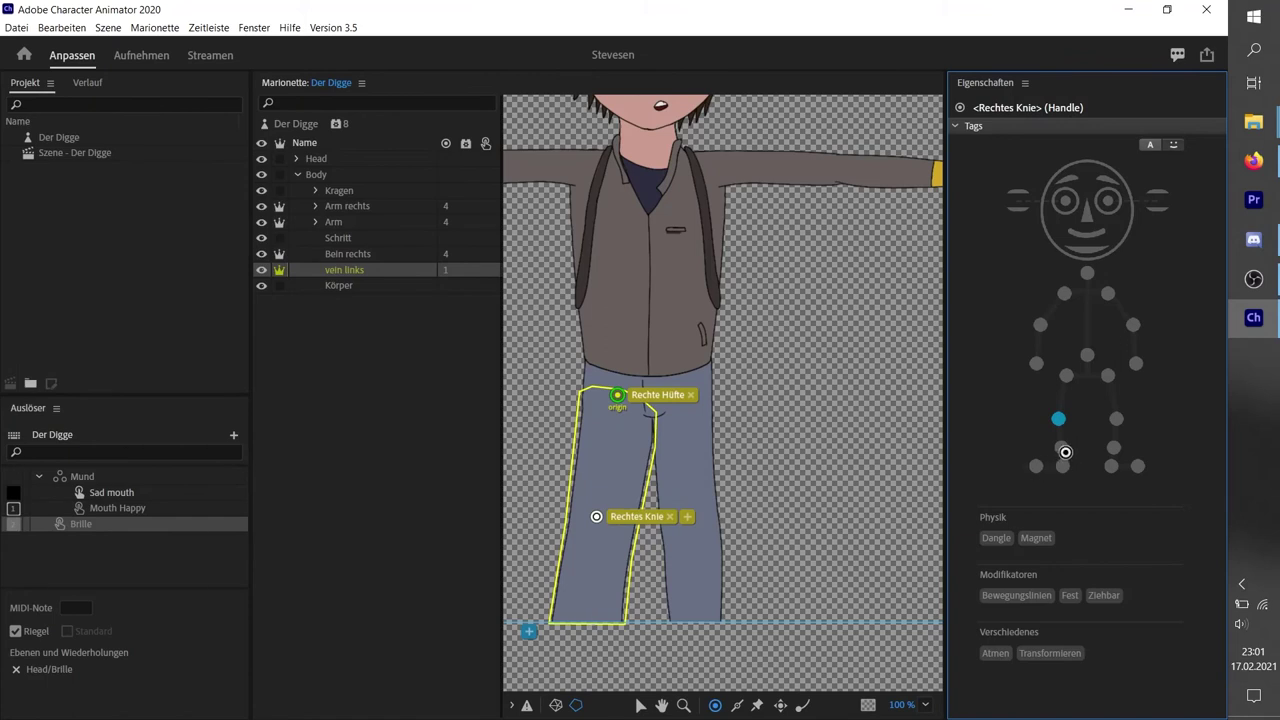
click(593, 617)
click(1061, 448)
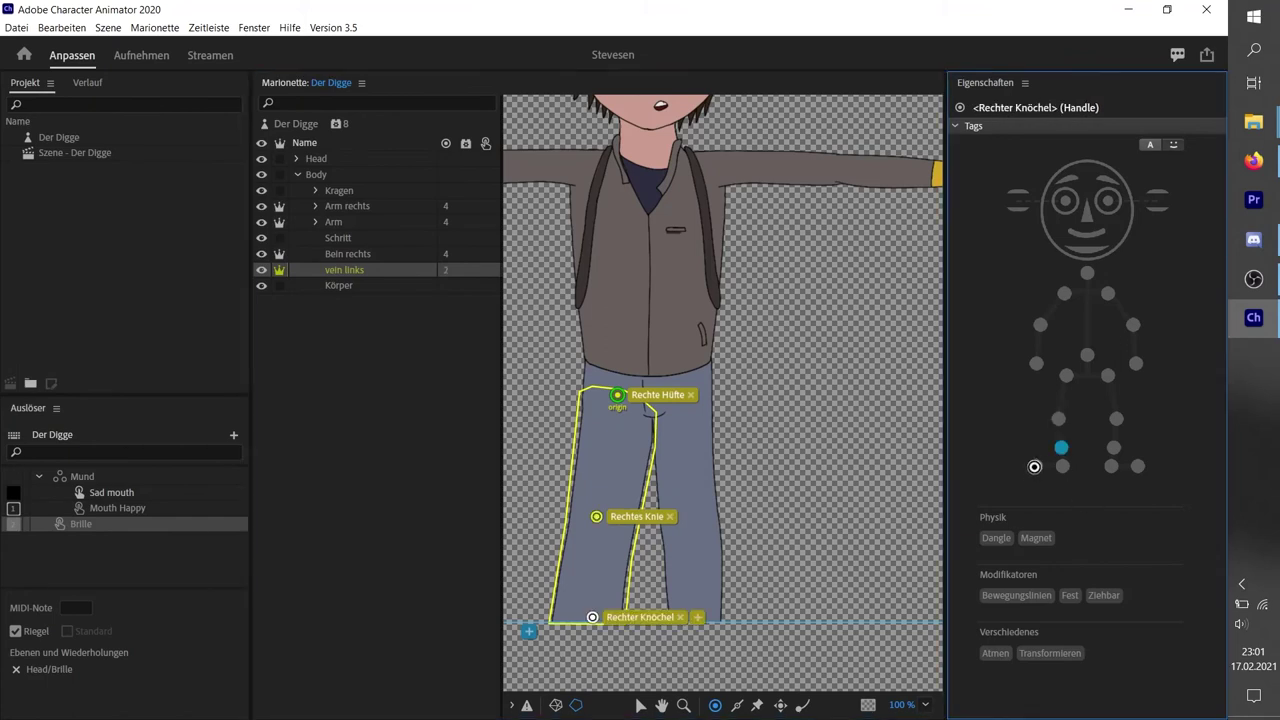
click(536, 657)
click(648, 657)
click(738, 705)
- Draw thigh and shin sticks on vein links, then a thigh stick on Bein rechts aligned with Linkes Knie
drag(615, 408, 600, 488)
drag(593, 617, 597, 514)
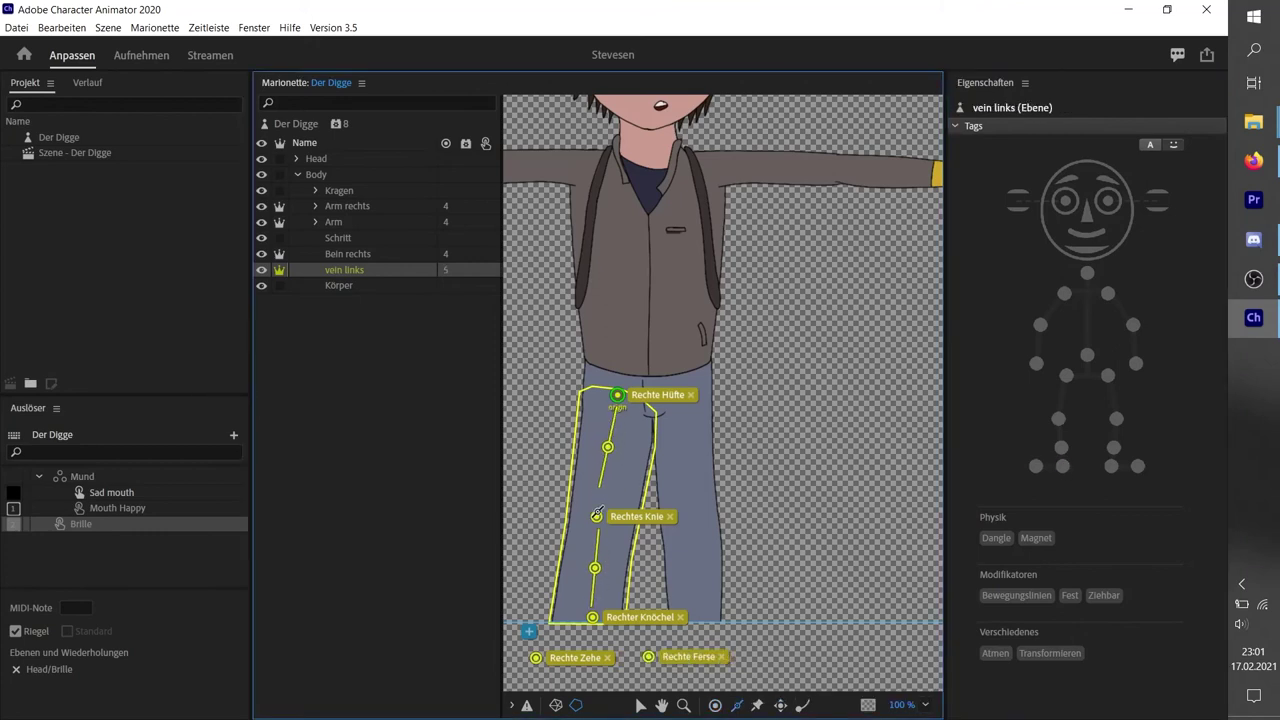
click(597, 516)
click(608, 448)
click(621, 410)
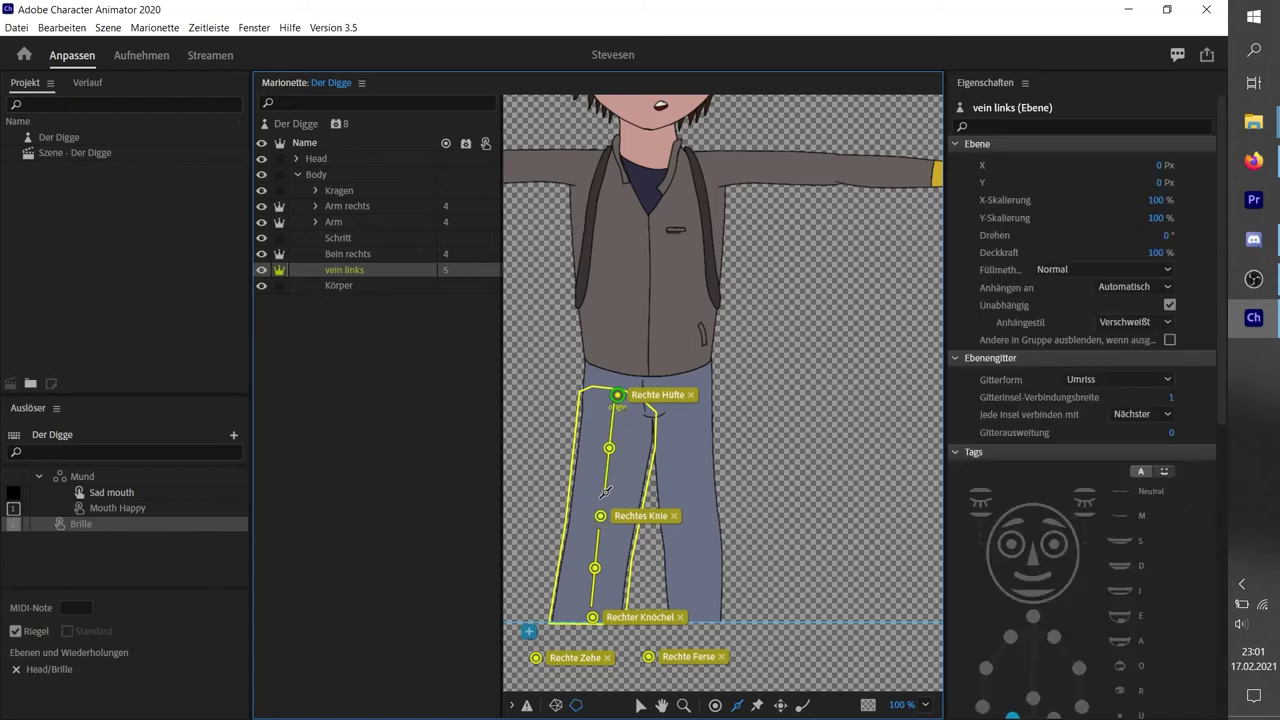
click(360, 253)
click(689, 480)
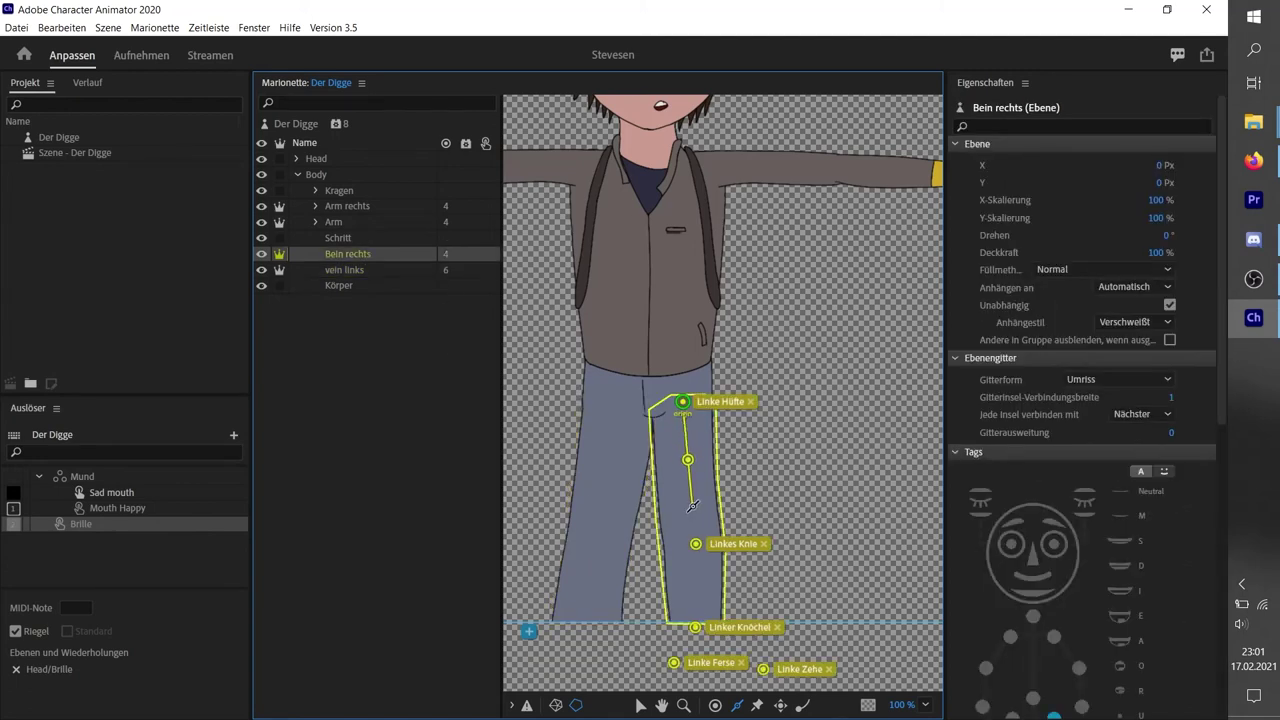
drag(699, 546, 696, 532)
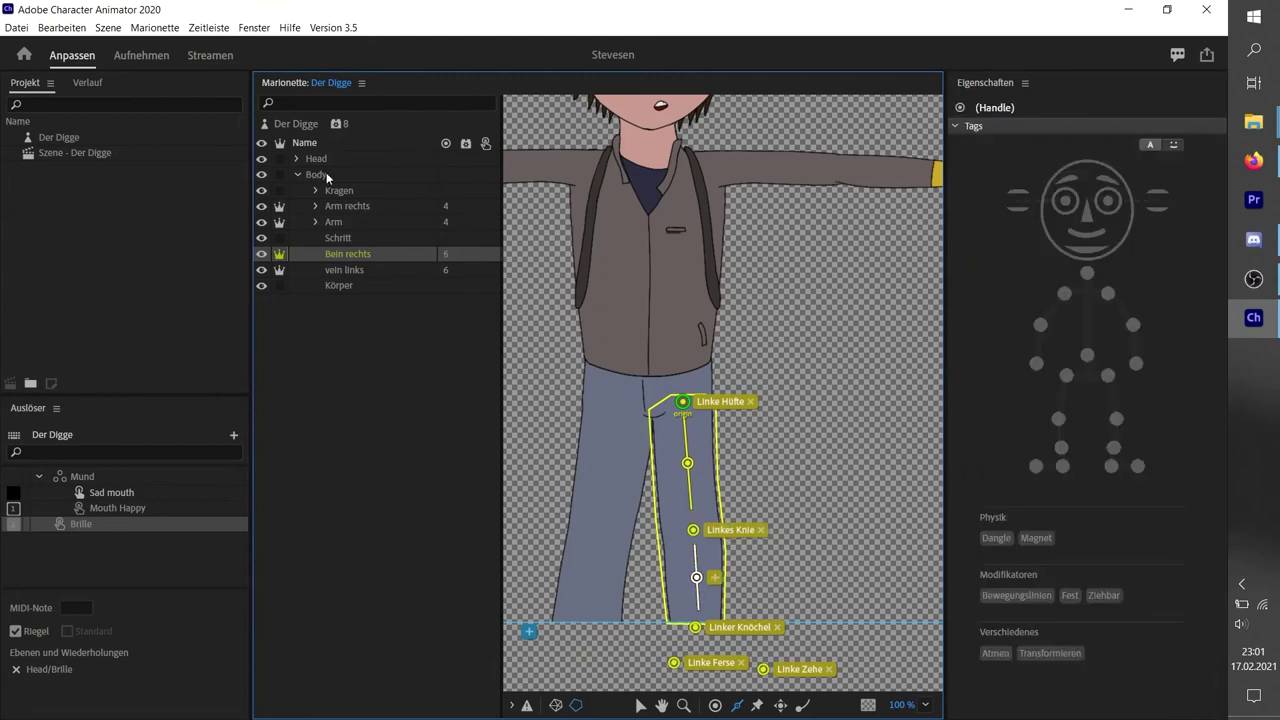
- Add the Gliedmaßen-IK behaviour to Der Digge with Dehnbarkeit at 0 %, then go to Aufnehmen
click(297, 123)
click(1180, 175)
click(1070, 347)
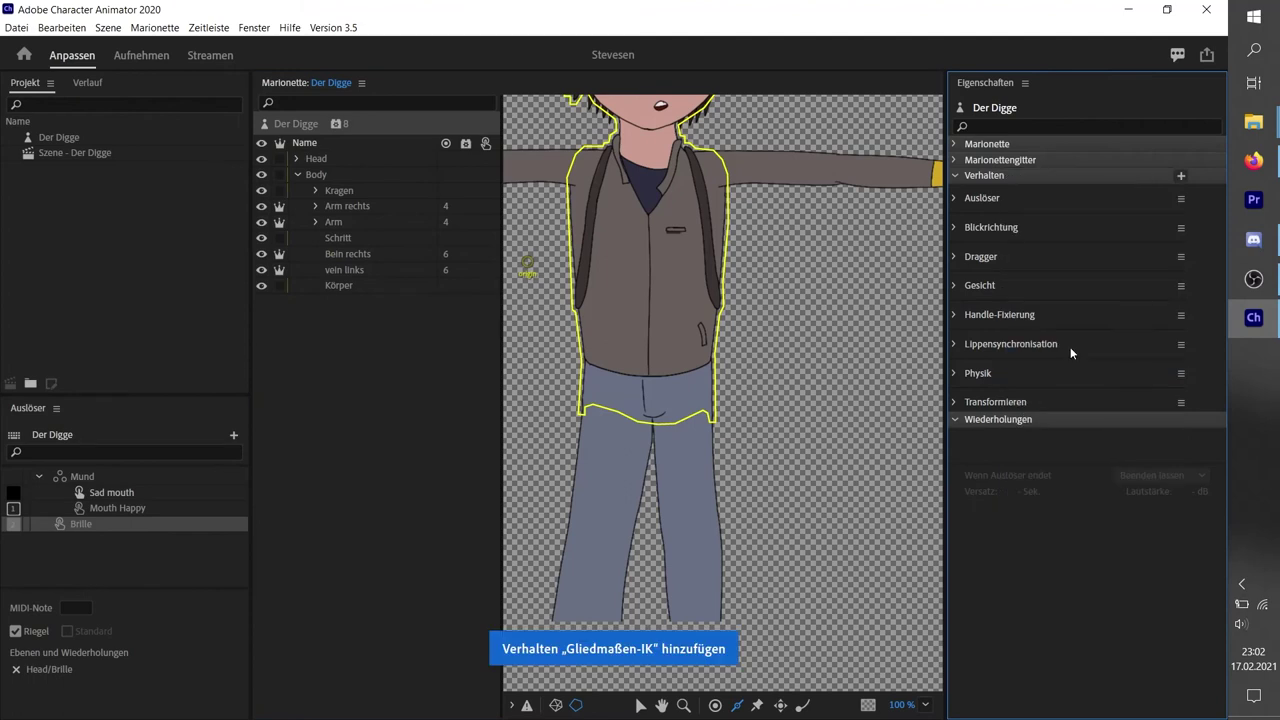
drag(1165, 370, 1165, 495)
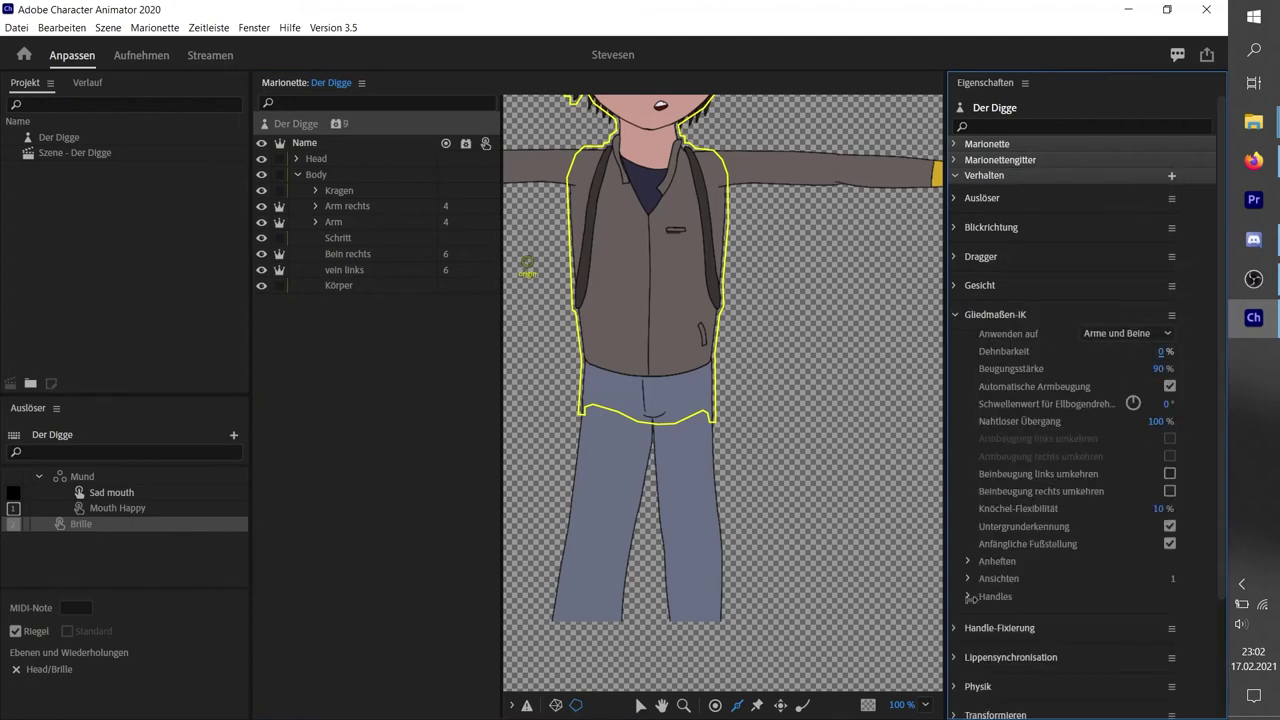
scroll(1160, 540, down, 3)
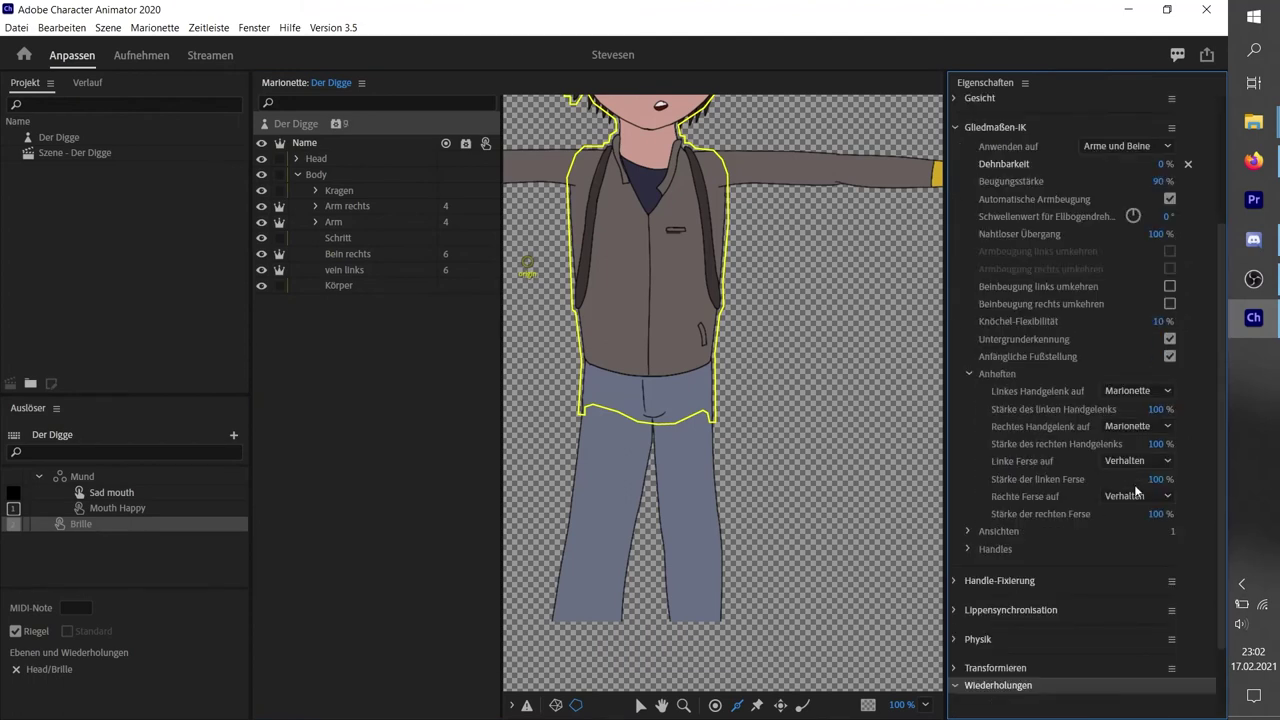
click(968, 544)
click(141, 55)
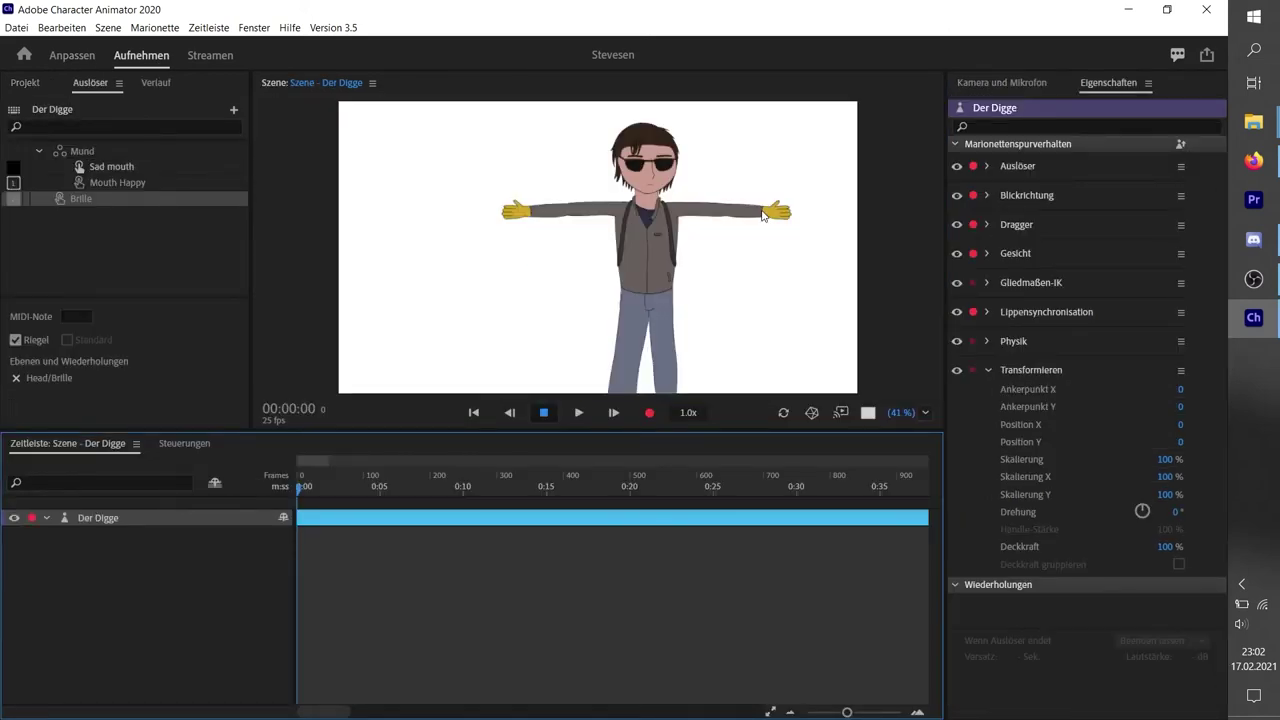
- Test the puppet's arms in the Scene panel and enable the Kamera und Mikrofon camera input
click(642, 161)
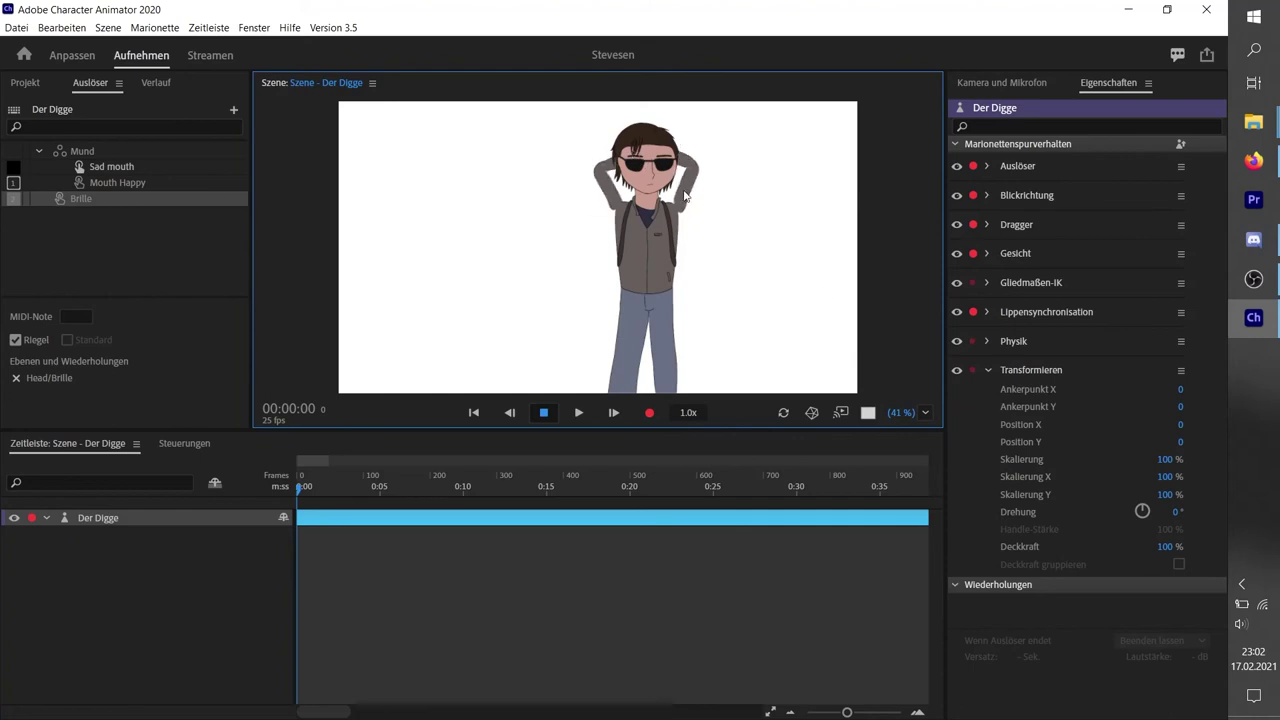
click(1016, 83)
click(1056, 709)
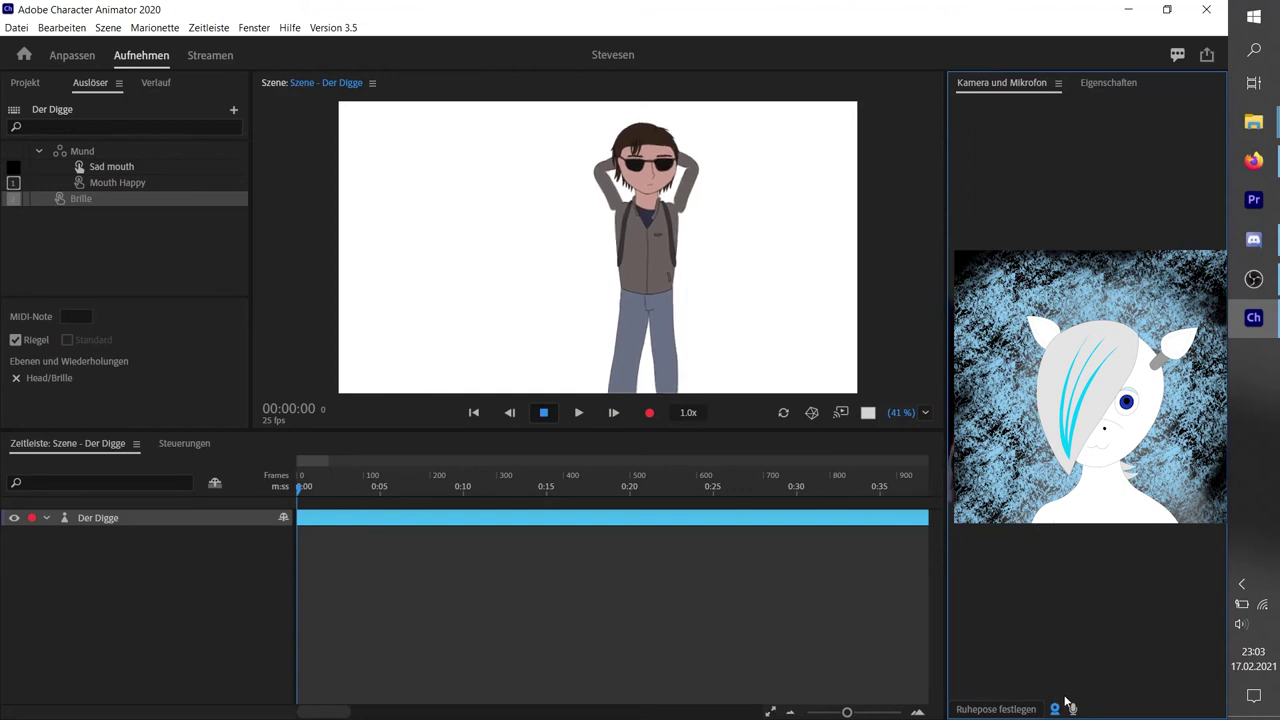
- Inspect the Body origin handle and Head layer in Anpassen, then return to Aufnehmen
click(70, 55)
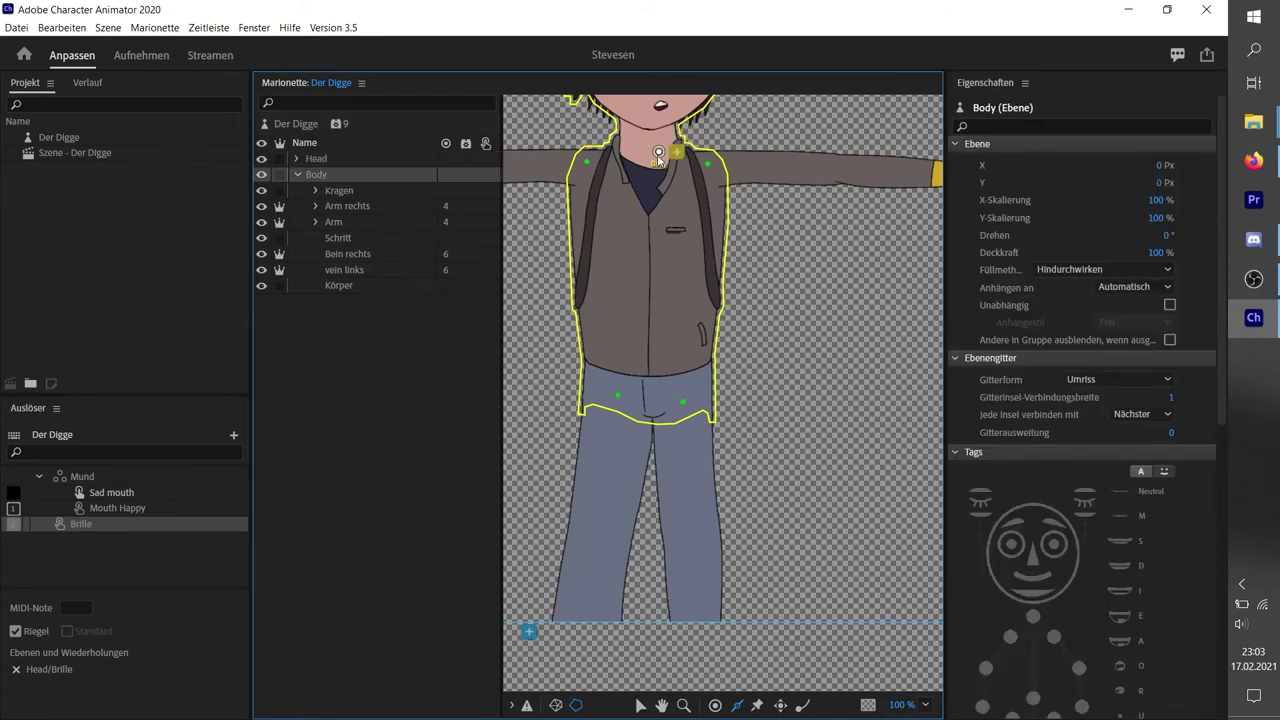
click(1038, 616)
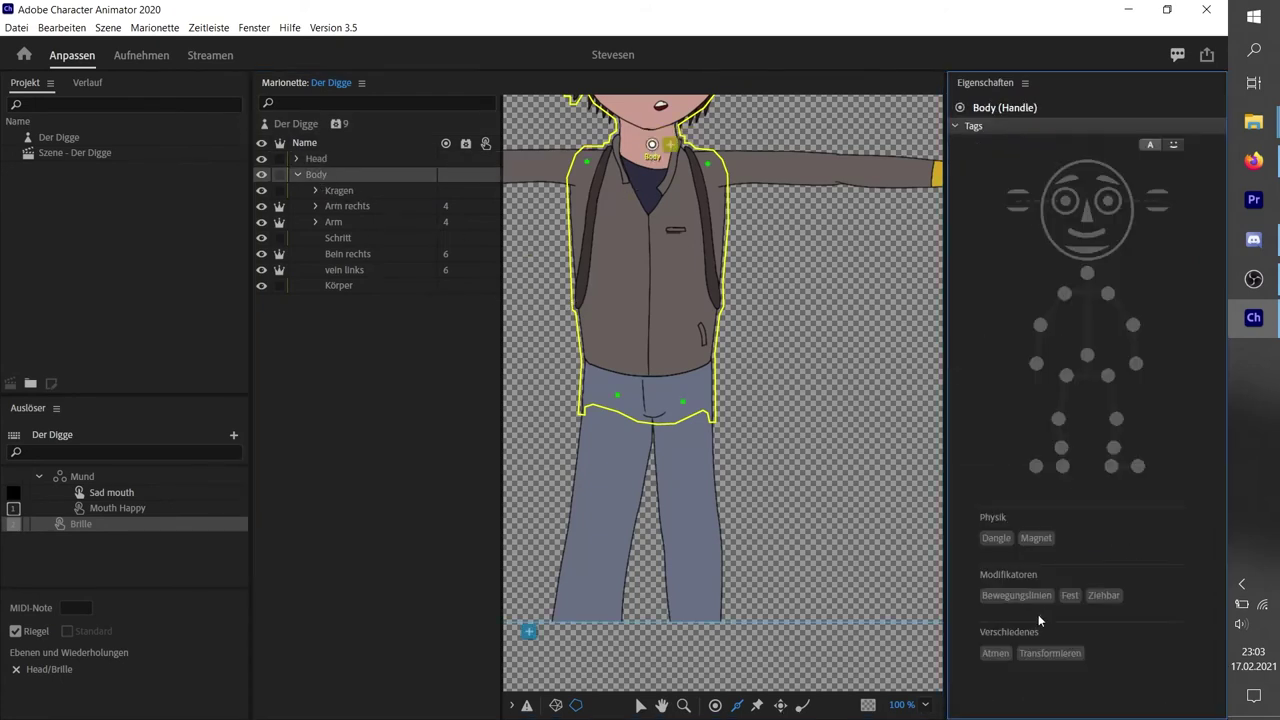
click(342, 160)
click(141, 55)
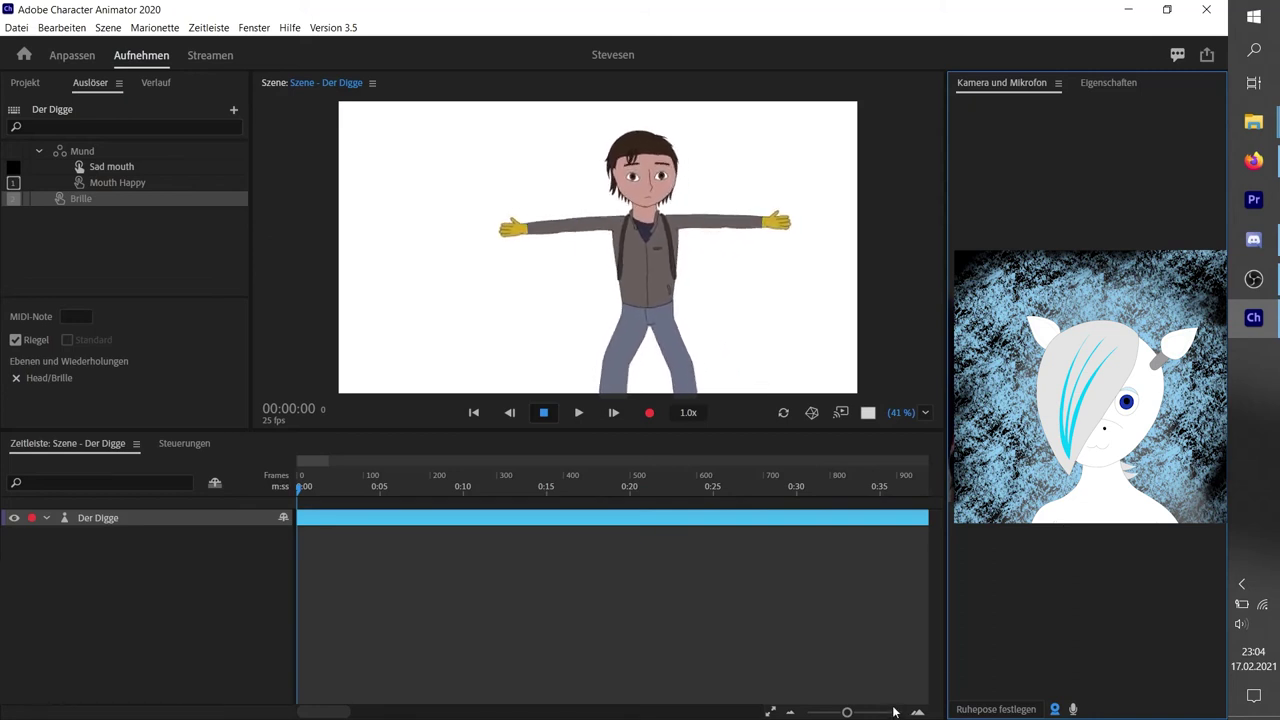
- Drag Der Digge's right hand to his chest, then go back to Anpassen
mouse_move(709, 266)
mouse_down()
mouse_move(646, 263)
mouse_move(681, 296)
mouse_up()
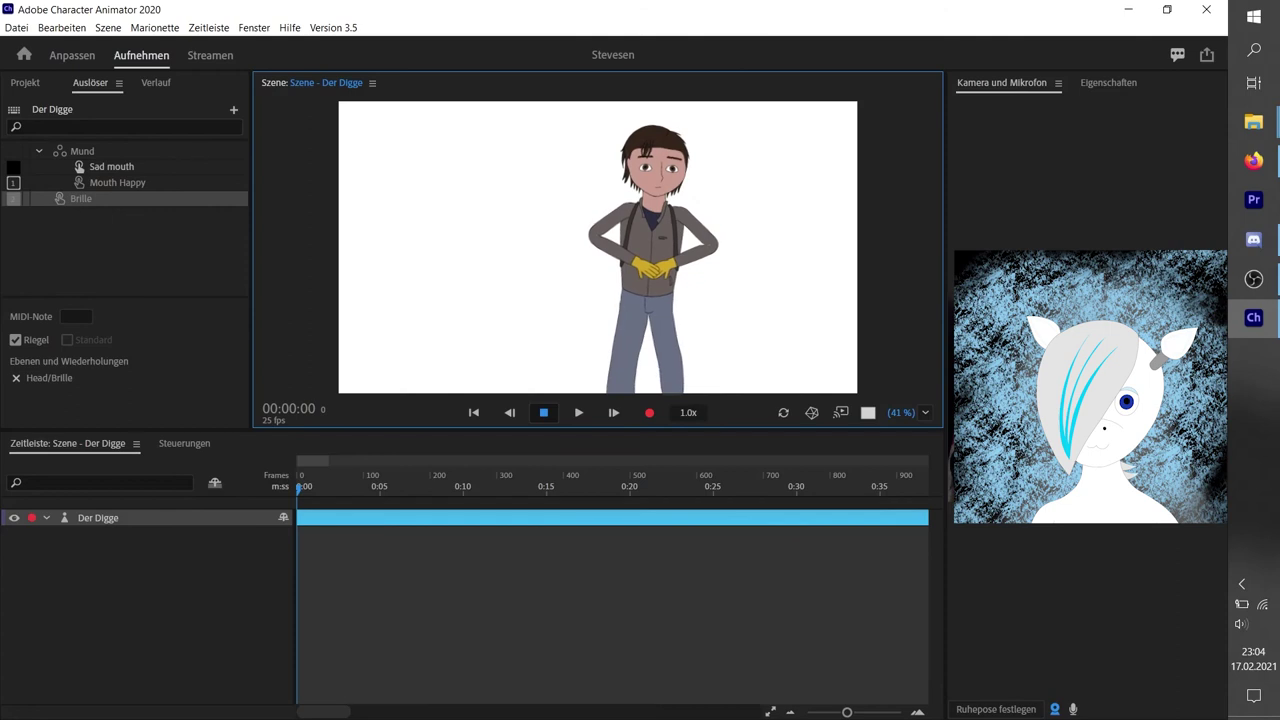
click(64, 55)
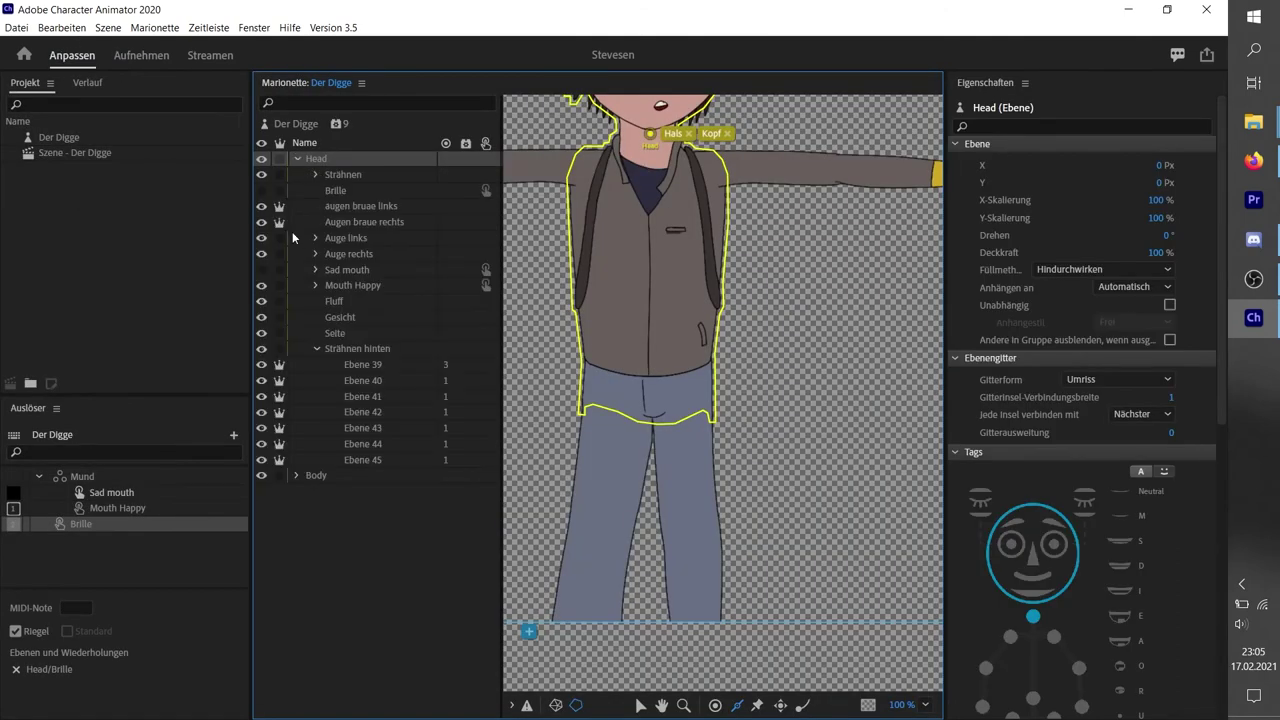
- Make the Pupille layer in the eye groups independent
click(315, 238)
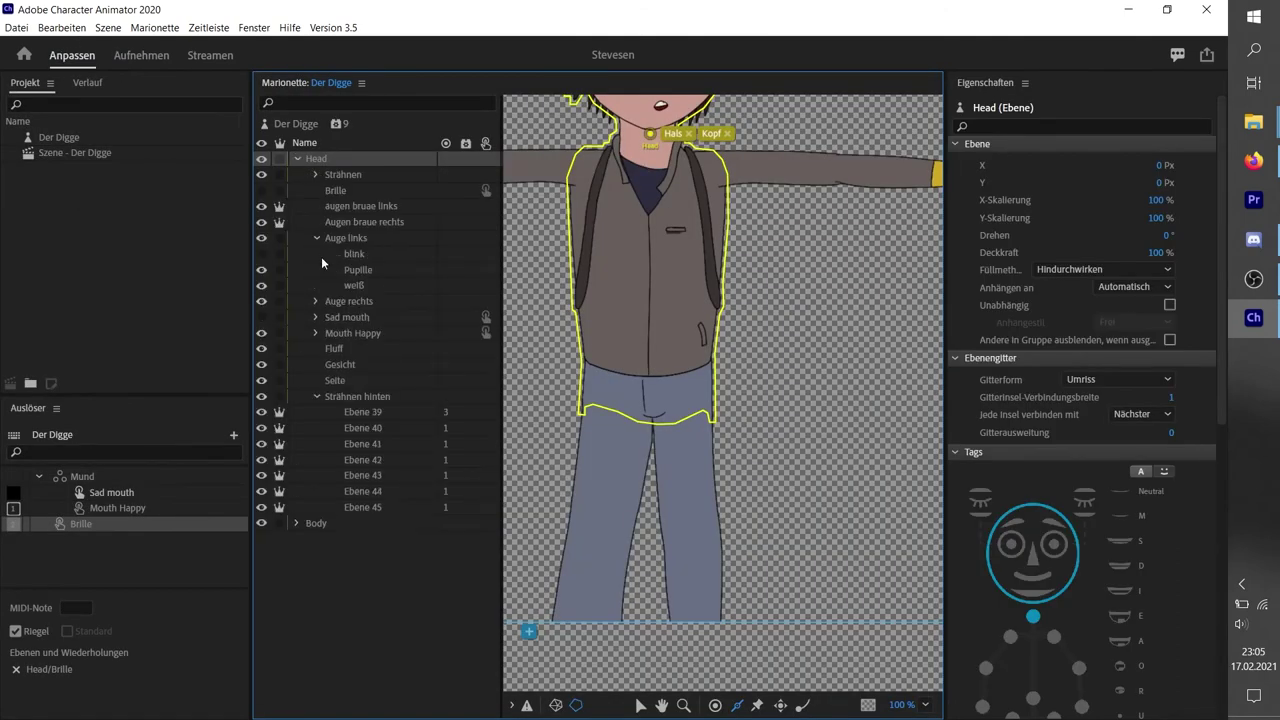
click(280, 338)
click(298, 159)
click(297, 174)
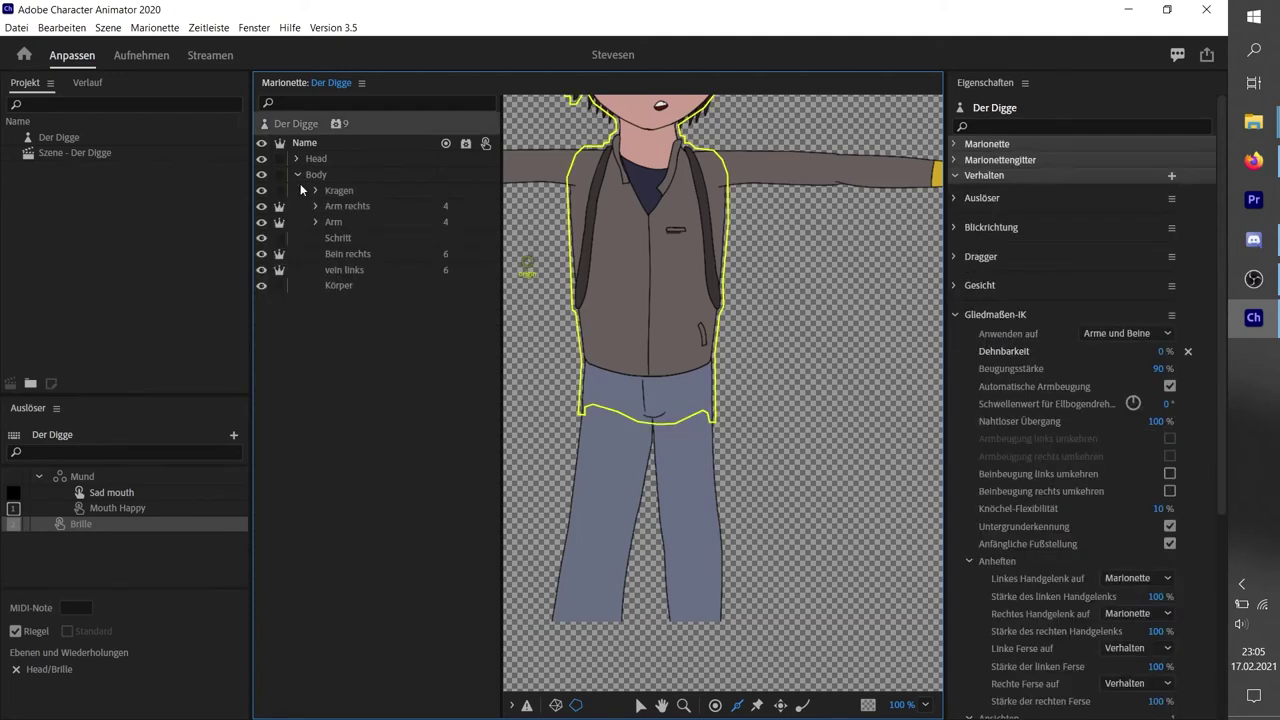
- Turn the right arm's Hände layer into the Hände rechts swap set, showing Rückhand
click(362, 226)
click(160, 674)
right_click(84, 546)
click(130, 354)
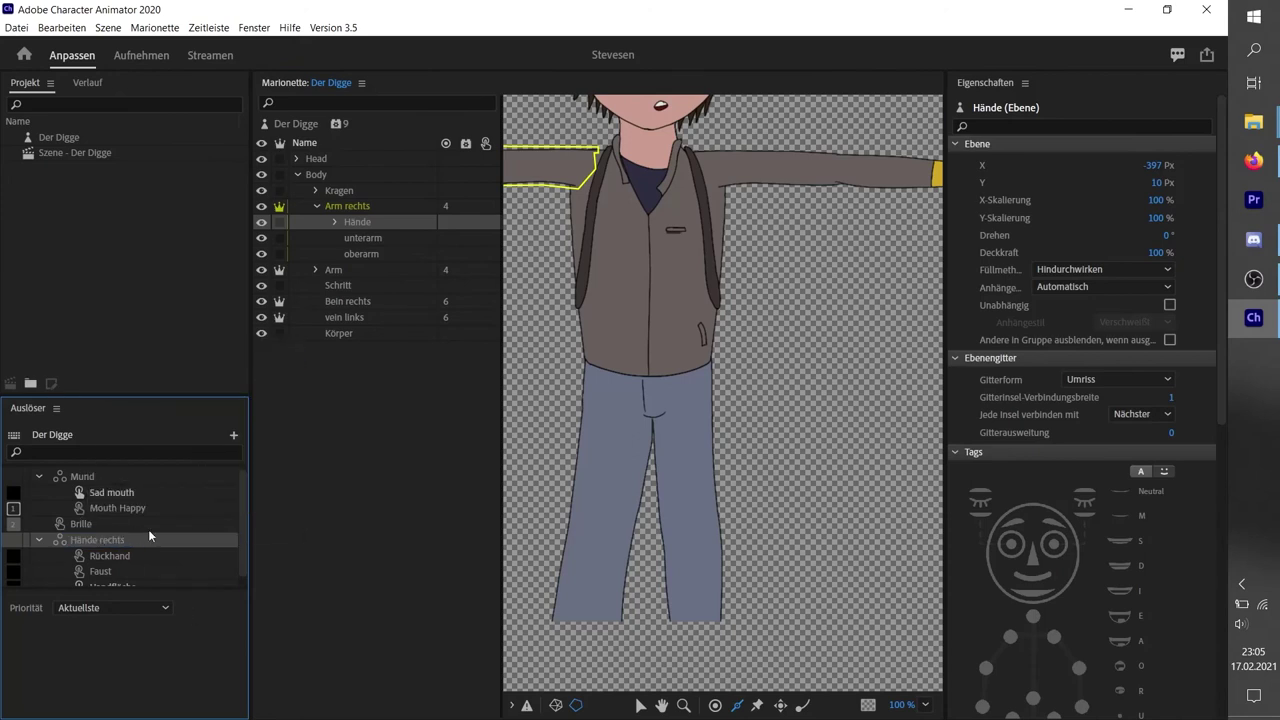
click(128, 555)
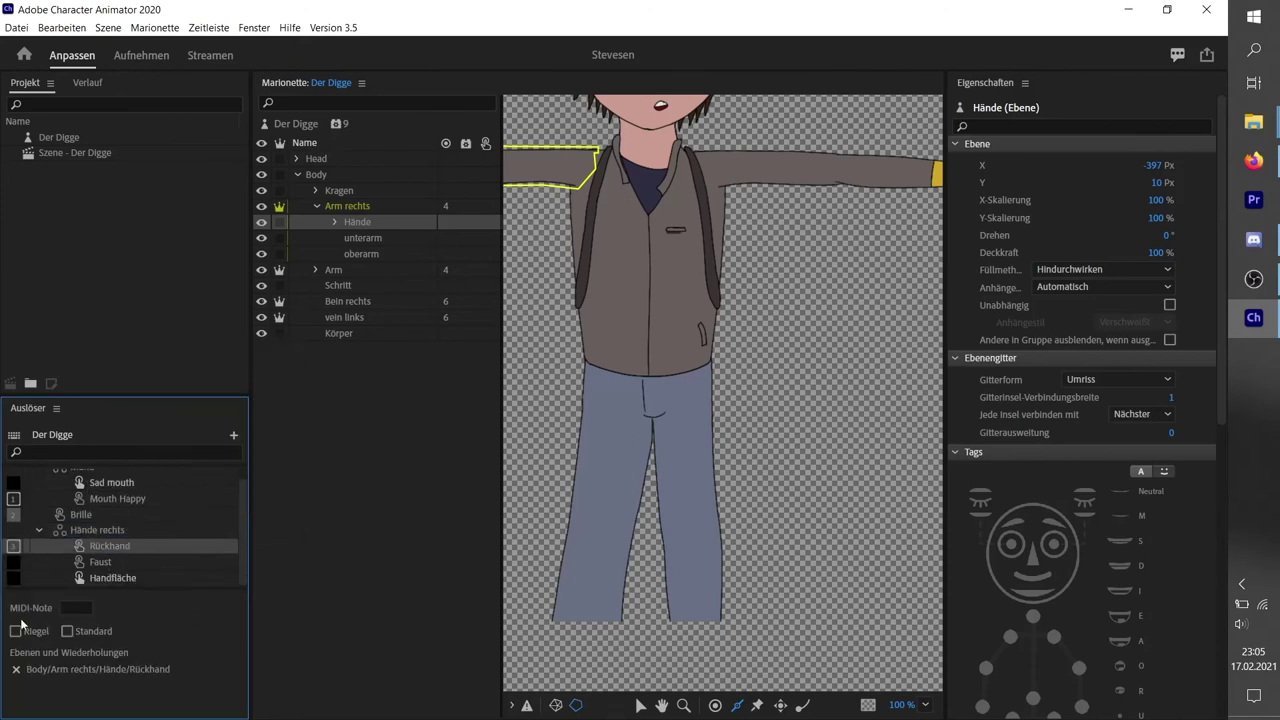
click(41, 529)
click(316, 206)
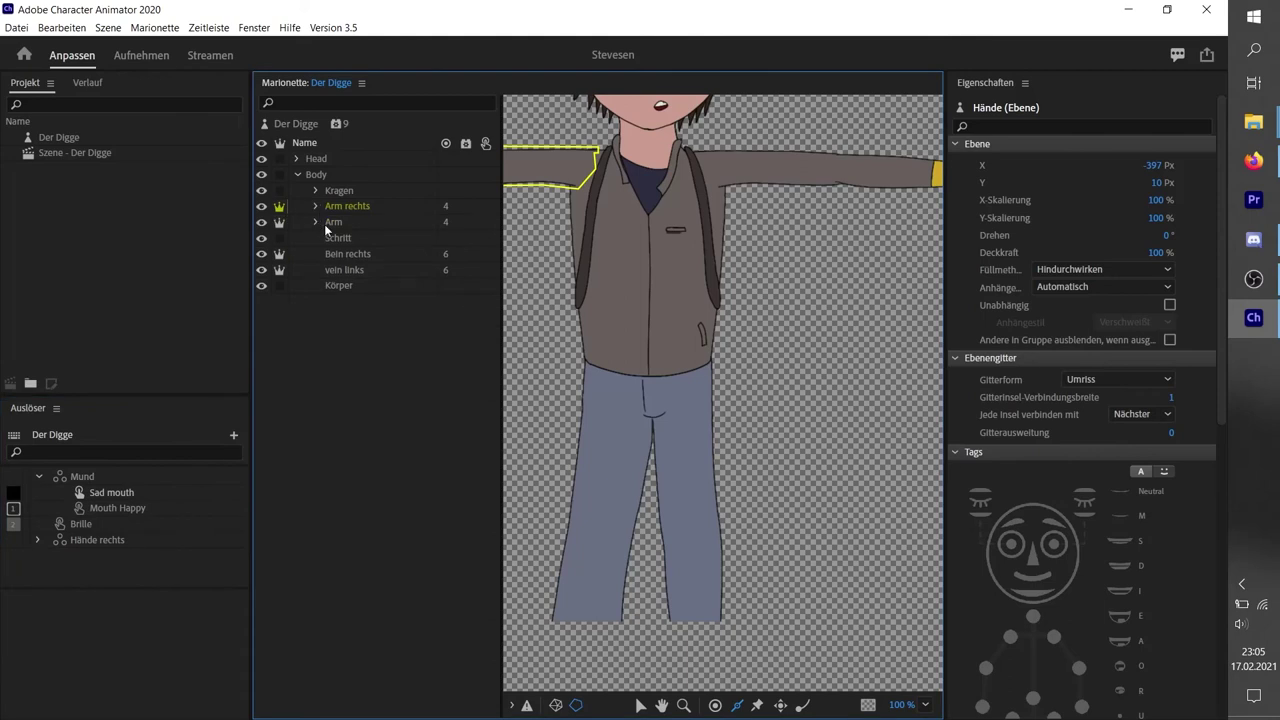
- Make the left arm's hands the Hände links swap set with Rückhand selected, then go to Aufnehmen
click(316, 222)
drag(173, 609, 103, 610)
right_click(121, 550)
click(150, 357)
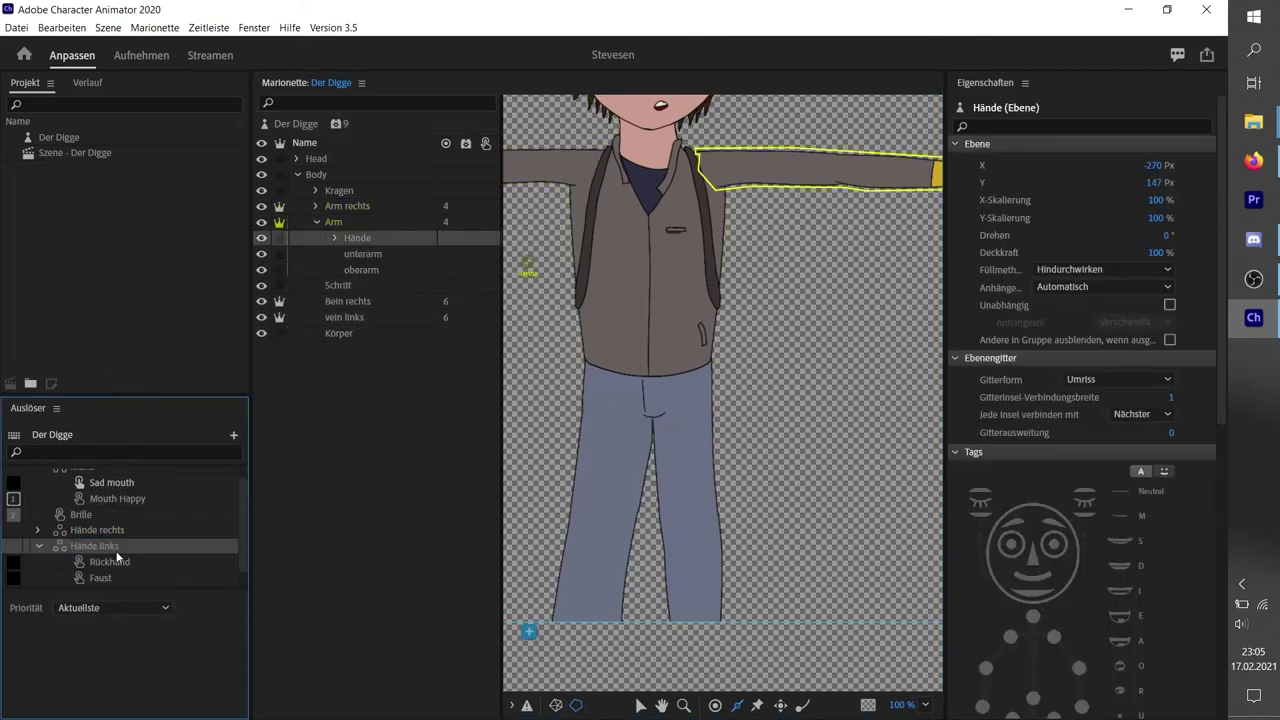
key(Return)
click(95, 546)
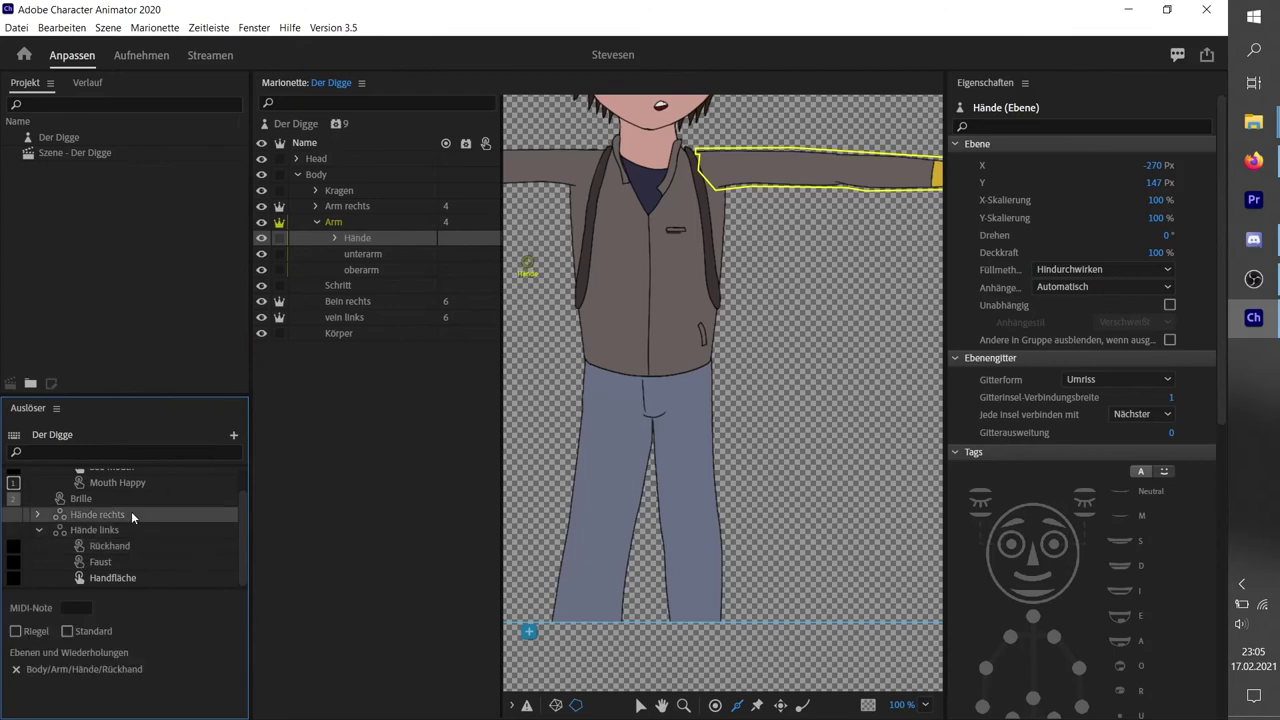
text(4)
click(137, 56)
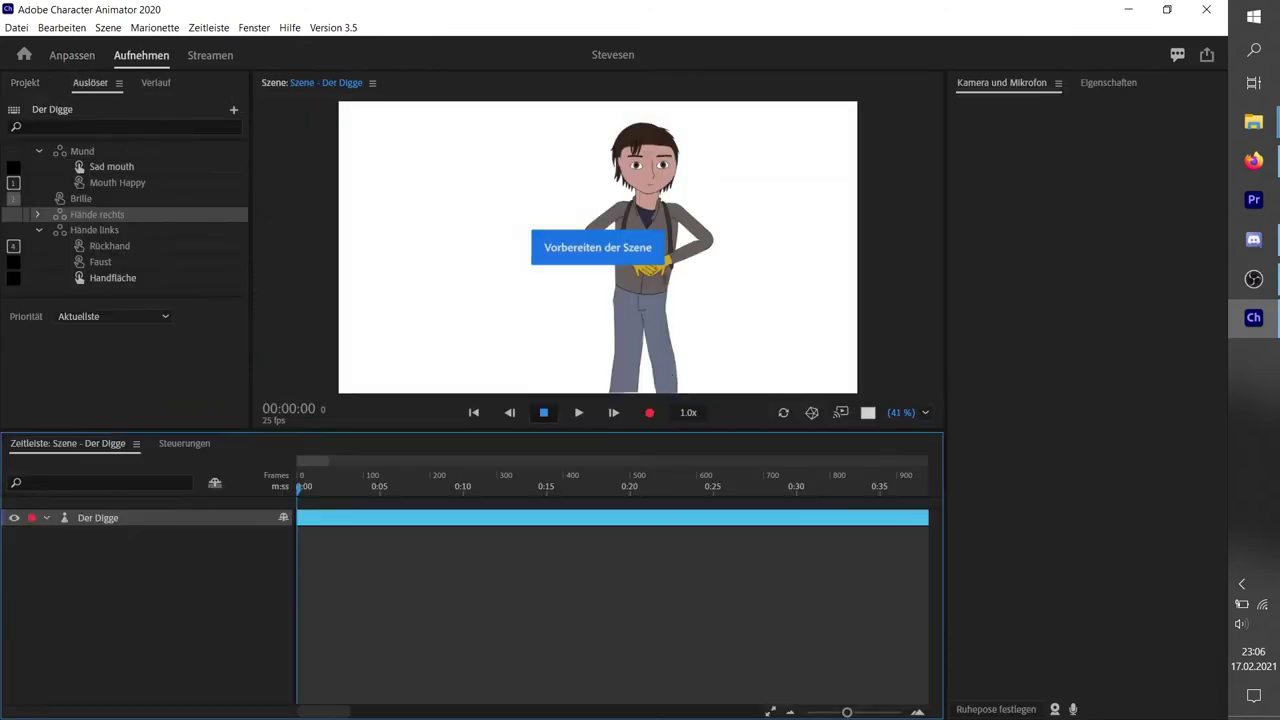
- Enable the webcam feed, raise both of the puppet's arms and swing the raised right hand
click(1054, 710)
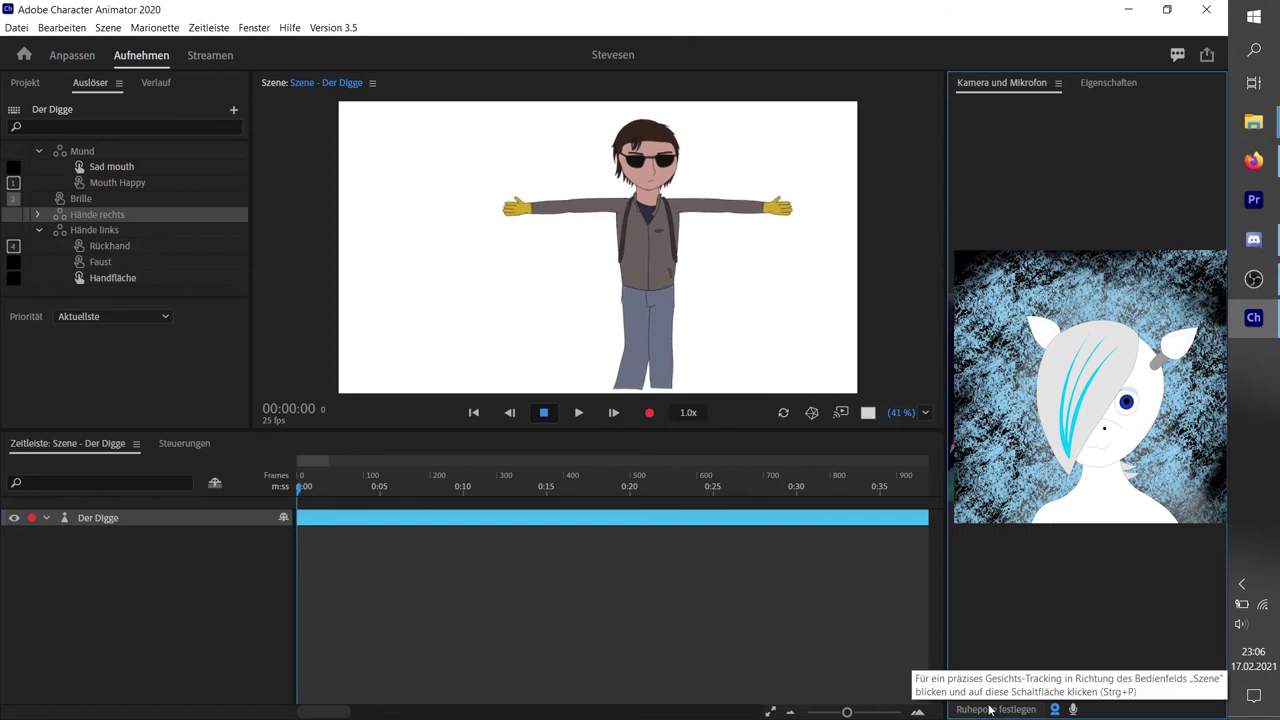
drag(517, 211, 555, 205)
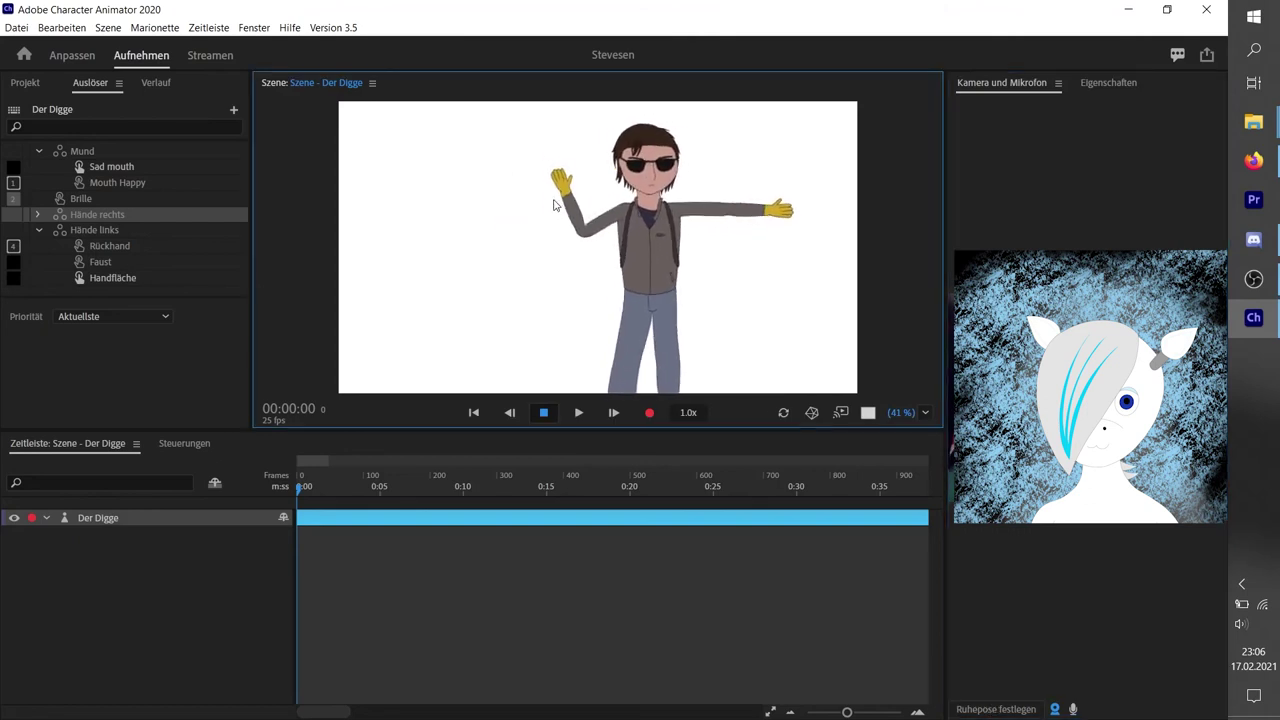
drag(776, 220, 707, 199)
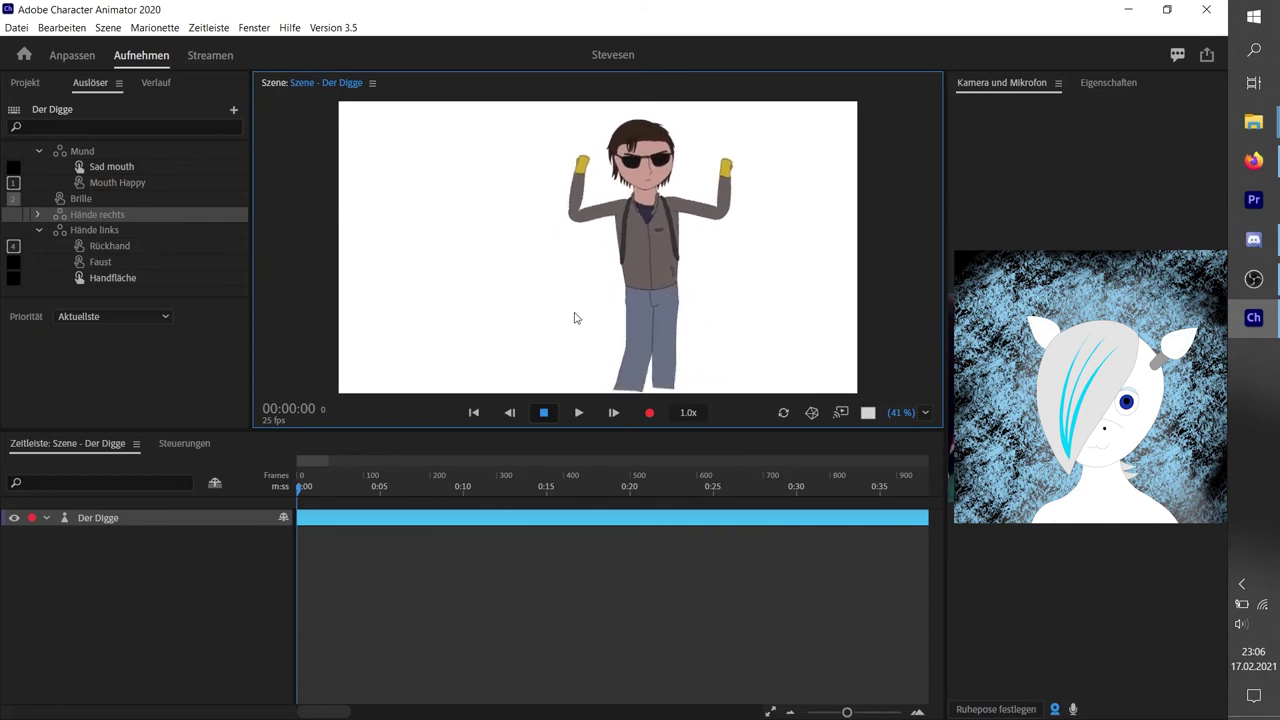
drag(741, 190, 721, 181)
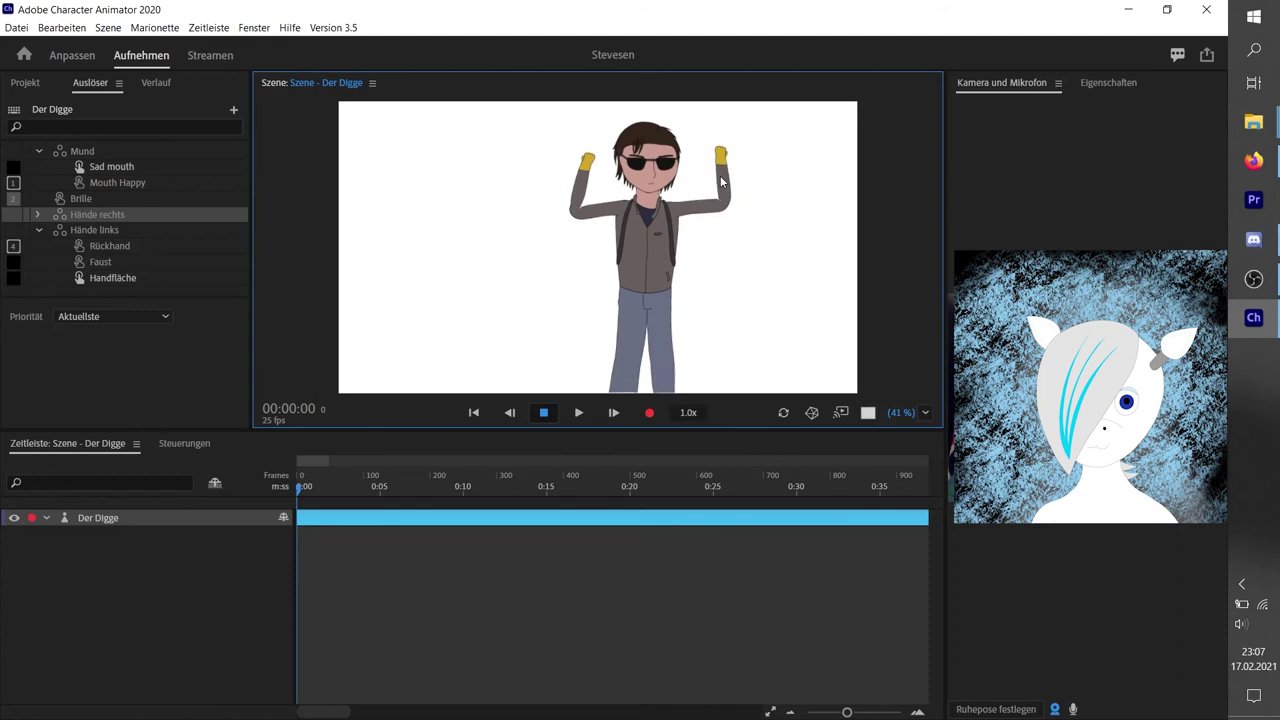
drag(727, 205, 753, 231)
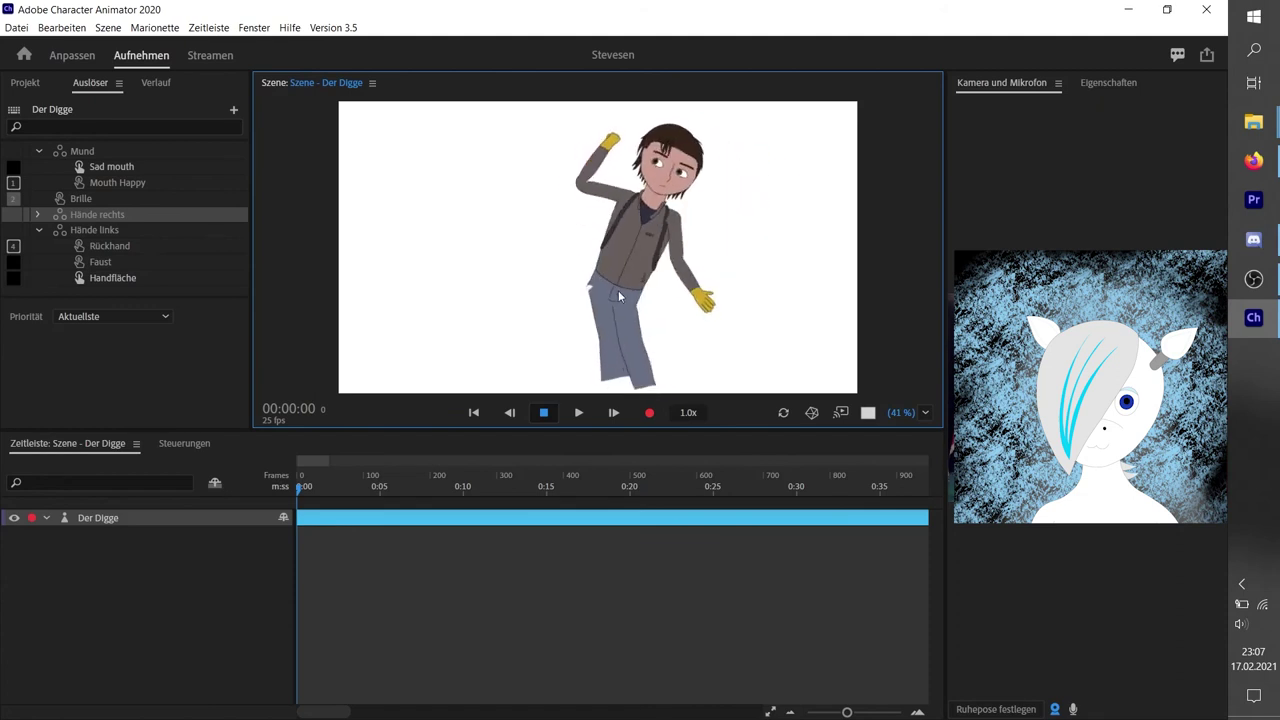
click(60, 55)
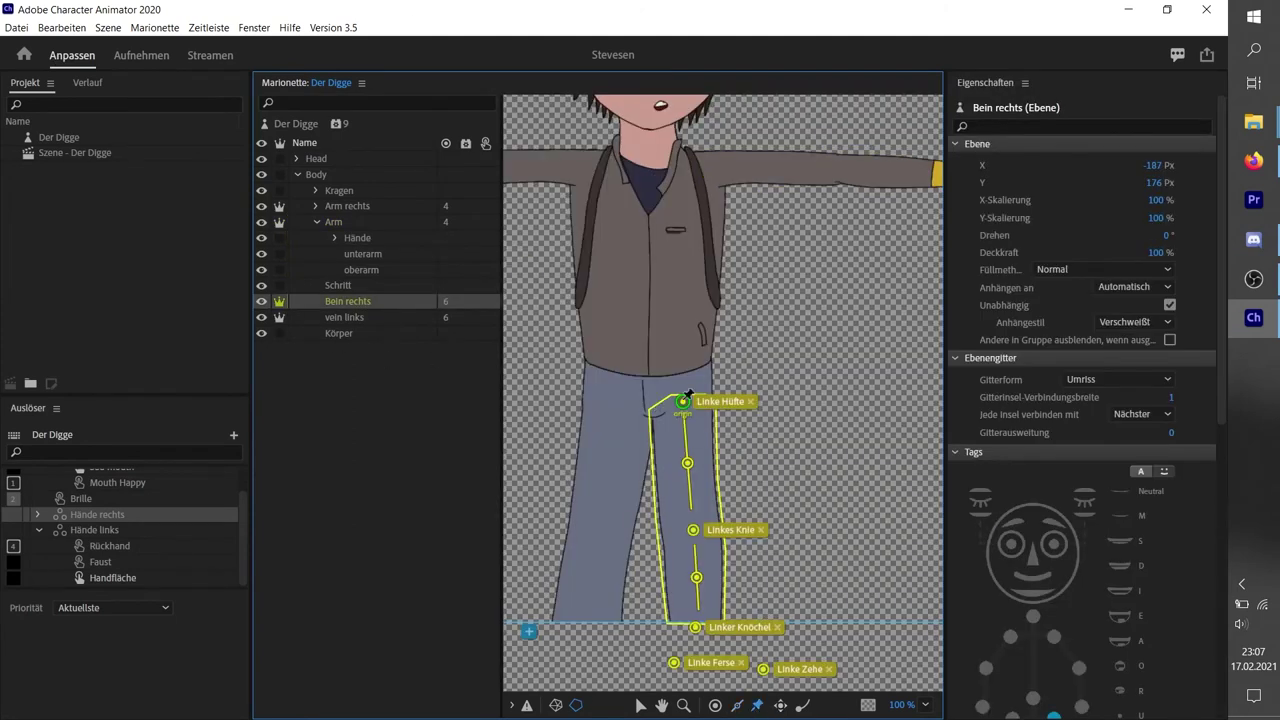
- Inspect the vein links leg and Arm rechts layers, then return to Aufnehmen
click(370, 317)
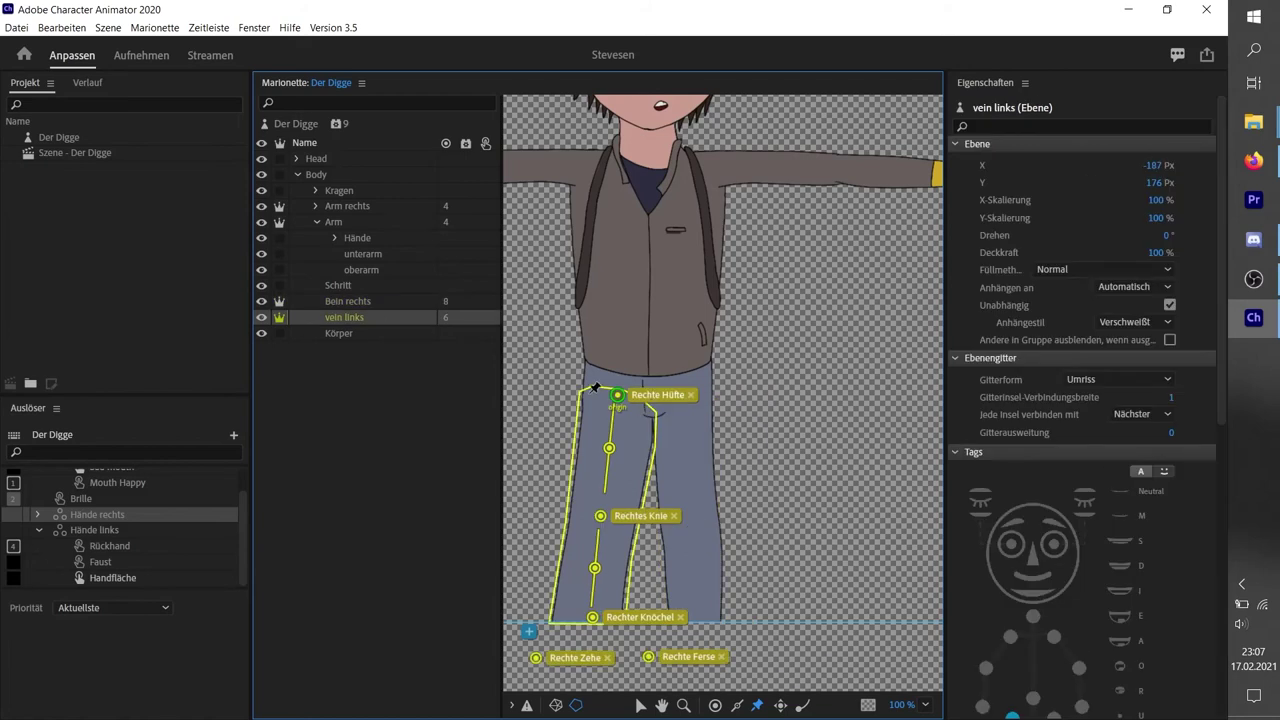
click(317, 222)
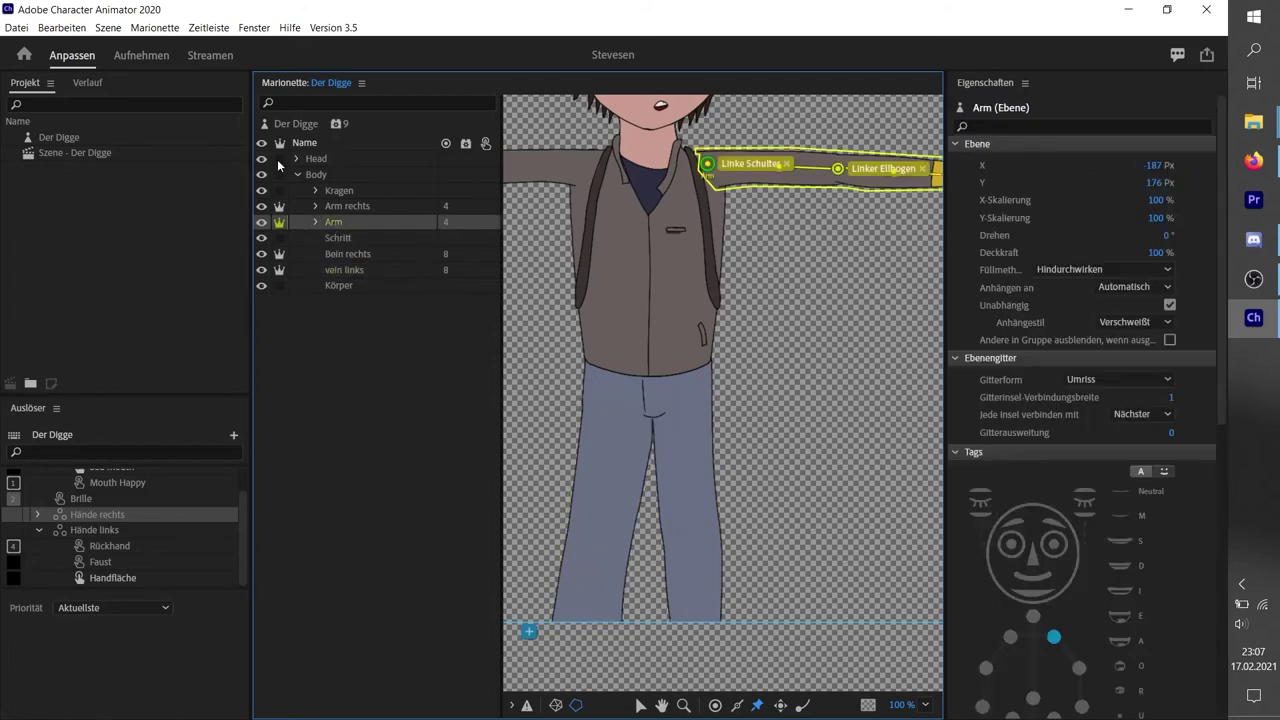
click(360, 204)
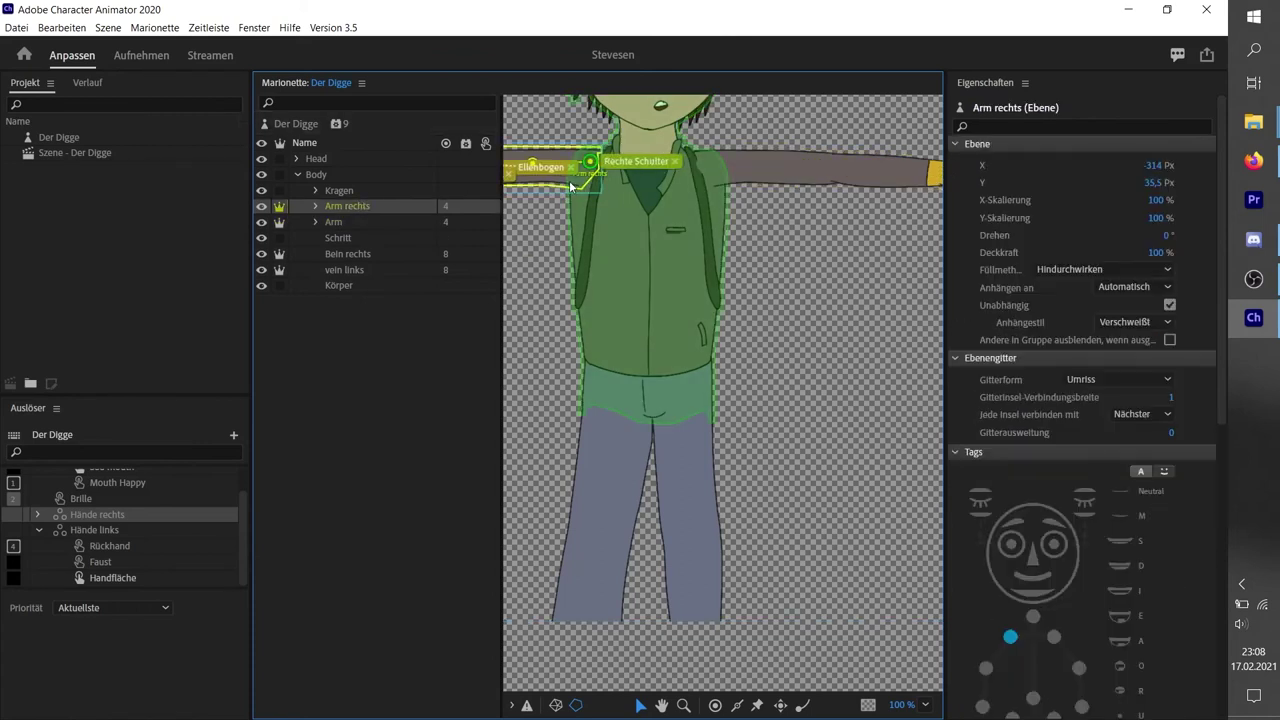
click(142, 57)
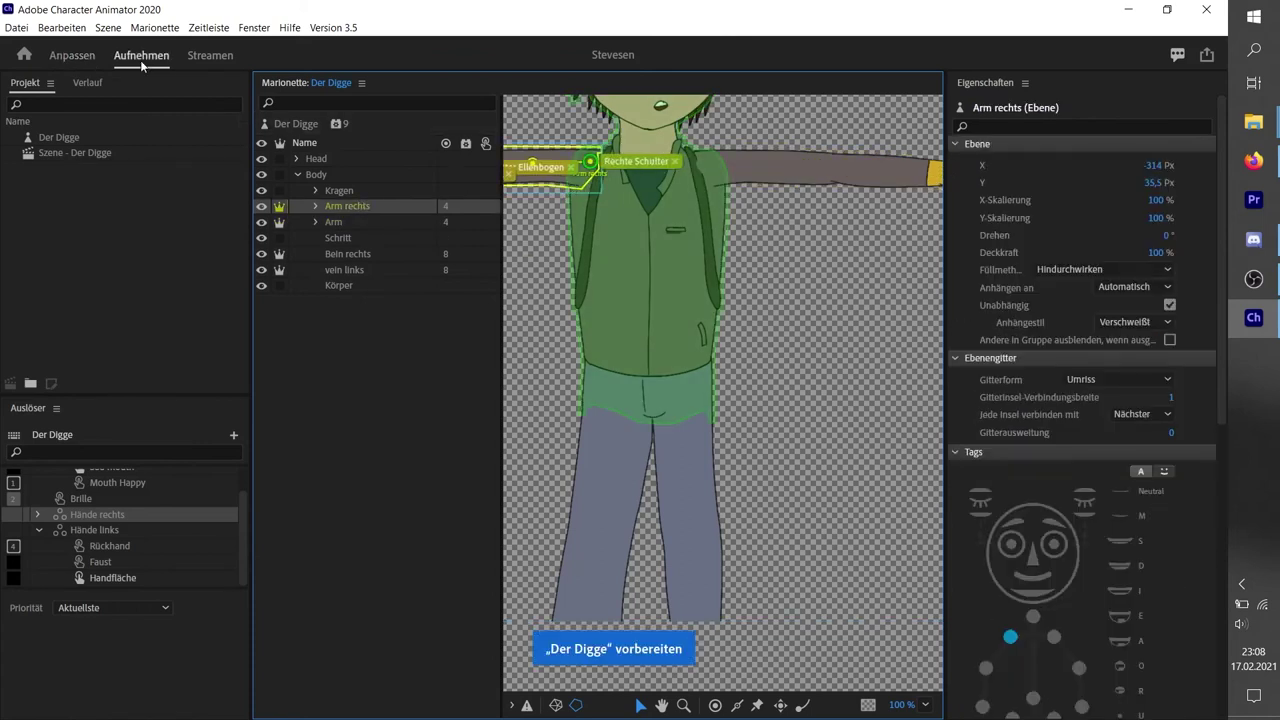
- Launch Premiere Pro, then enable camera tracking and record a short first take
click(1252, 190)
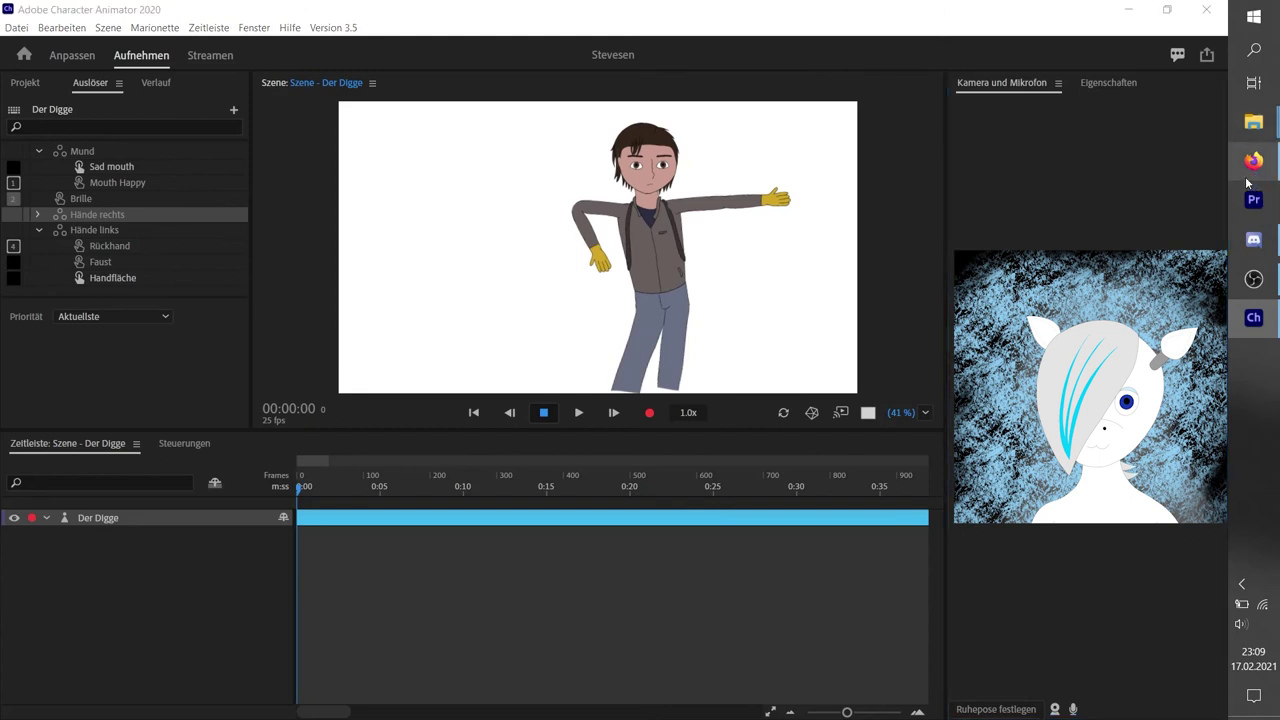
click(1190, 206)
click(1056, 708)
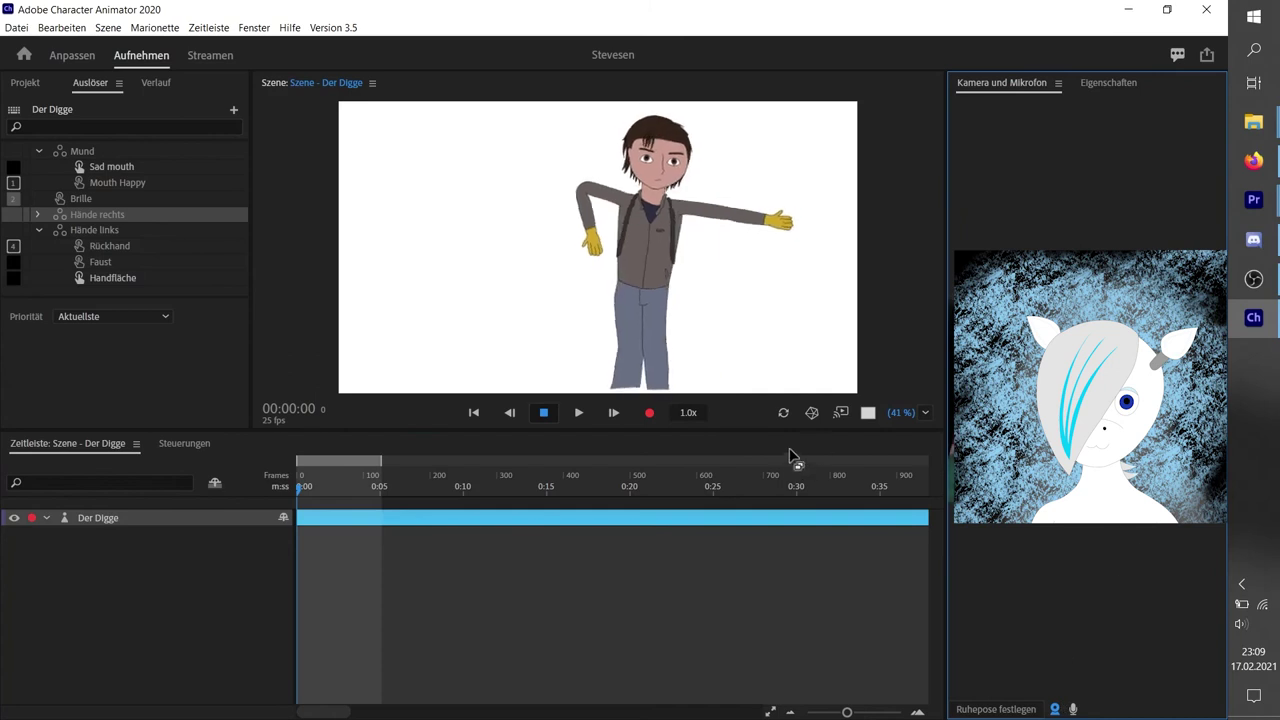
click(649, 412)
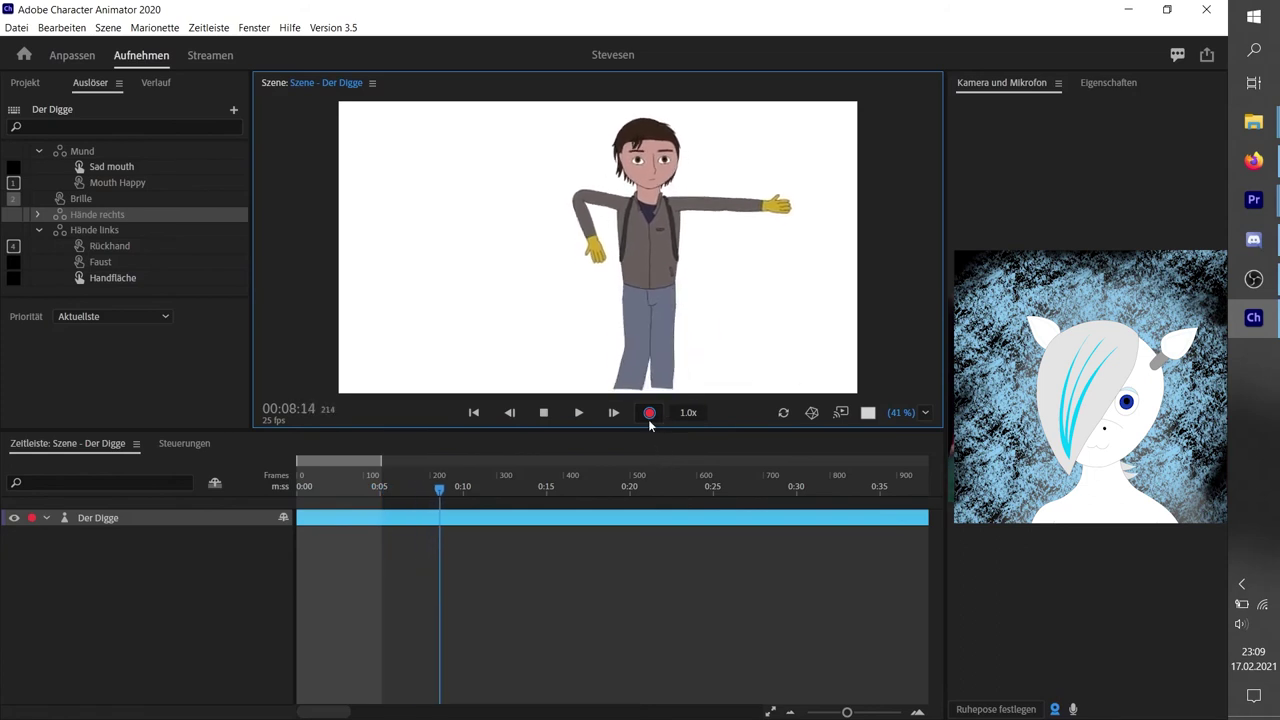
click(543, 412)
- Pose the left arm beside the body and record a take waving the raised arm
drag(535, 253, 581, 254)
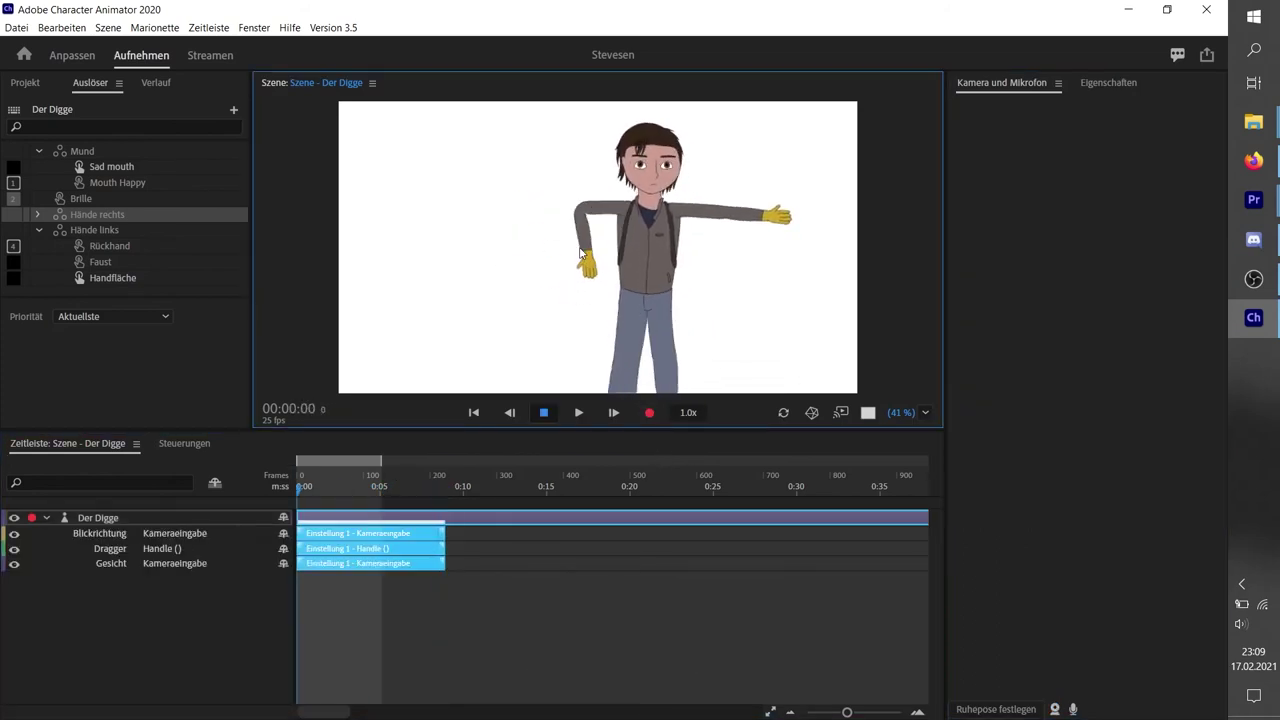
drag(515, 199, 593, 270)
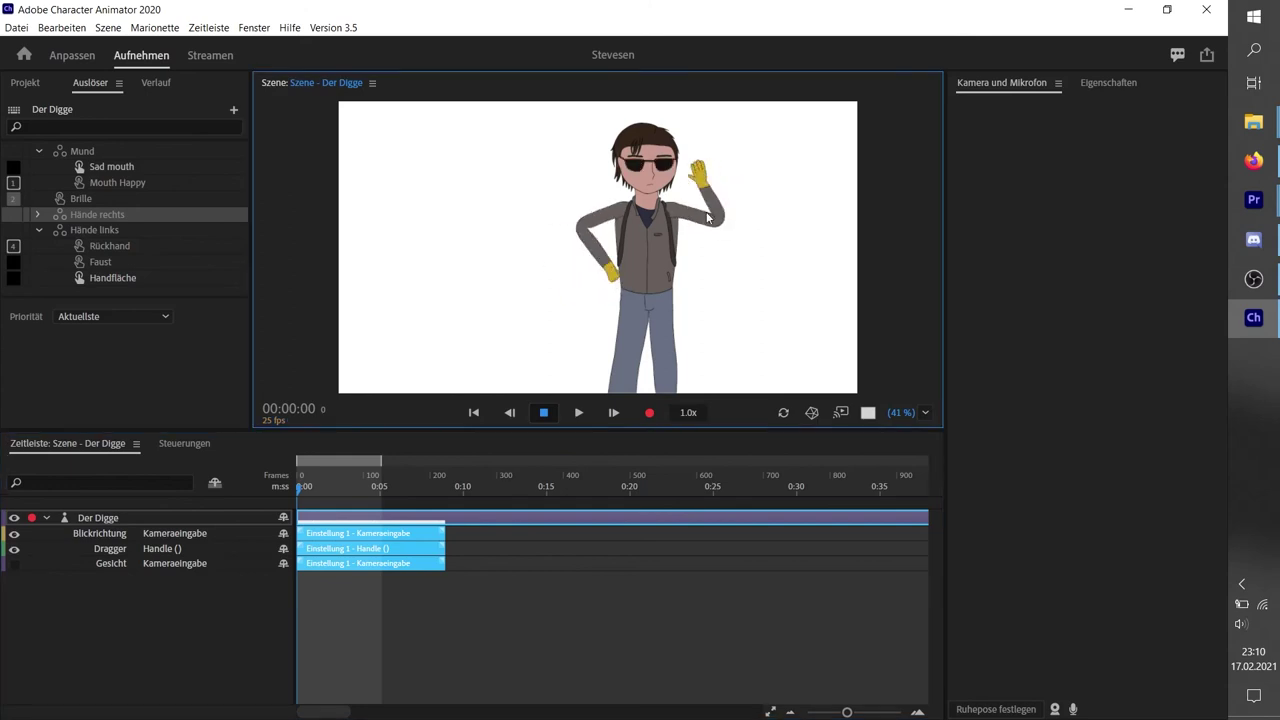
click(650, 413)
drag(708, 198, 816, 130)
click(650, 412)
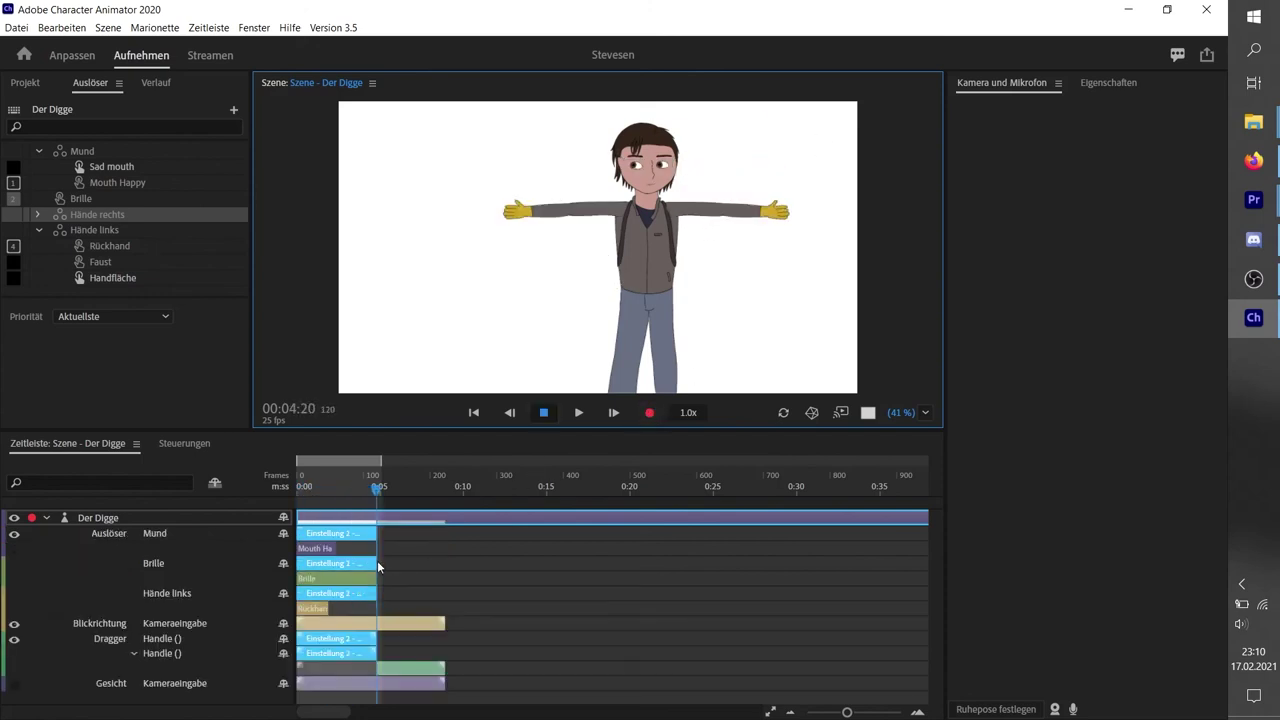
- Select the Brille take, play back the performance and choose Datei > Exportieren > Video
click(330, 578)
click(353, 487)
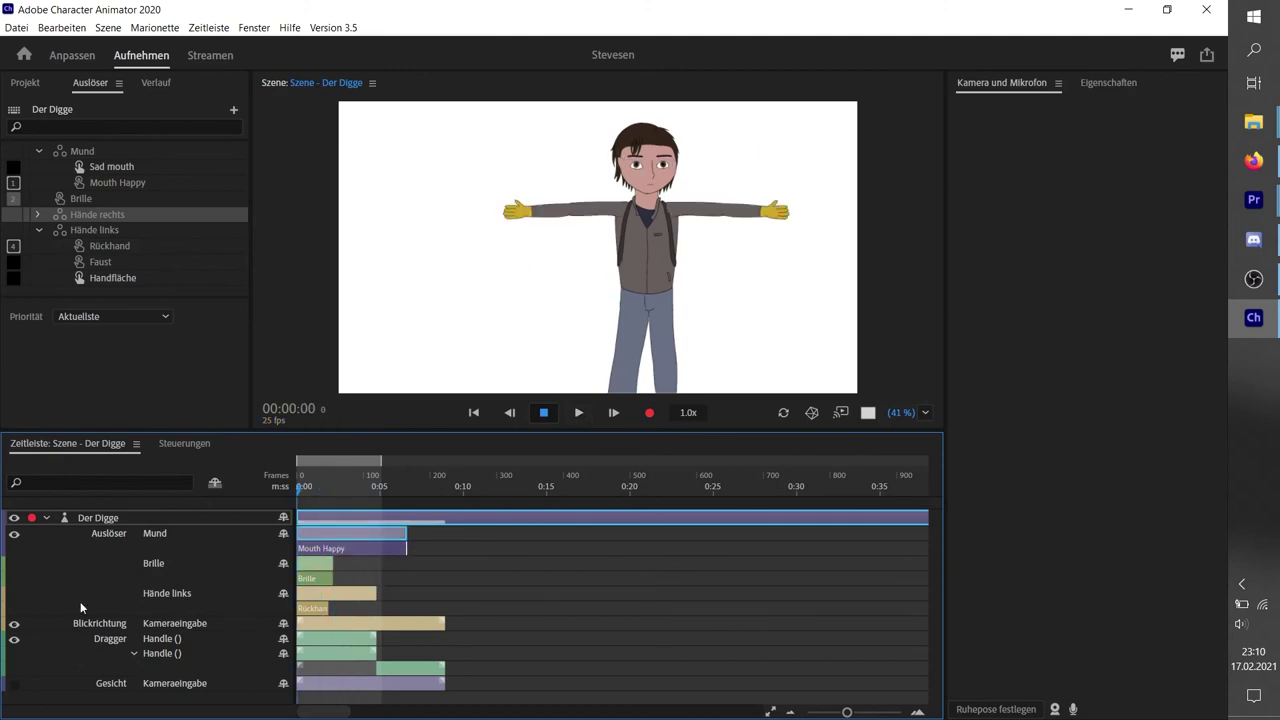
click(580, 412)
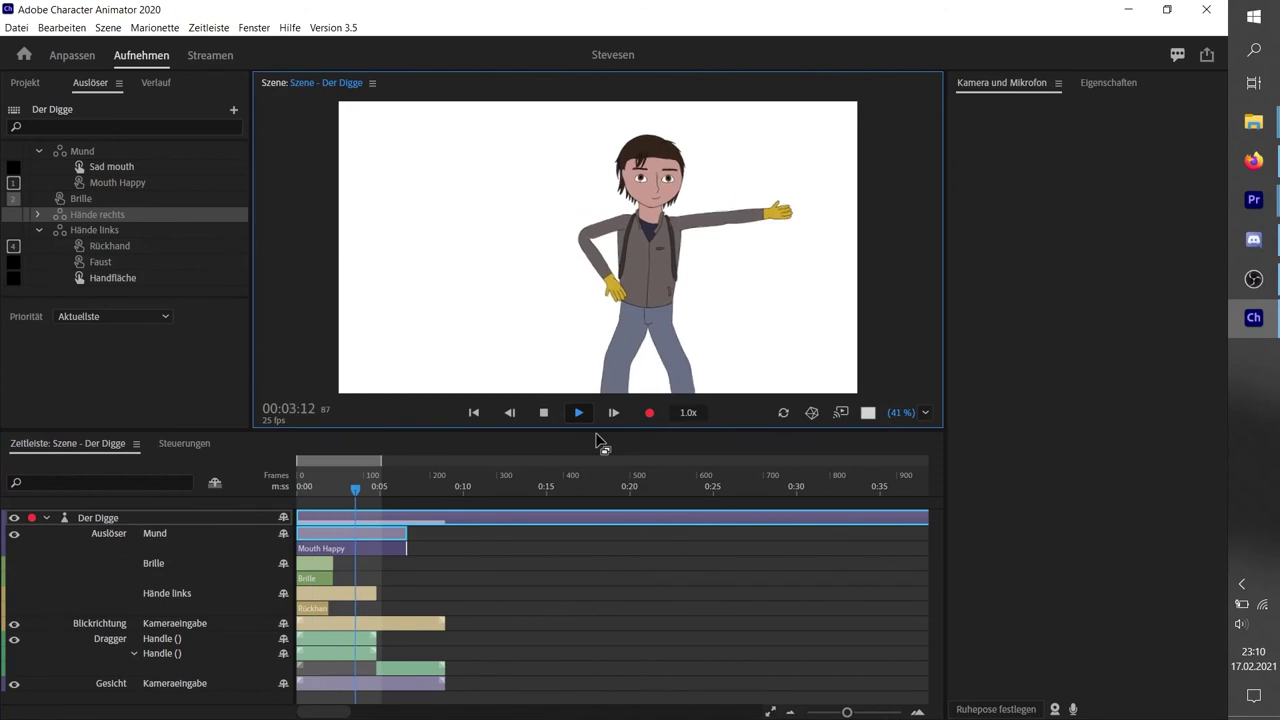
click(16, 27)
mouse_move(150, 271)
click(470, 286)
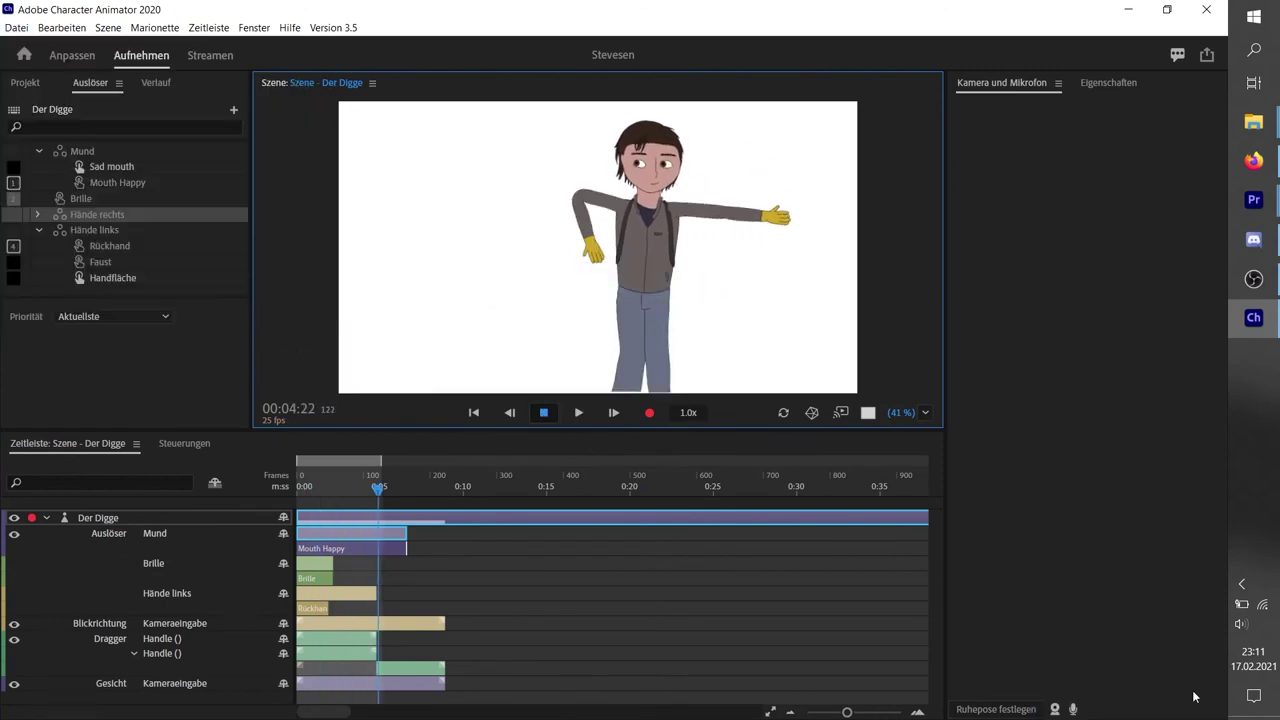
- Export the scene as QuickTime Szene - Der Digge.mov into the How I Animate folder
mouse_move(1253, 121)
click(1093, 66)
click(760, 149)
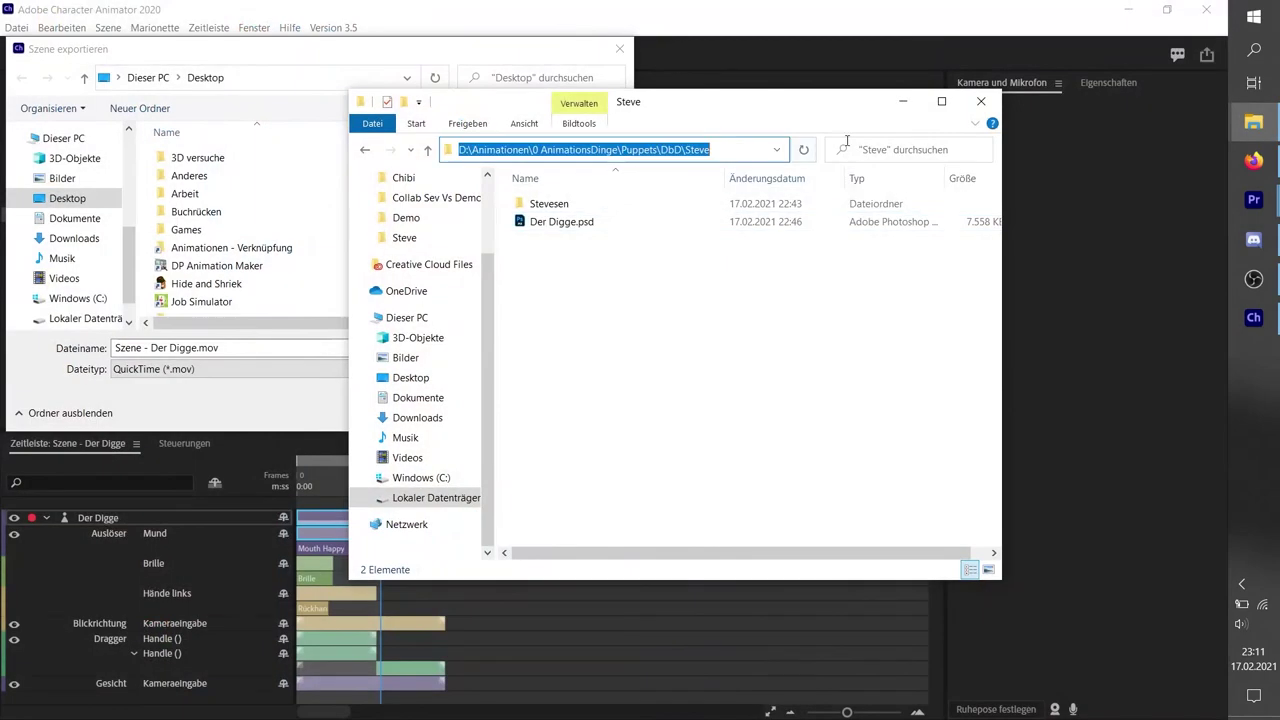
key(ctrl+c)
click(288, 77)
key(ctrl+v)
key(Return)
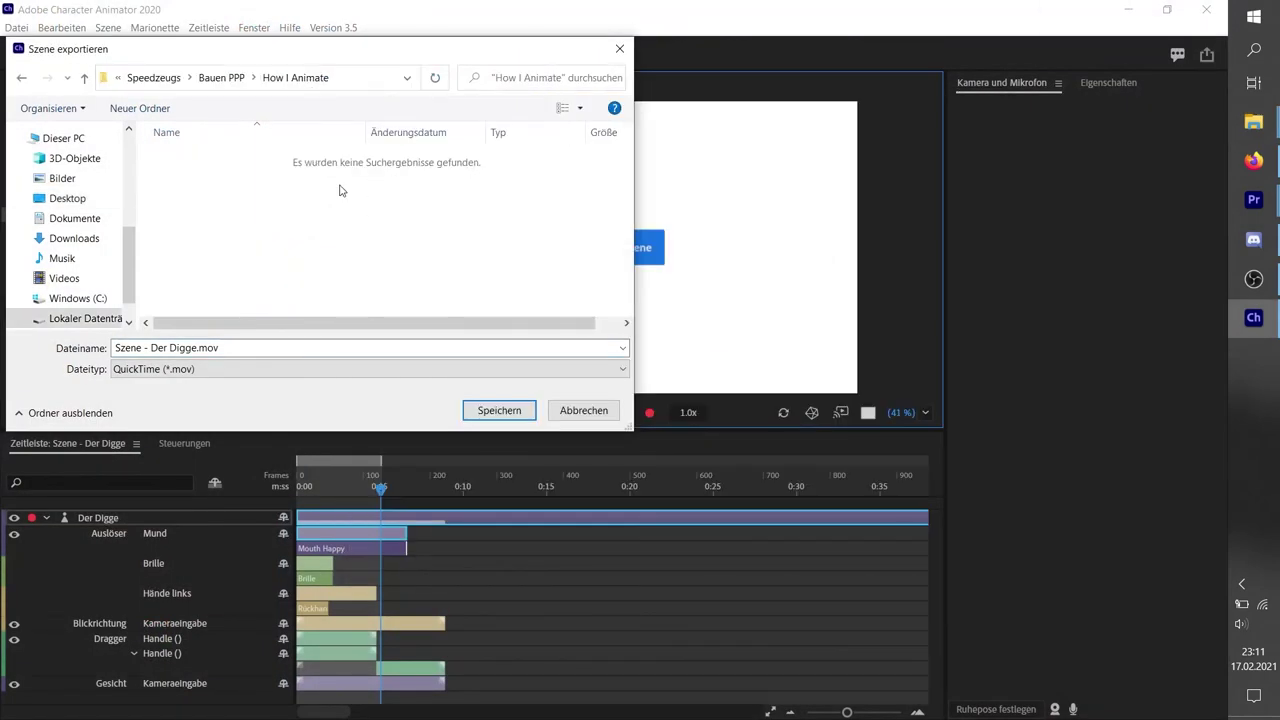
click(499, 410)
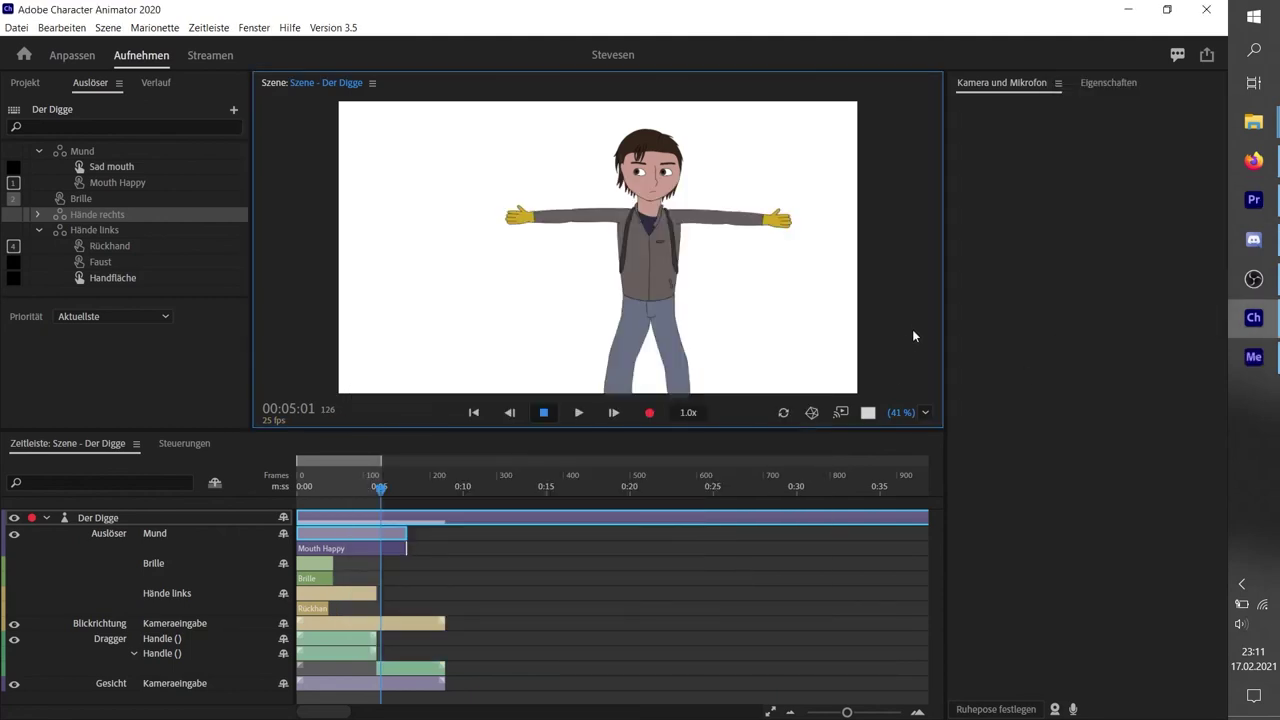
click(1253, 360)
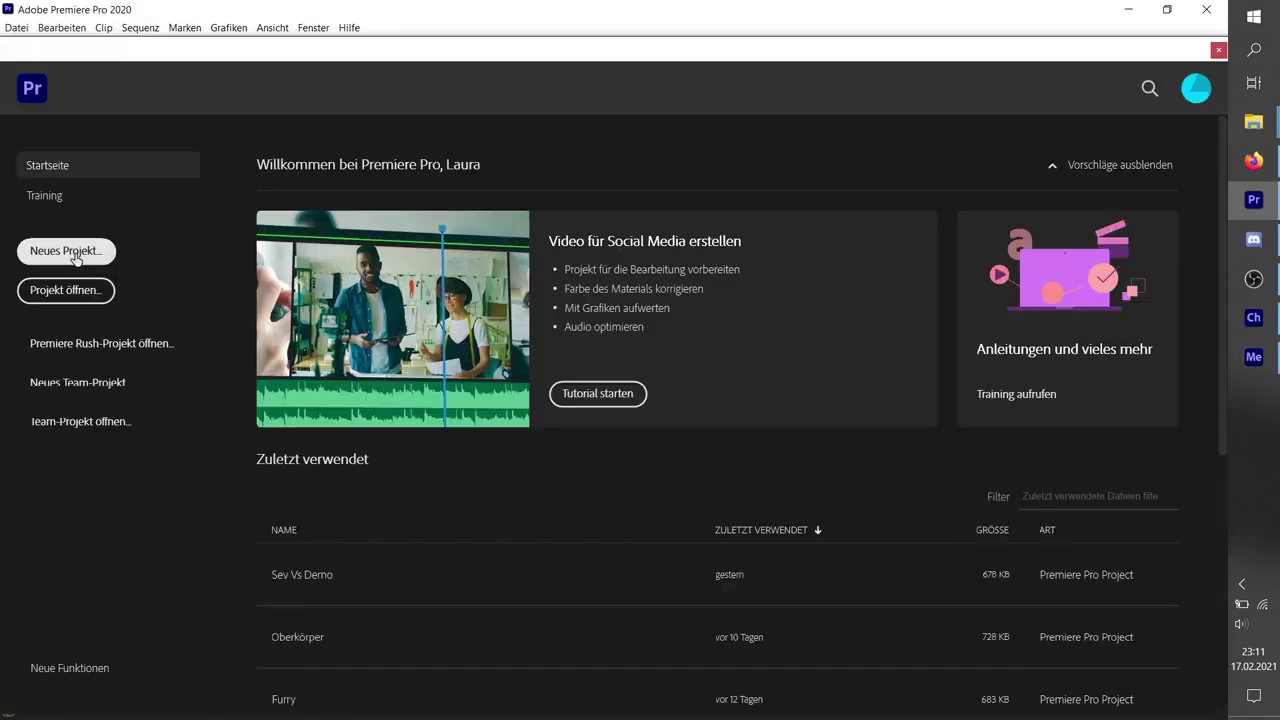
- Create a new Premiere project named Test in the How I Animate folder
click(75, 256)
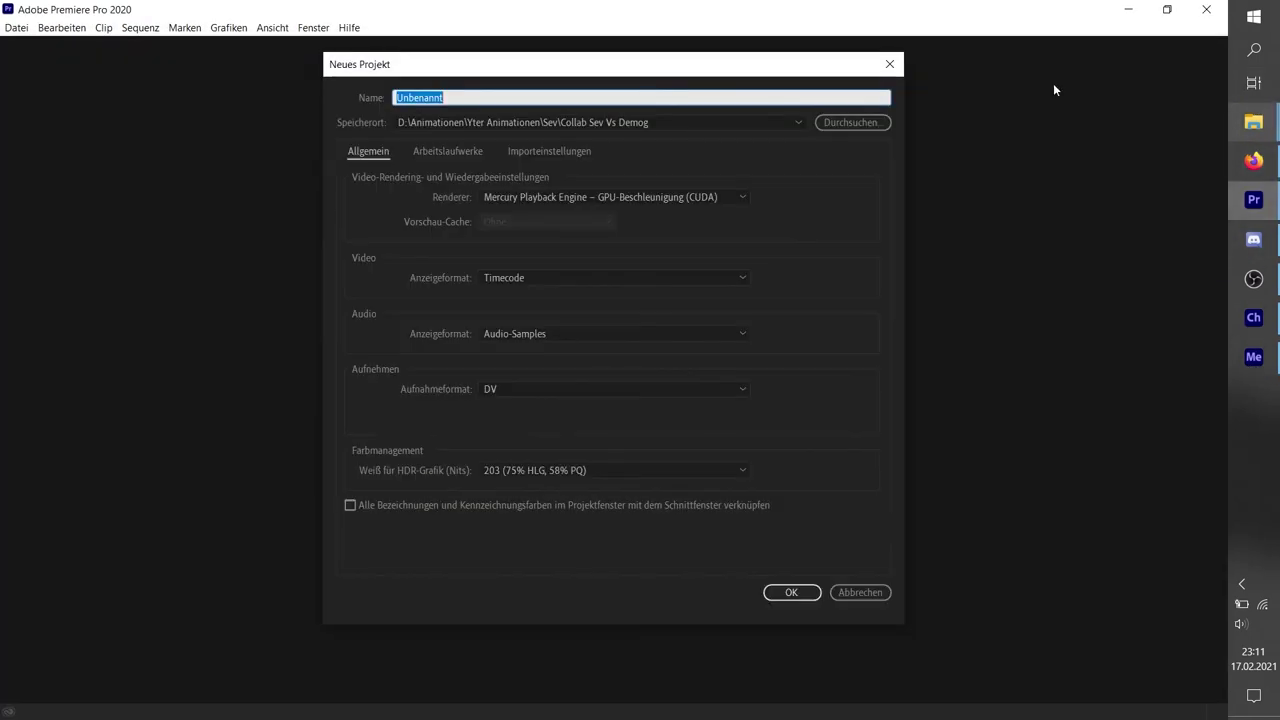
click(852, 122)
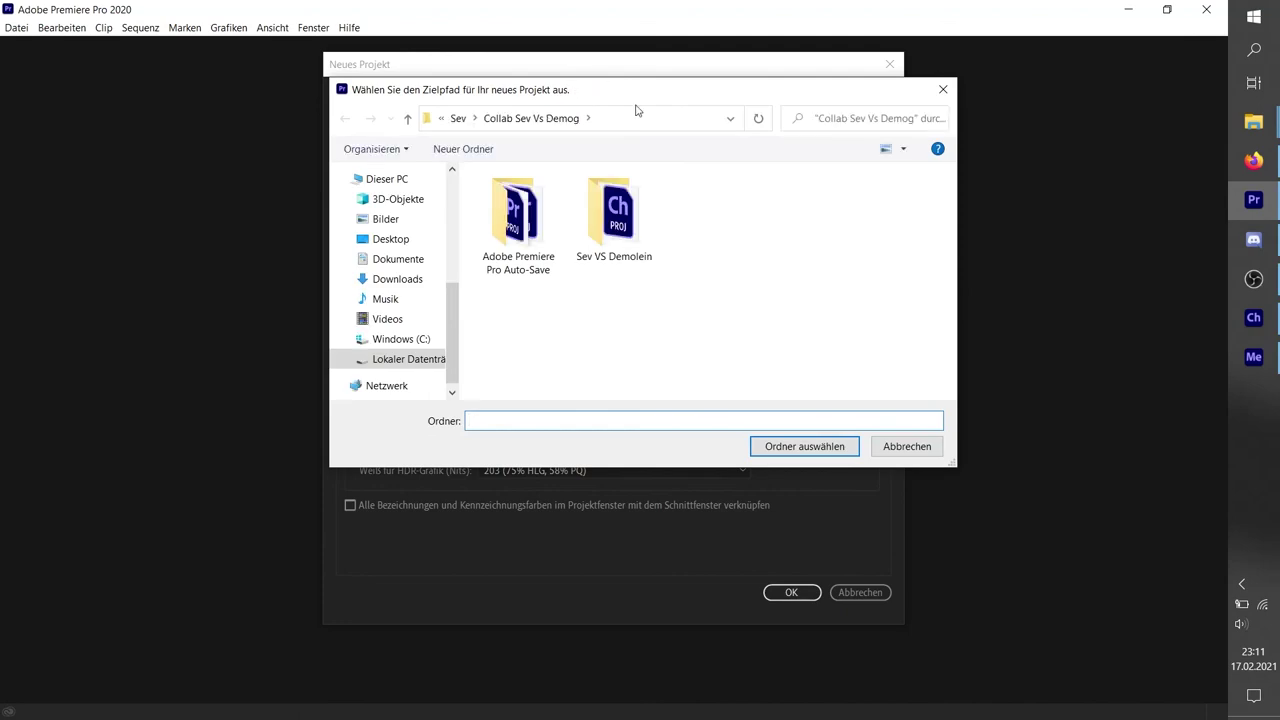
key(Return)
text(Te)
key(Return)
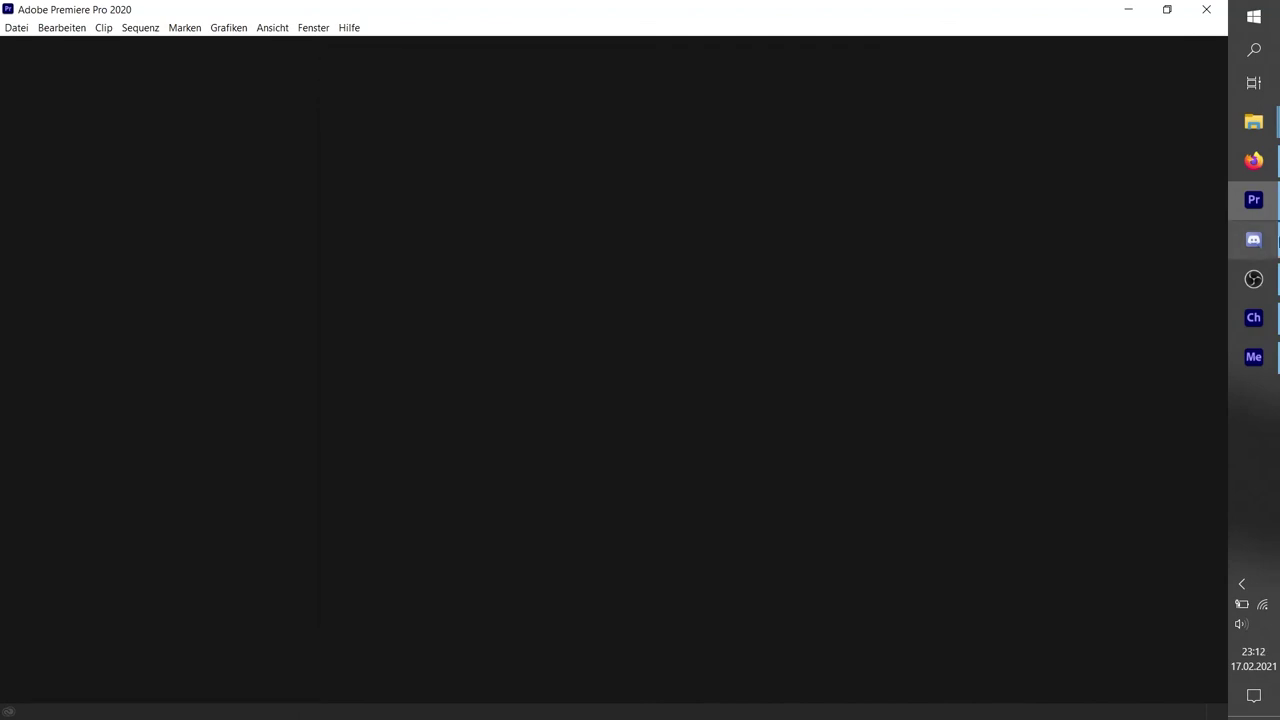
- Open the How I Animate folder window, then minimize Premiere to reveal the desktop files
mouse_move(1235, 123)
click(1153, 155)
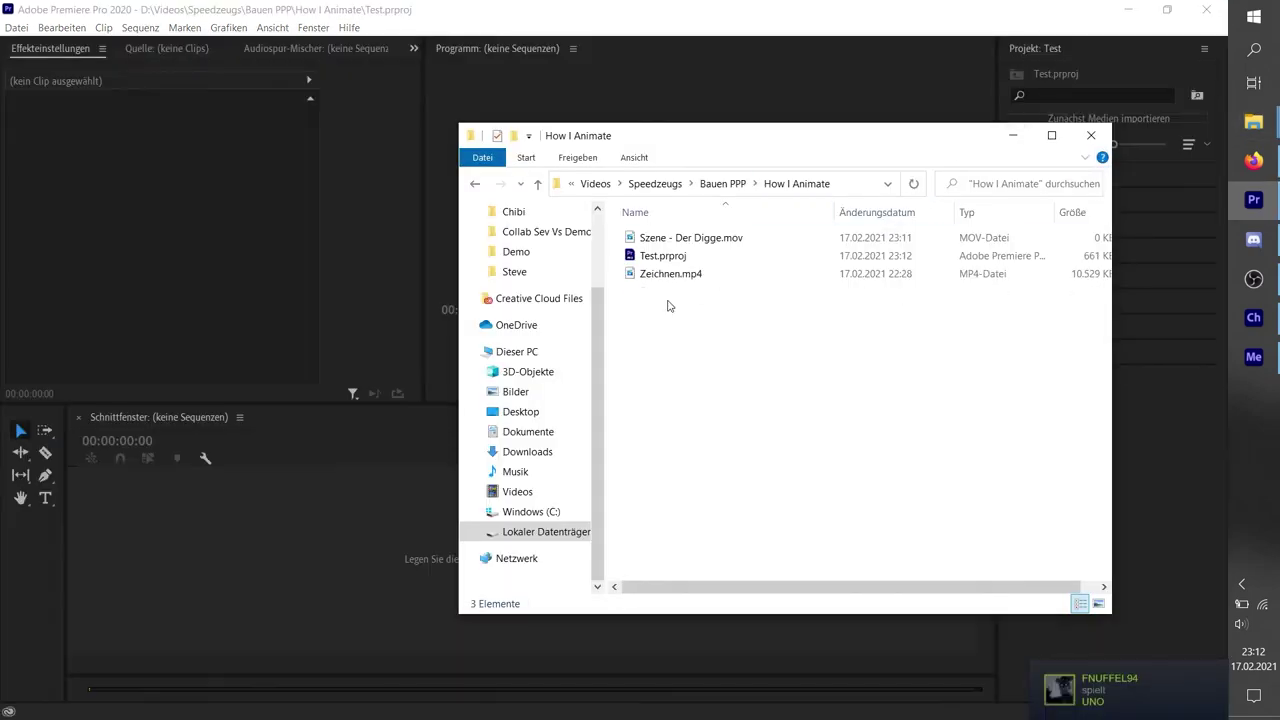
click(1005, 78)
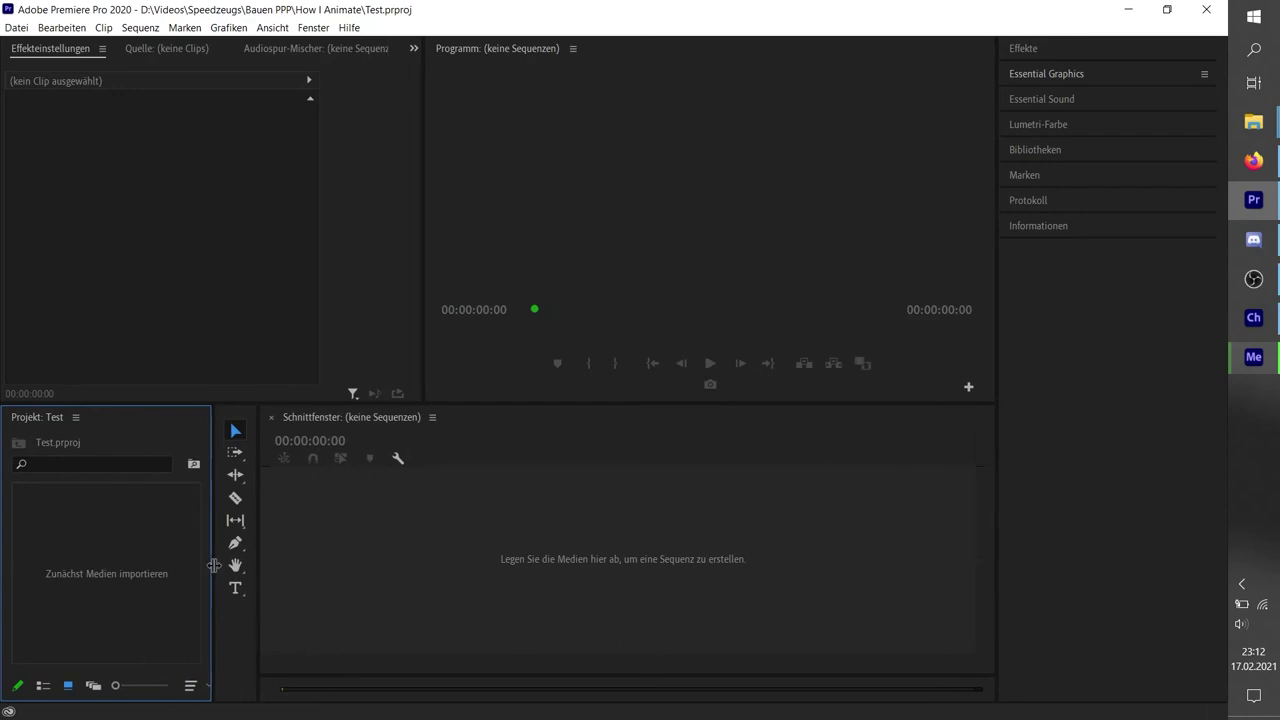
mouse_move(1233, 133)
click(1165, 8)
- Import Endcard.png into the project and browse to D:\Musik\Sounds\Fröhlich
drag(1165, 550, 600, 450)
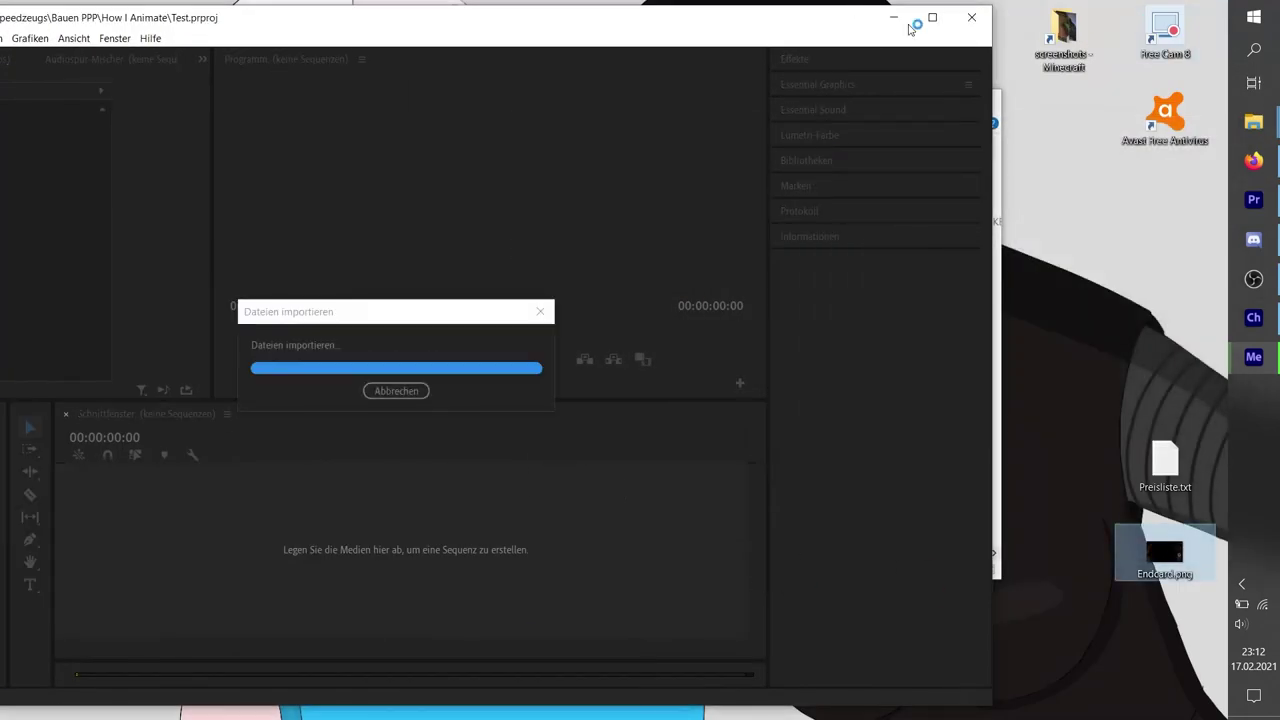
click(930, 17)
key(super+e)
scroll(508, 393, down, 2)
click(458, 519)
double_click(565, 350)
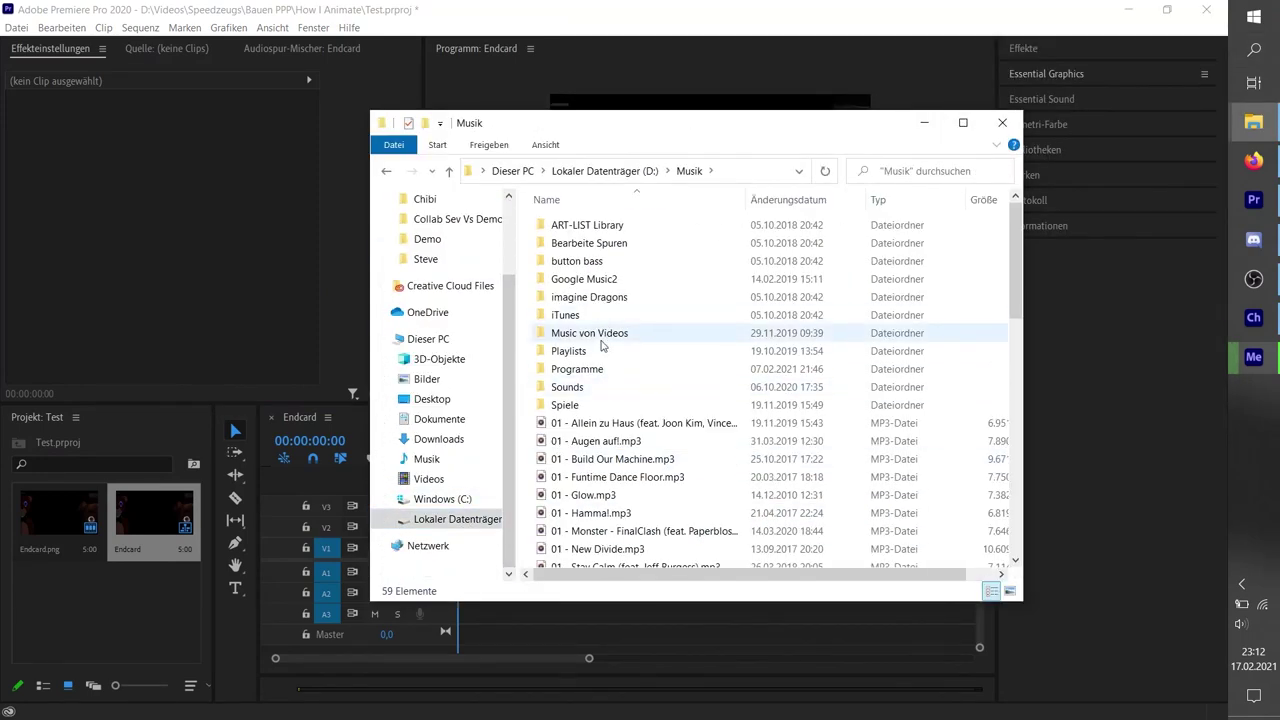
double_click(567, 387)
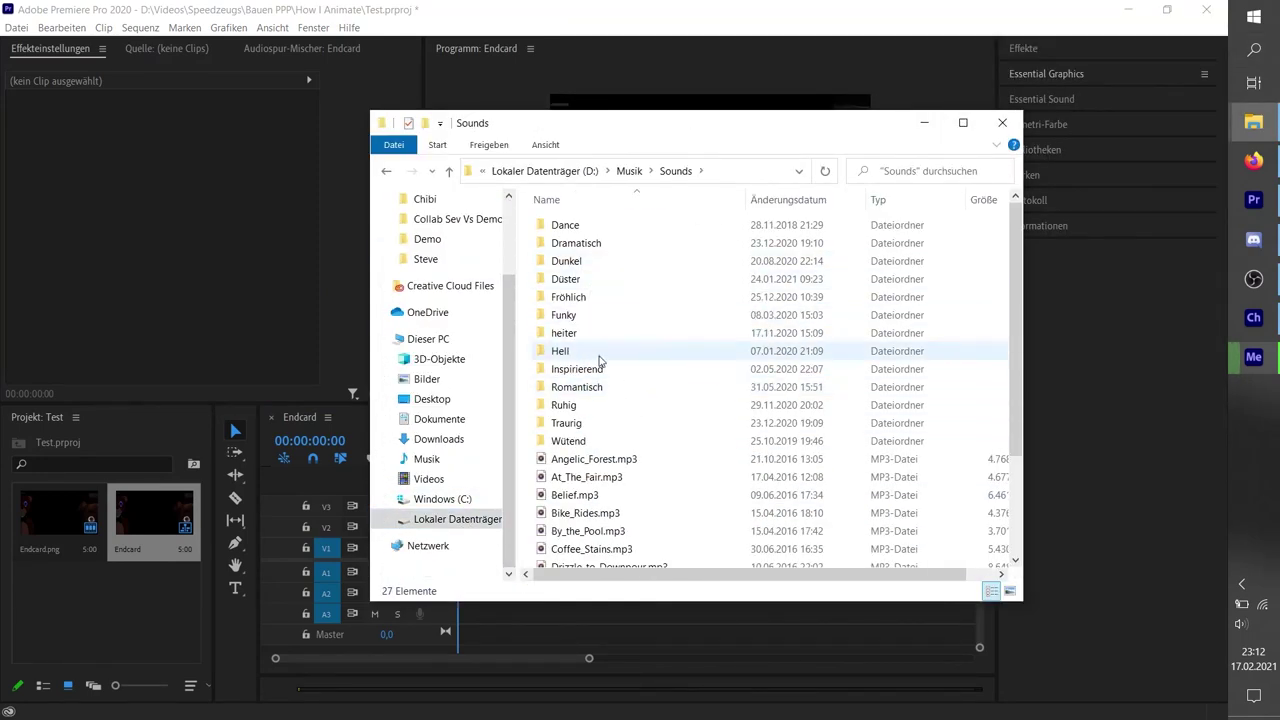
double_click(586, 297)
- Audition the Fröhlich tracks and add the Bubinga track to the project
key(ctrl+a)
right_click(590, 302)
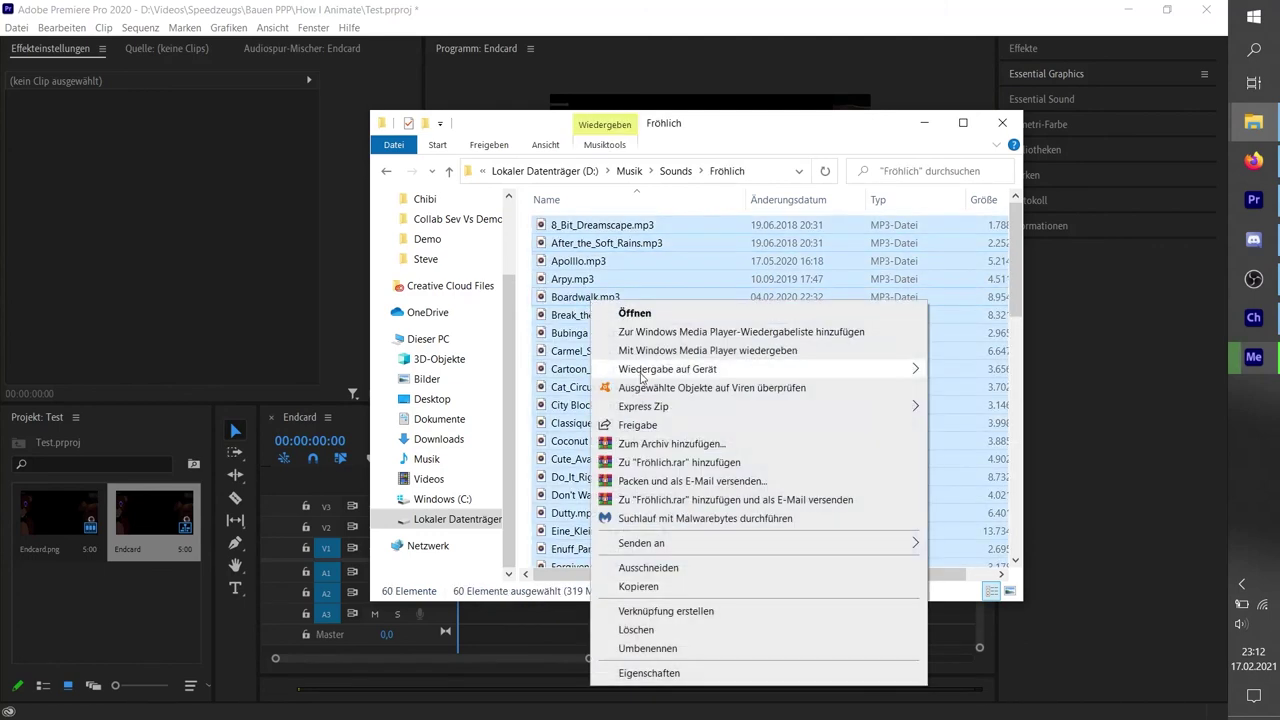
click(660, 350)
click(357, 296)
drag(620, 333, 60, 595)
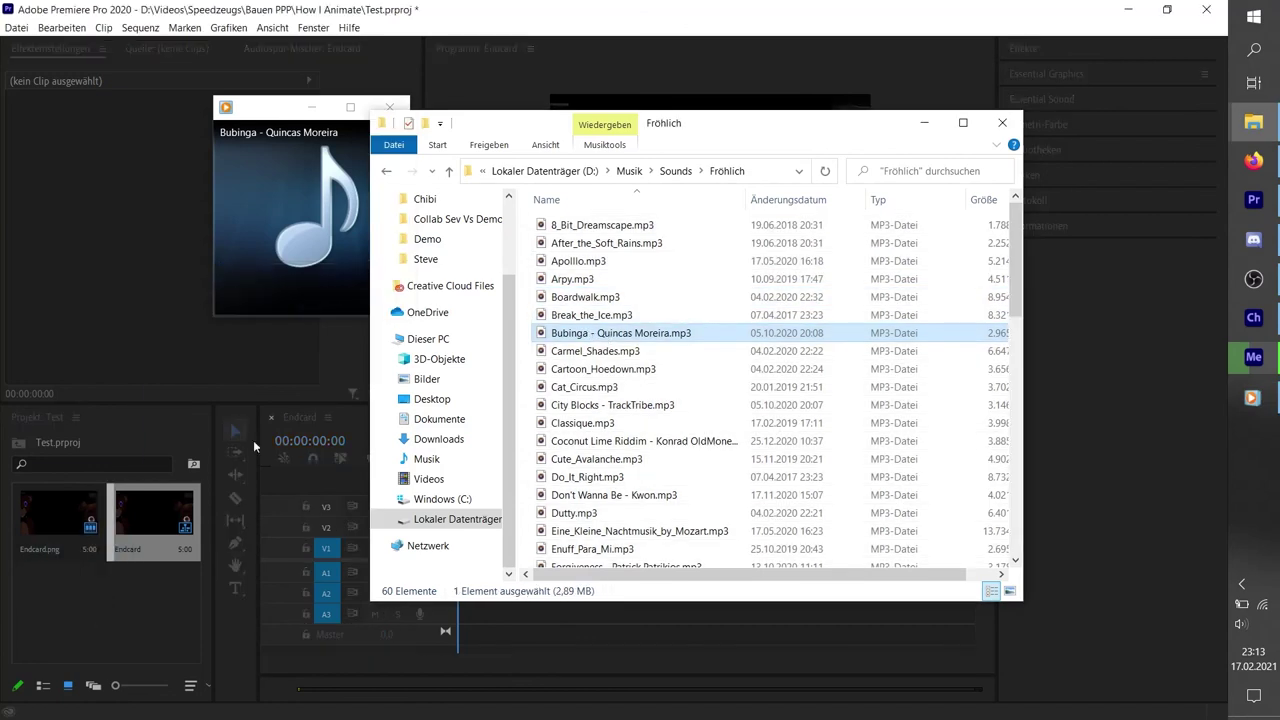
click(396, 109)
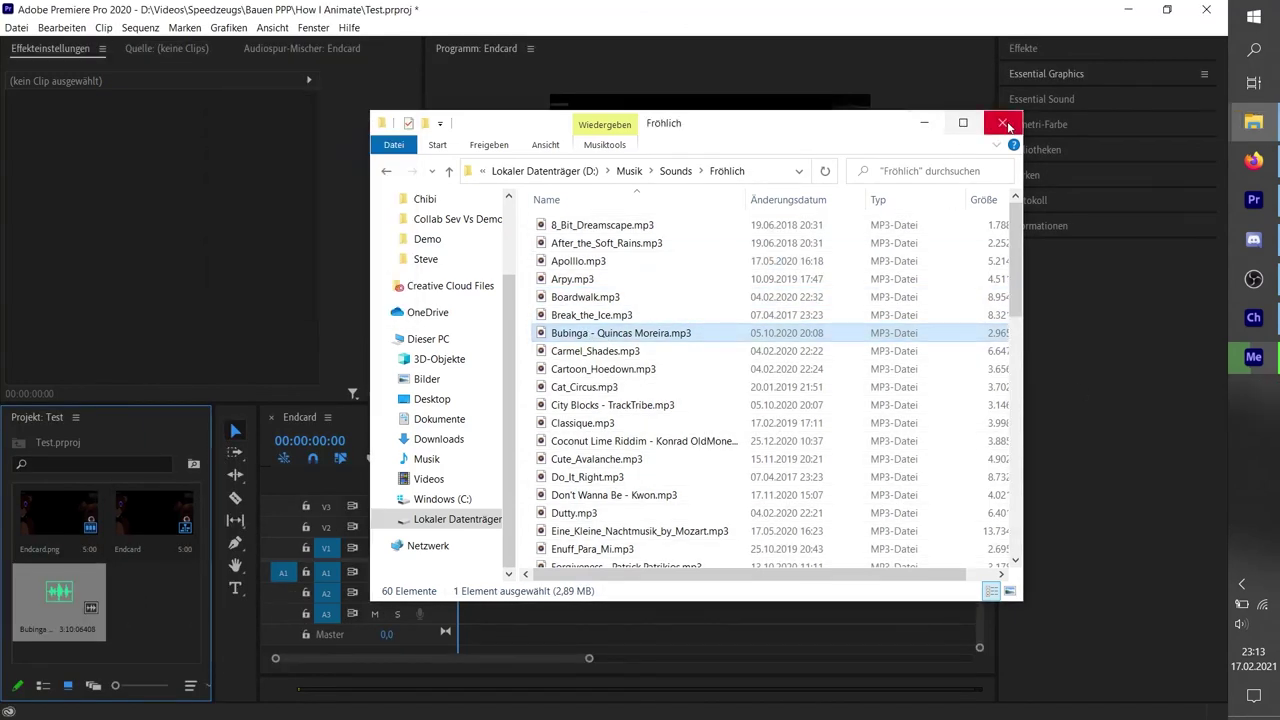
click(1002, 122)
- Place the Szene - Der Digge clip in the sequence, removing the extra Bubinga audio clip
mouse_move(690, 237)
mouse_down()
mouse_move(155, 600)
mouse_move(483, 592)
mouse_up()
click(600, 572)
key(Delete)
click(710, 363)
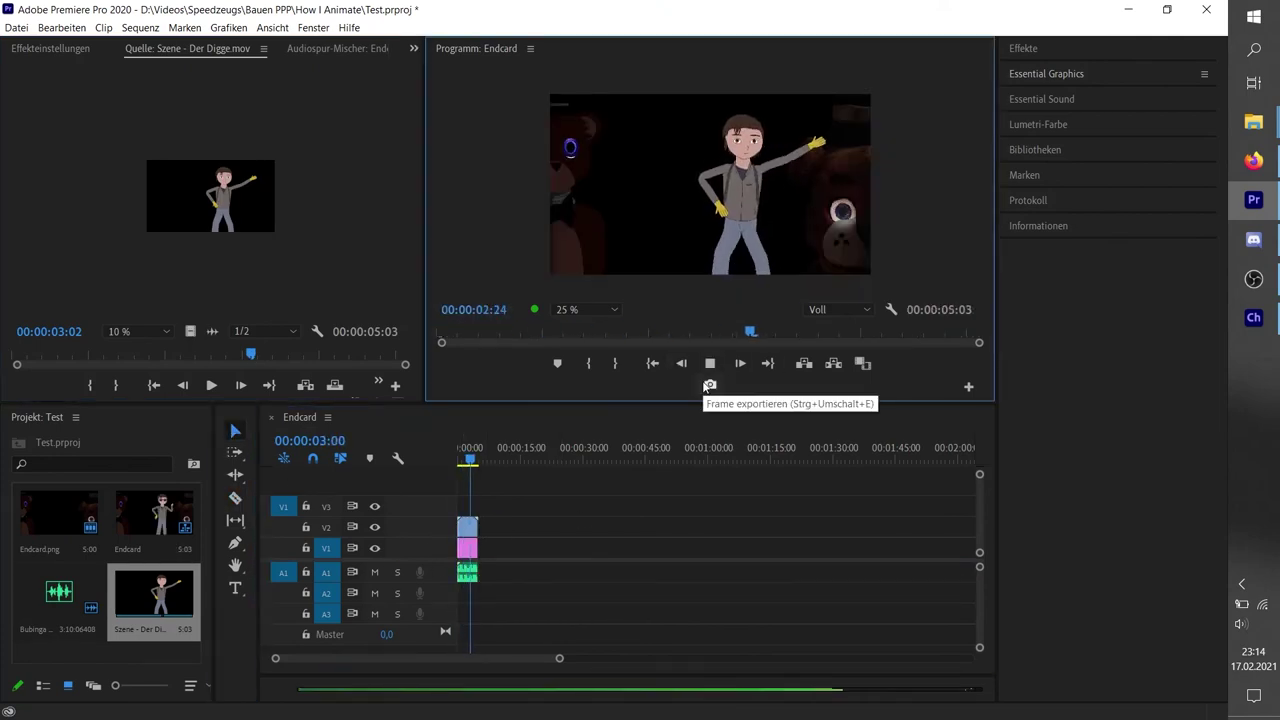
drag(460, 572, 469, 571)
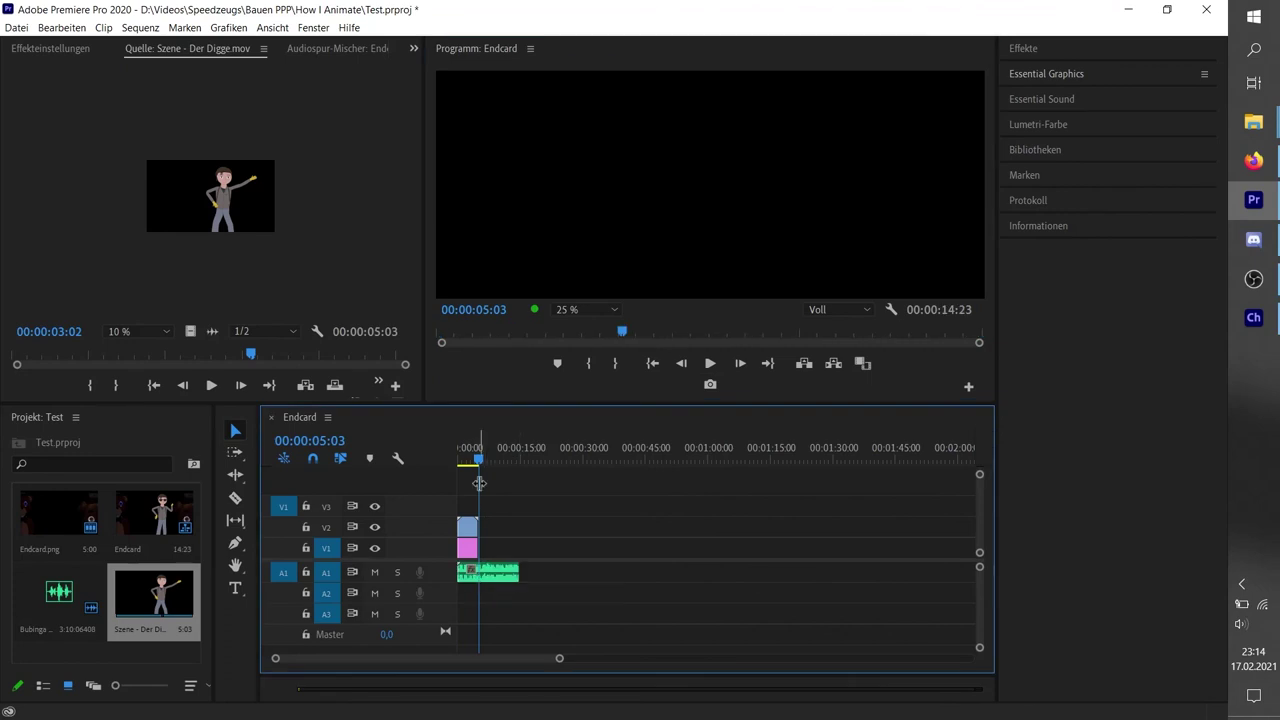
- Preview the sequence, trim the Bubinga music to end with the video at 5:03, and open export settings
key(Home)
click(710, 363)
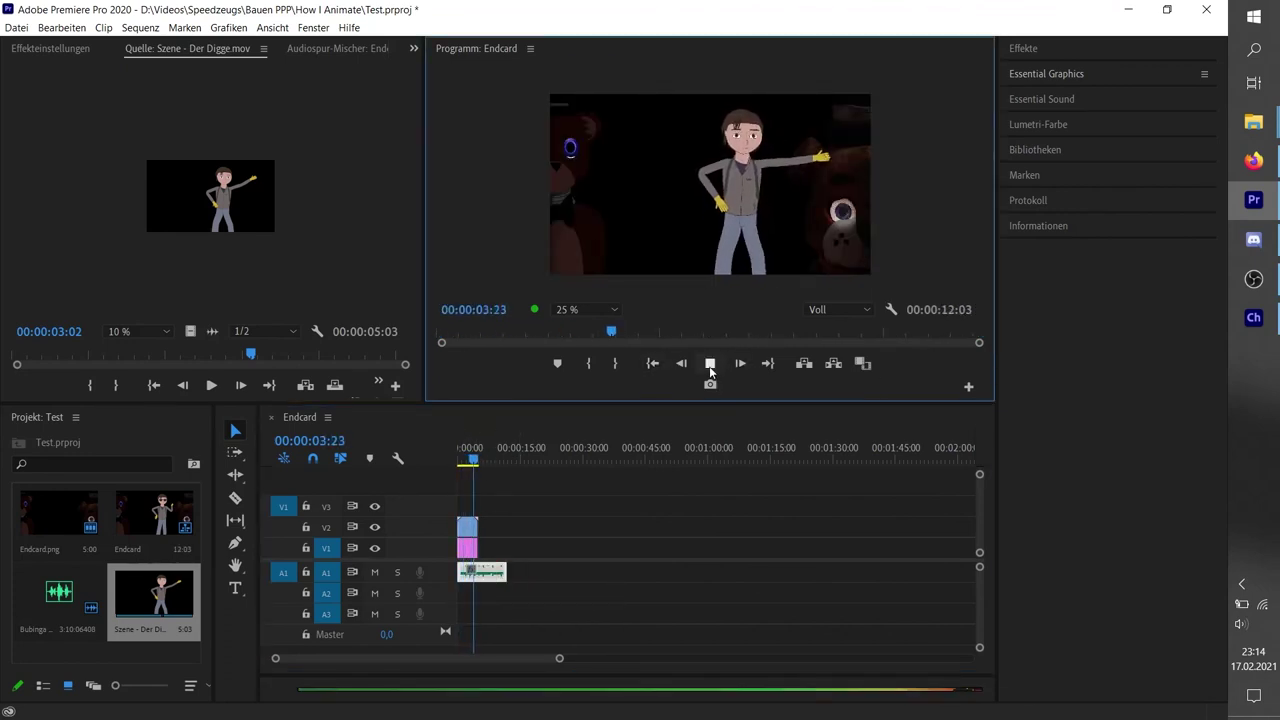
click(500, 573)
drag(500, 573, 478, 573)
click(16, 27)
click(371, 485)
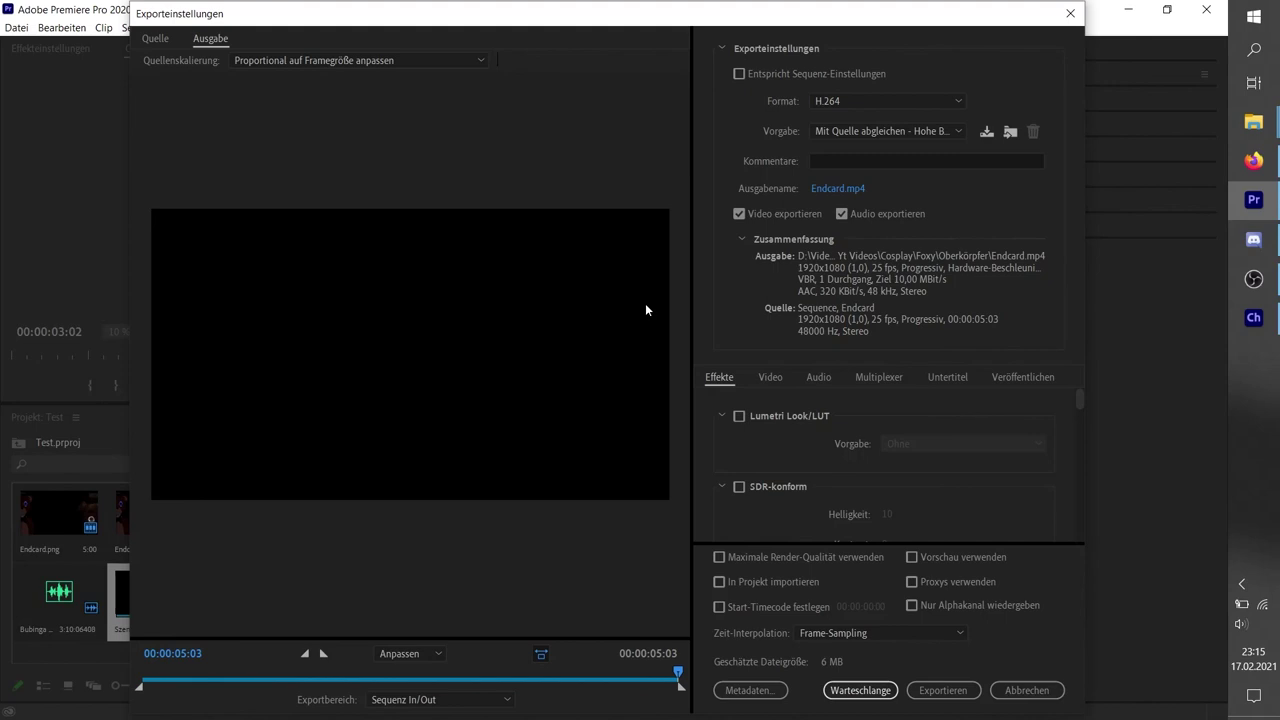
- Rename the output to Endcard ding.mp4 in How I Animate and export as H.264
click(842, 190)
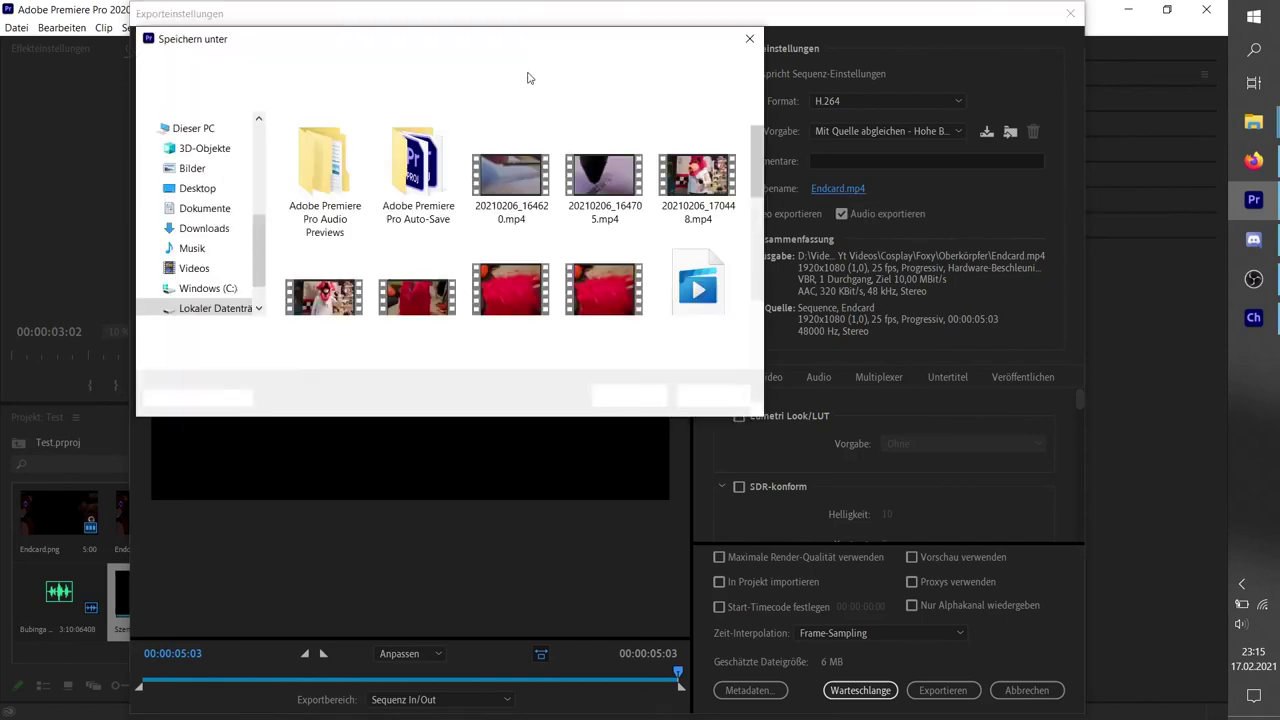
click(409, 338)
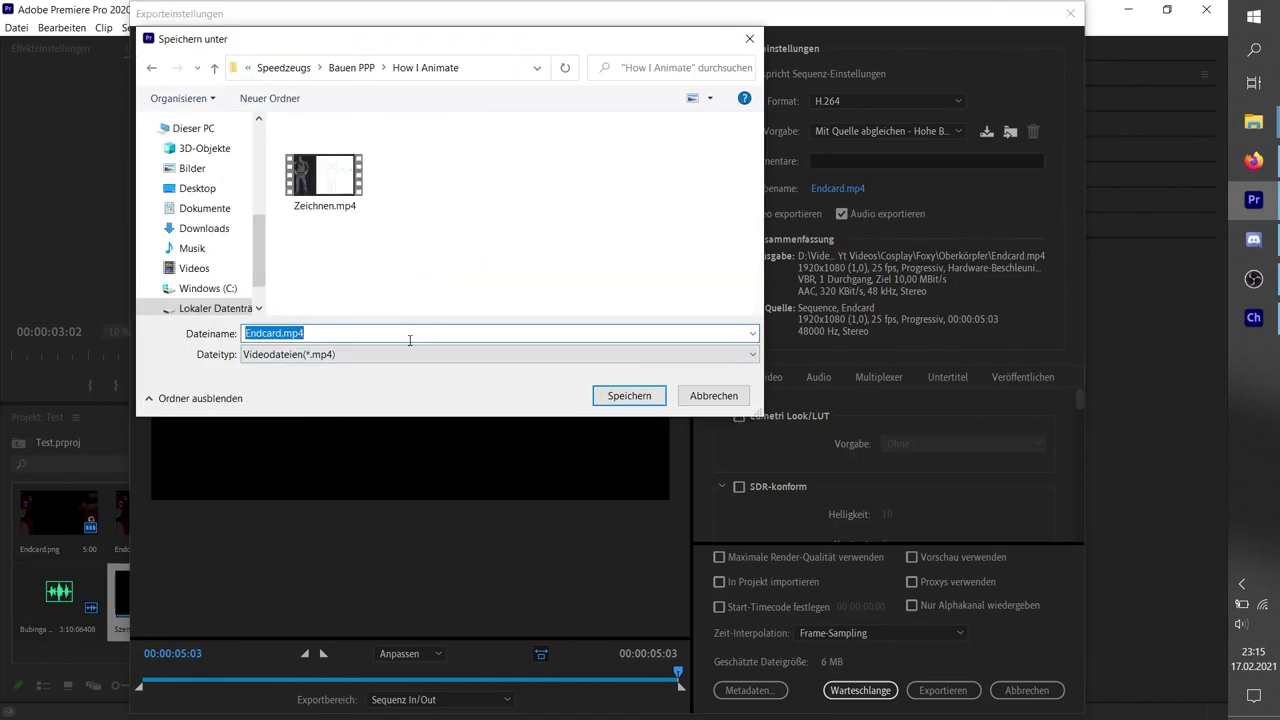
text(ding)
key(Return)
click(944, 689)
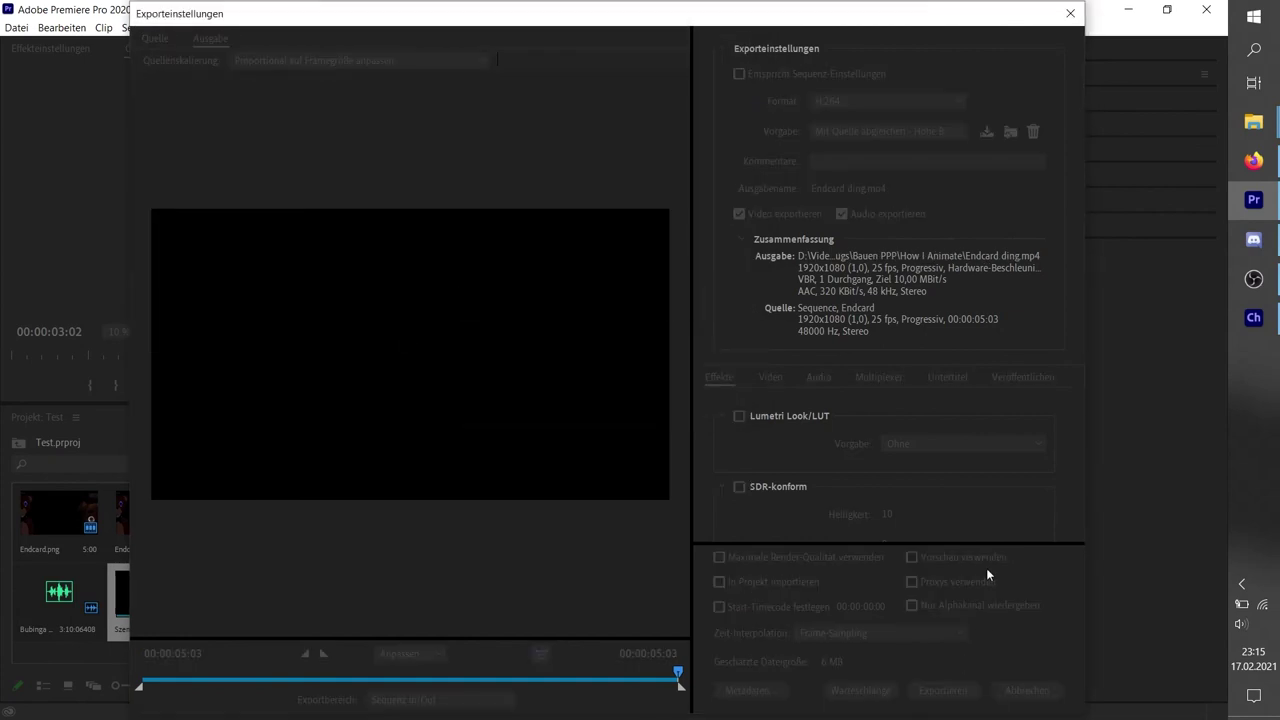